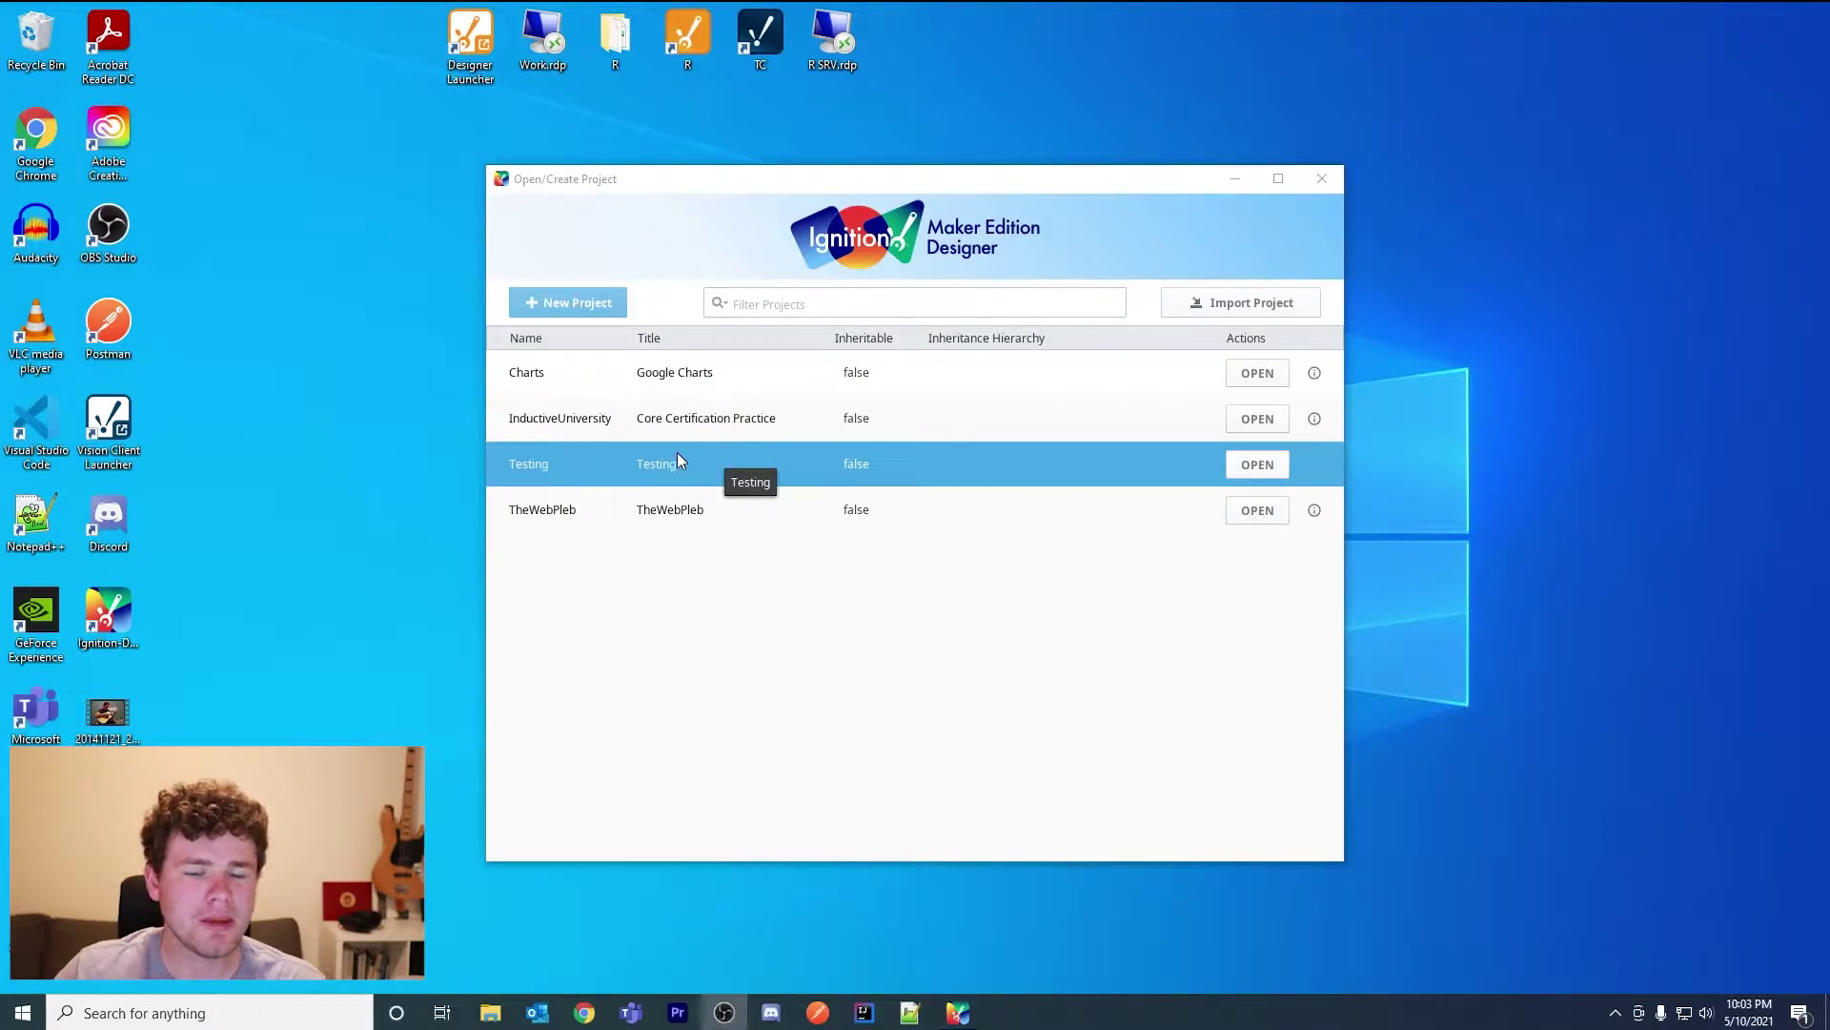
Open the Testing project and its Perspective Views > Mobile > dashboard view.
click(1132, 463)
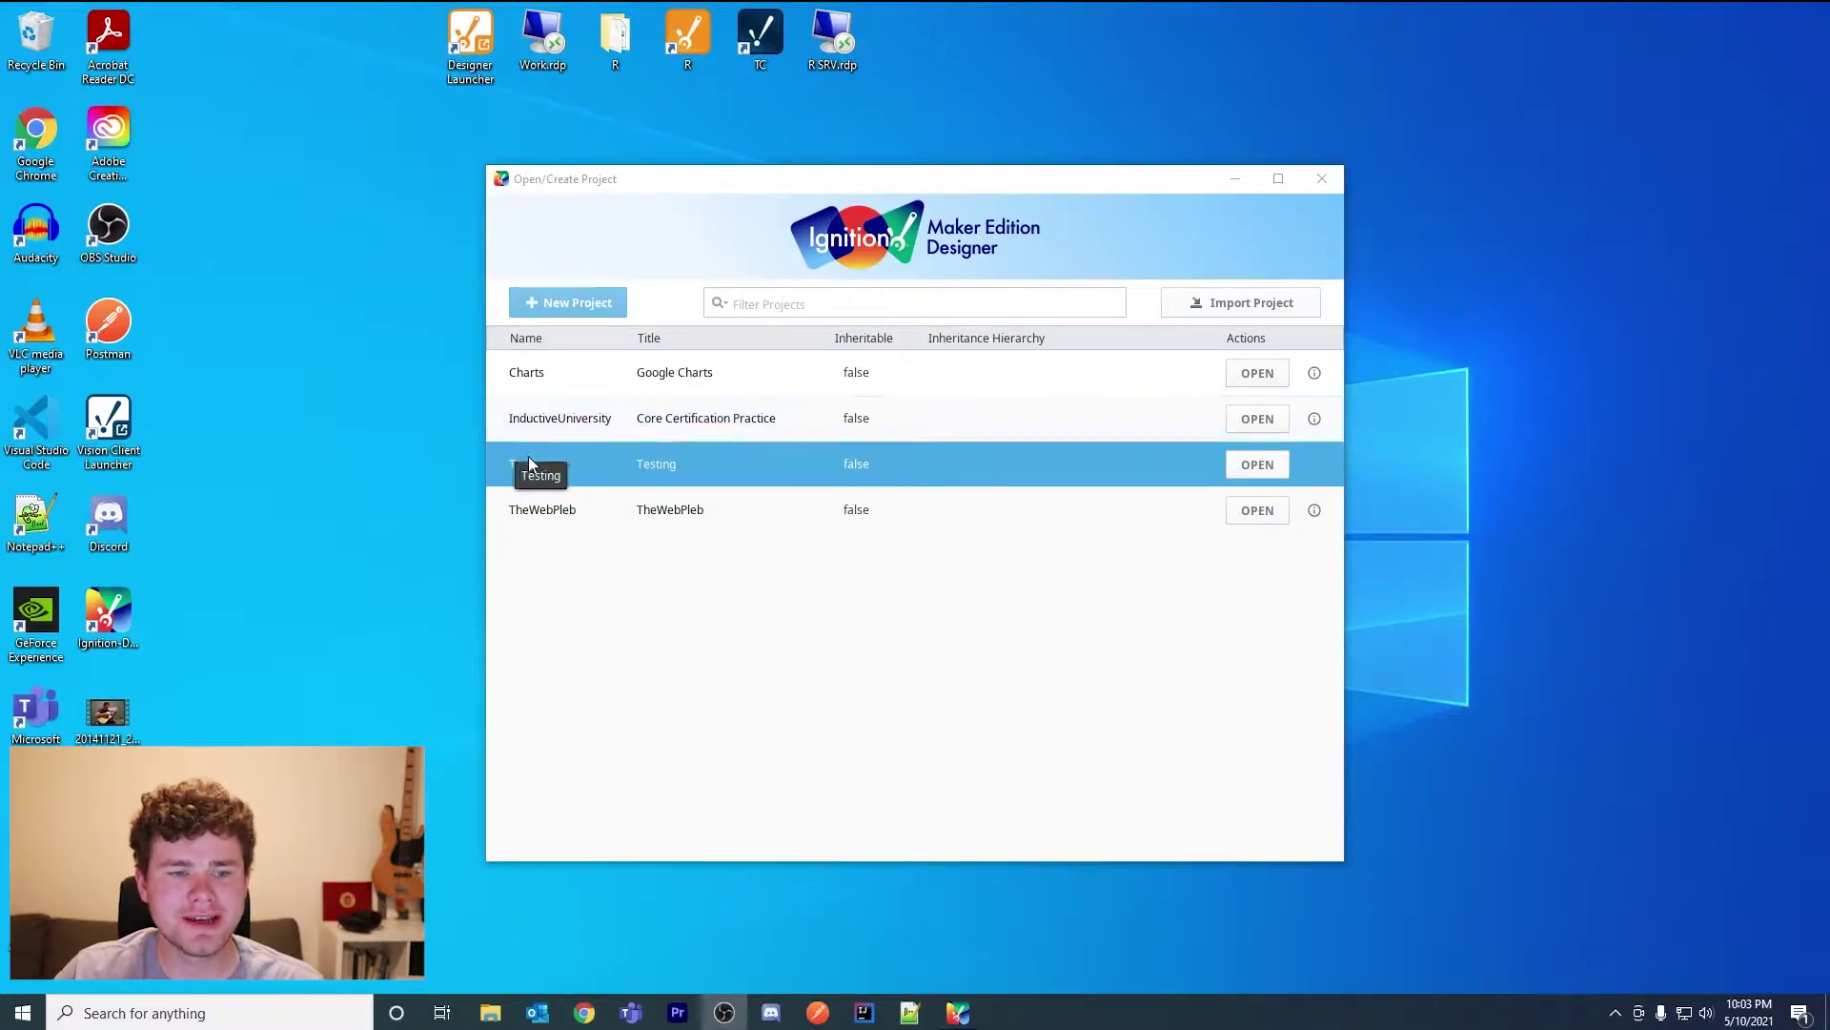
click(1257, 464)
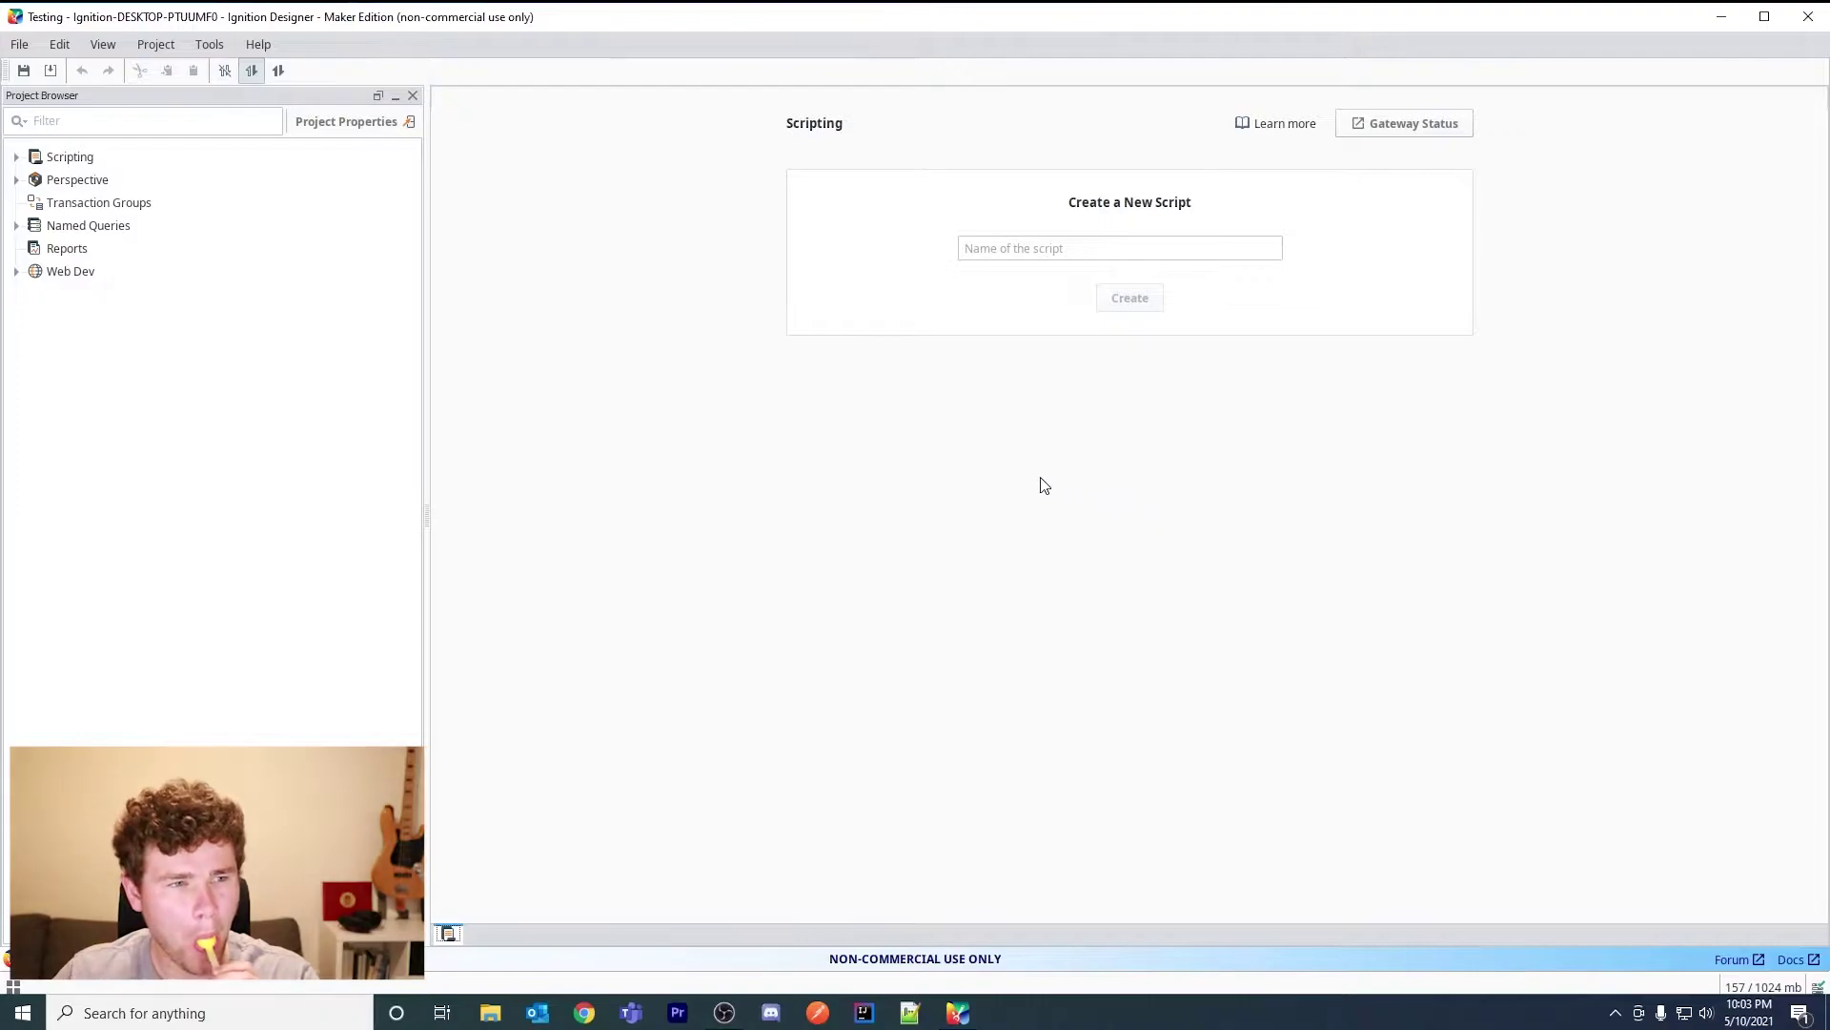
click(16, 181)
click(33, 250)
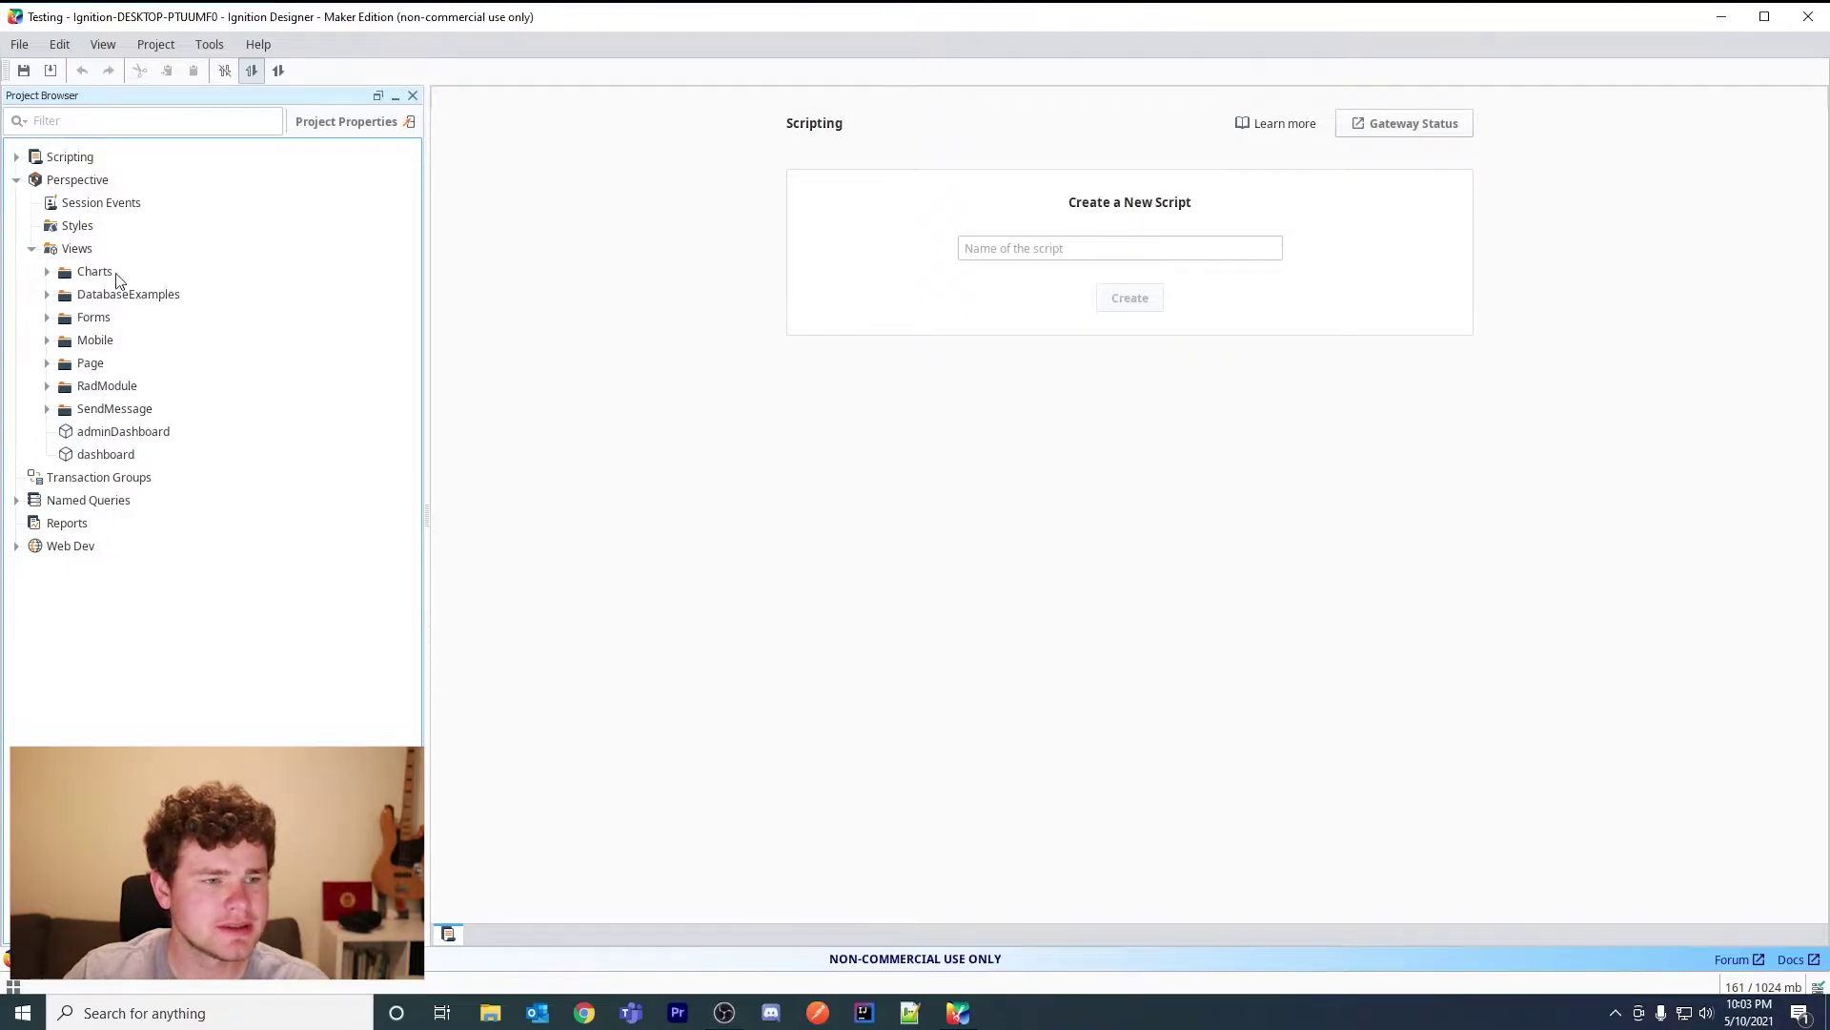
click(47, 342)
double_click(129, 364)
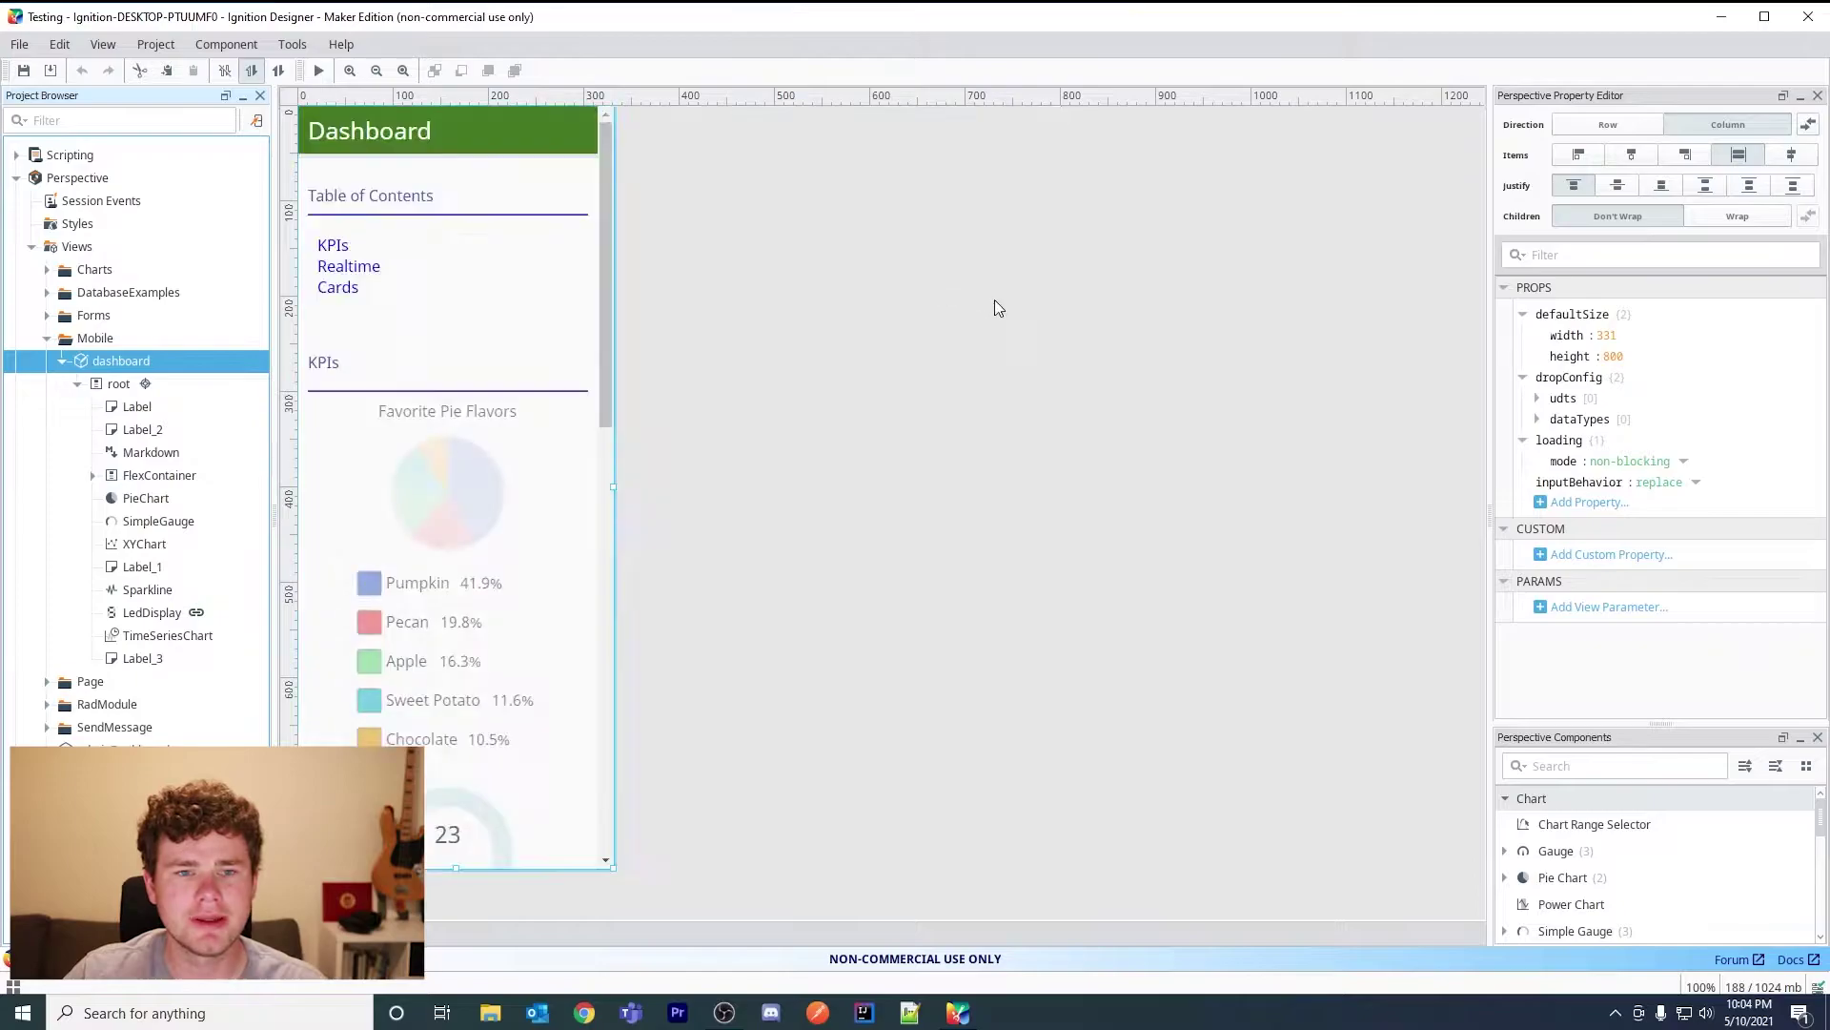
Launch a Perspective session in the browser from the Tools menu.
click(292, 44)
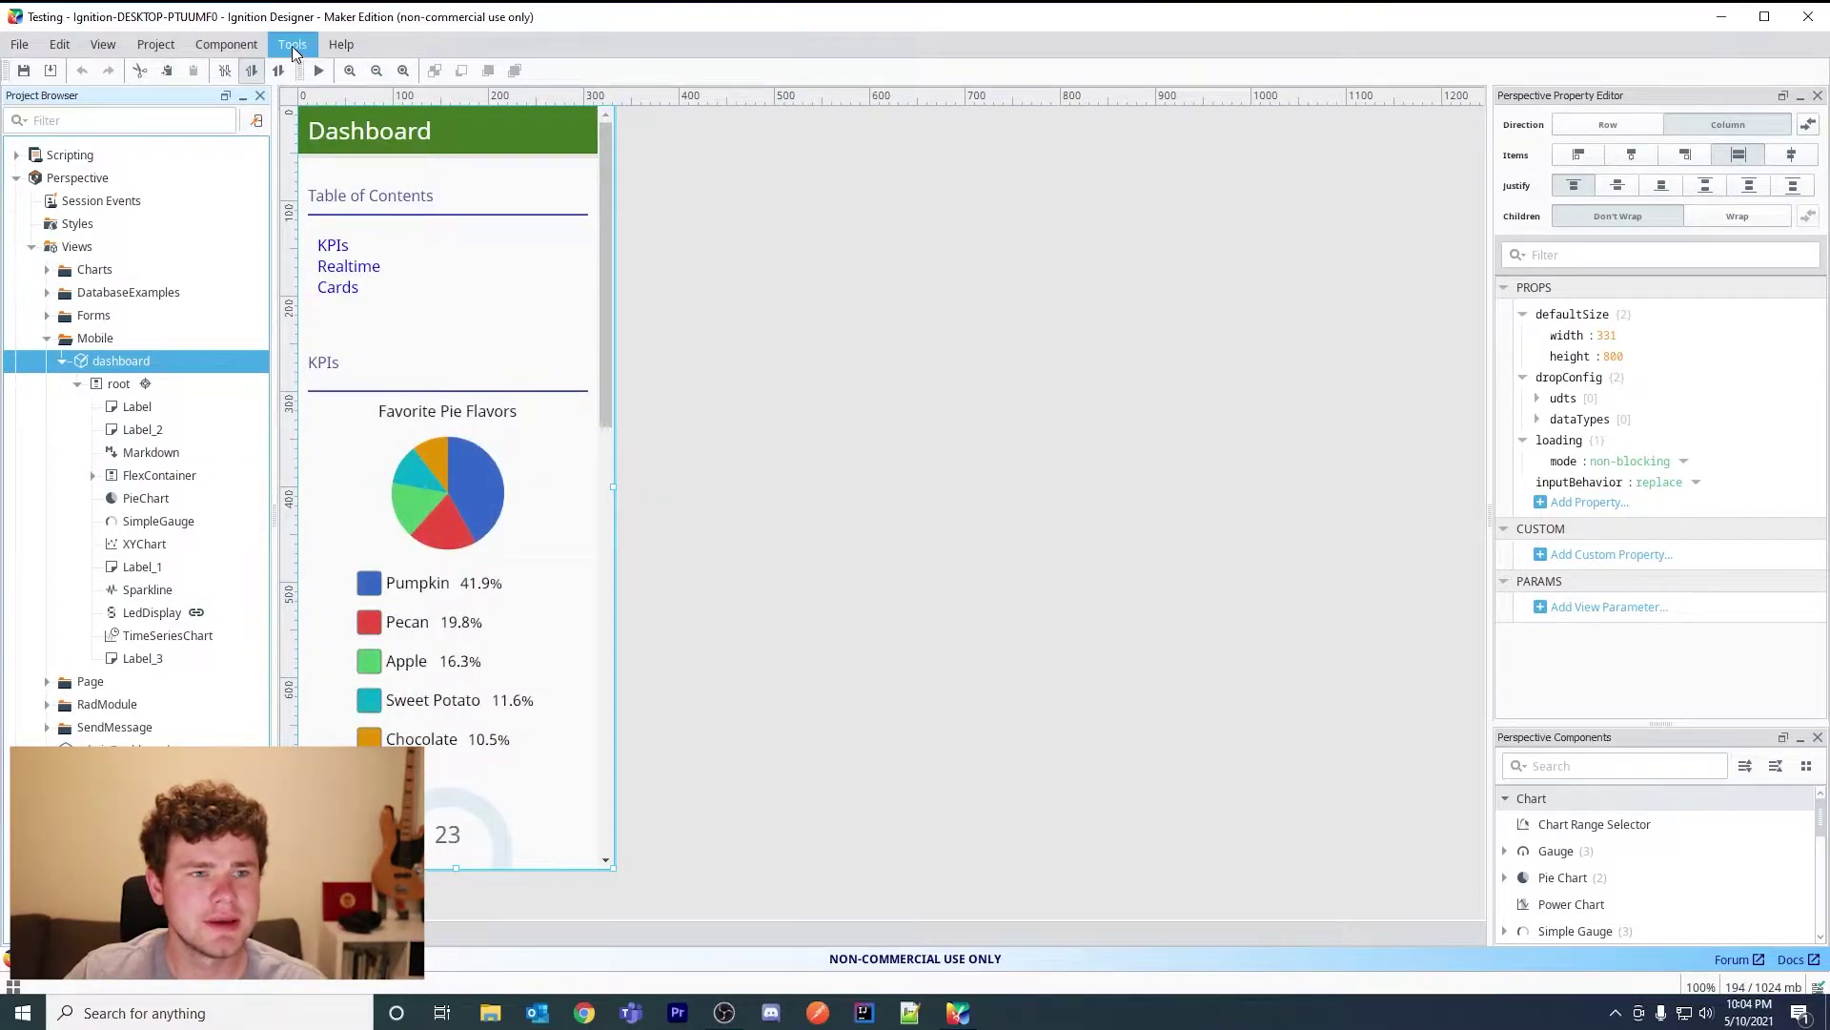
mouse_move(377, 210)
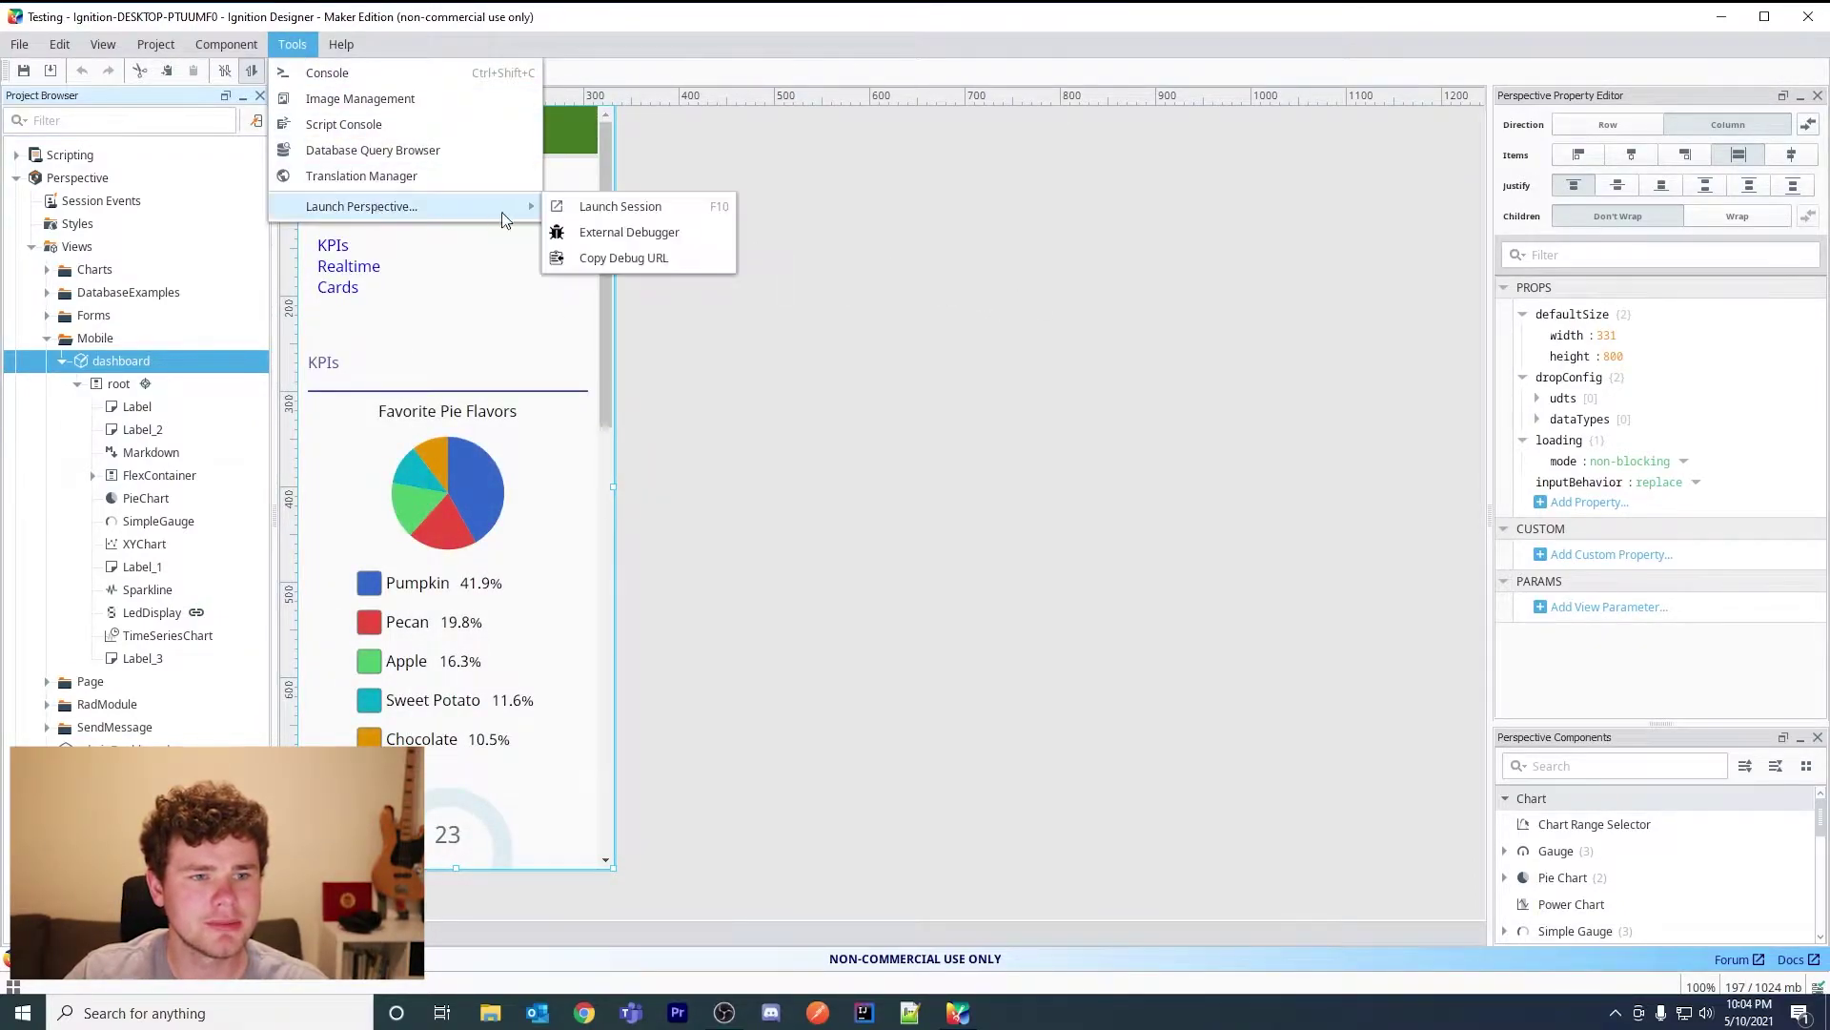
click(575, 206)
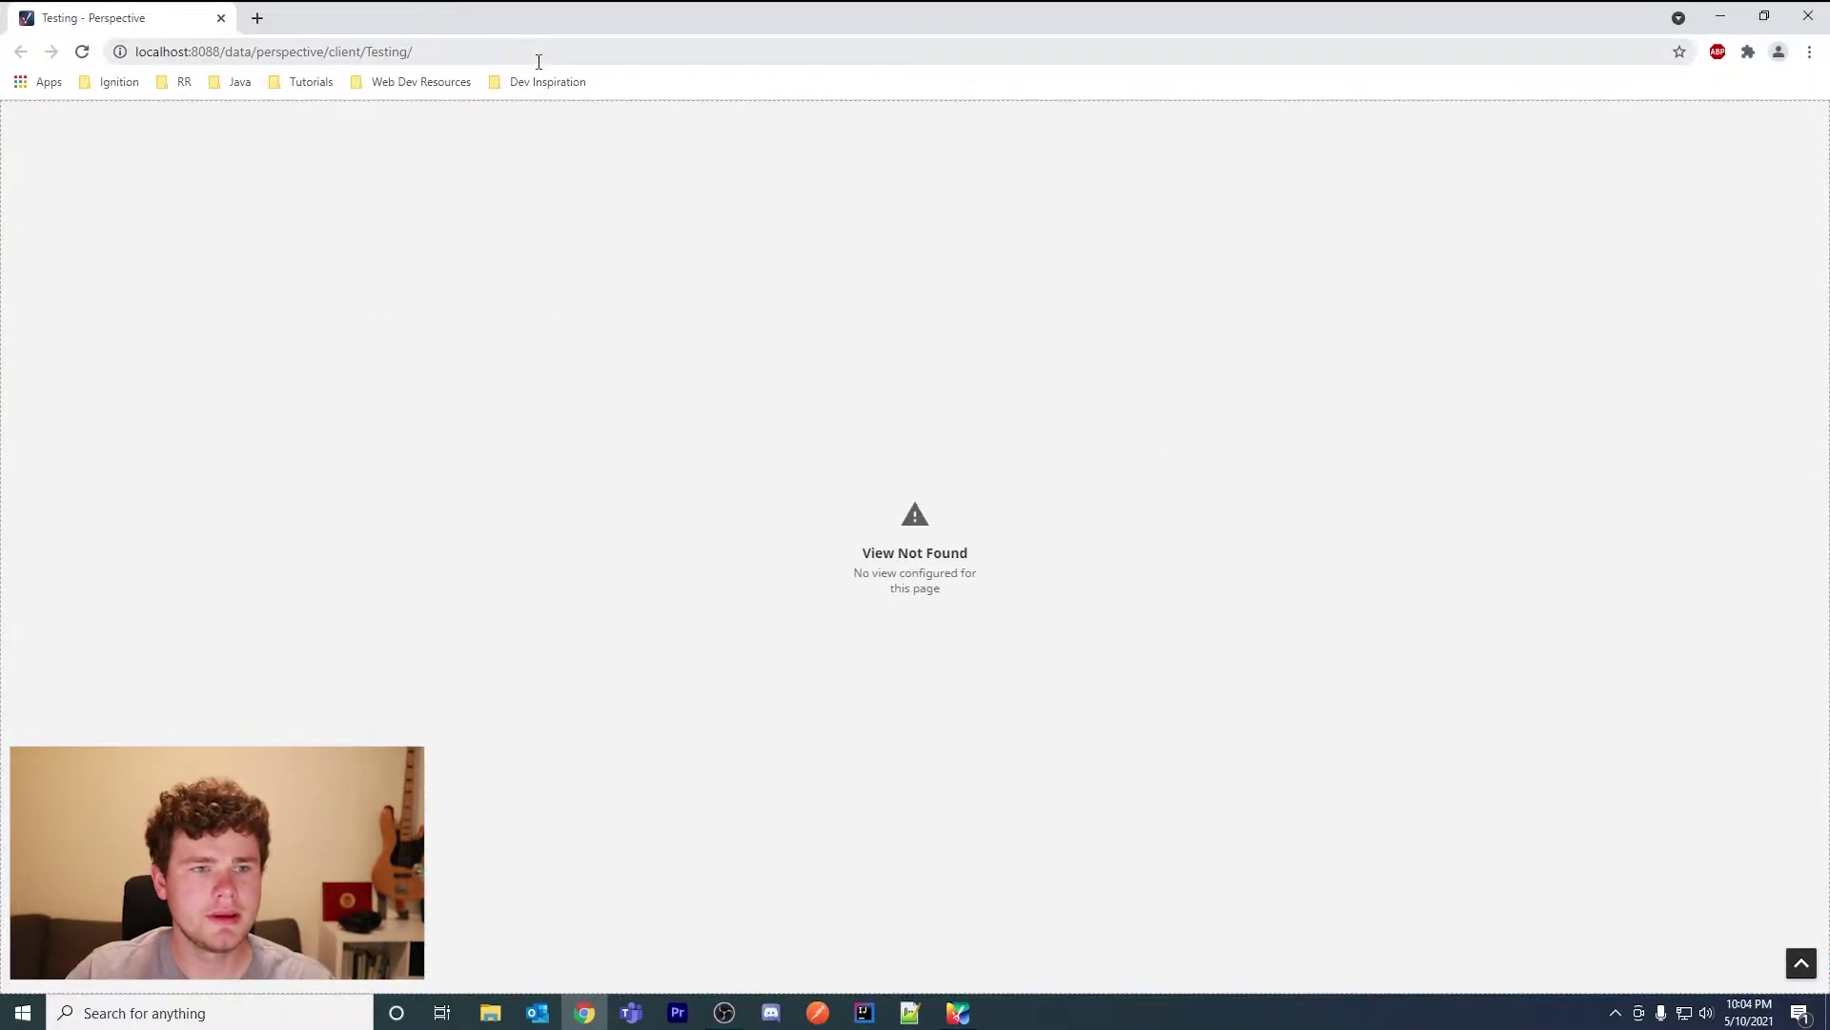
Append 'mobile' to the session URL to load the Testing/mobile page.
click(540, 56)
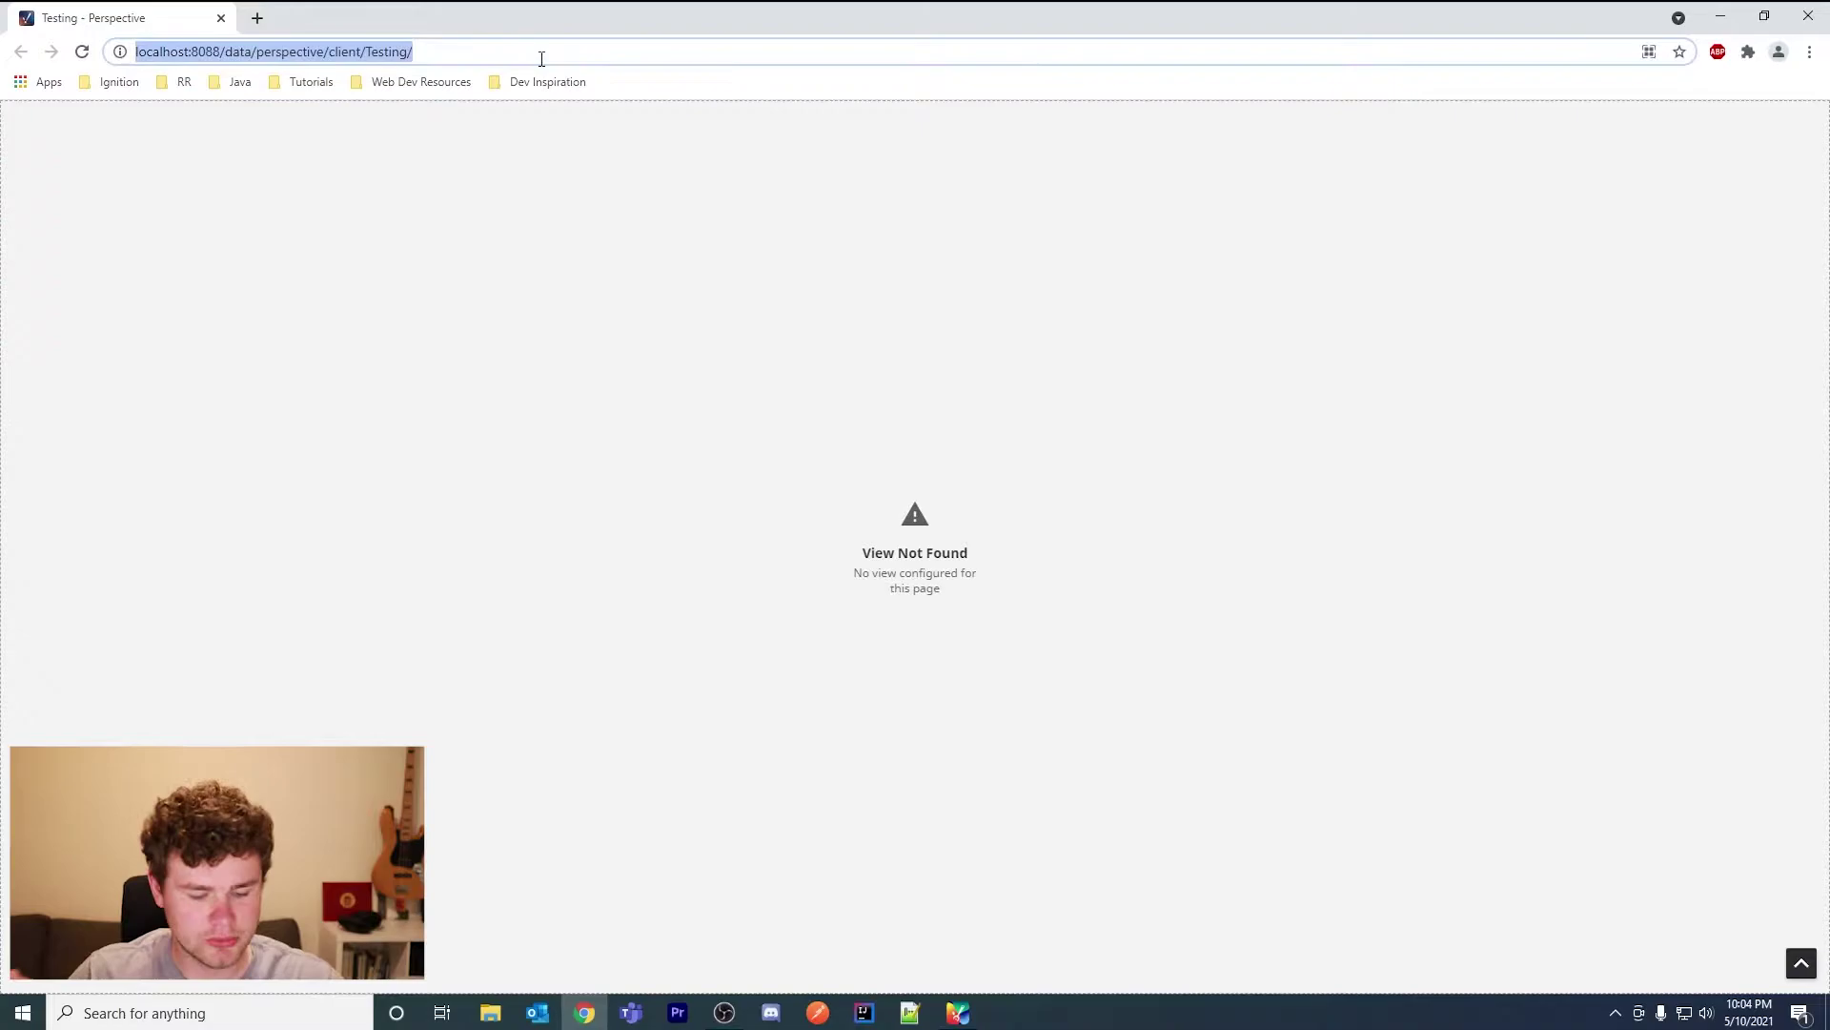
click(542, 59)
text(mo)
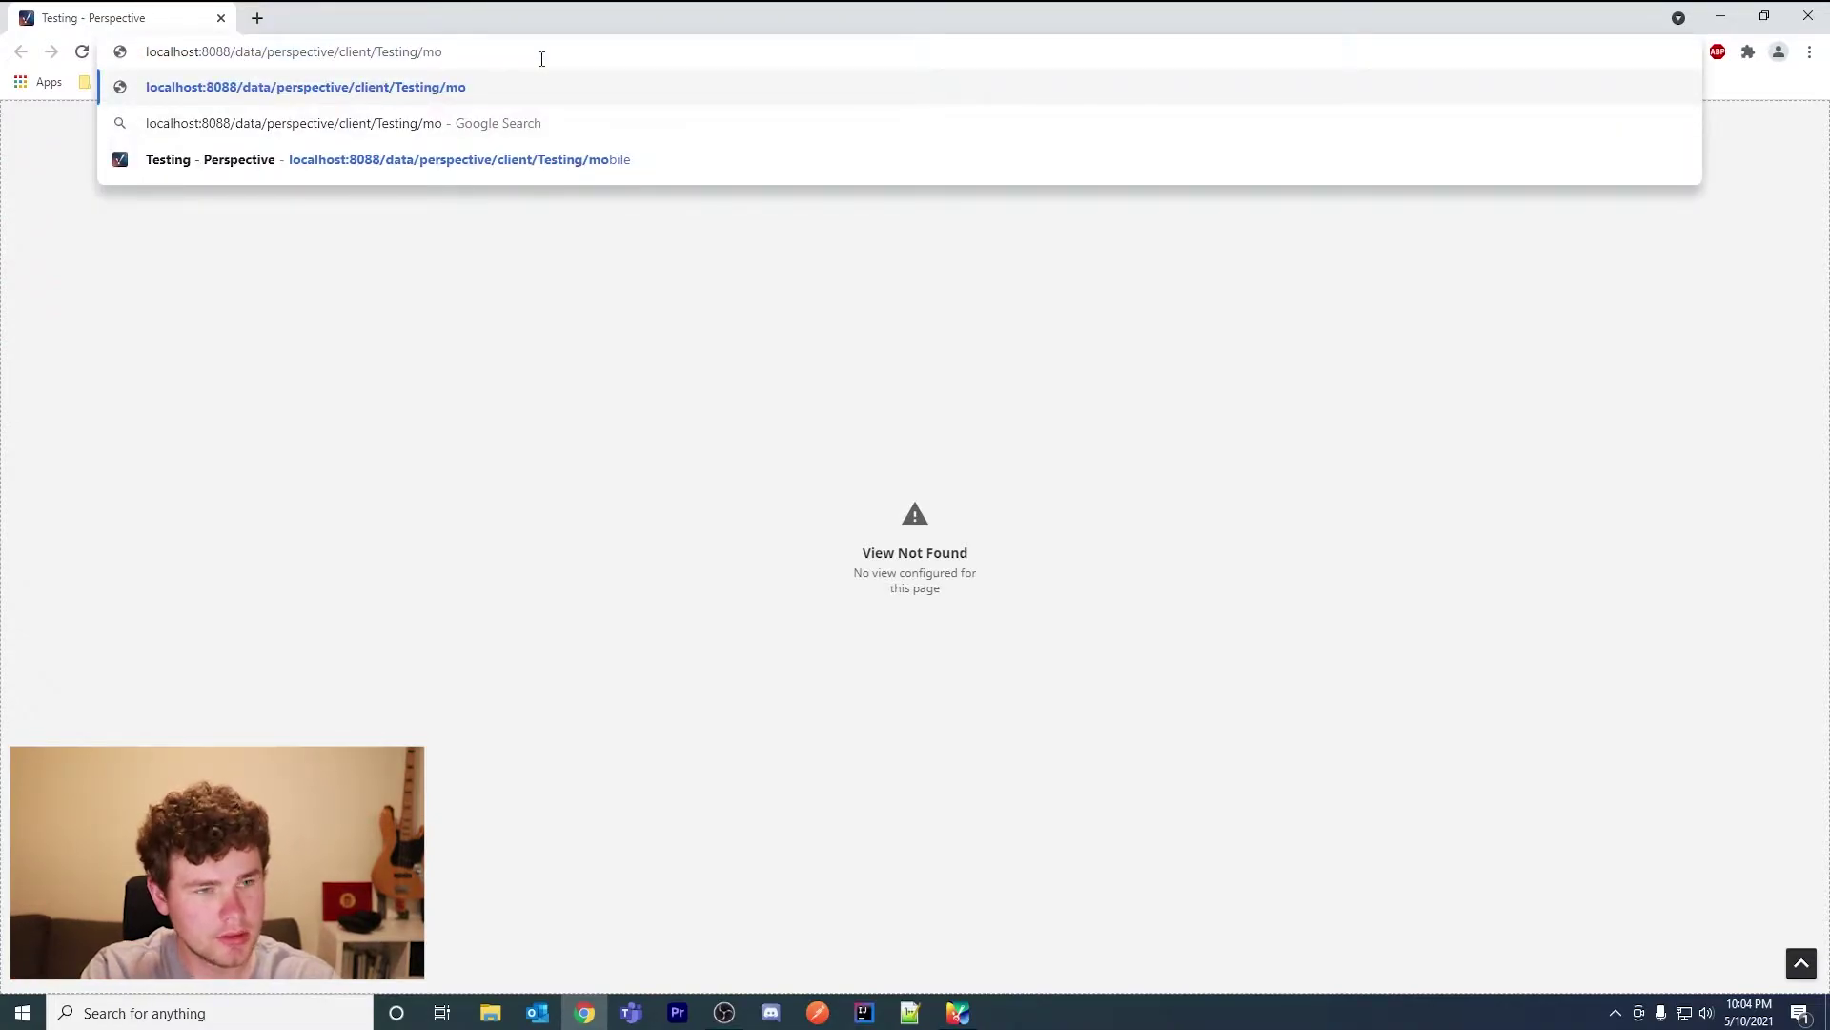
text(bile)
key(Return)
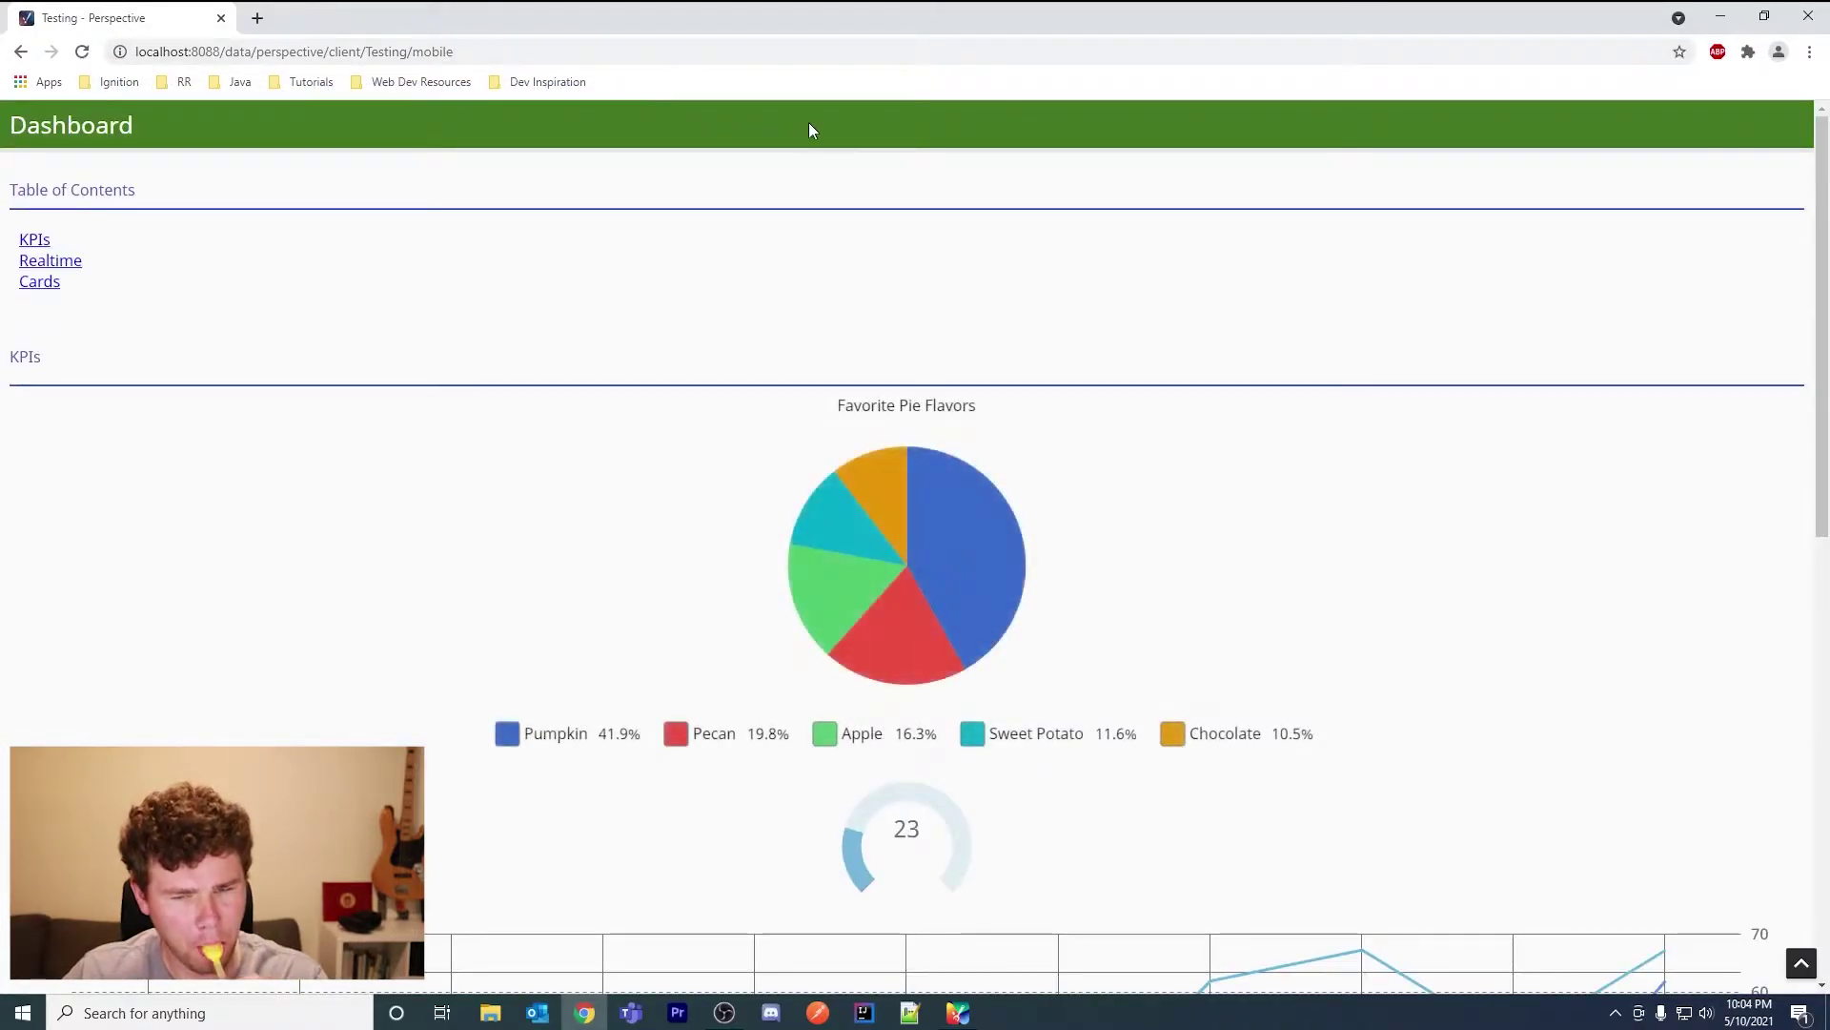
Preview the page in DevTools device mode, narrowed to 620 px wide.
key(ctrl+shift+i)
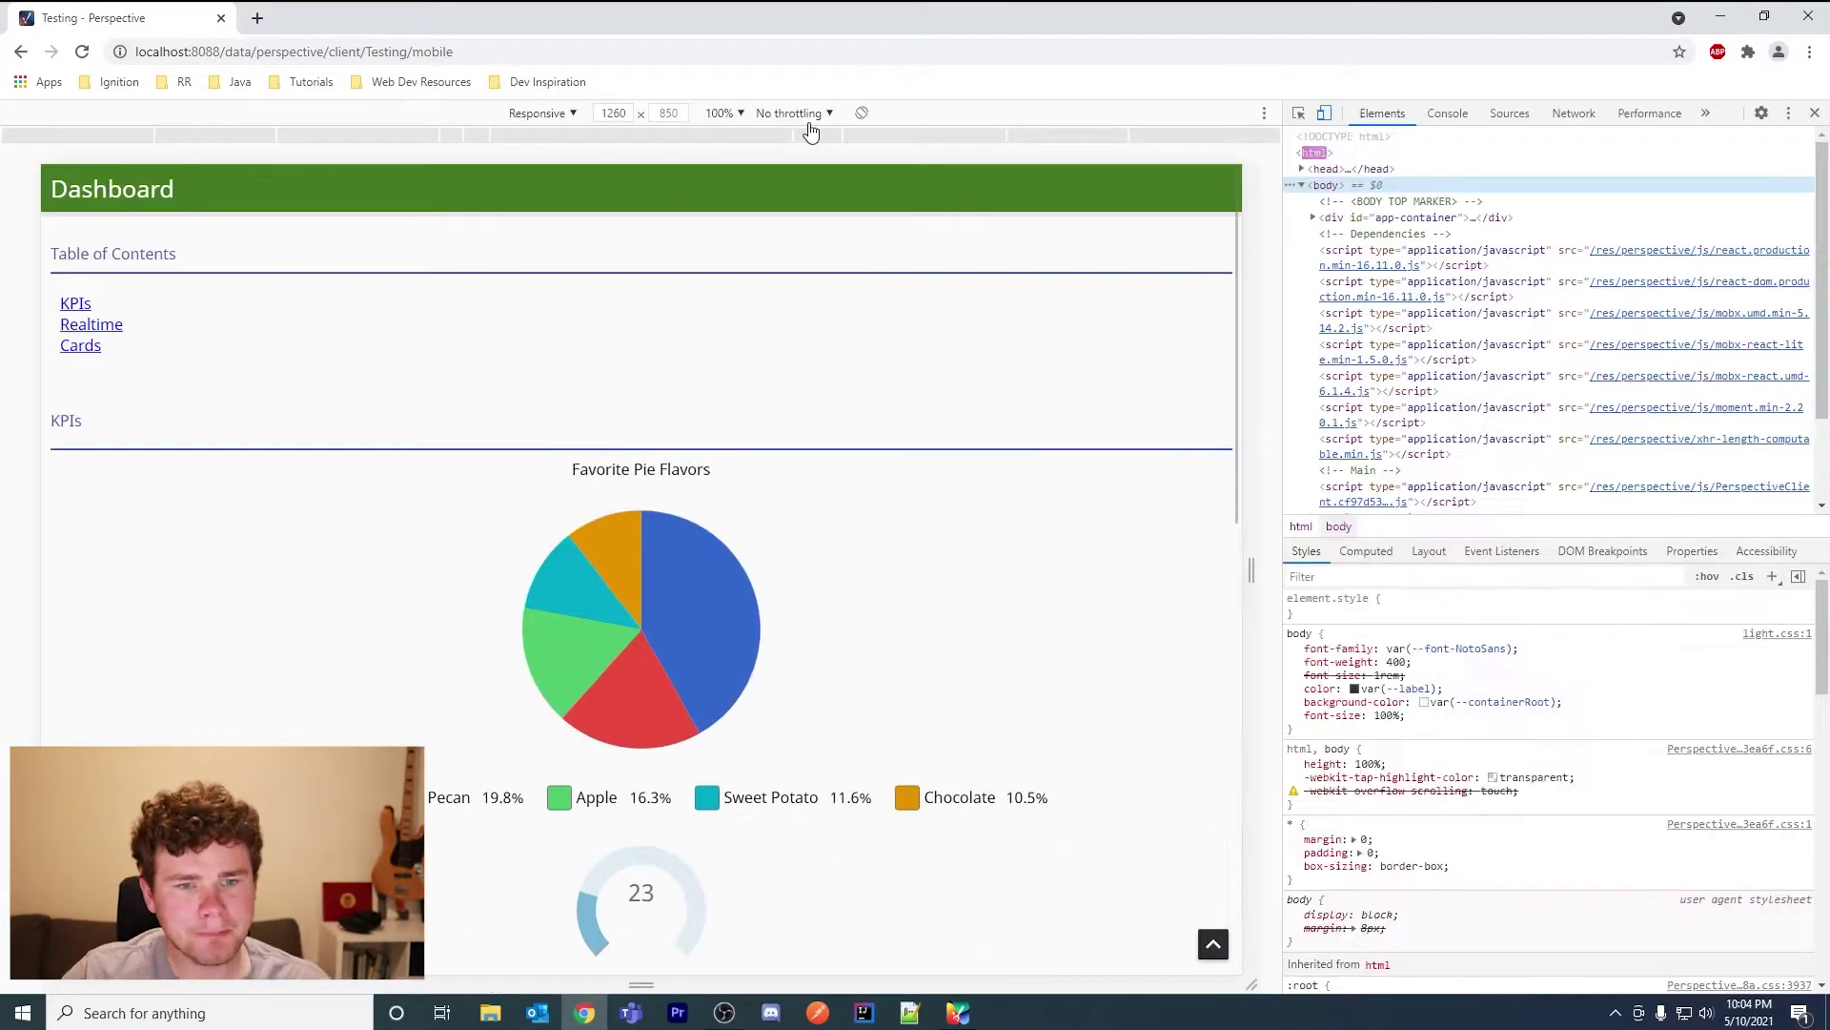
drag(1251, 570, 947, 570)
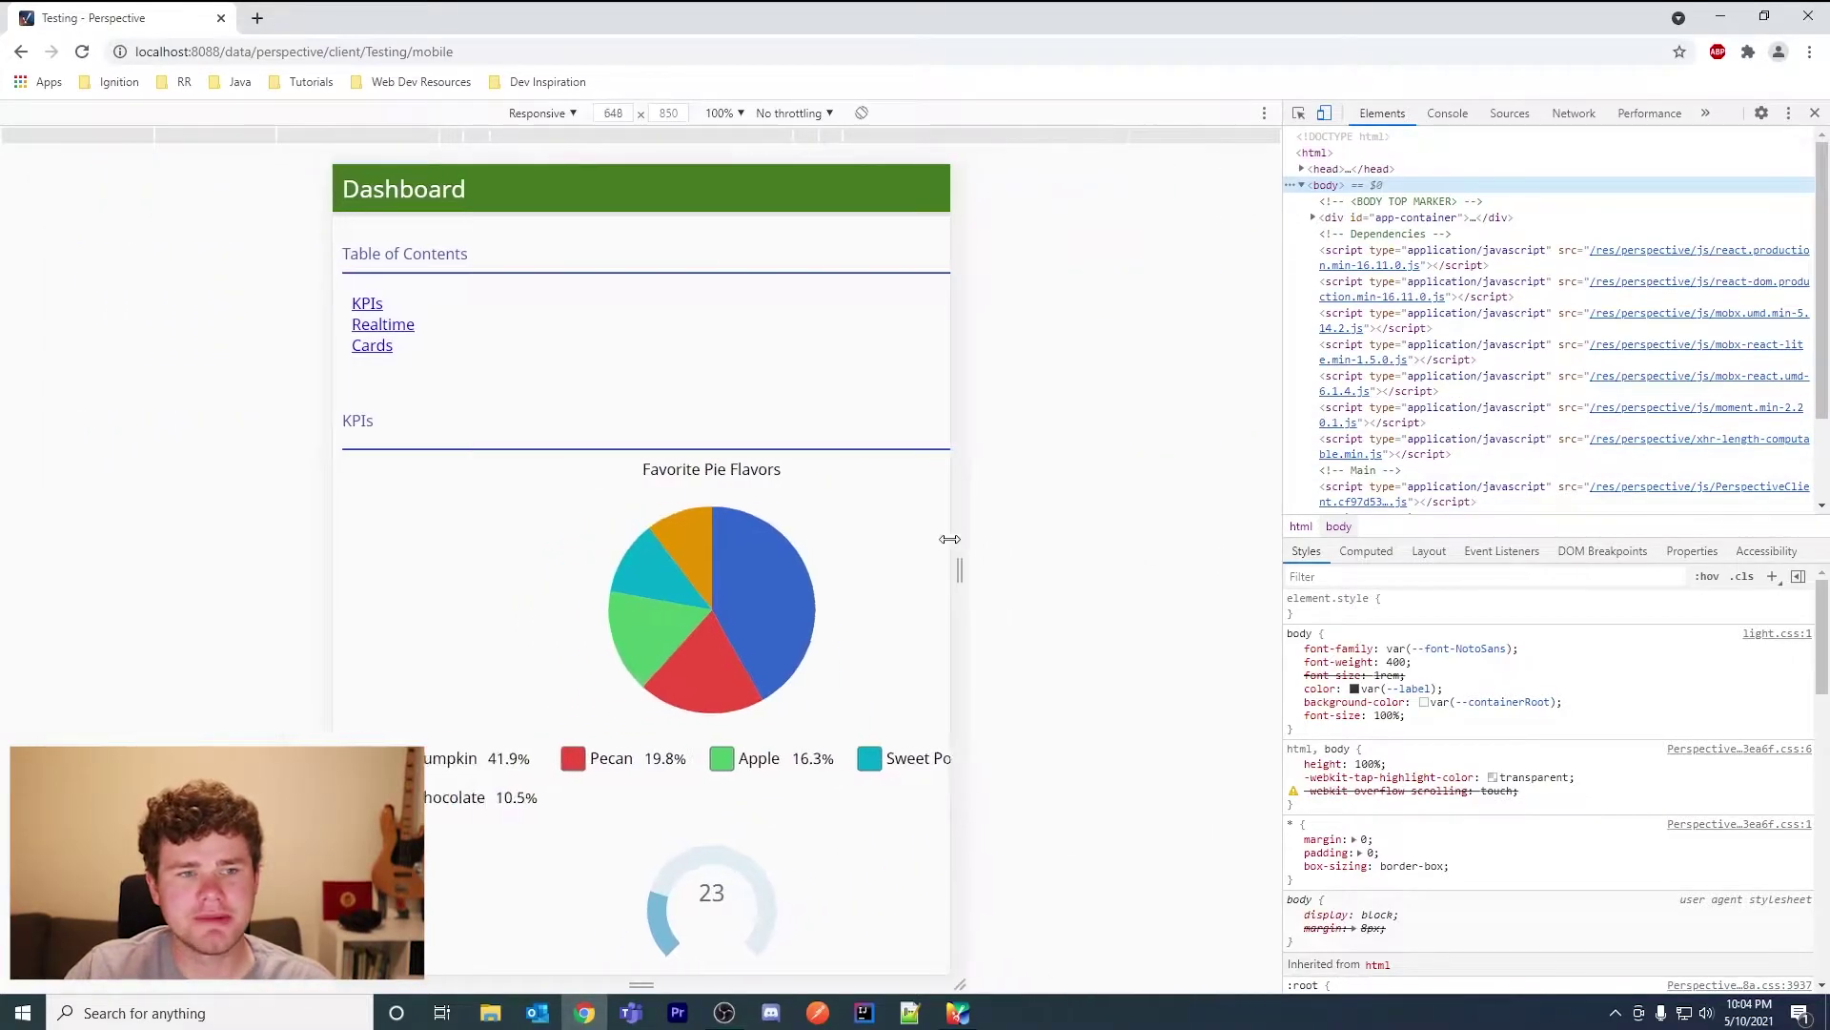
click(552, 114)
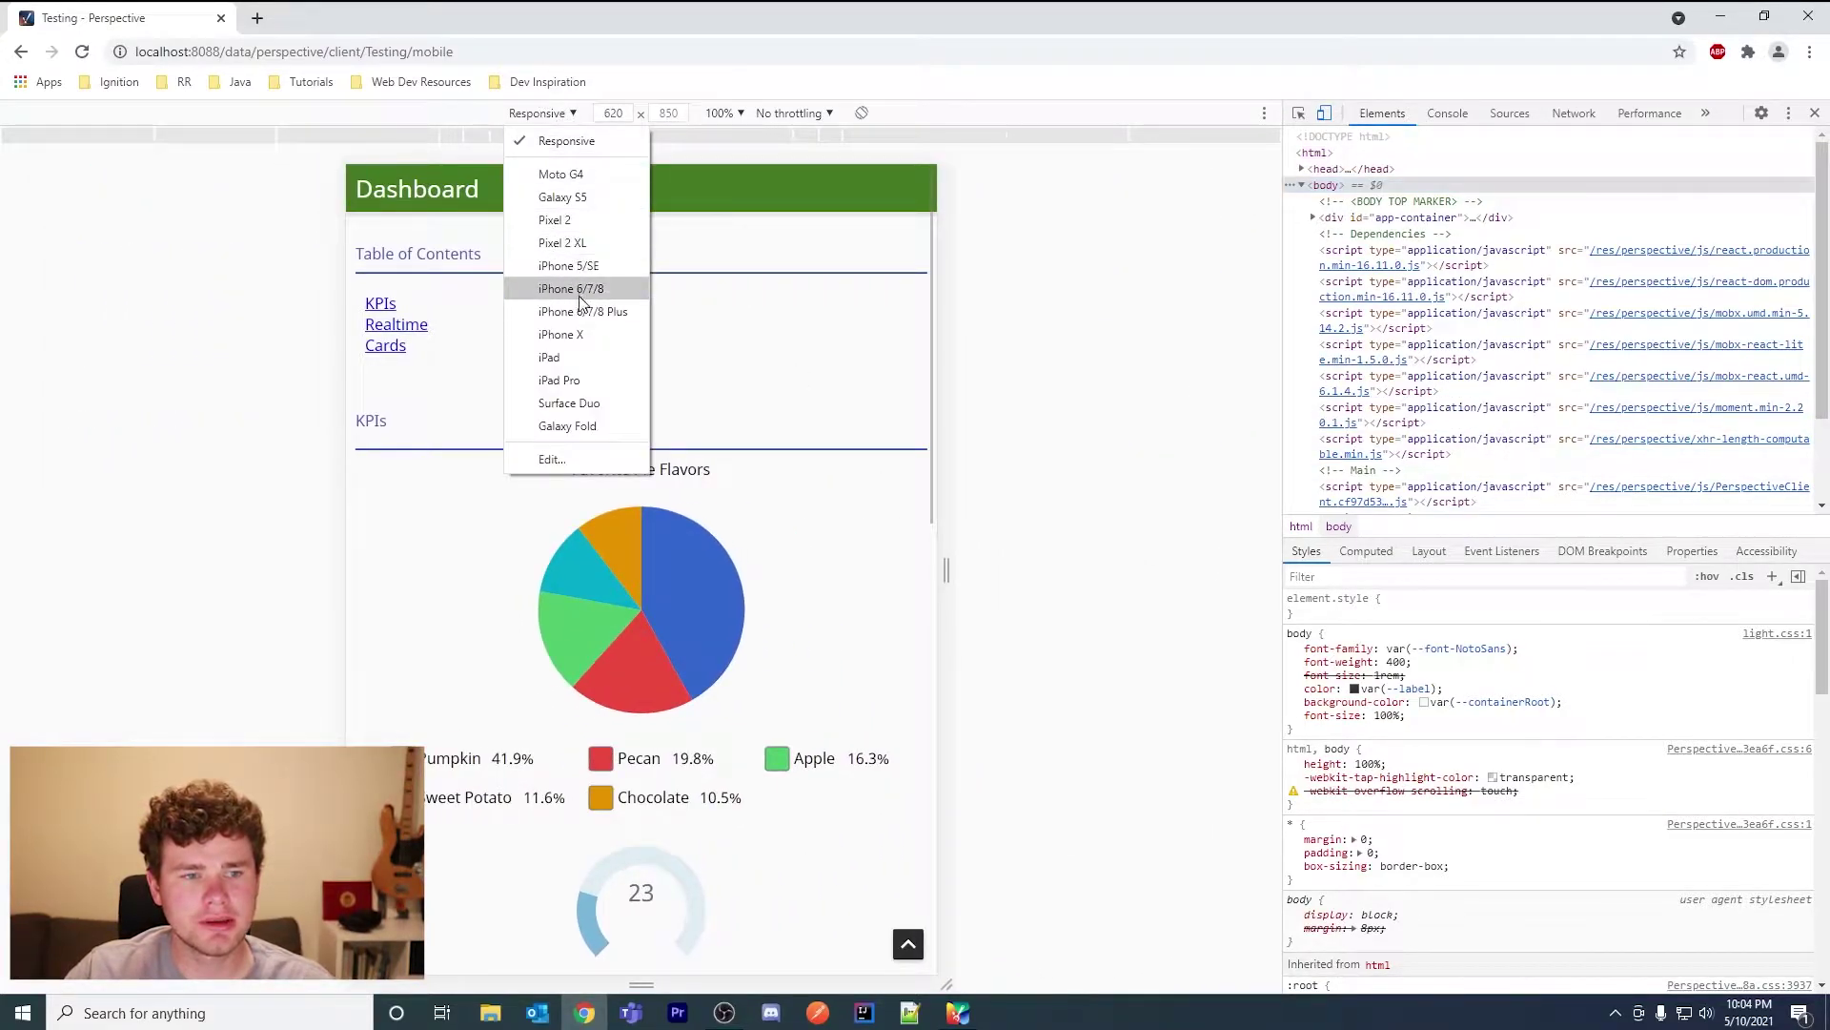
Emulate an iPhone X (375×812) and scroll through the single-column dashboard sections.
click(584, 324)
scroll(768, 392, down, 10)
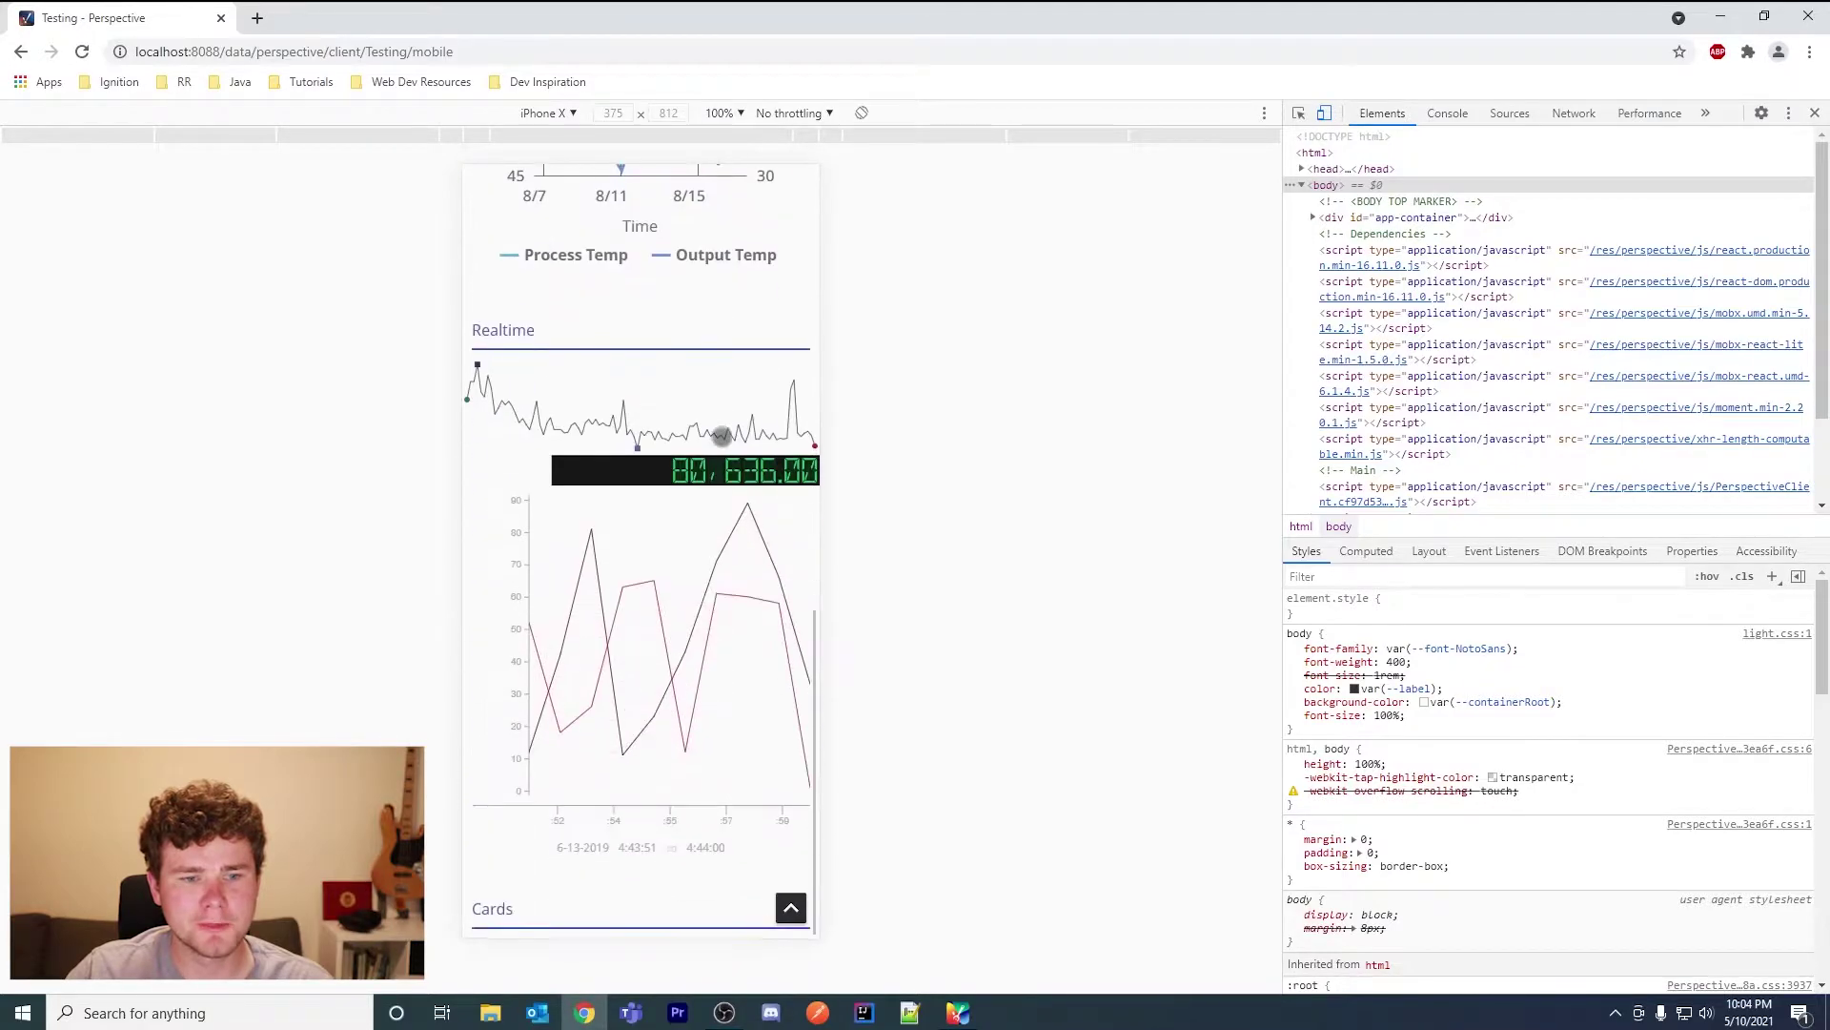
scroll(721, 464, up, 1)
scroll(722, 464, up, 10)
scroll(710, 453, down, 11)
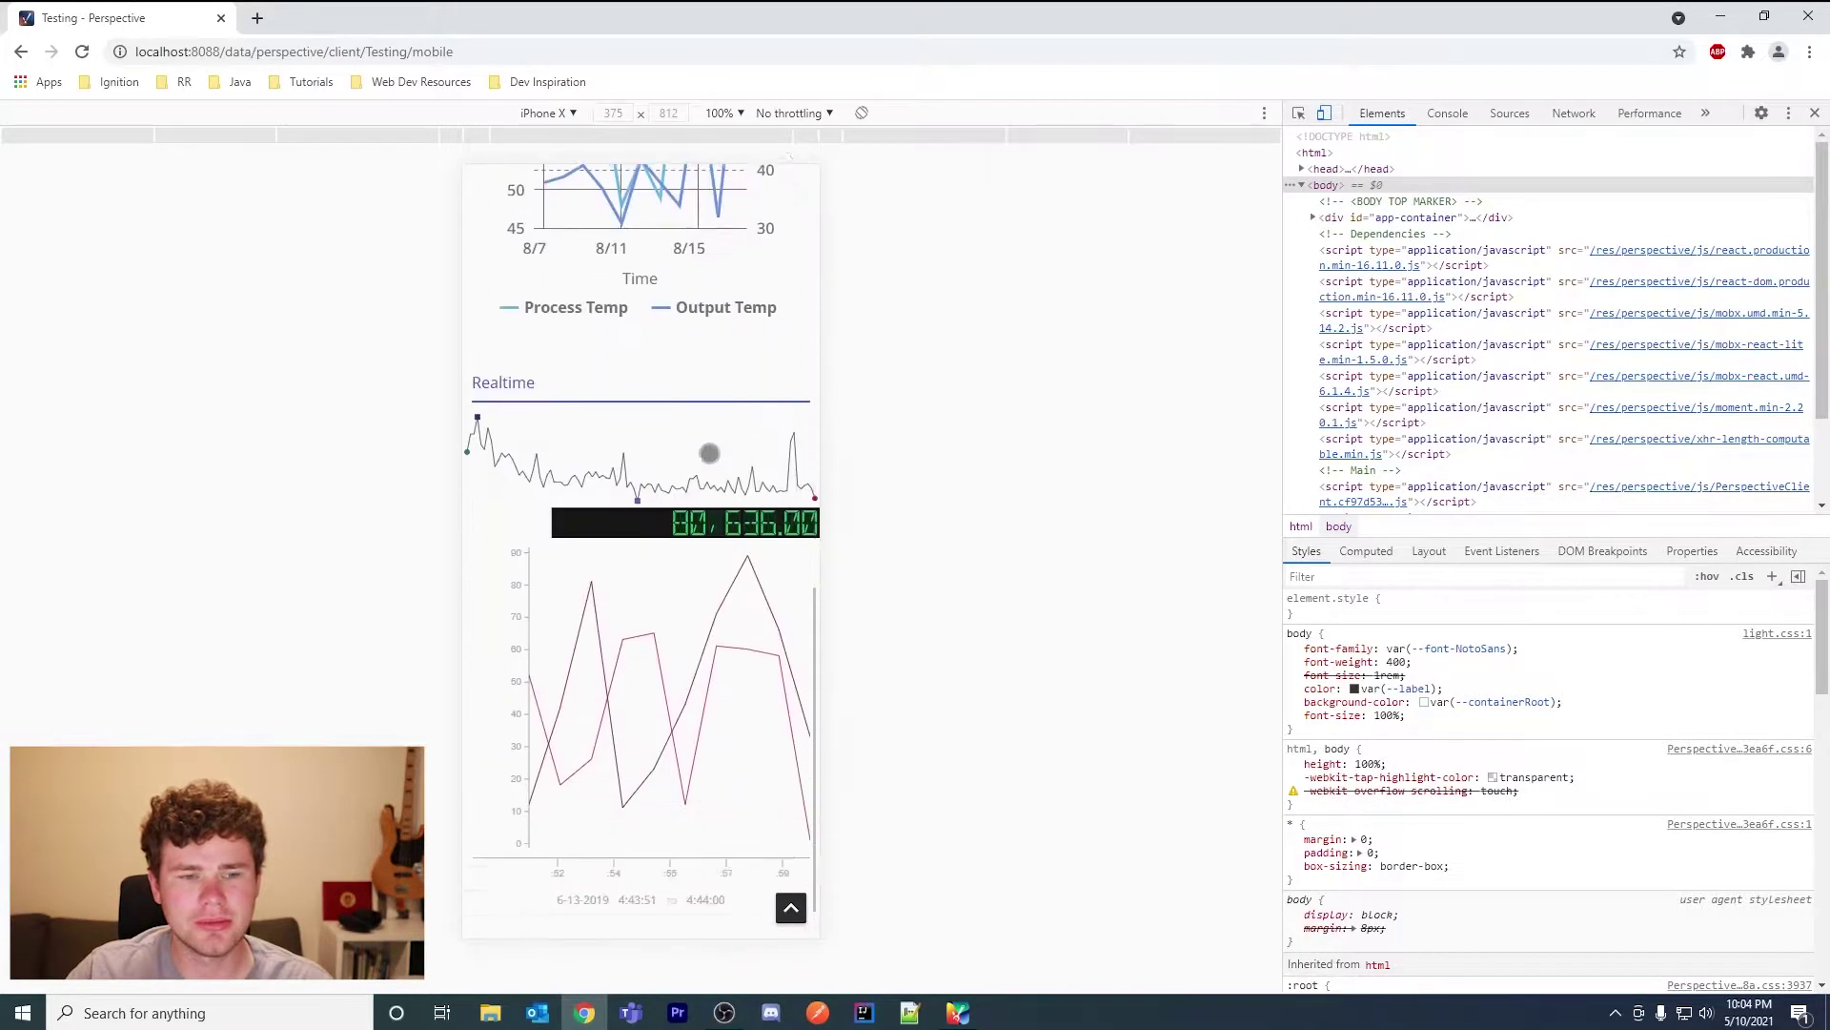
scroll(707, 450, up, 10)
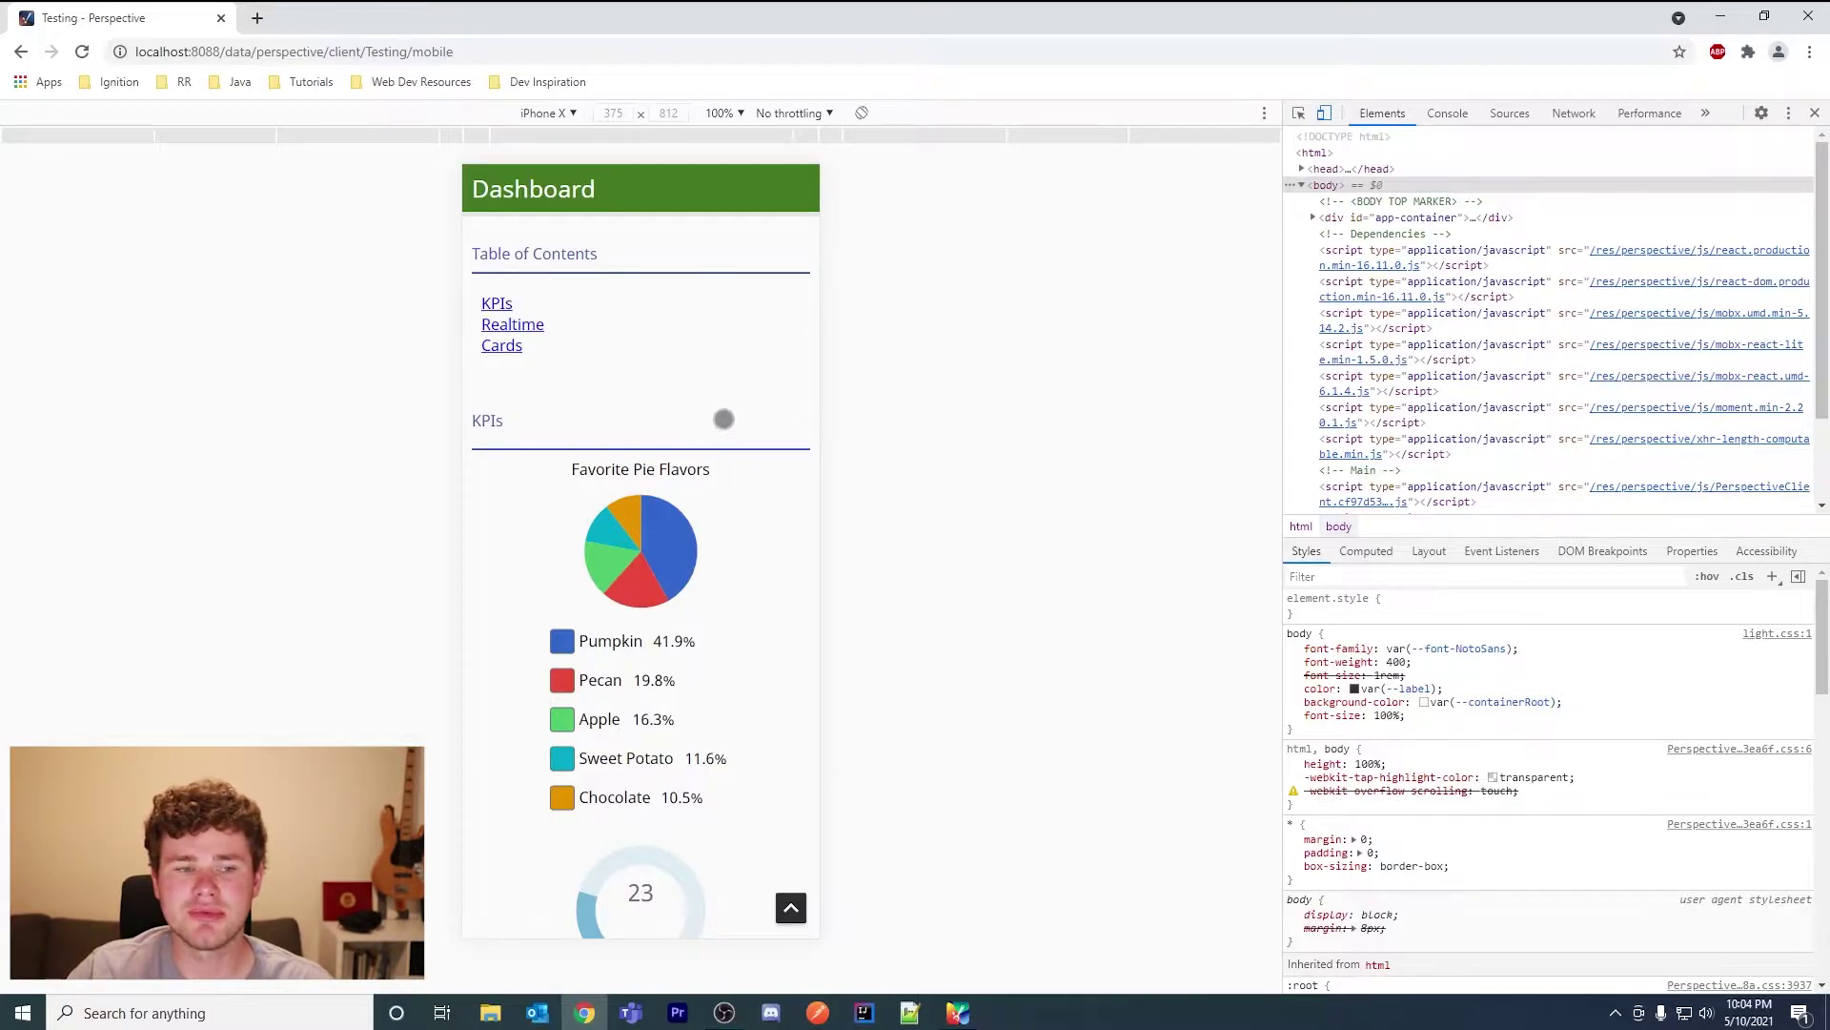
scroll(693, 413, down, 3)
scroll(693, 413, down, 4)
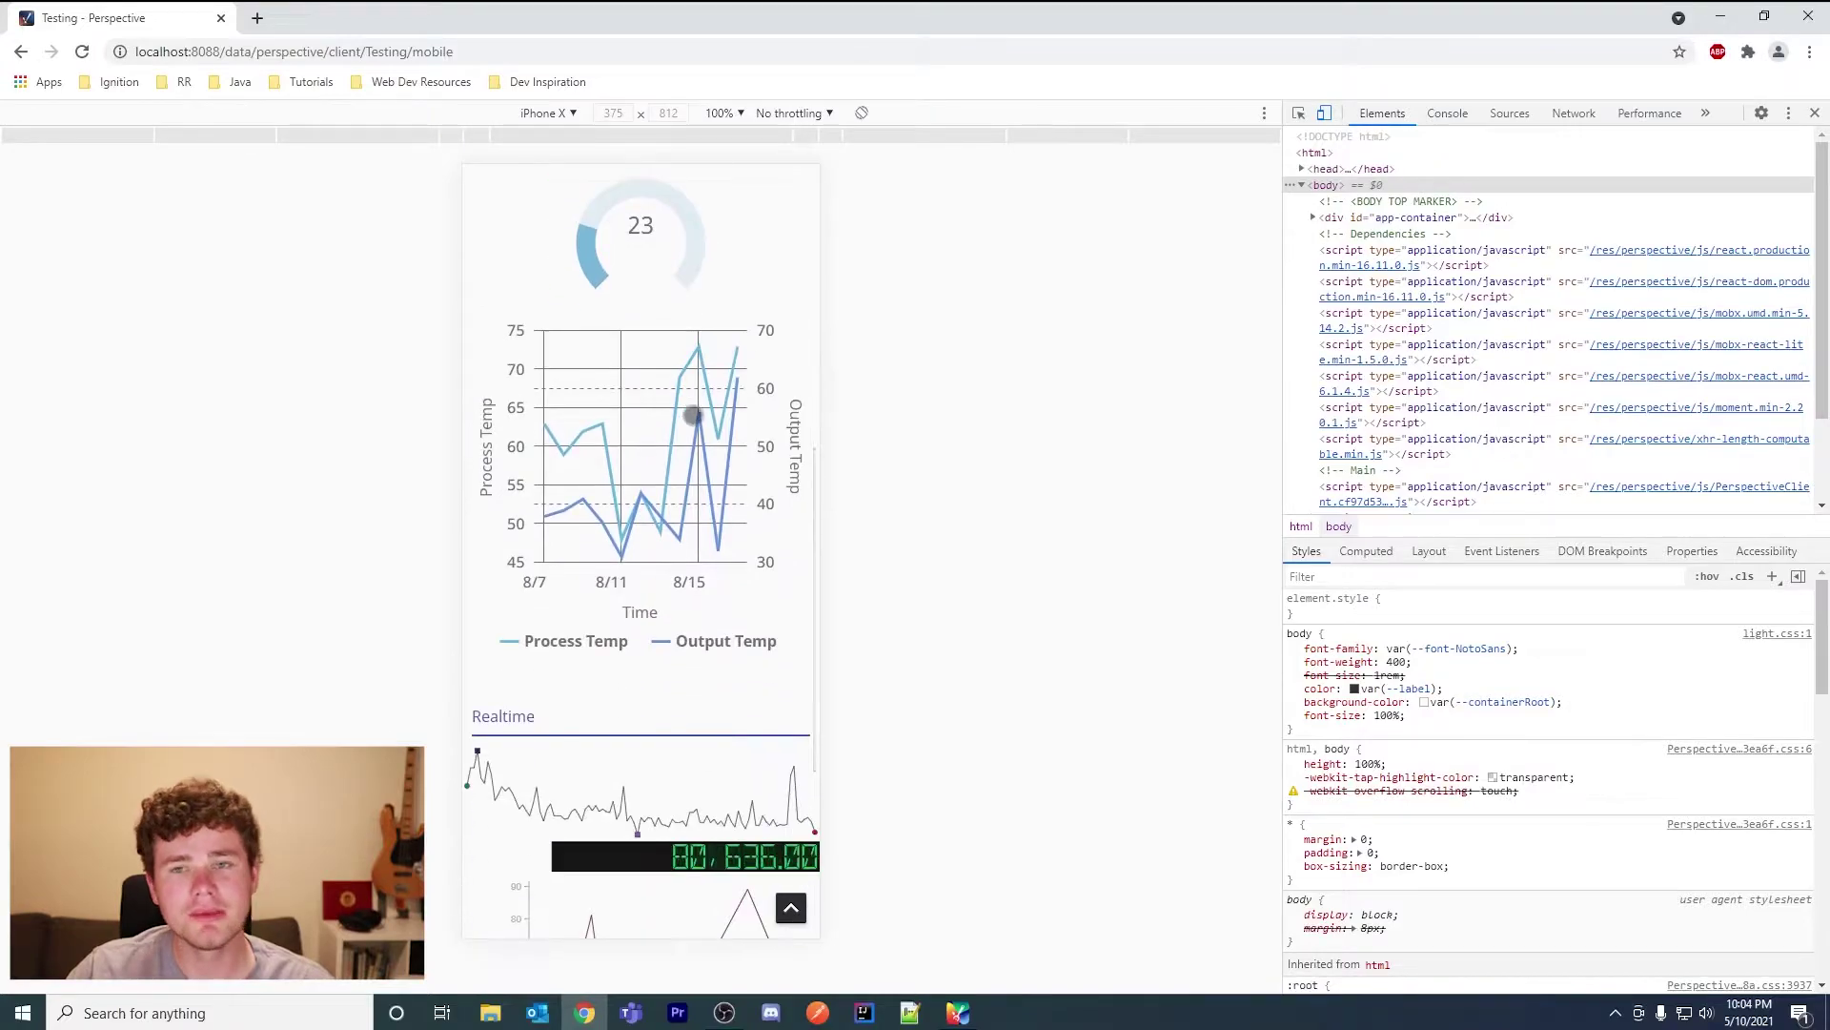
scroll(654, 498, down, 3)
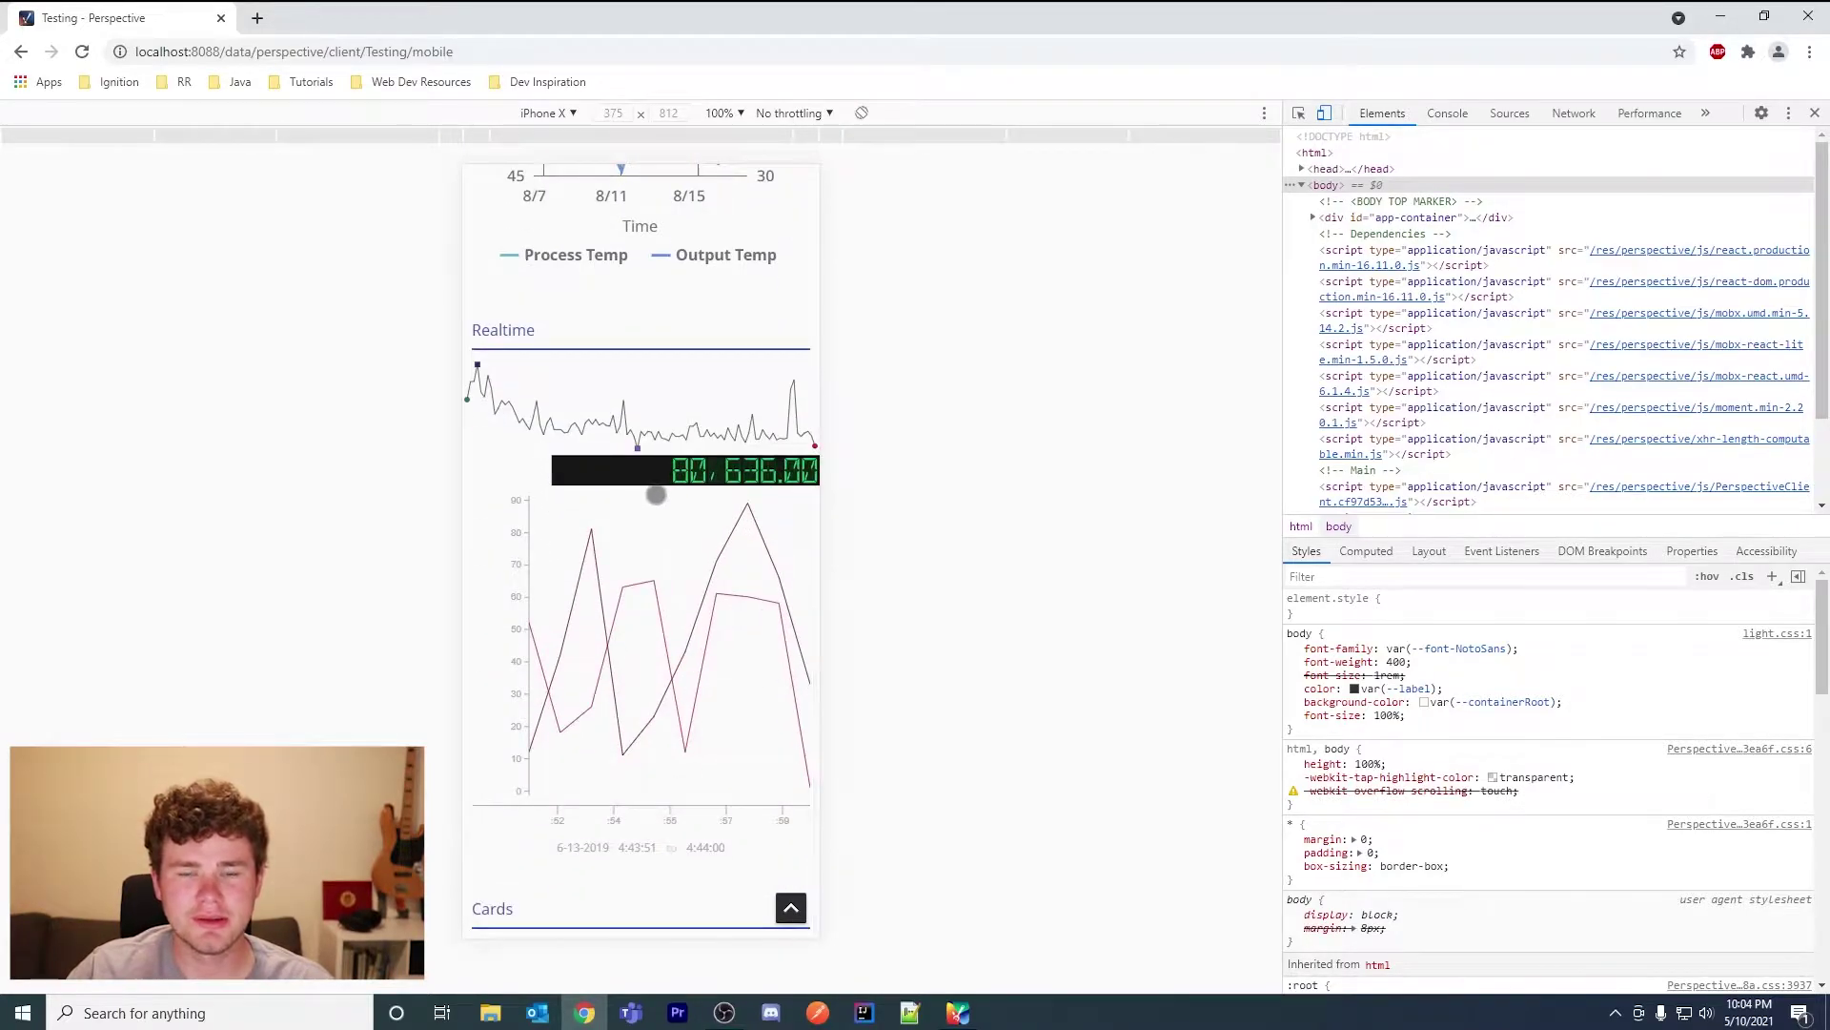
scroll(654, 494, up, 9)
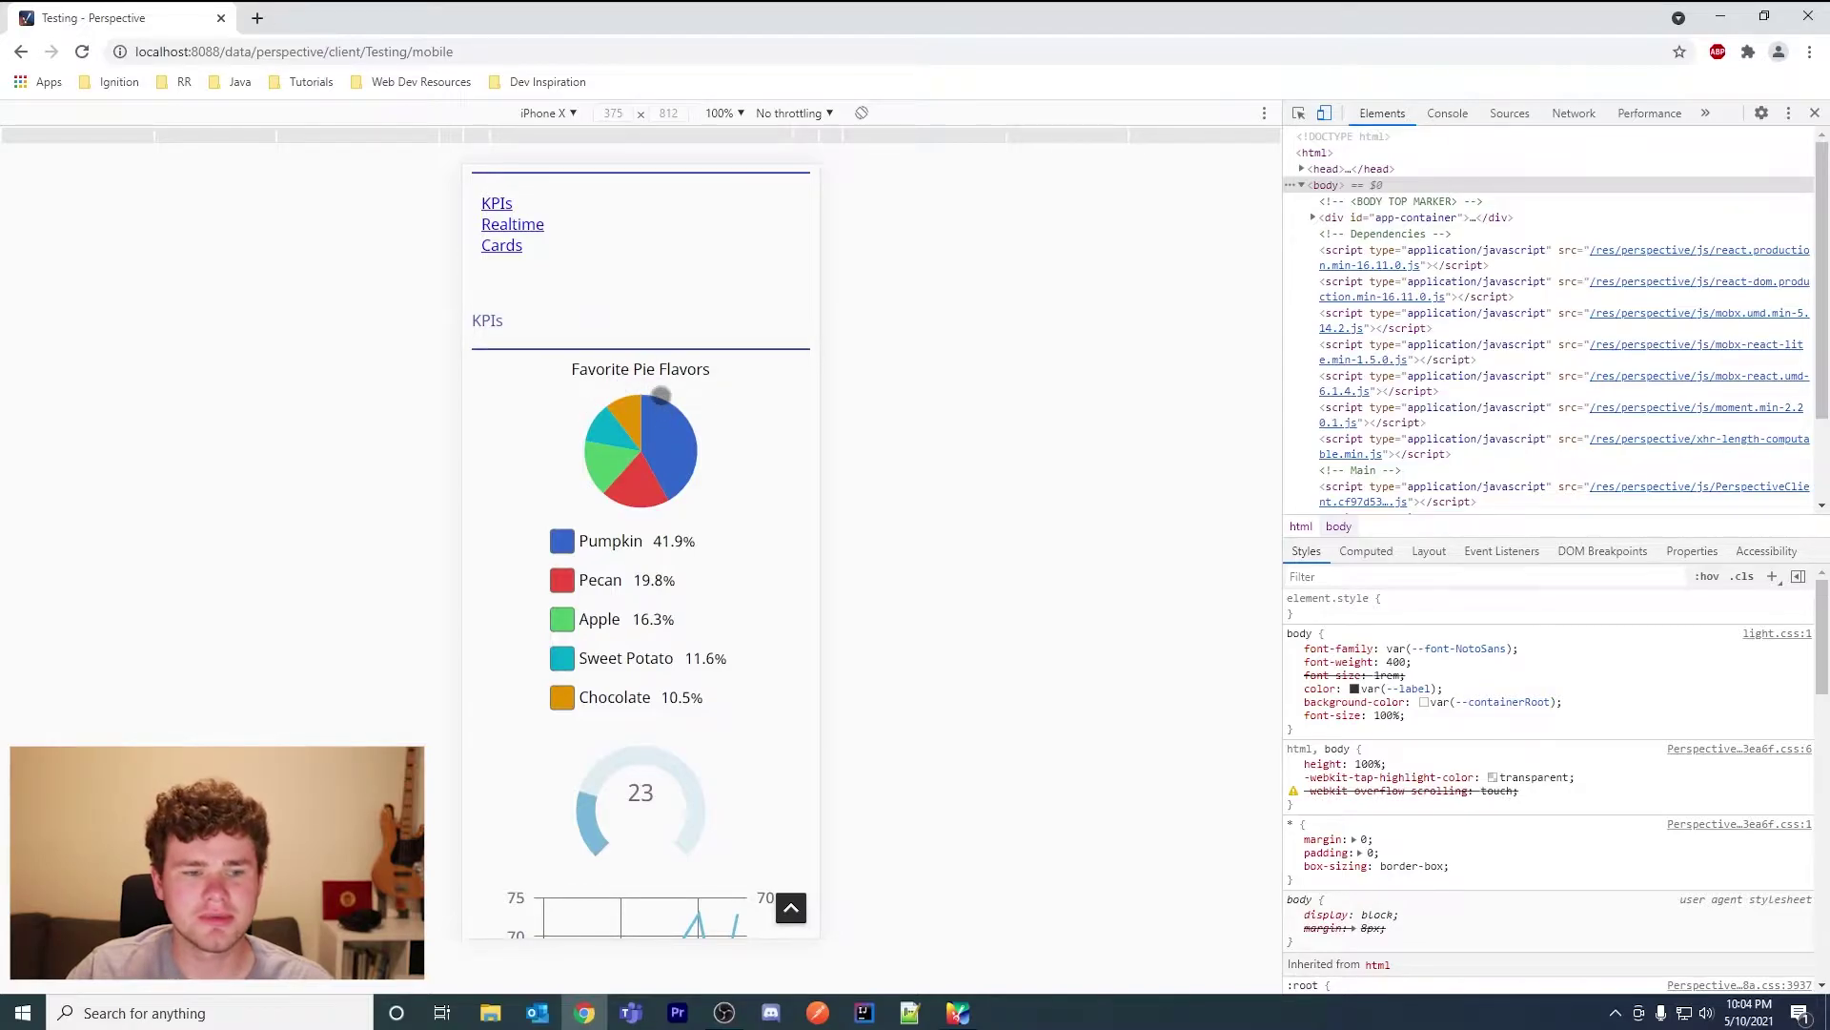
scroll(673, 391, down, 5)
scroll(676, 393, down, 1)
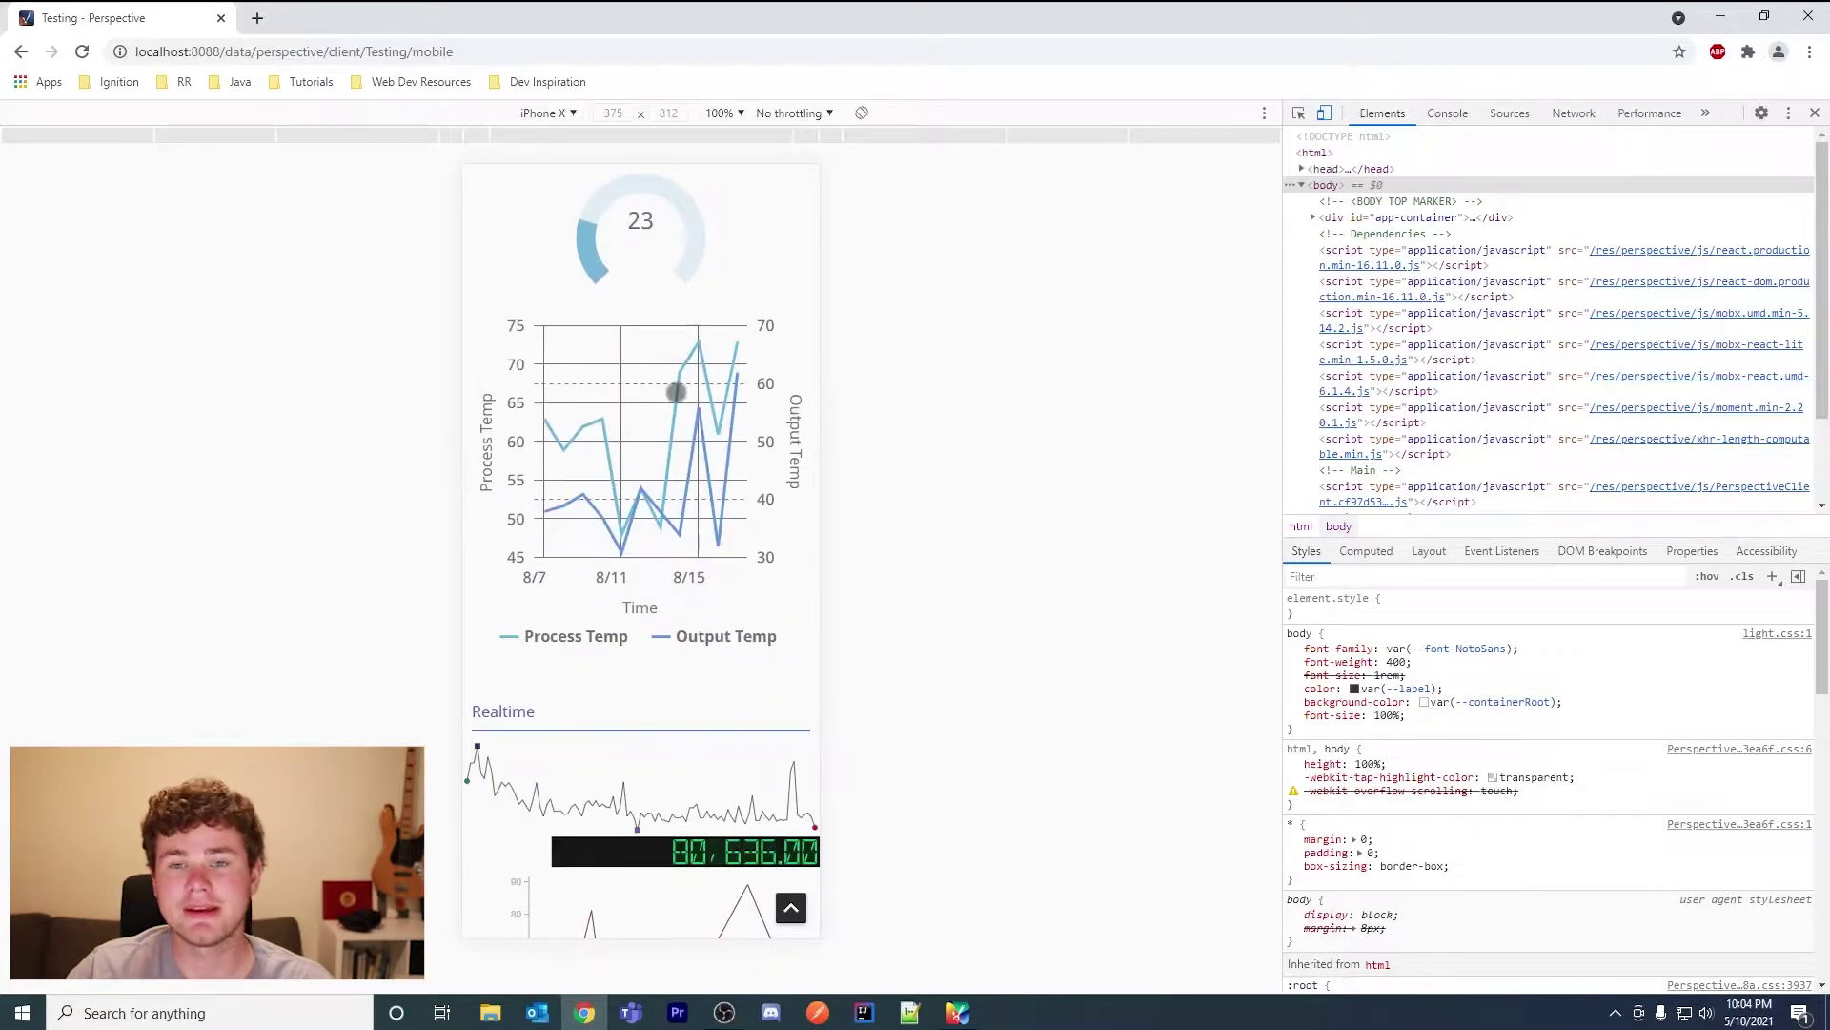
scroll(678, 396, down, 4)
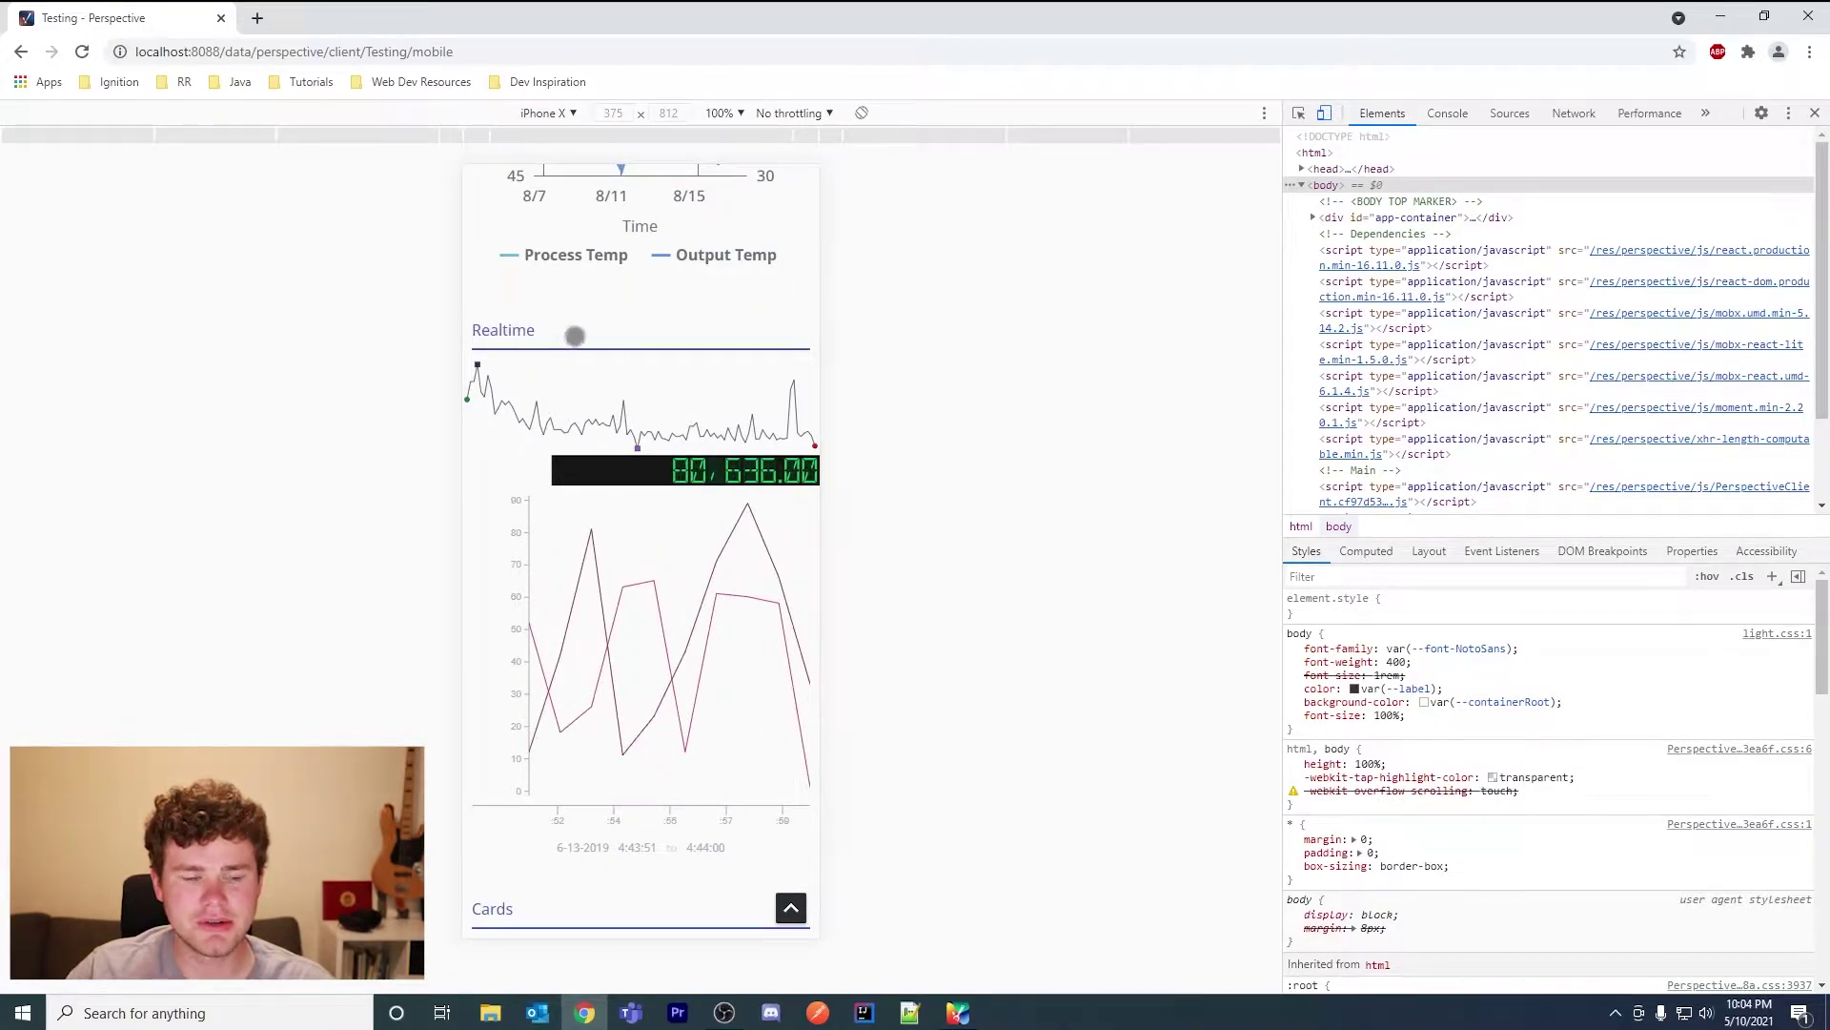
scroll(601, 248, up, 15)
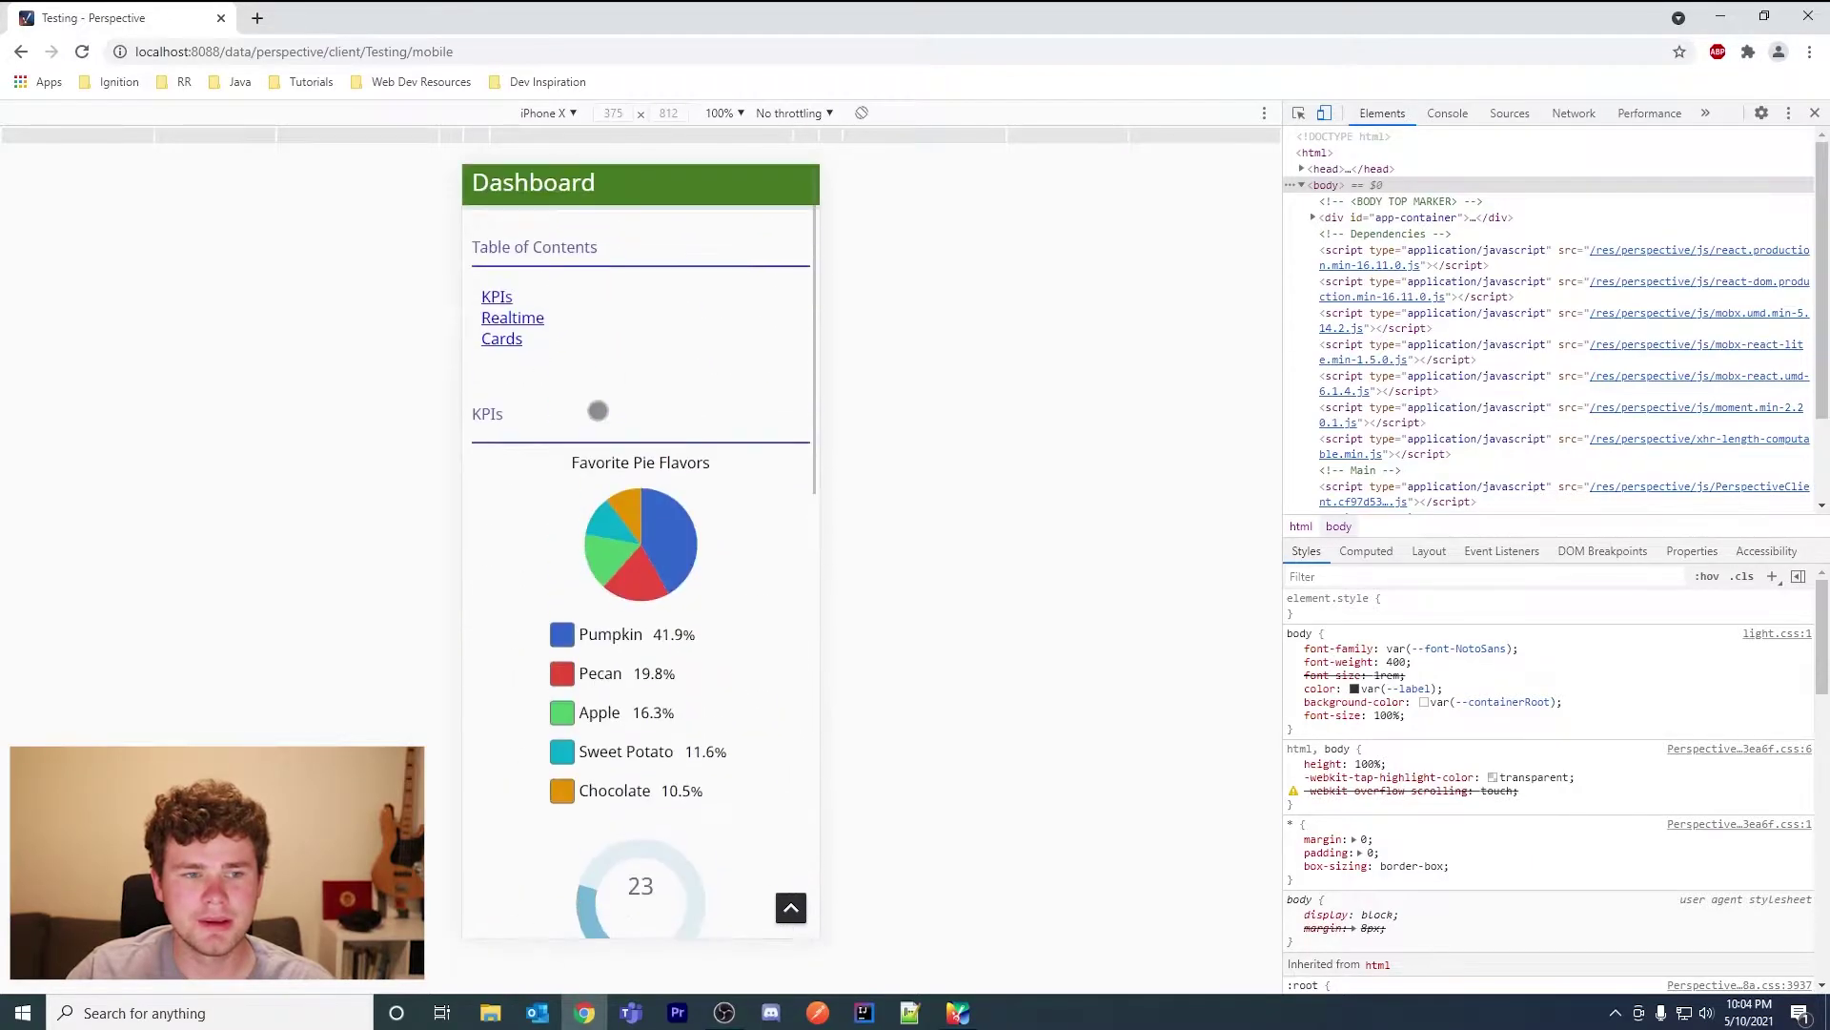
scroll(629, 343, down, 12)
scroll(648, 458, down, 3)
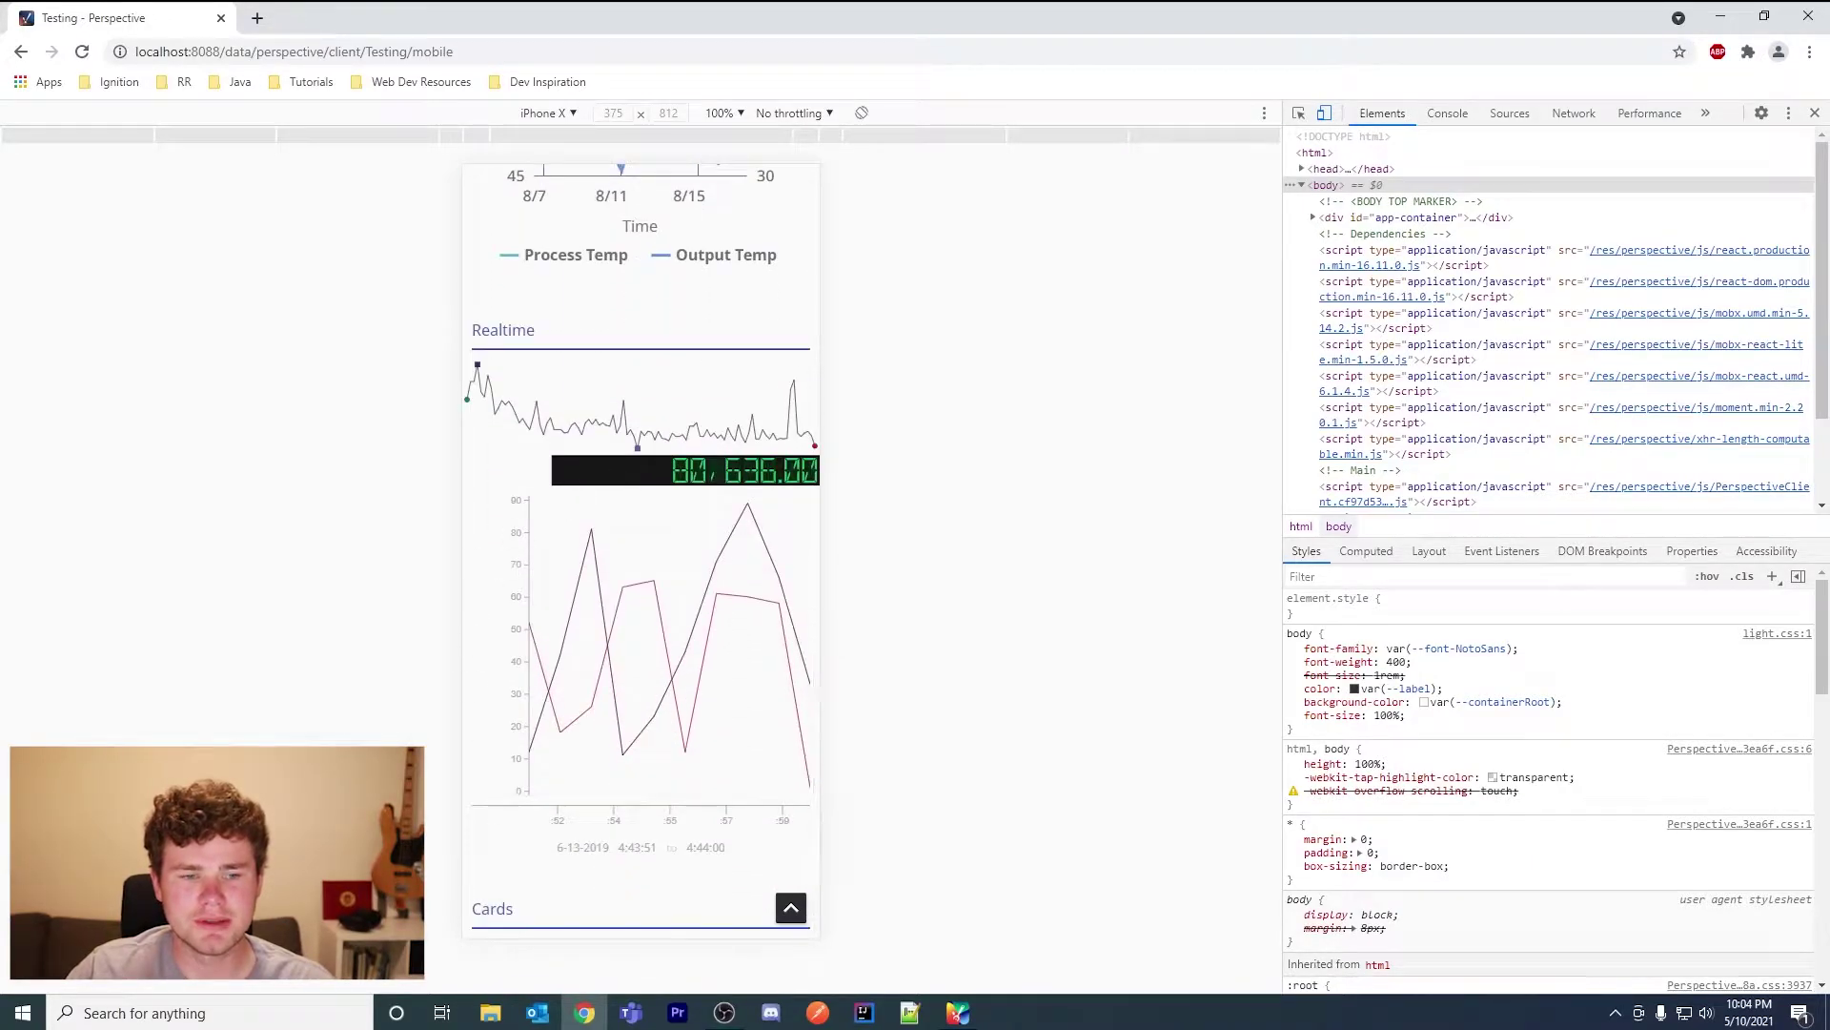
scroll(568, 372, up, 15)
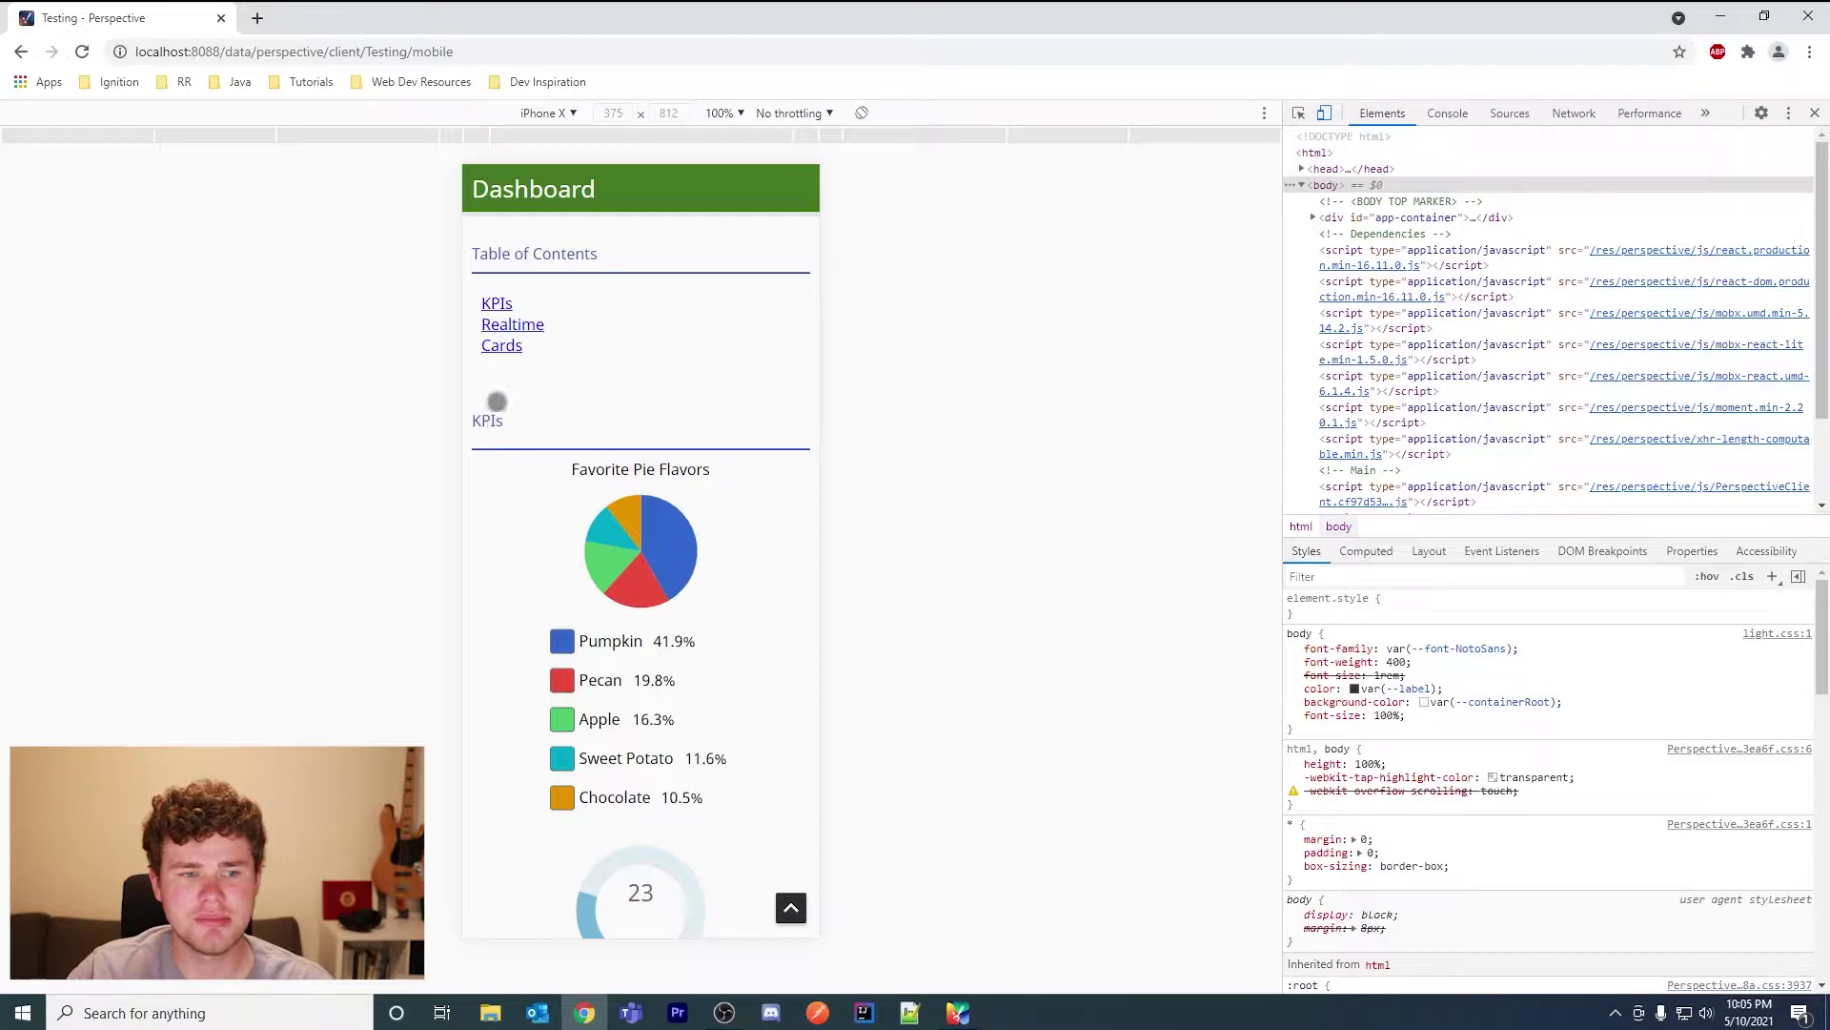
scroll(522, 376, down, 6)
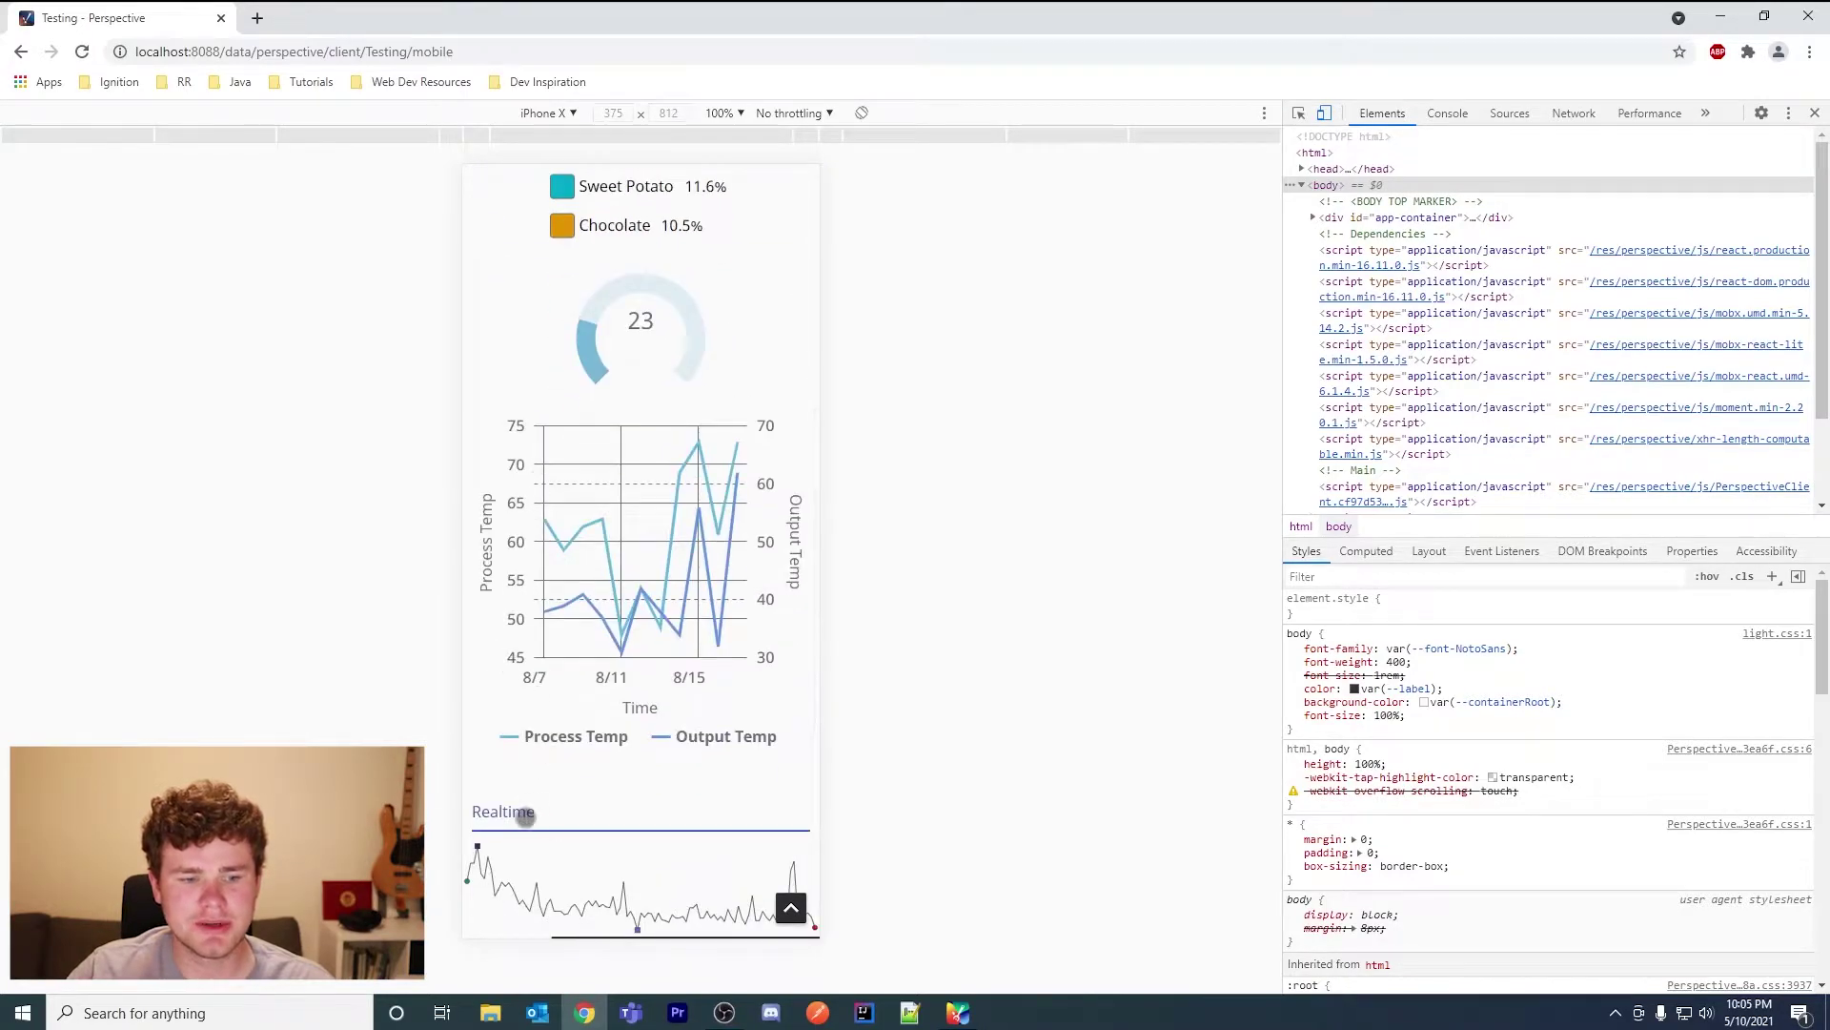
scroll(538, 318, up, 6)
Test the Realtime and KPIs table-of-contents links, scrolling back up after each jump.
click(501, 349)
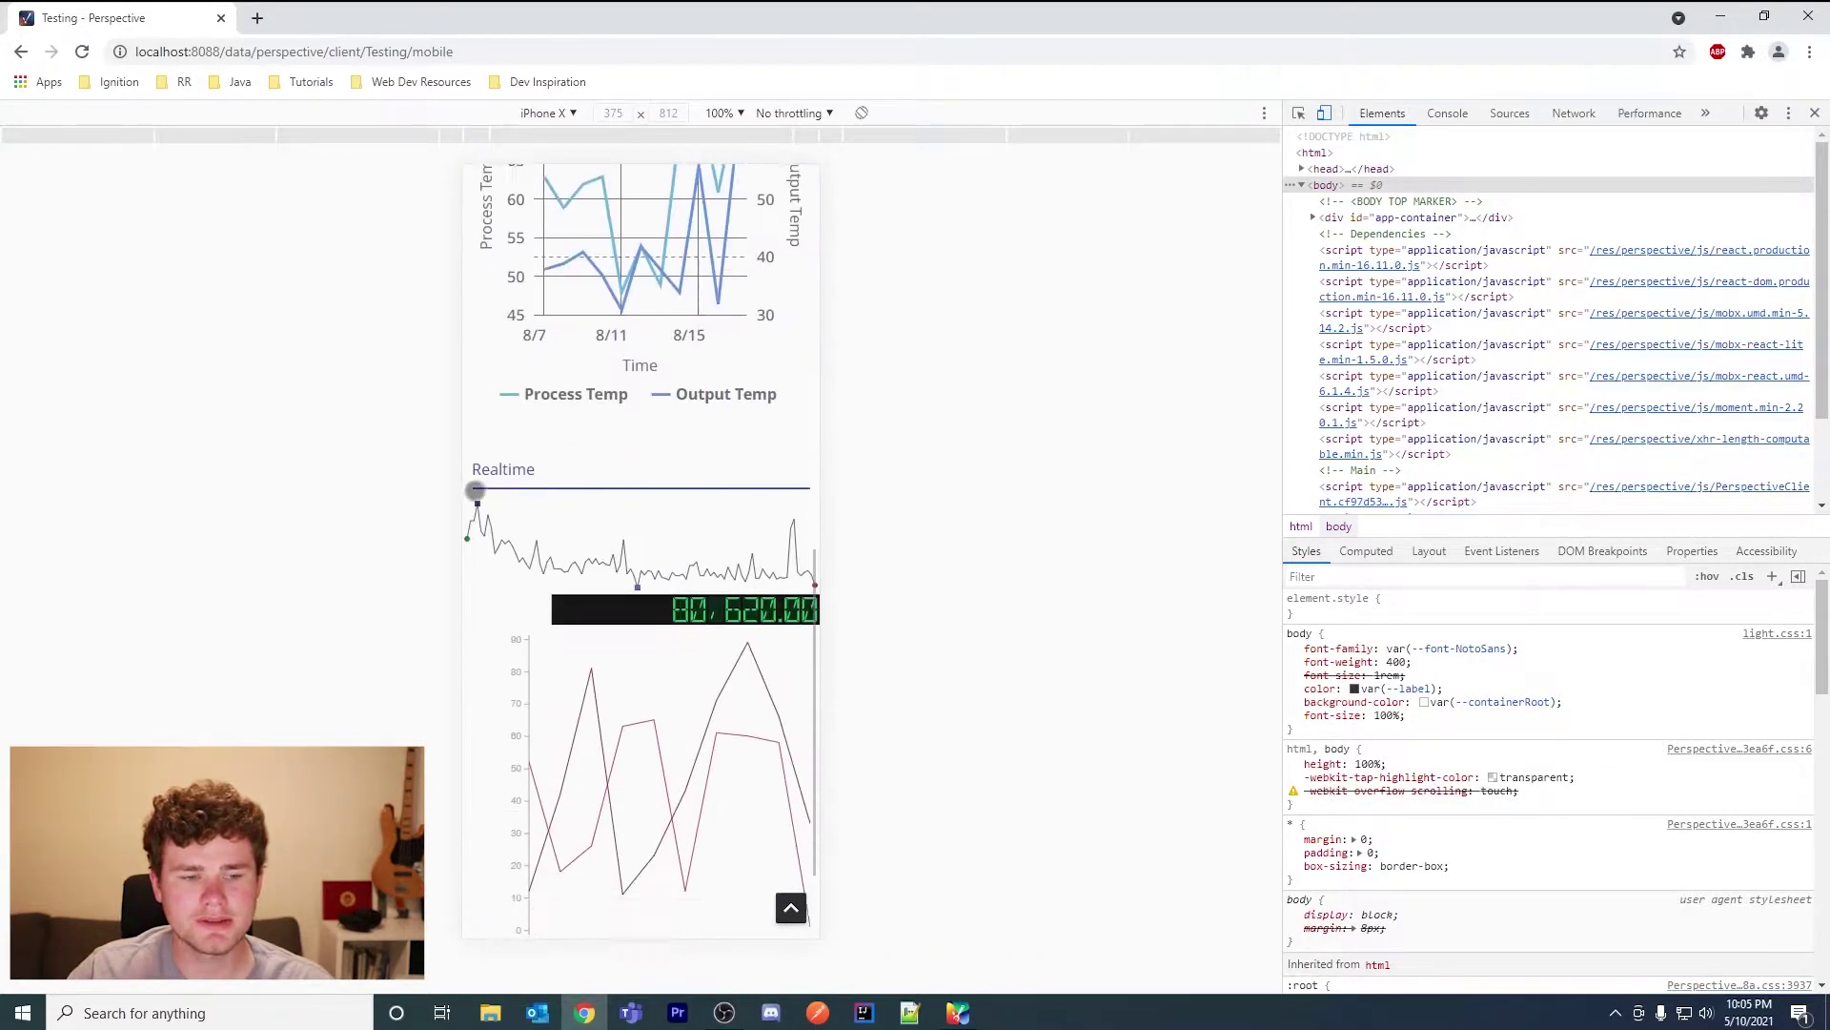
scroll(699, 458, up, 10)
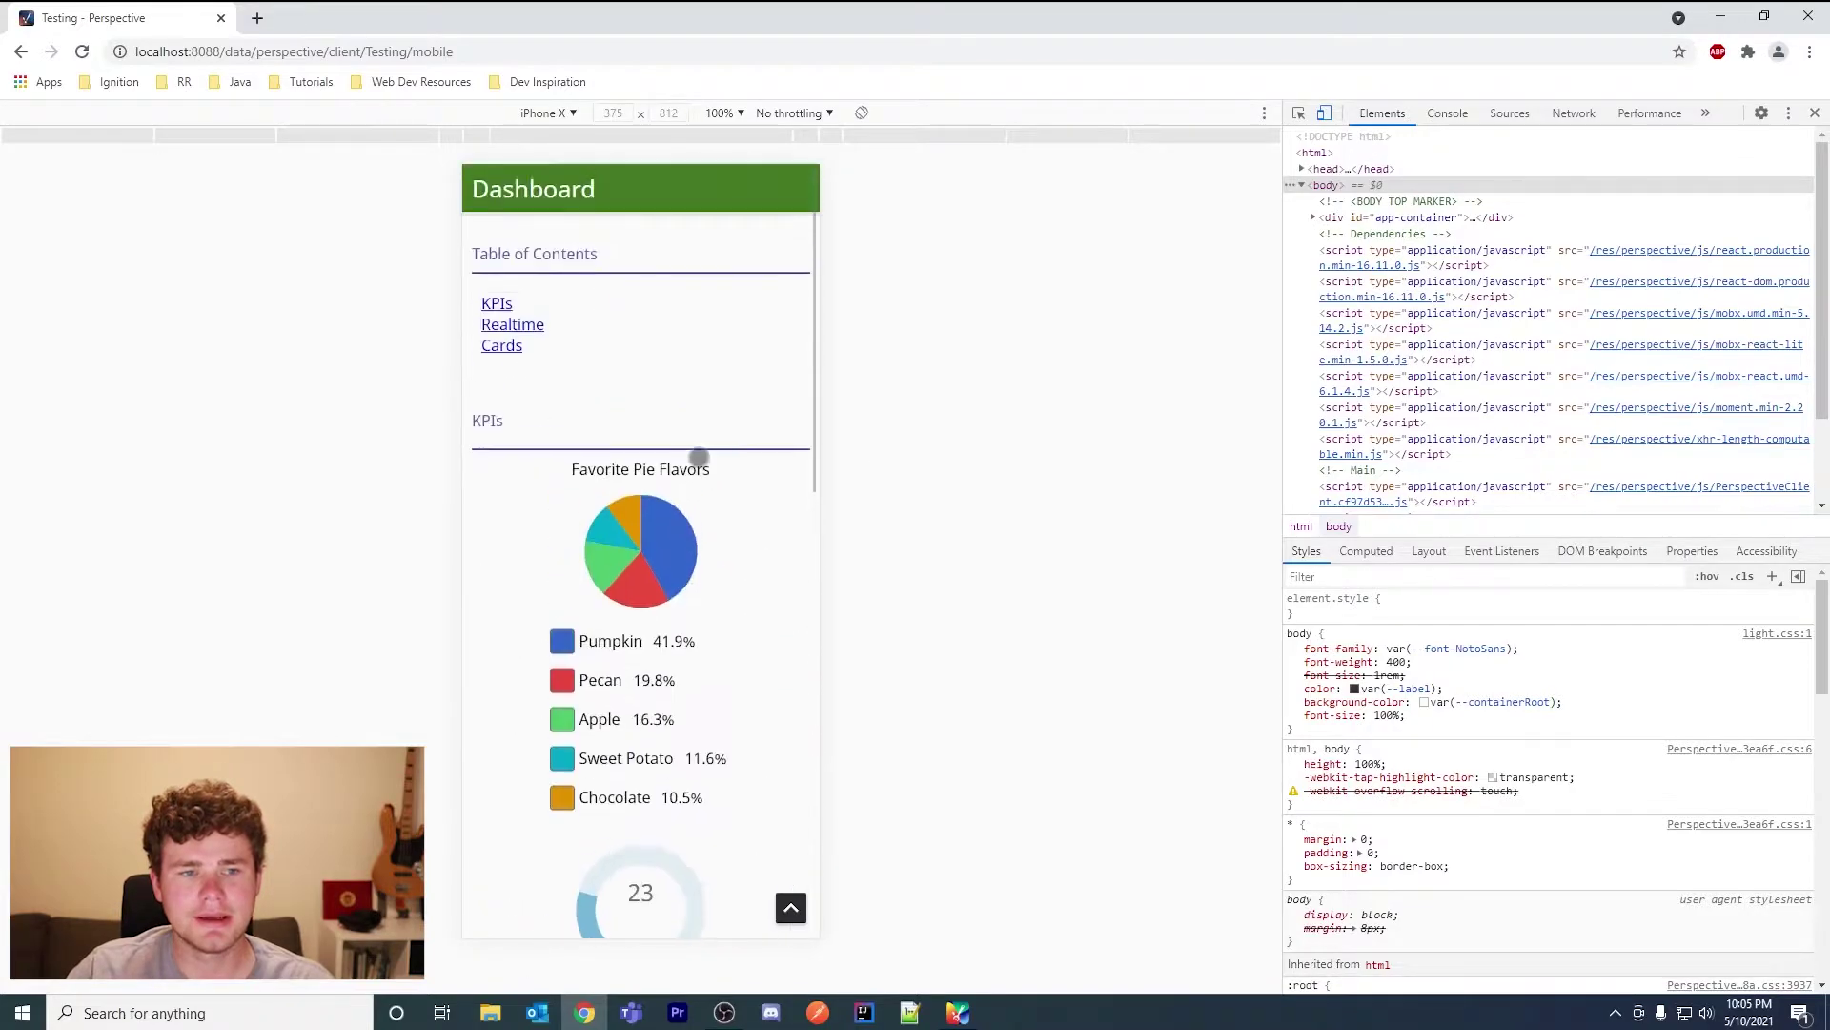
click(497, 304)
scroll(584, 277, up, 3)
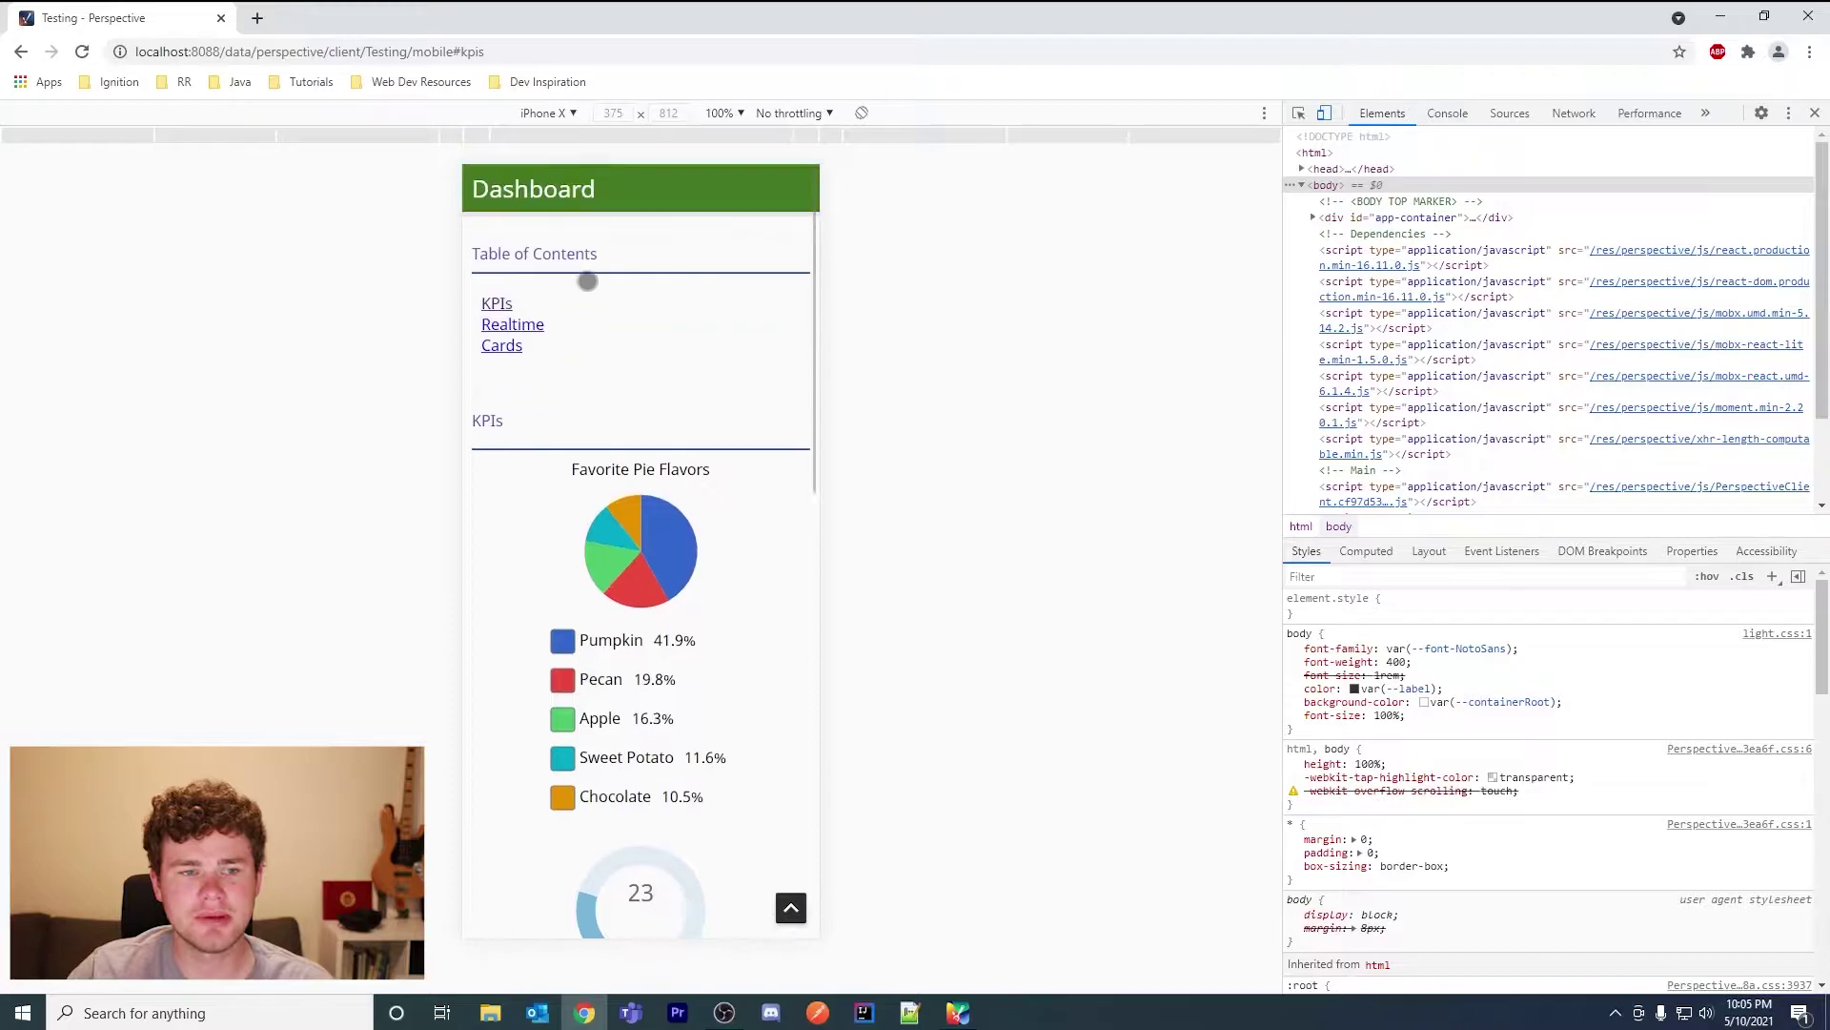
click(513, 325)
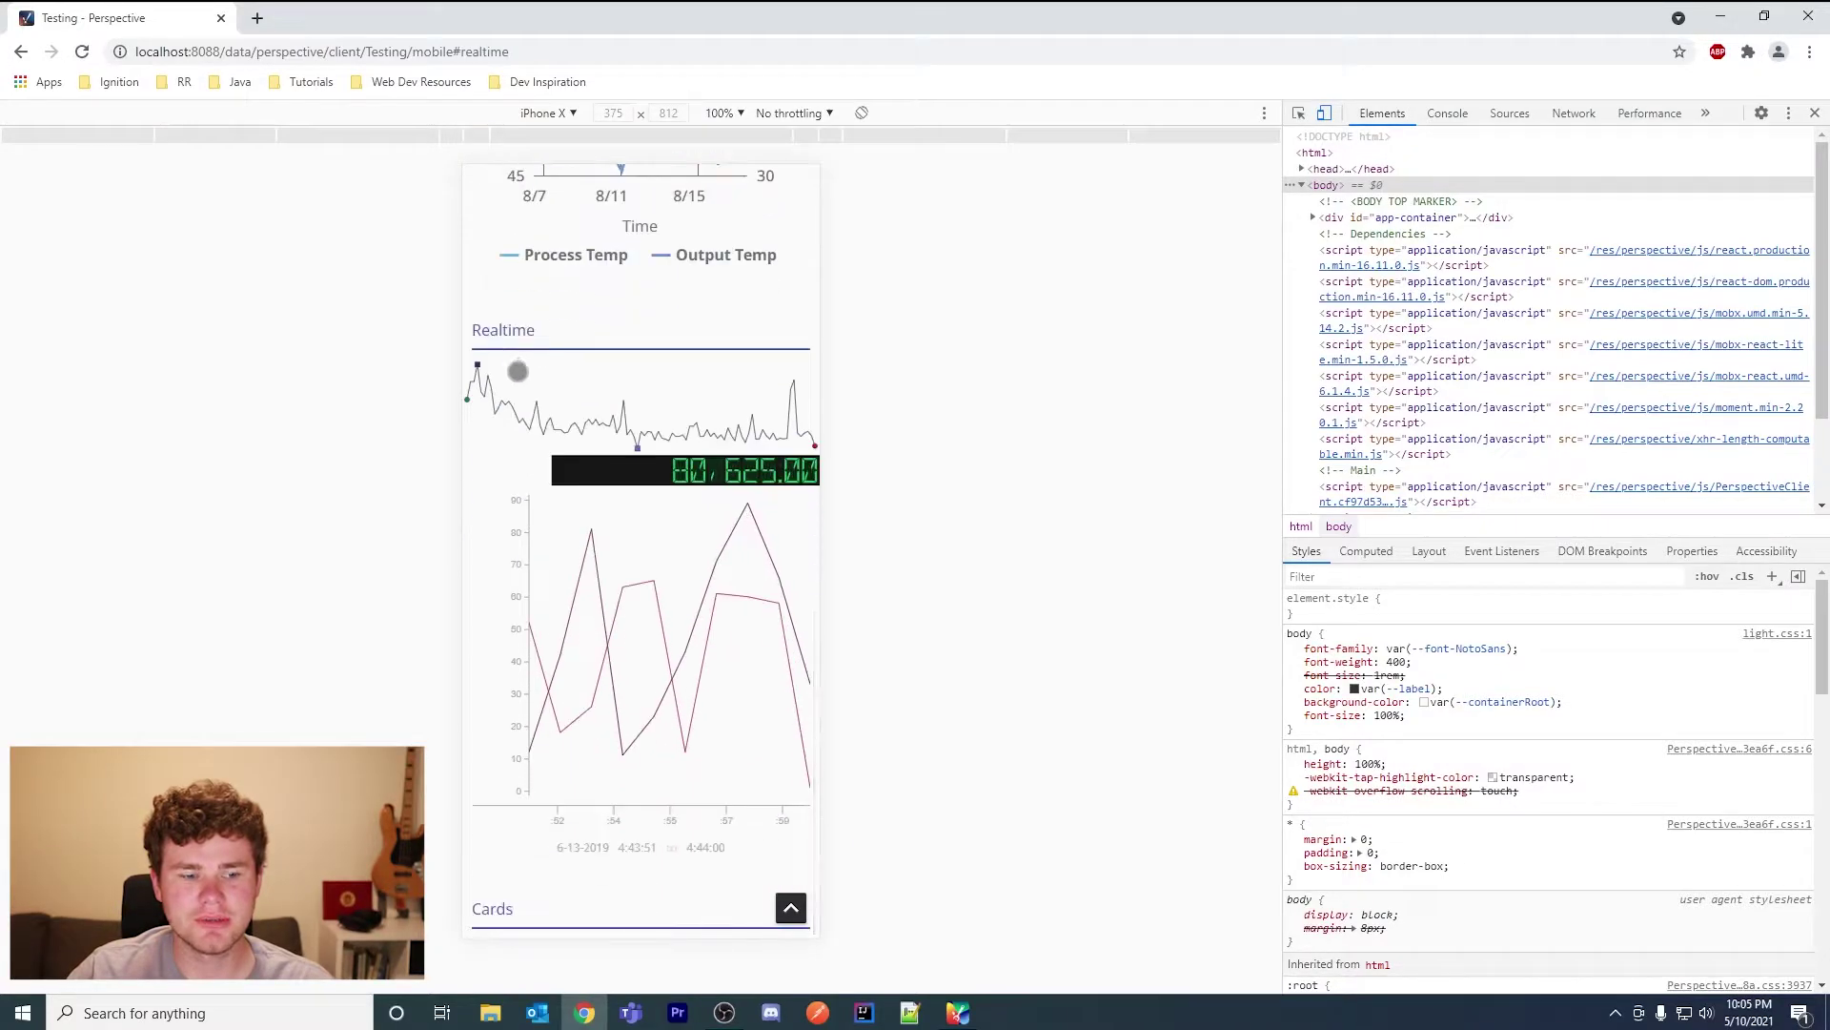
scroll(601, 334, up, 5)
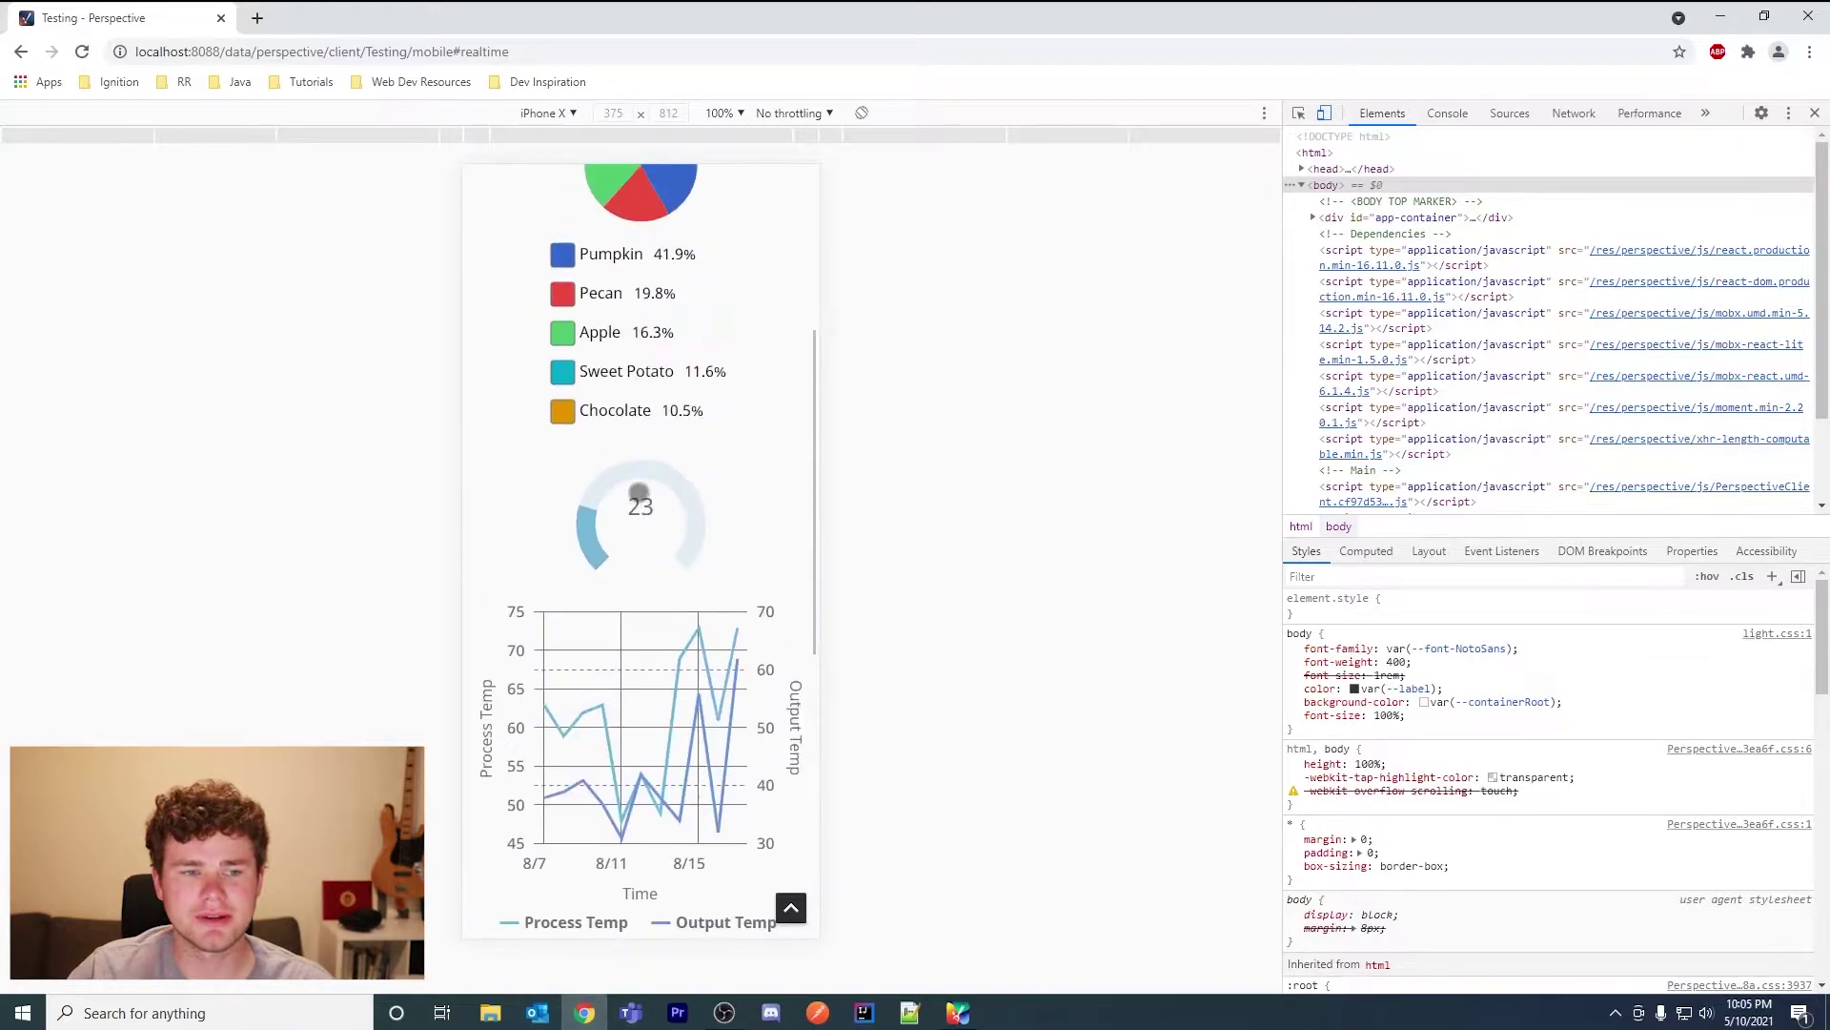
Follow the Cards and KPIs links, scroll back to the top, and return to the Designer.
click(501, 345)
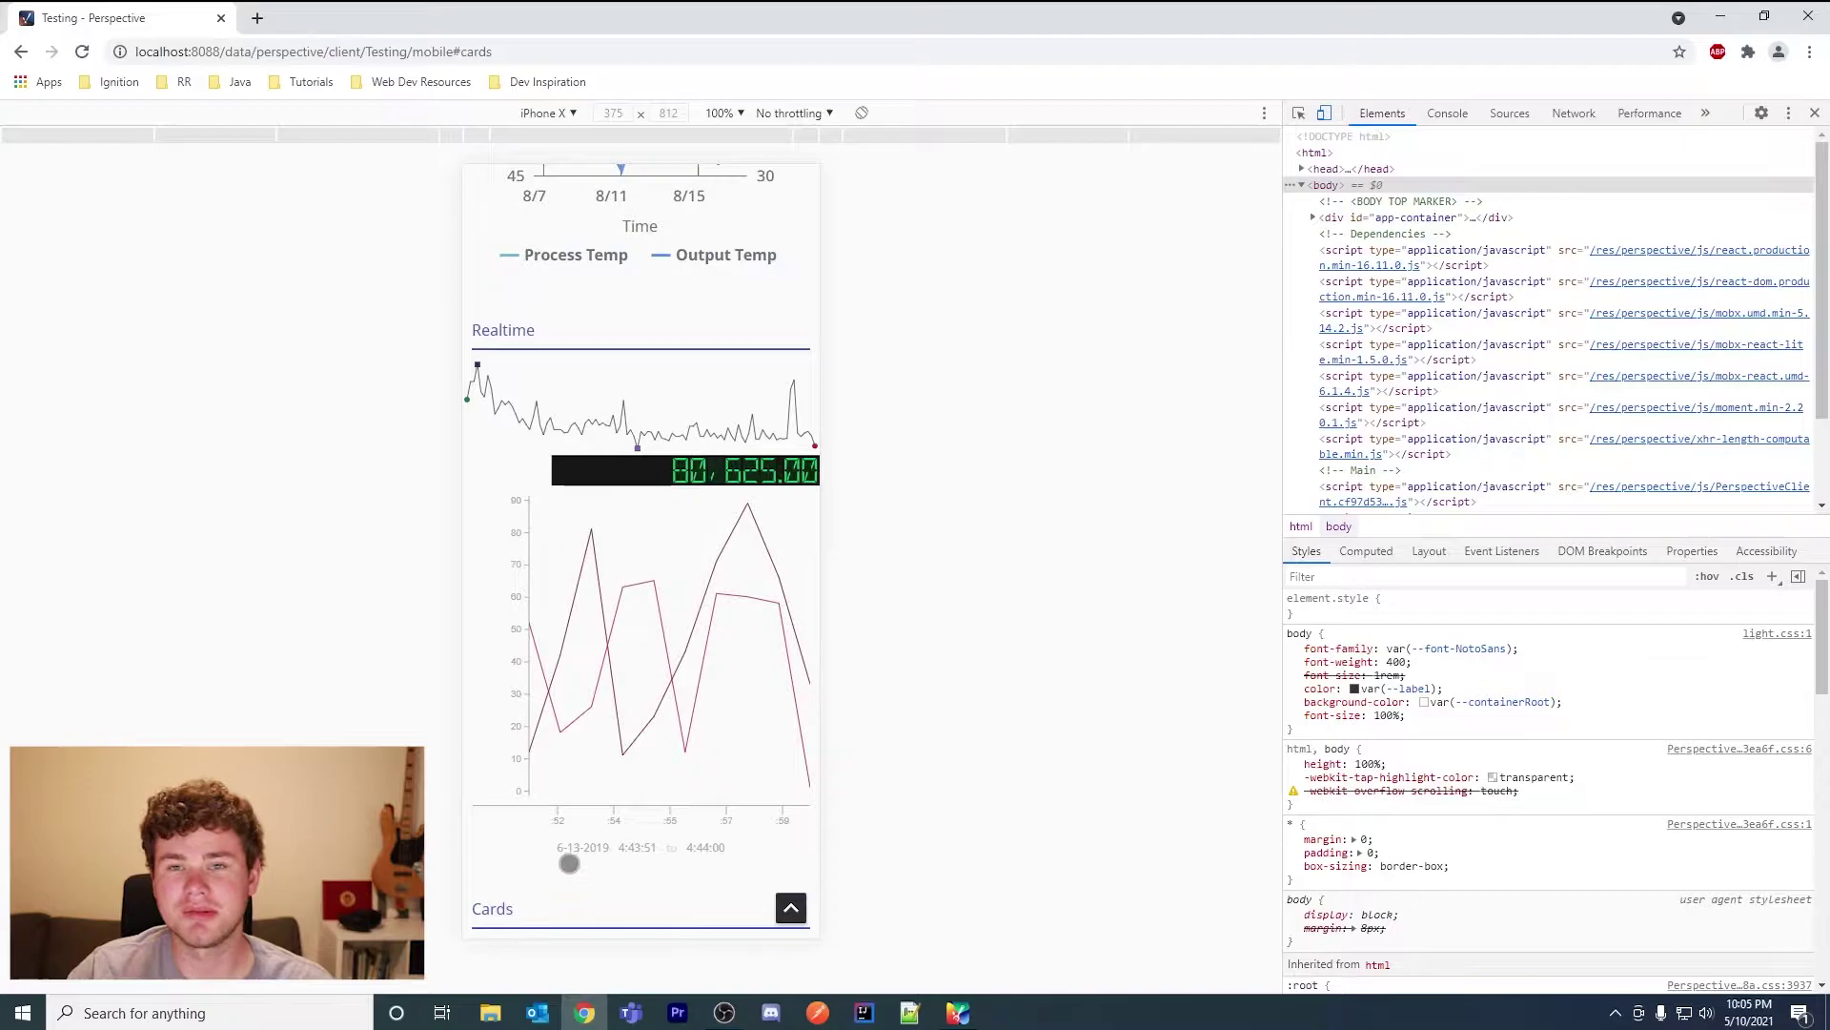
scroll(639, 667, up, 2)
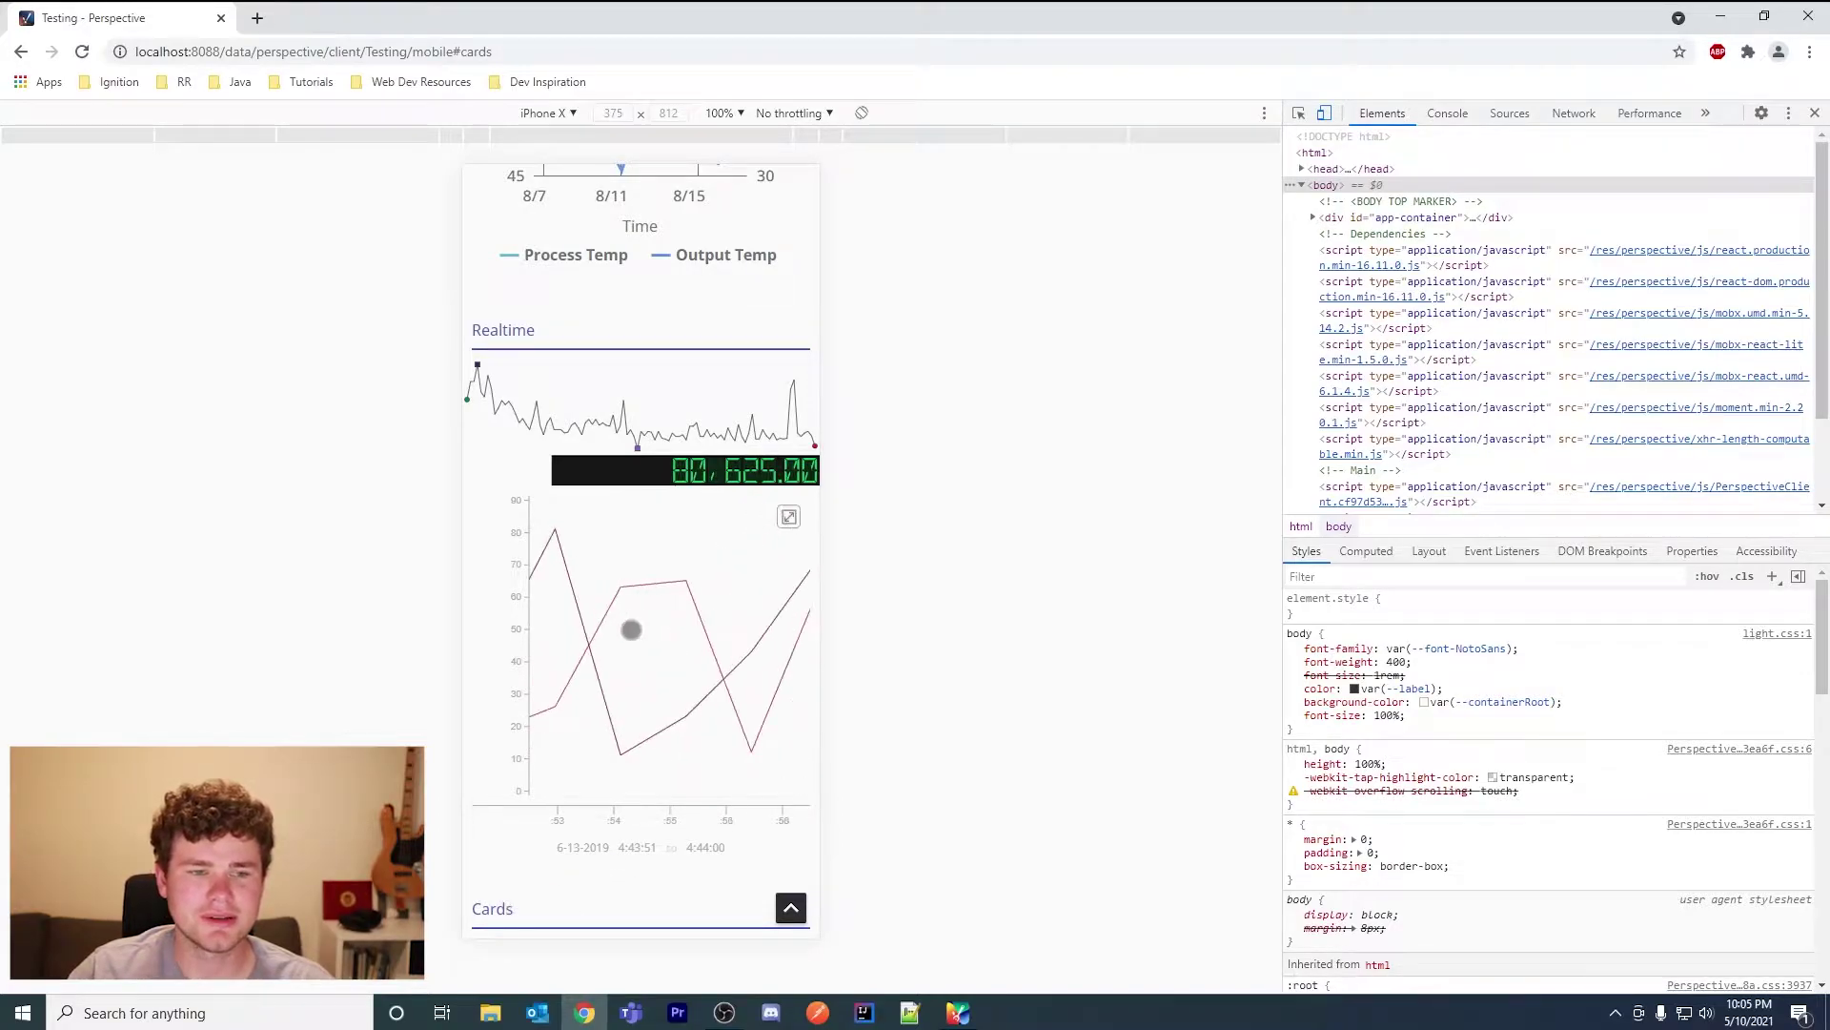
scroll(644, 302, up, 10)
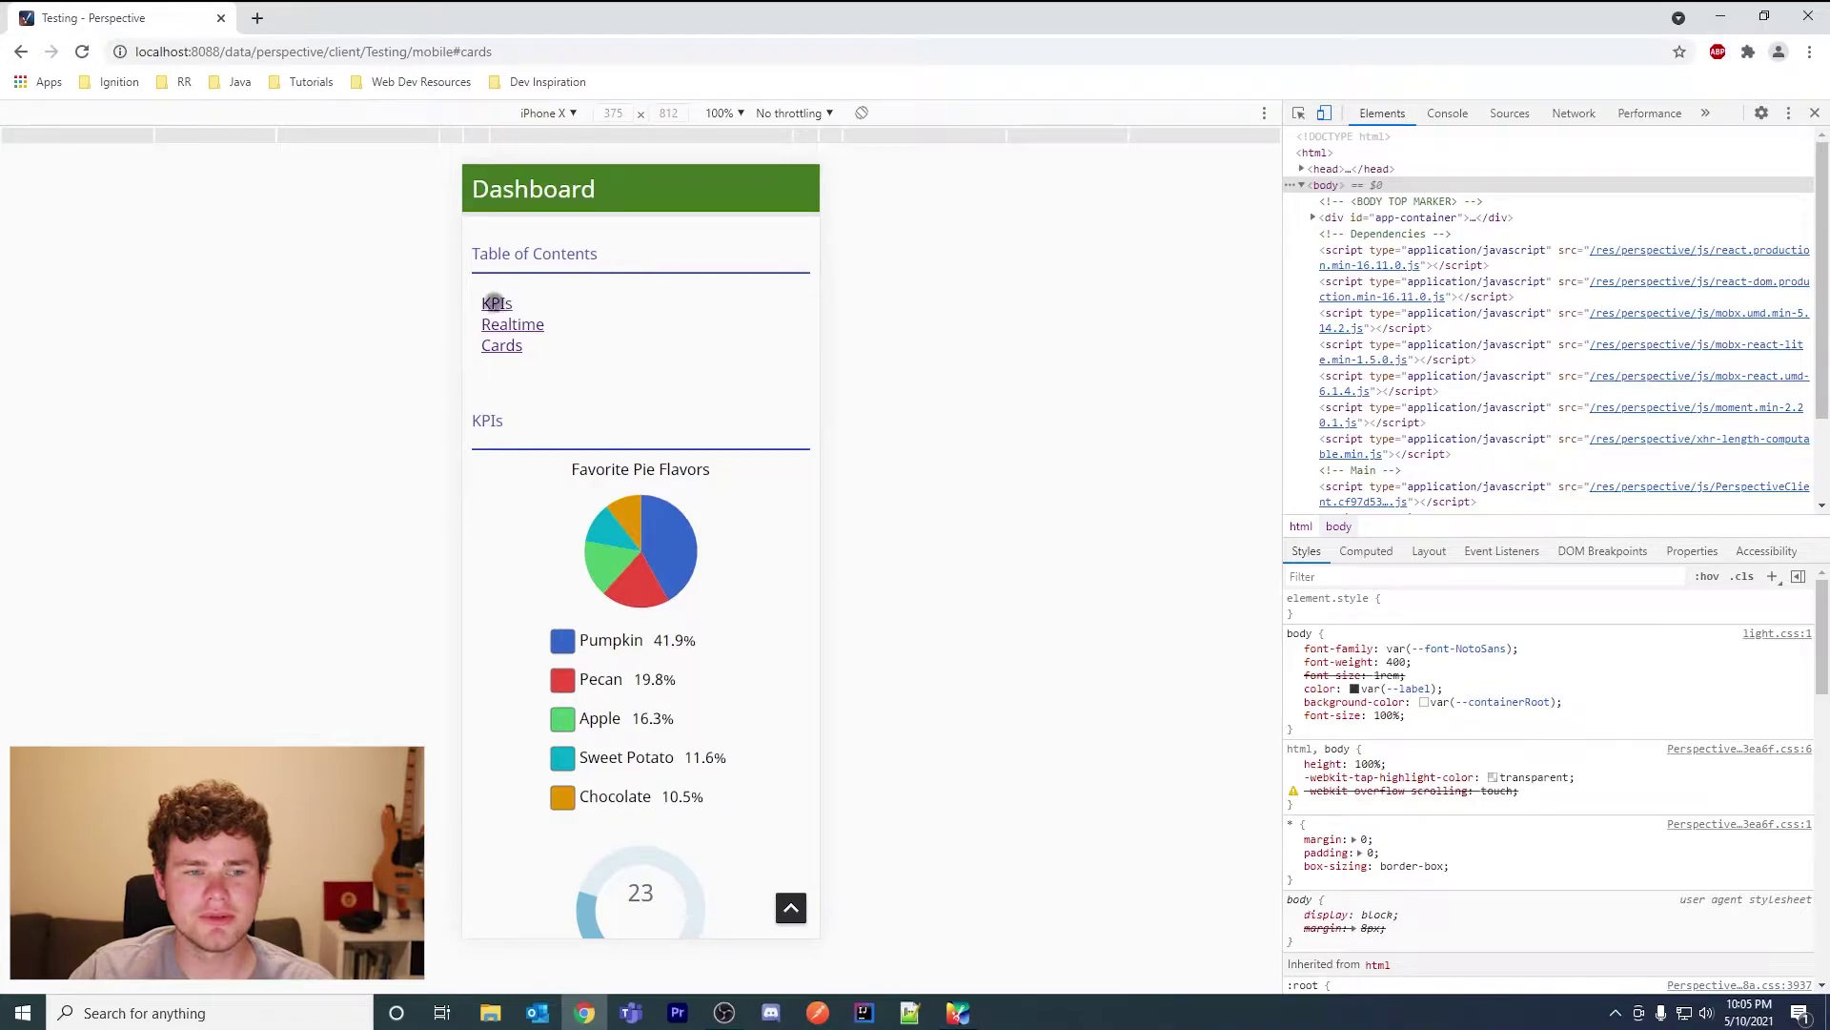
click(497, 302)
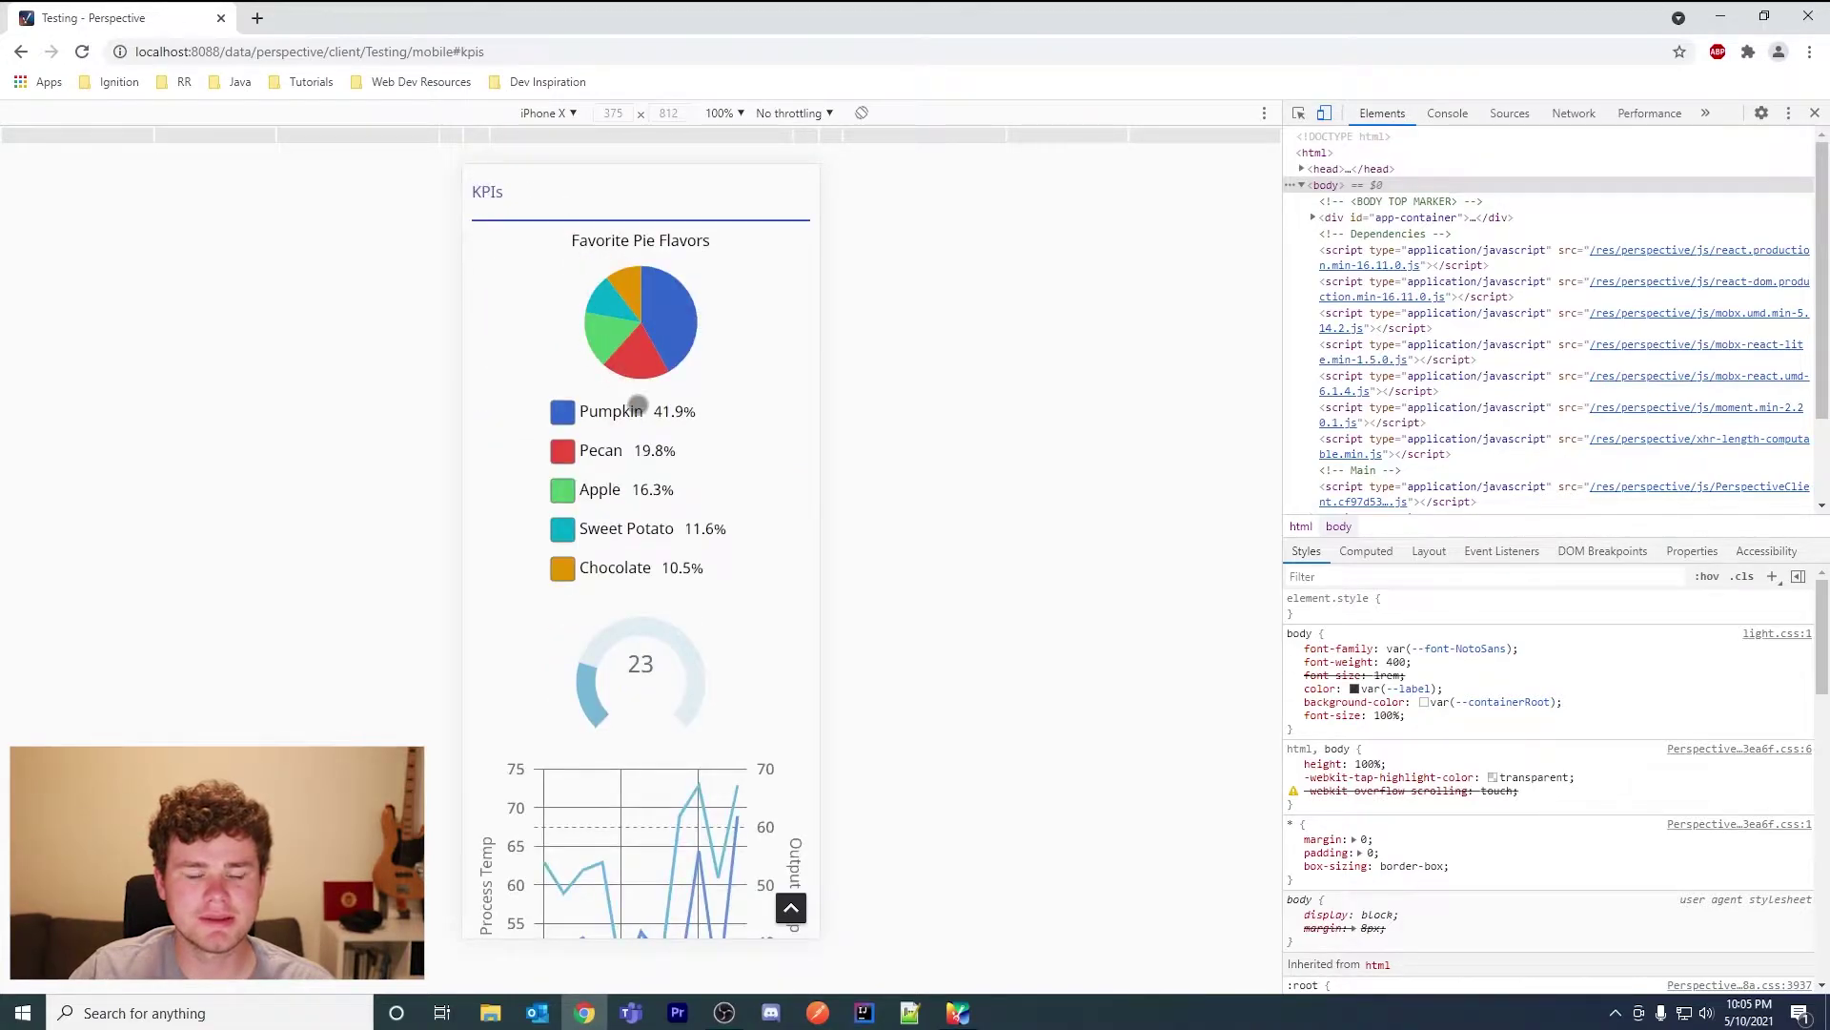
scroll(626, 472, up, 3)
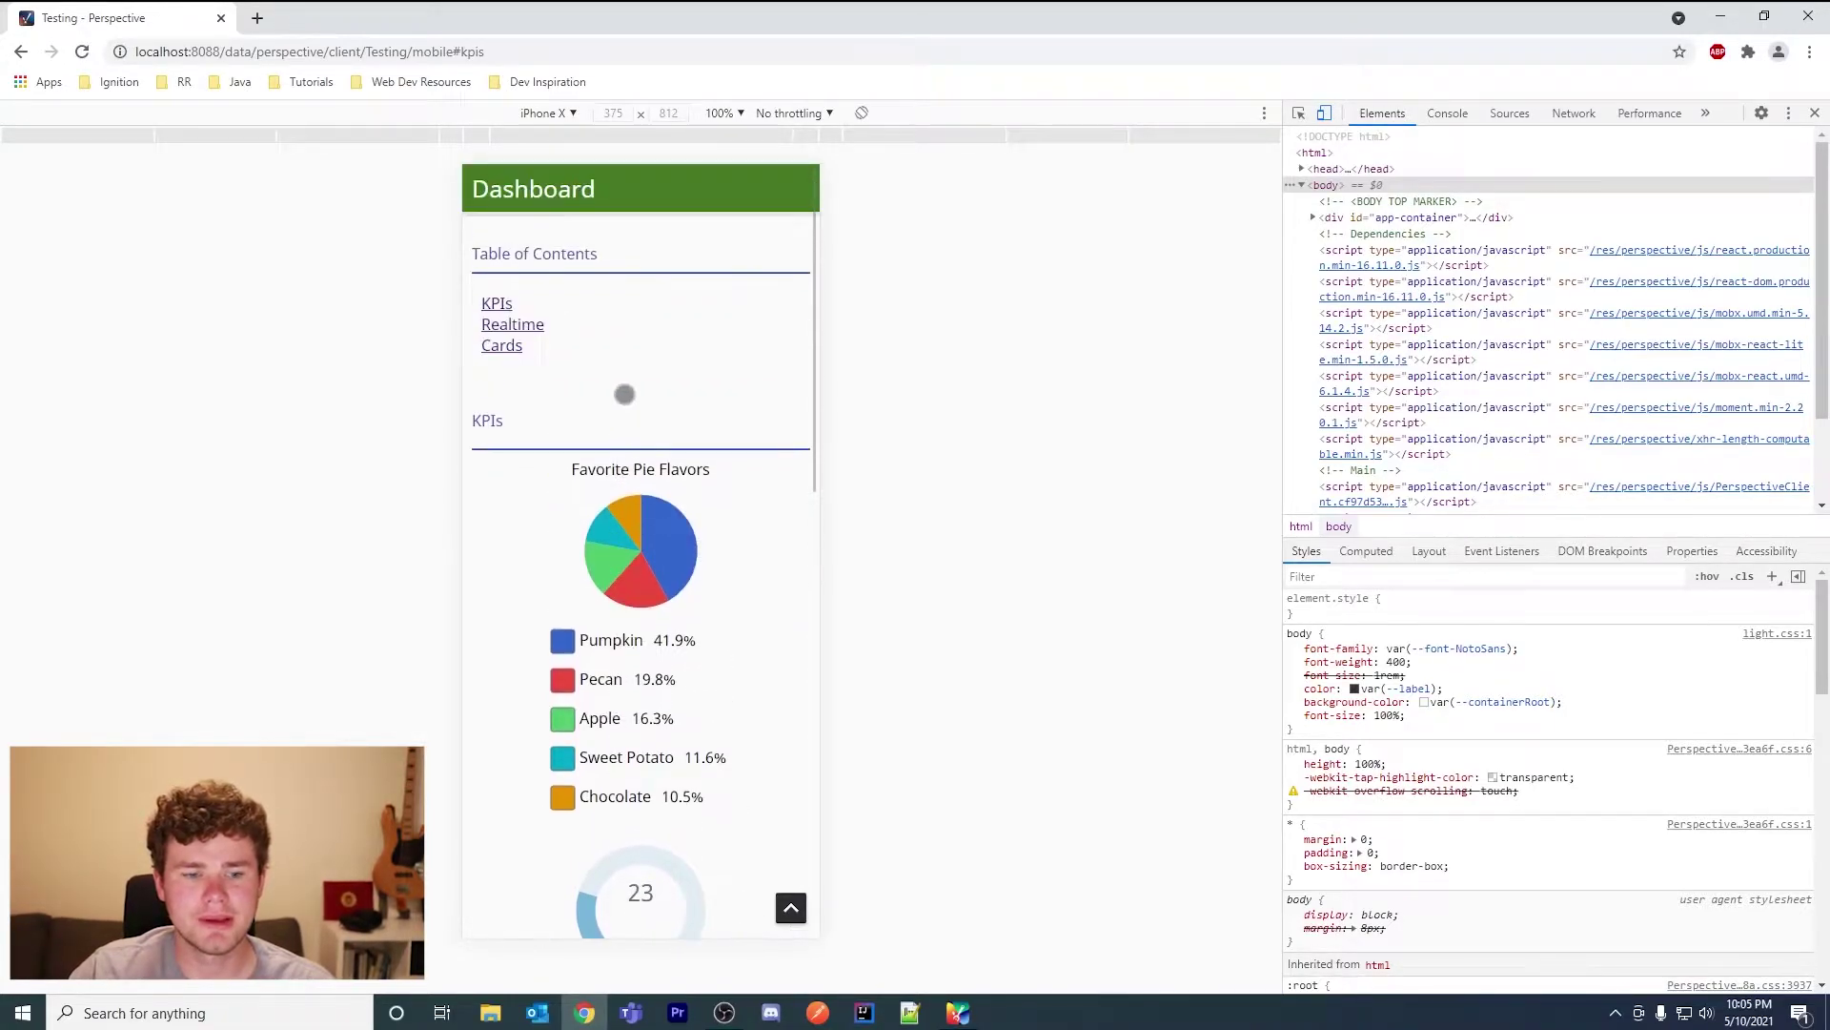
scroll(639, 534, down, 4)
scroll(717, 315, up, 4)
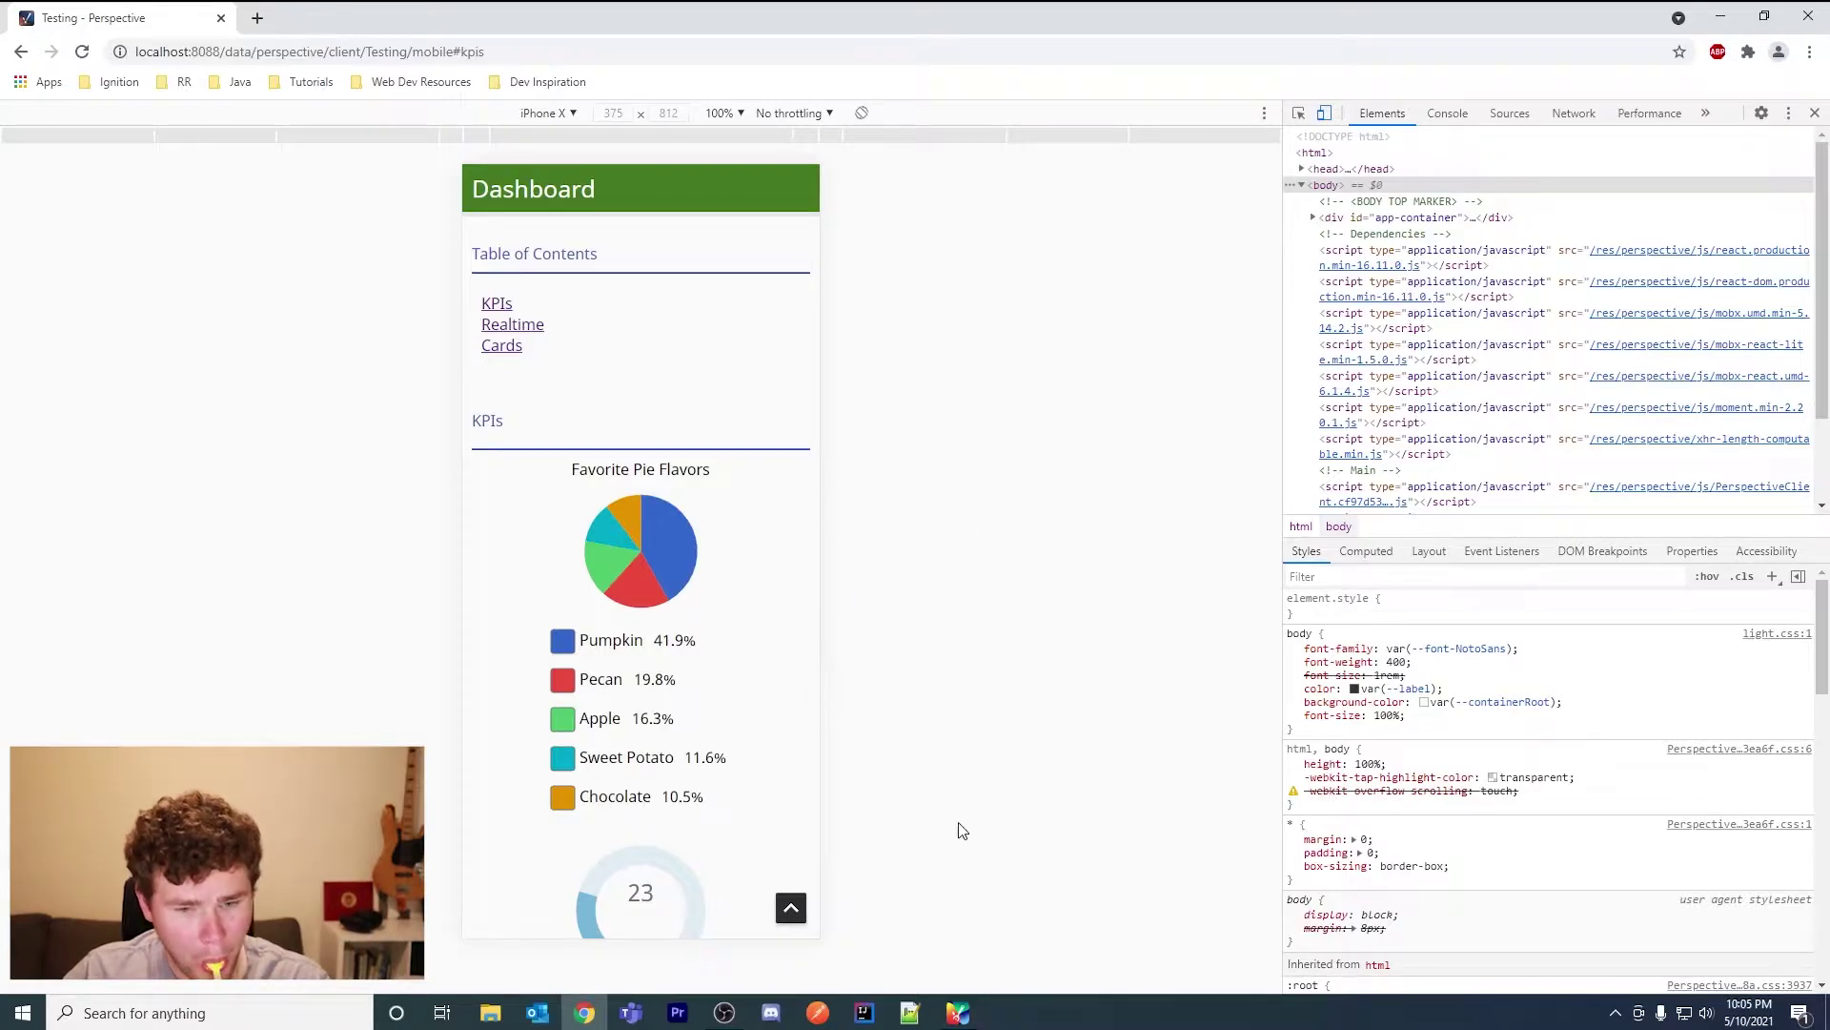
click(958, 1013)
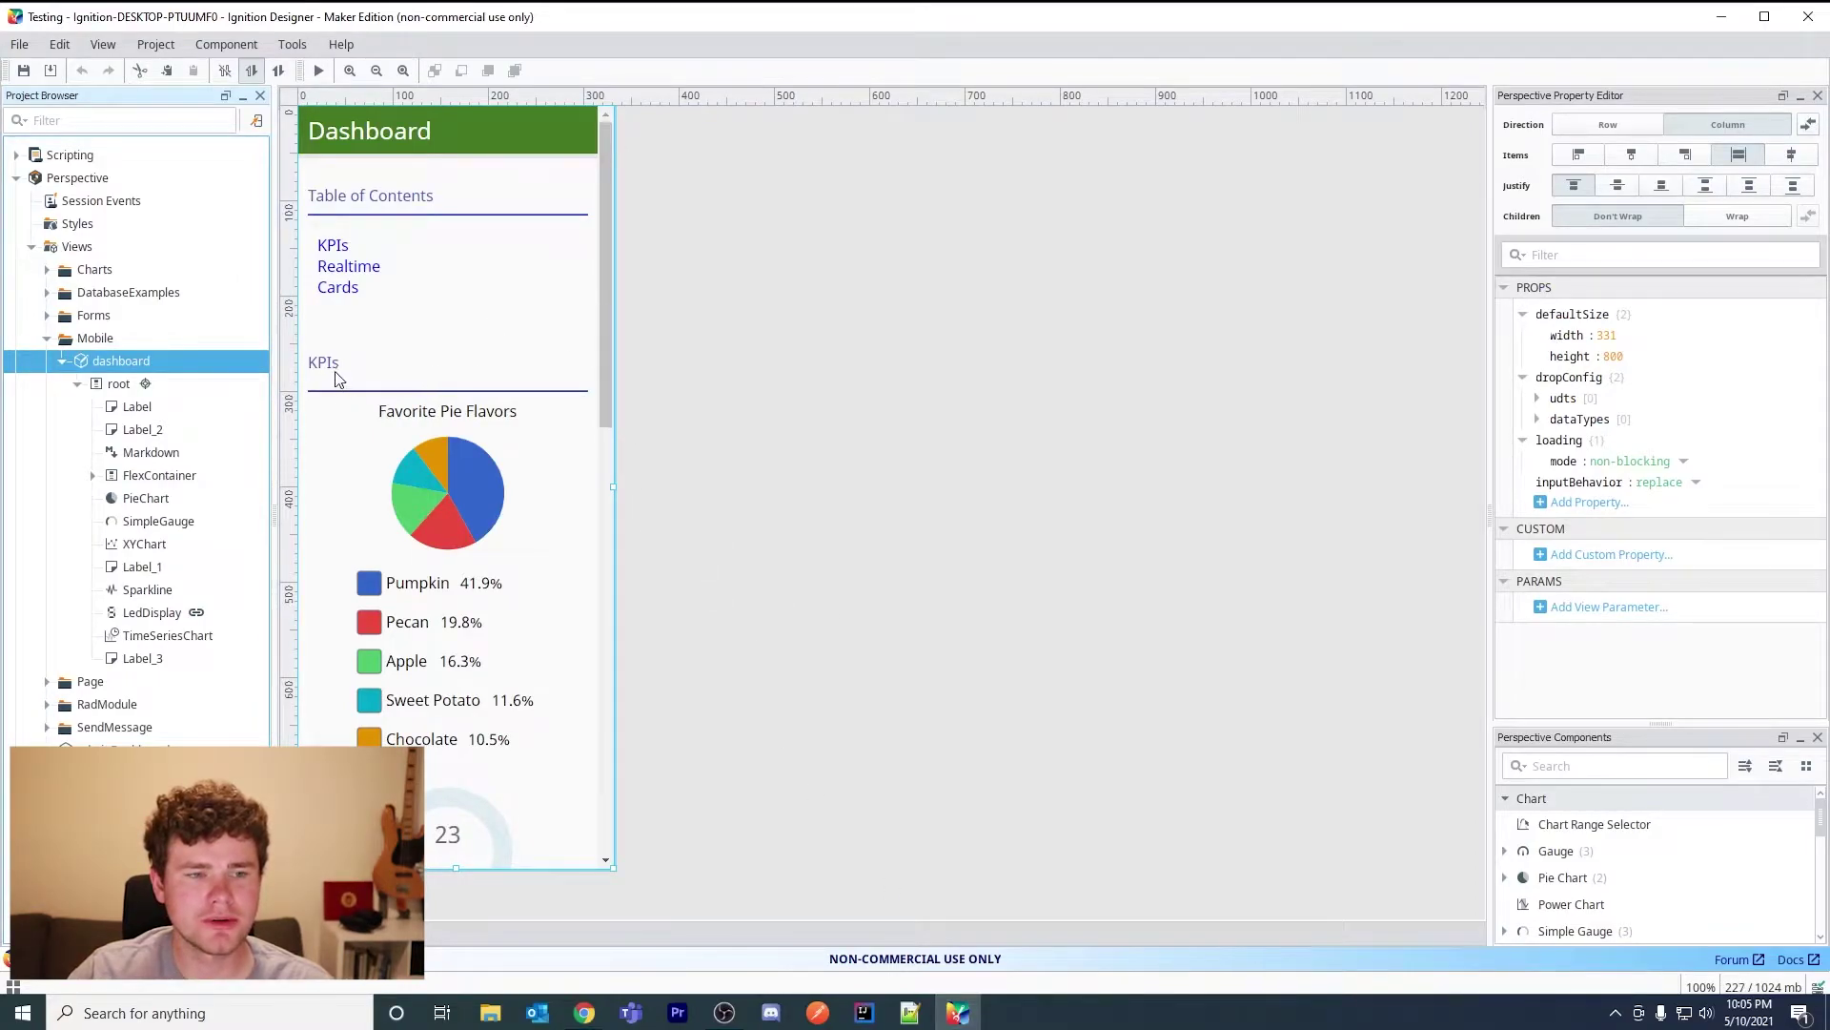
Select the KPIs heading container on the dashboard canvas.
click(382, 368)
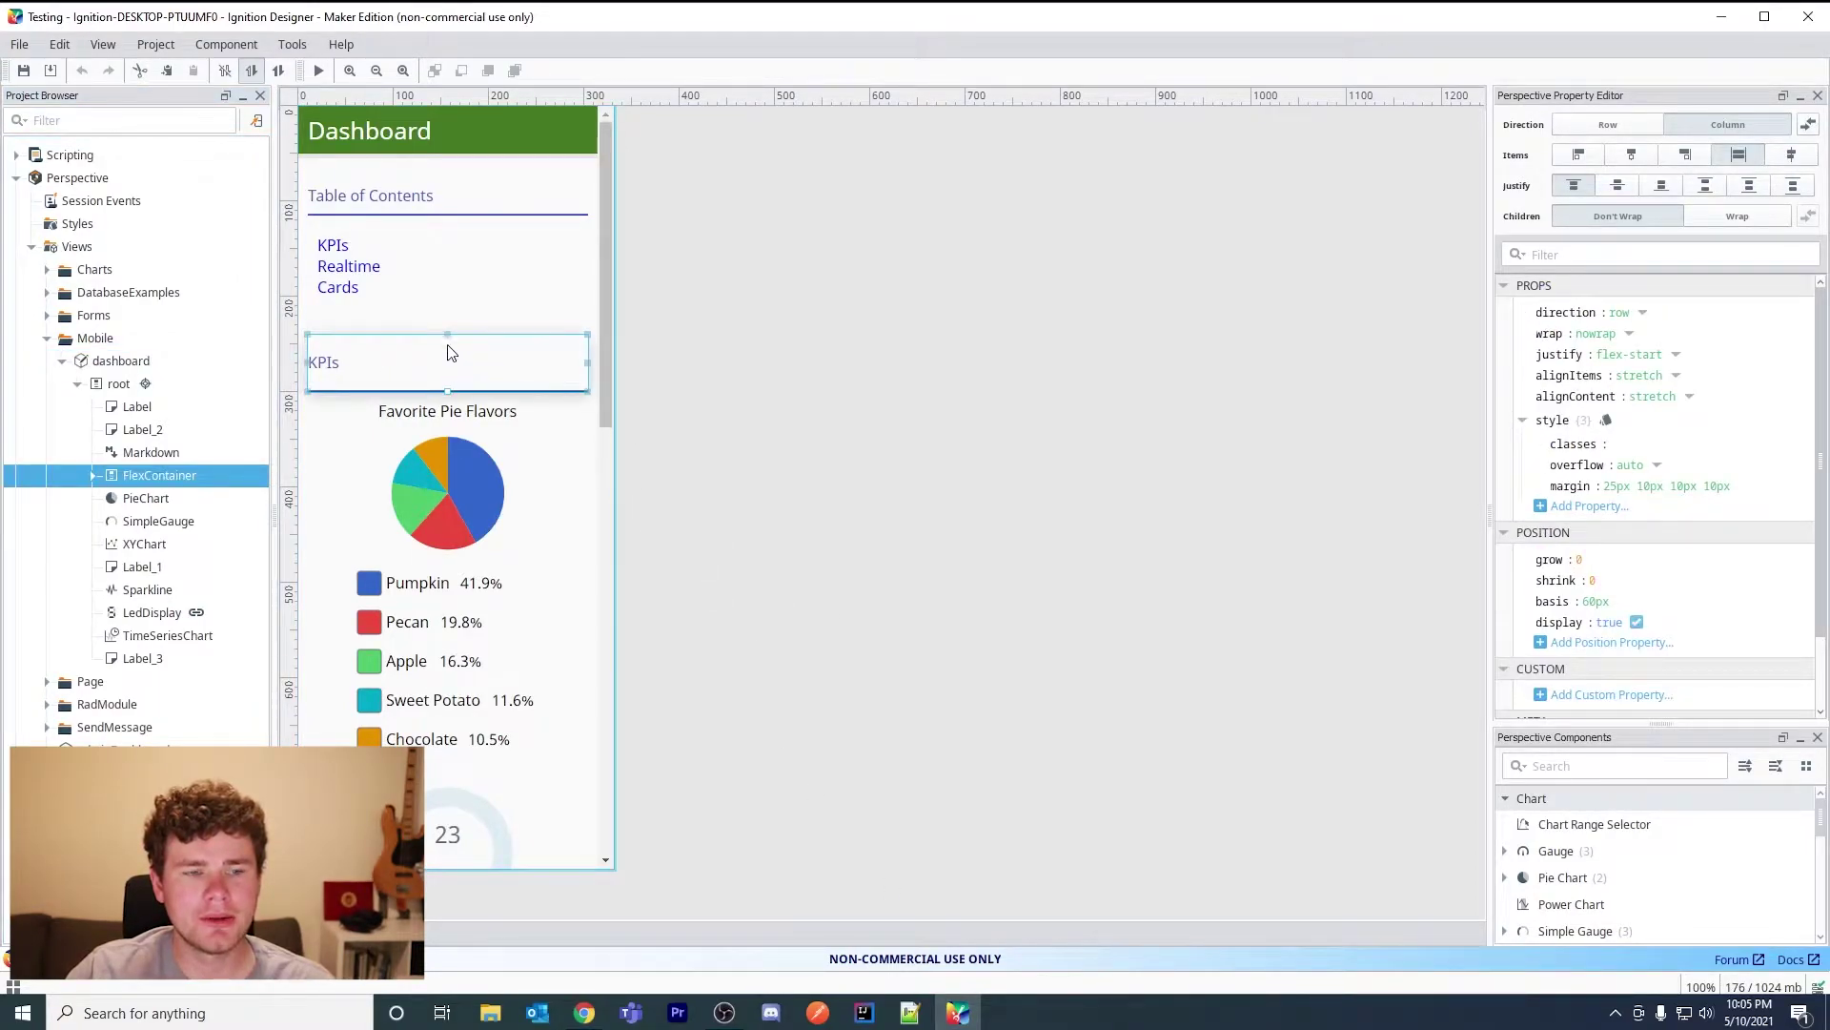
click(447, 207)
click(408, 381)
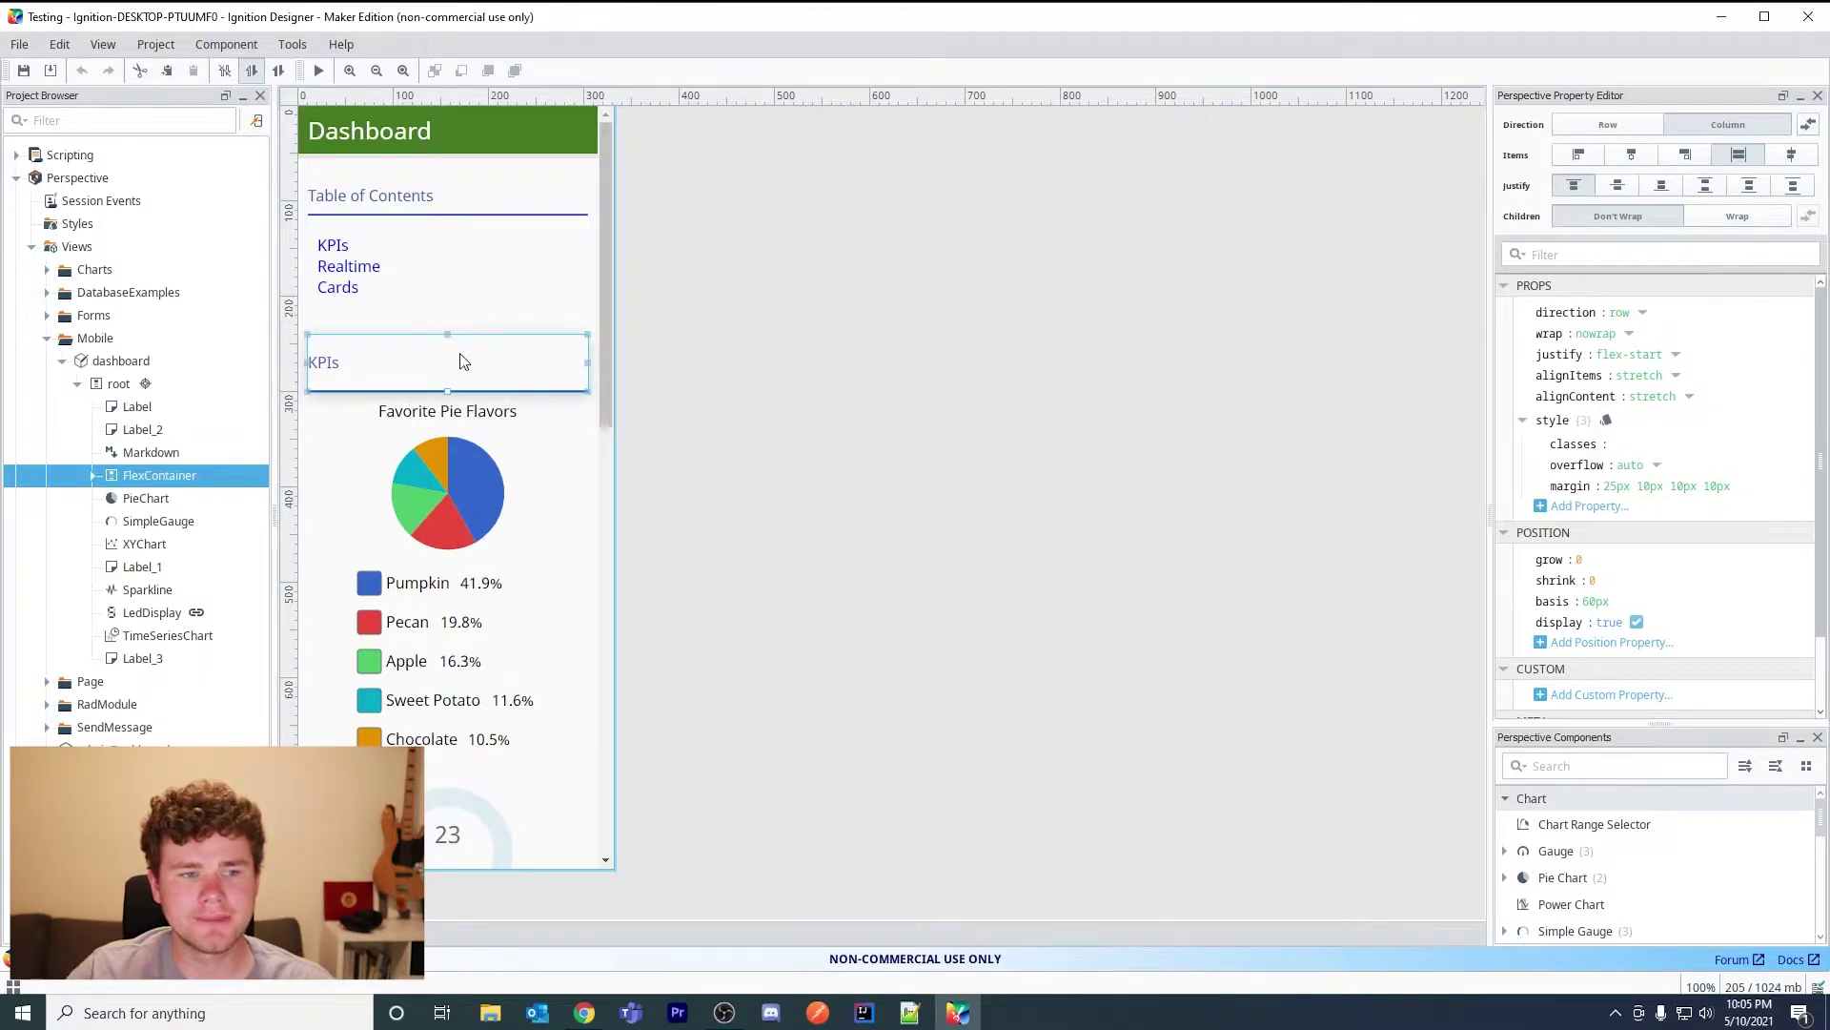
click(460, 206)
click(432, 372)
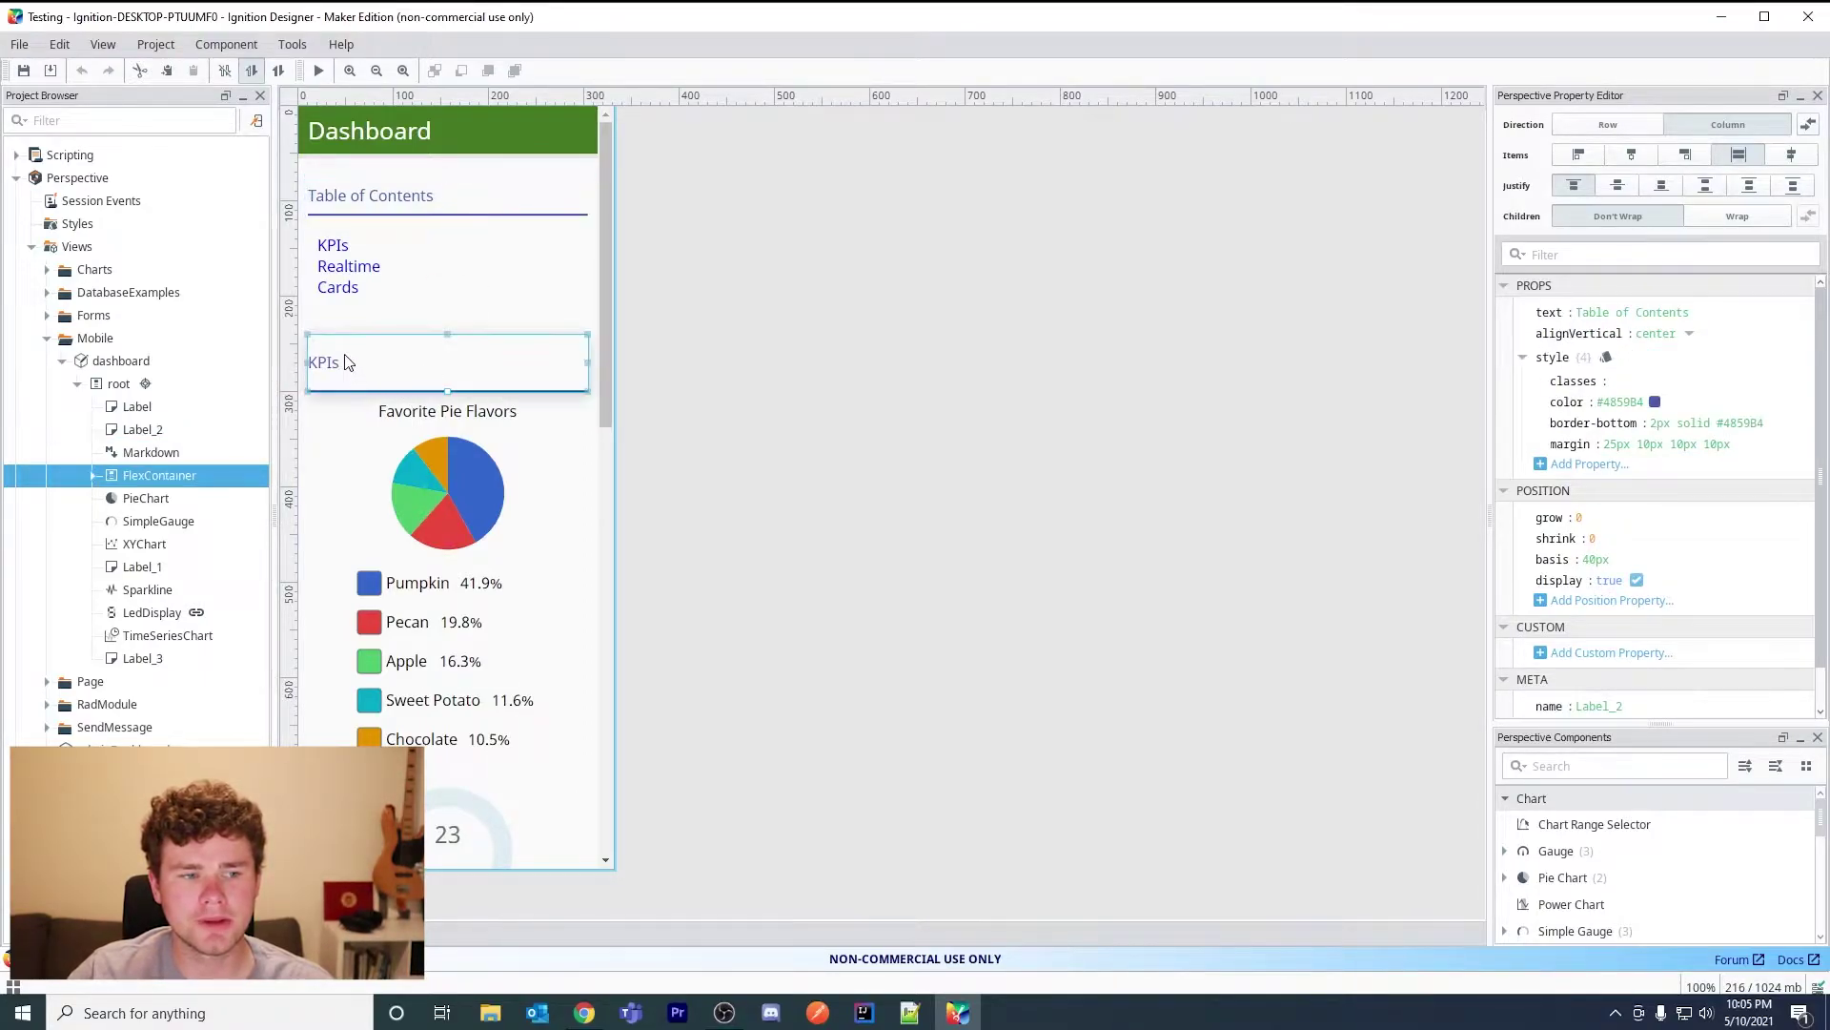
Select Label_0 inside the FlexContainer and scroll to its META domId property.
click(92, 475)
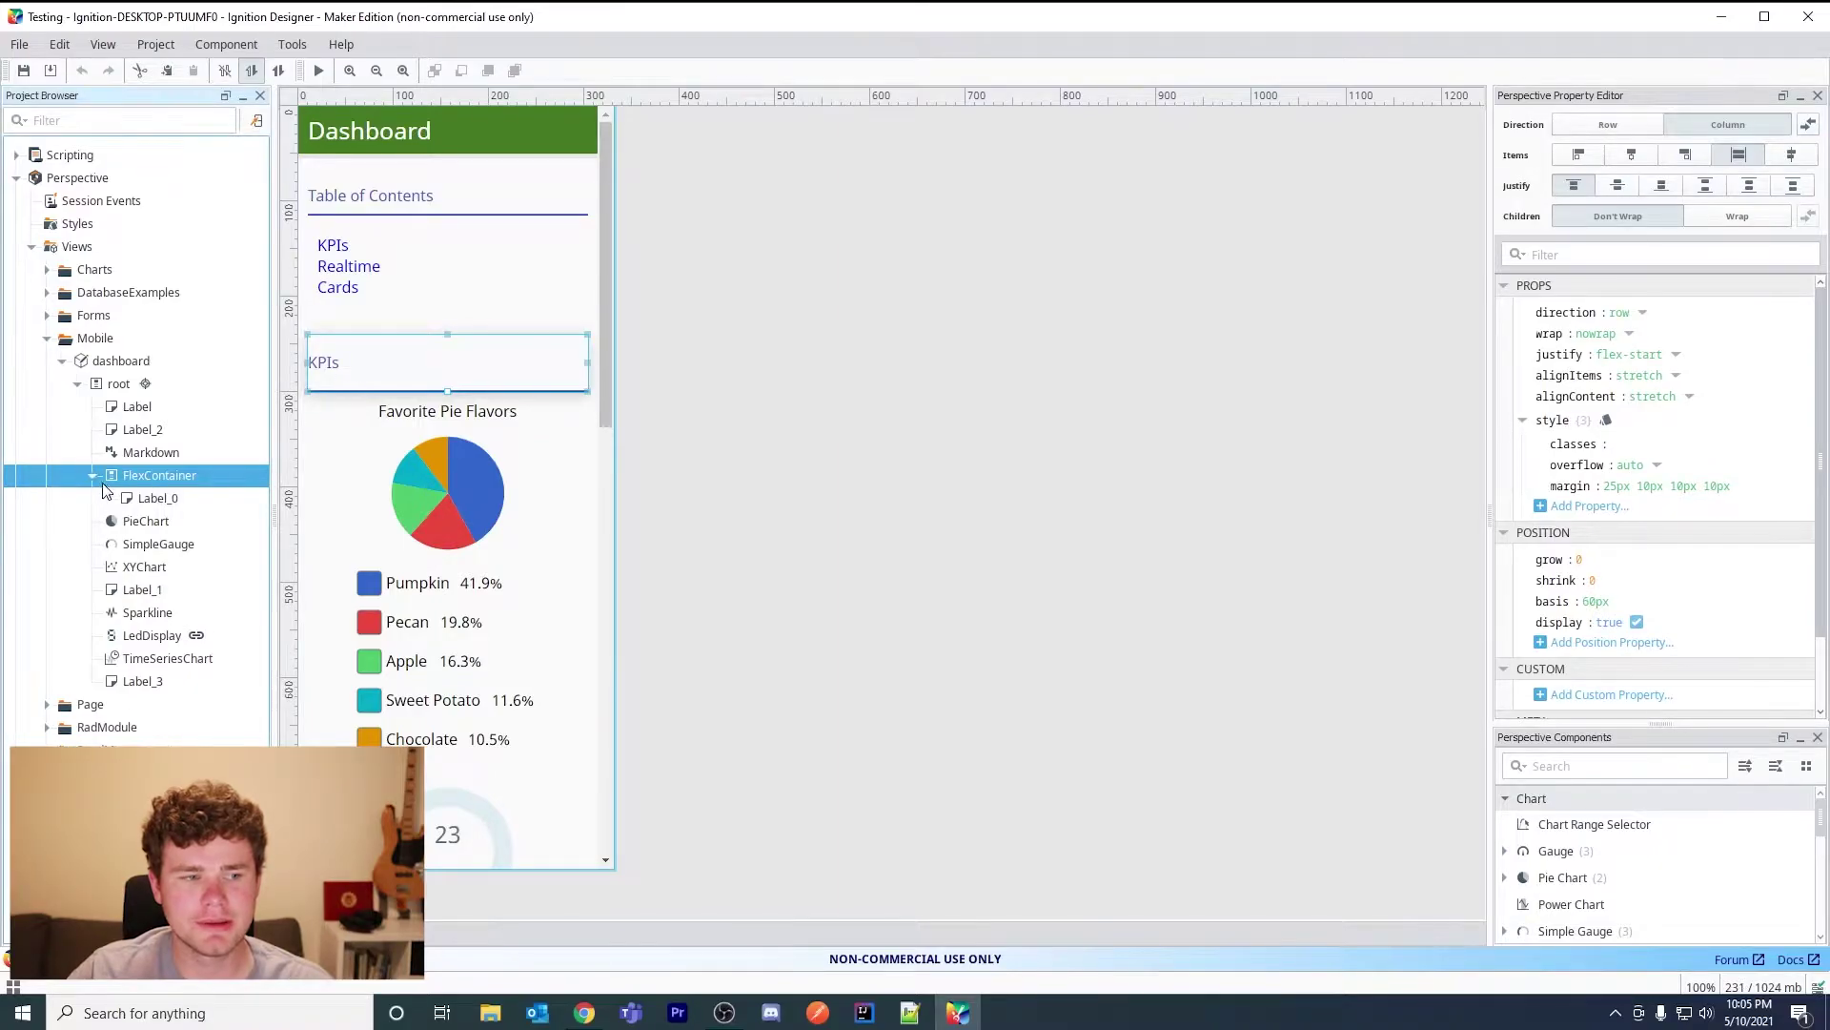
click(153, 498)
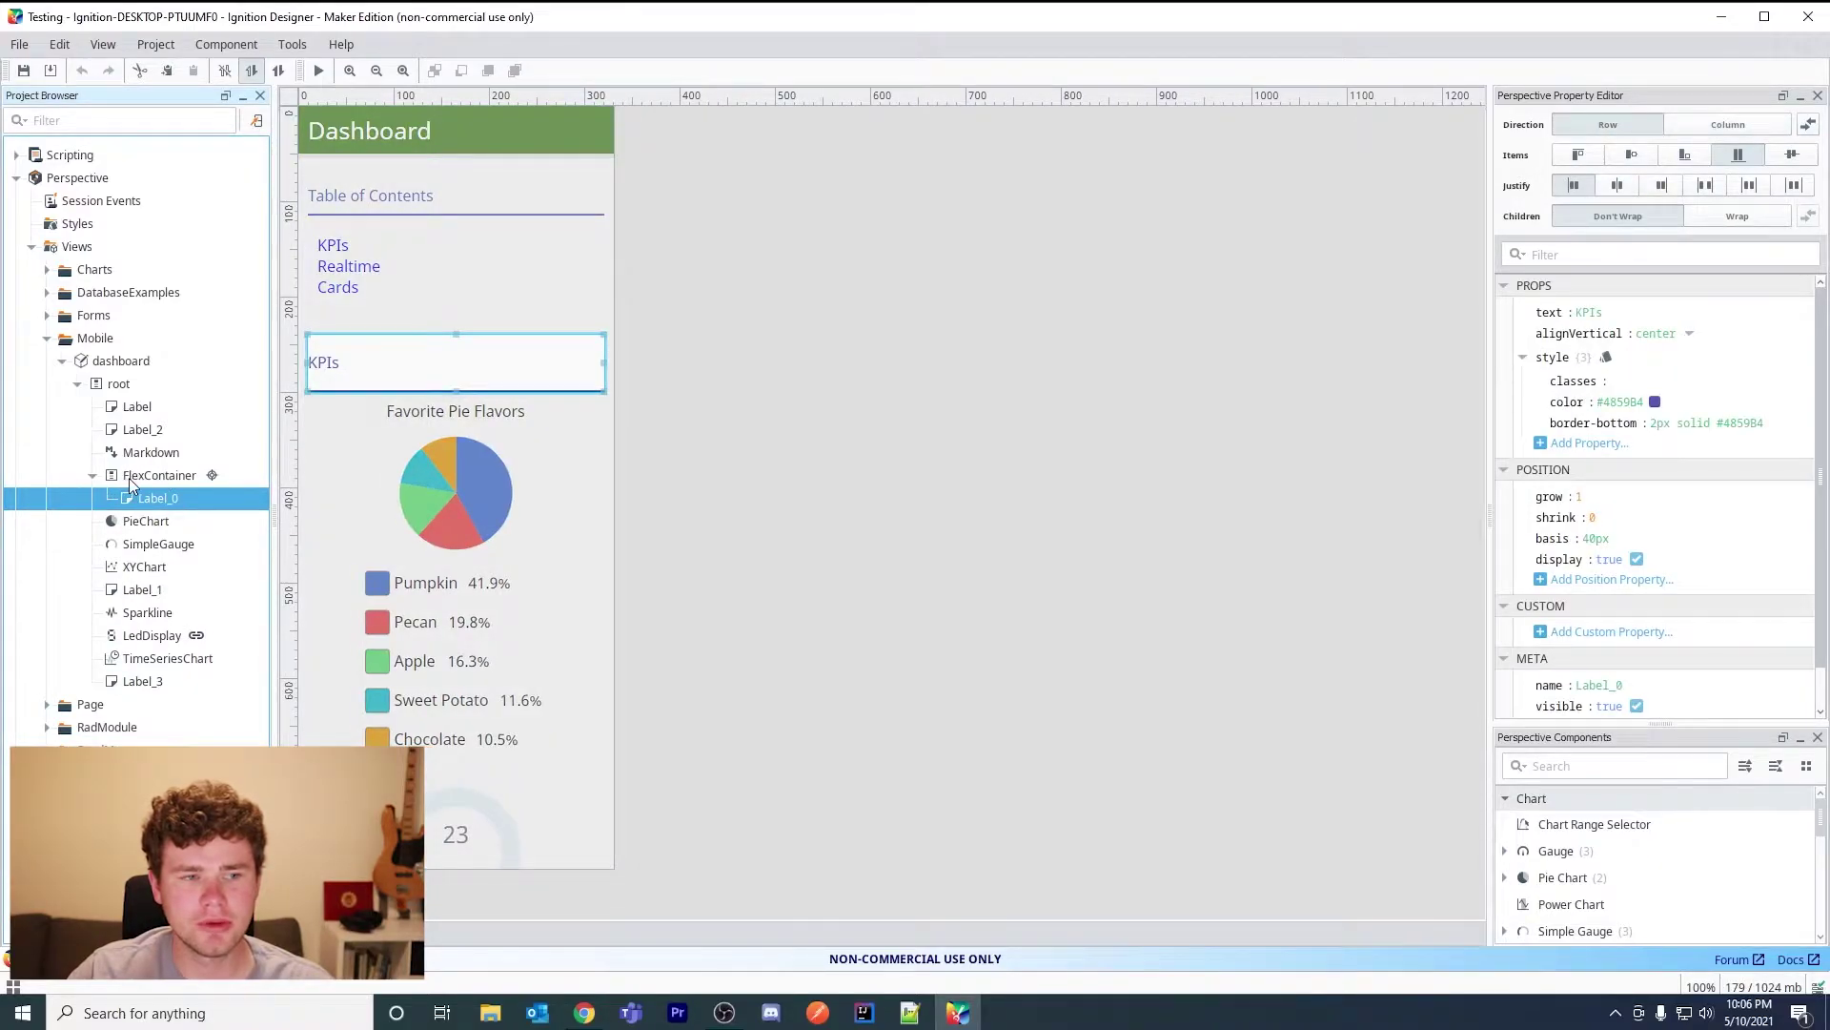
click(130, 476)
click(153, 497)
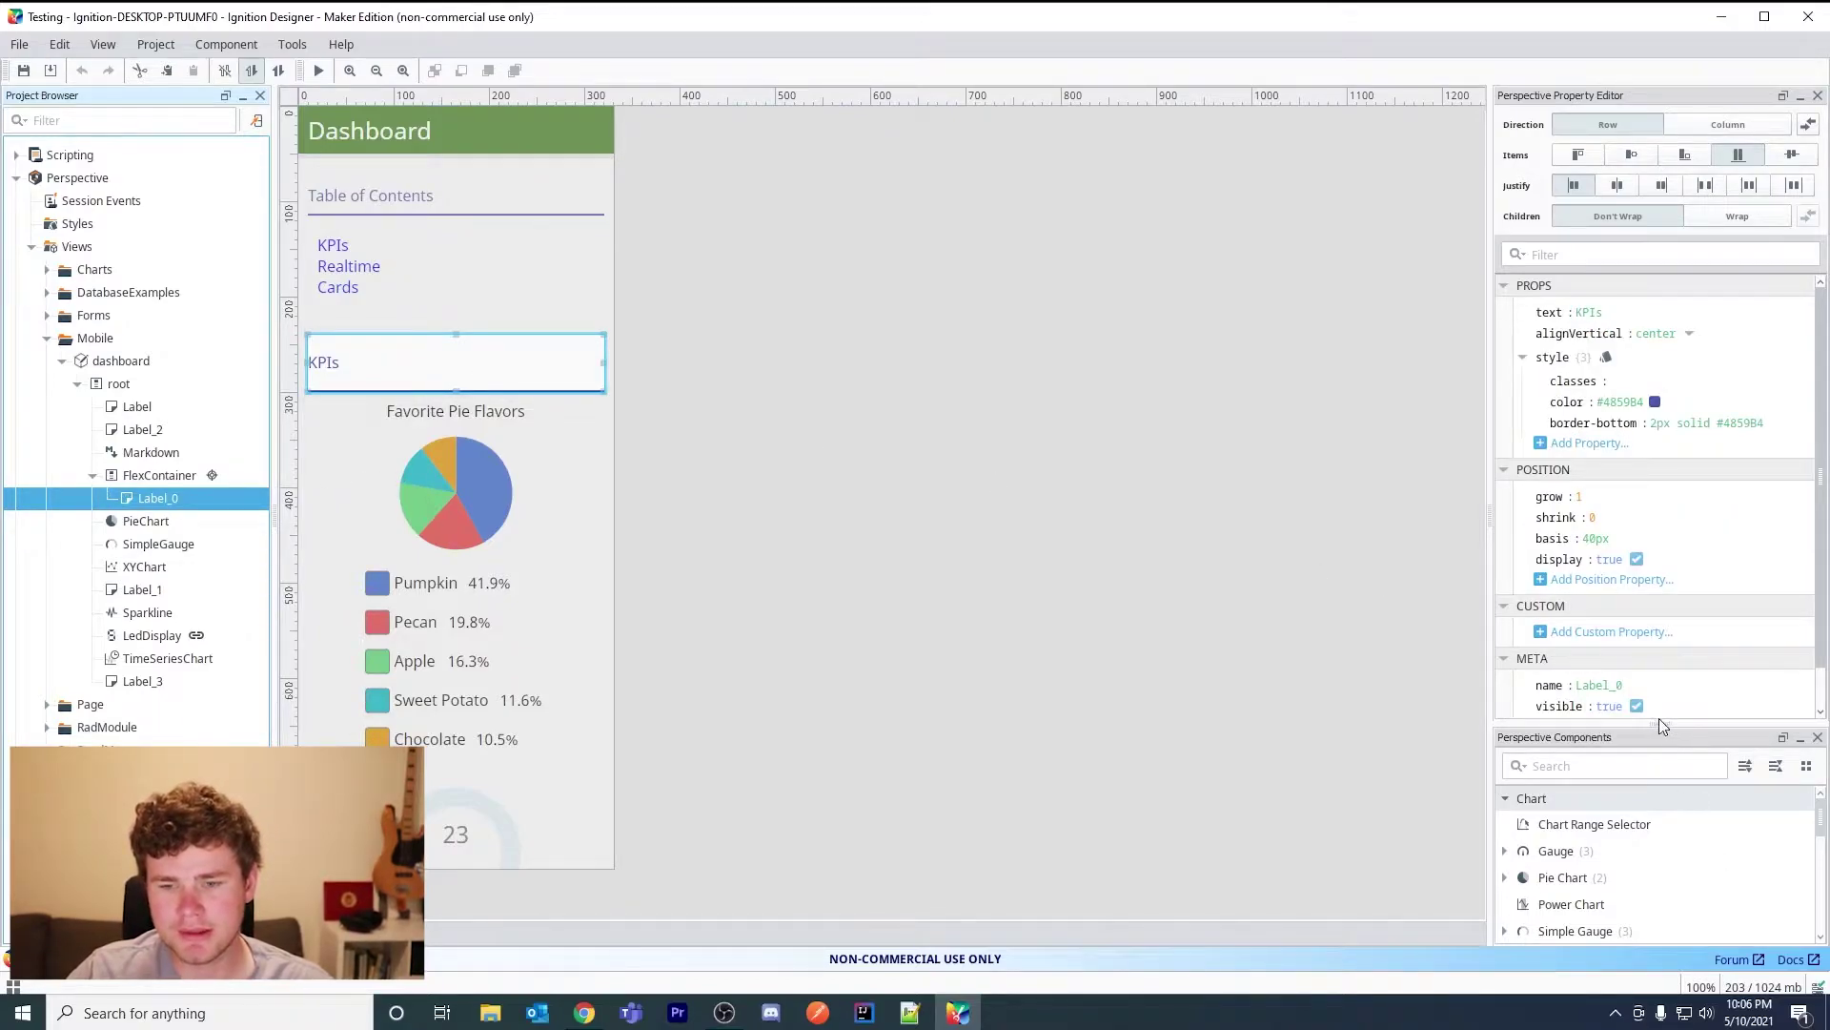
scroll(1657, 610, down, 2)
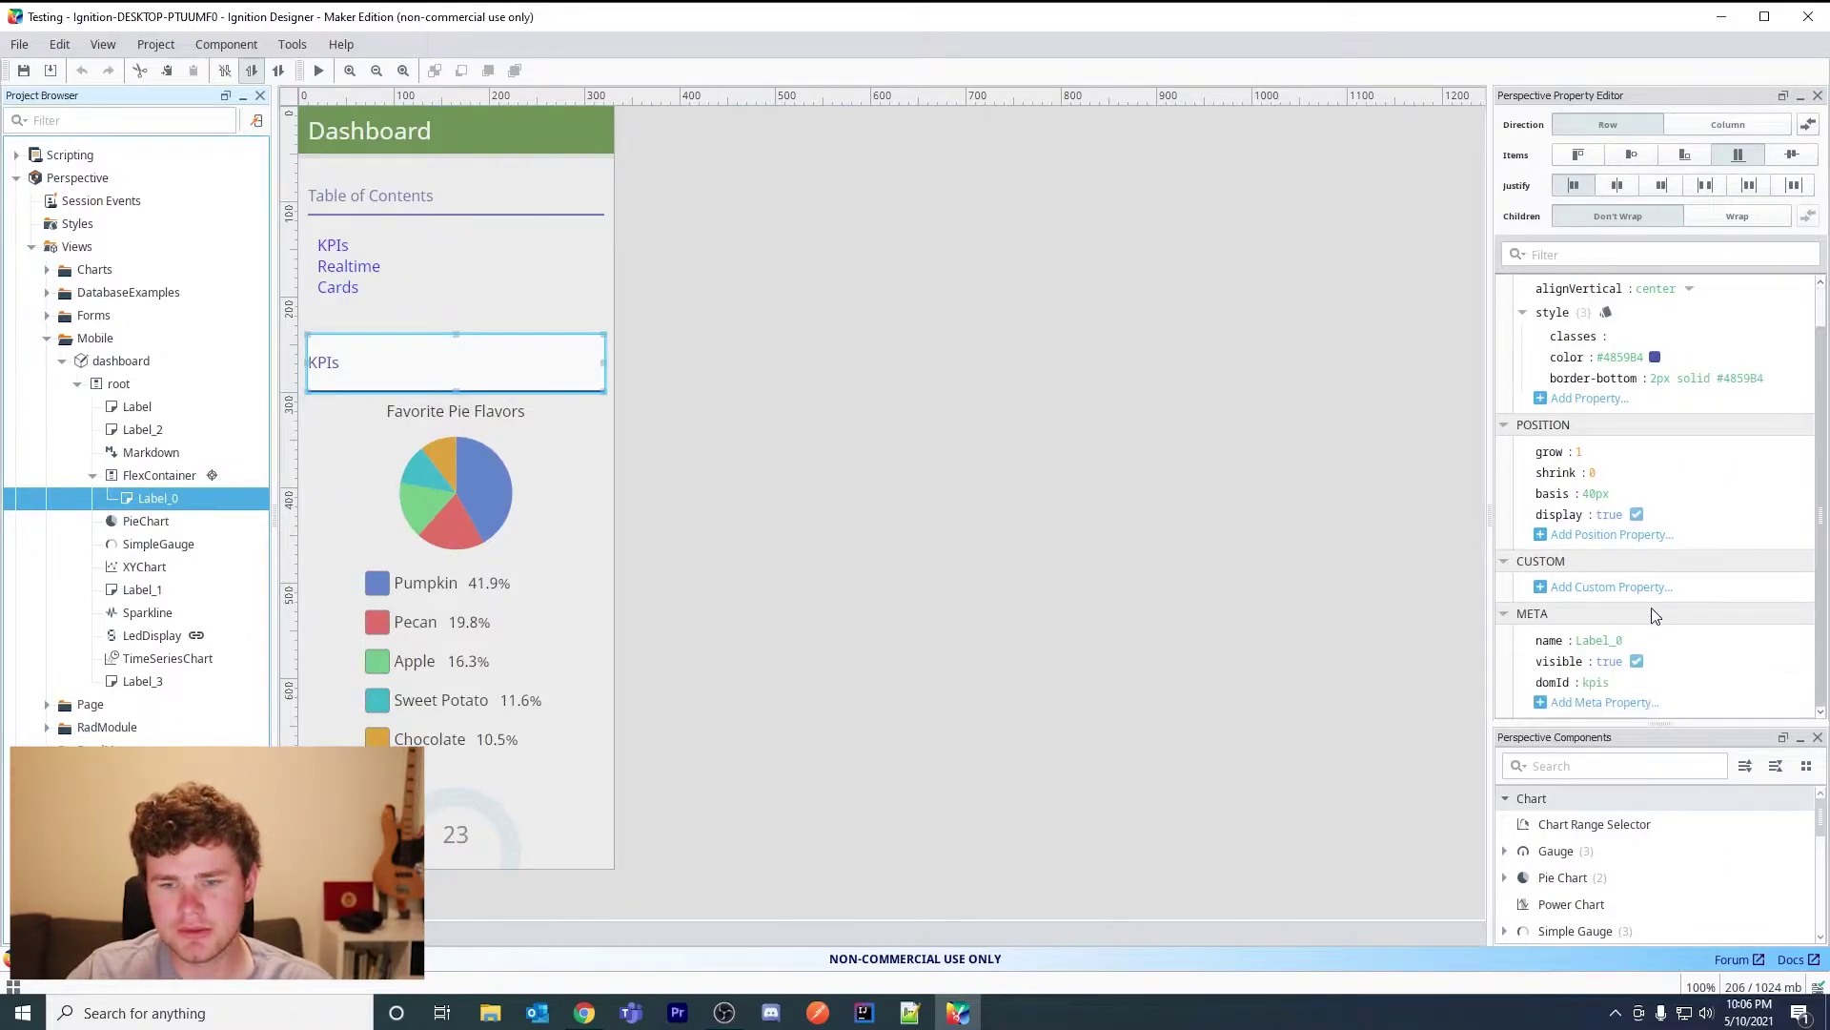
Delete the label's existing domId meta property.
click(1616, 706)
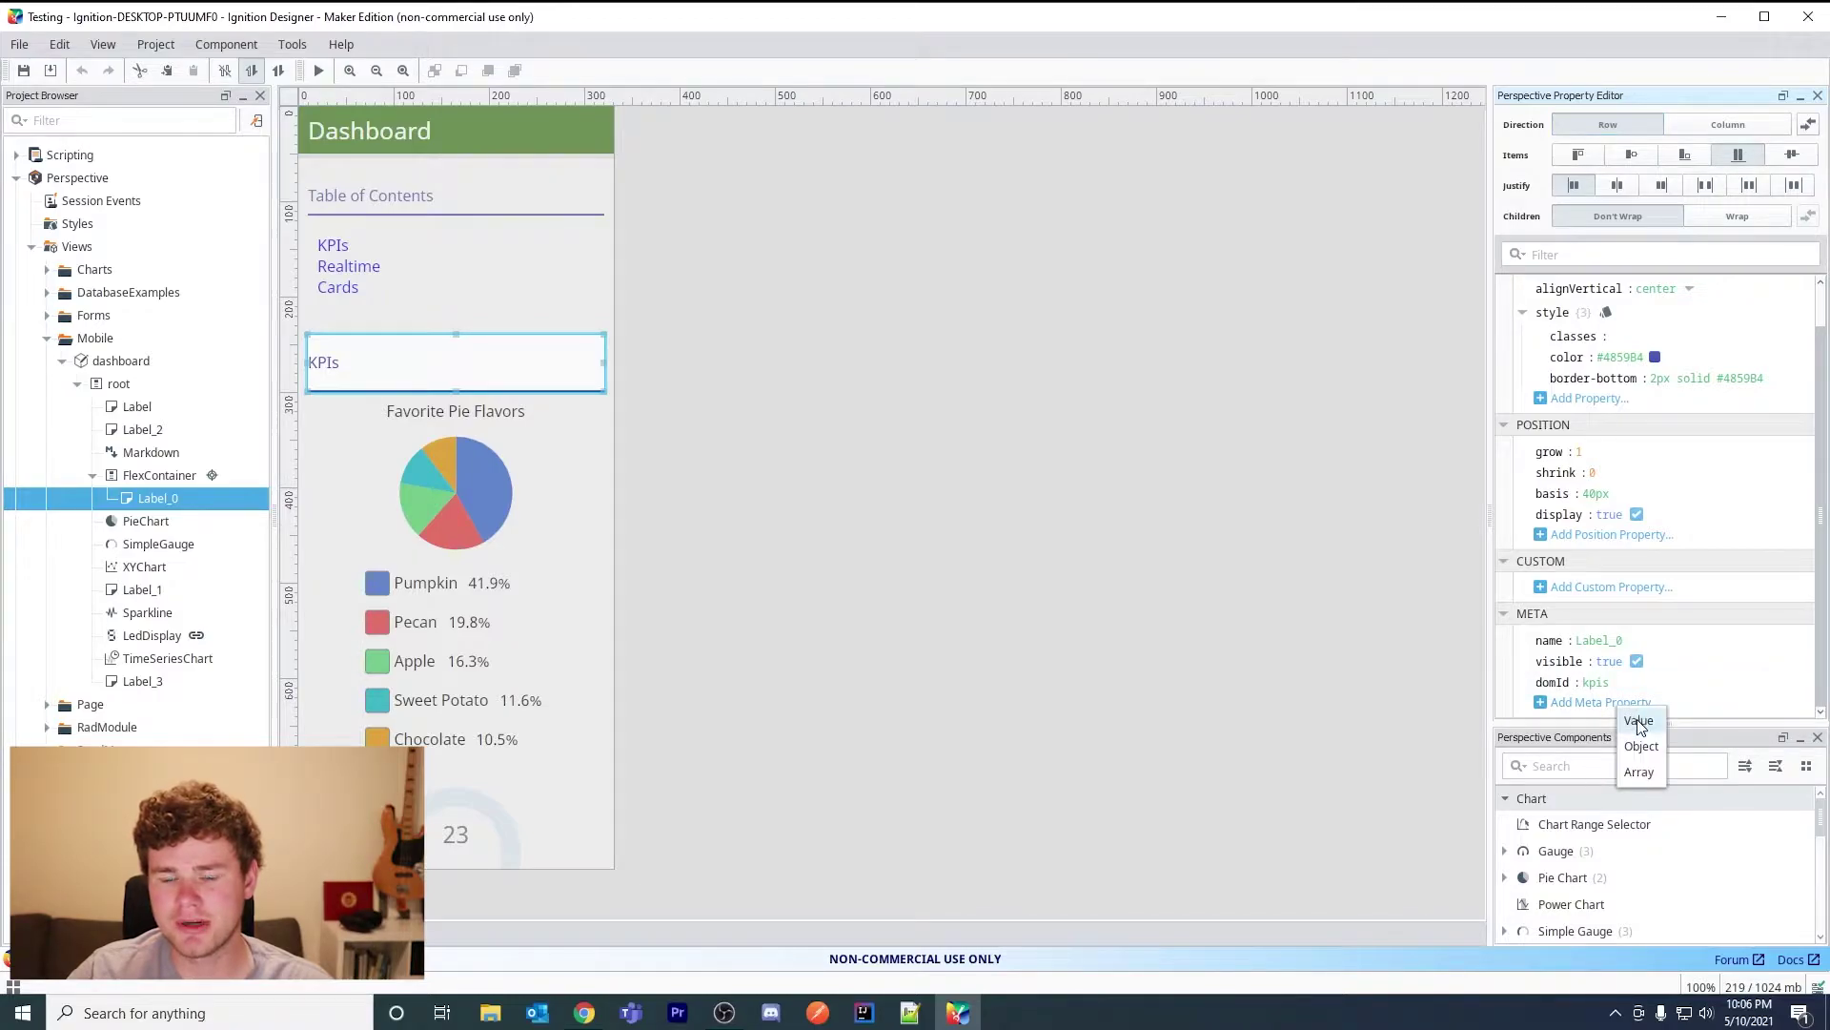
right_click(1639, 683)
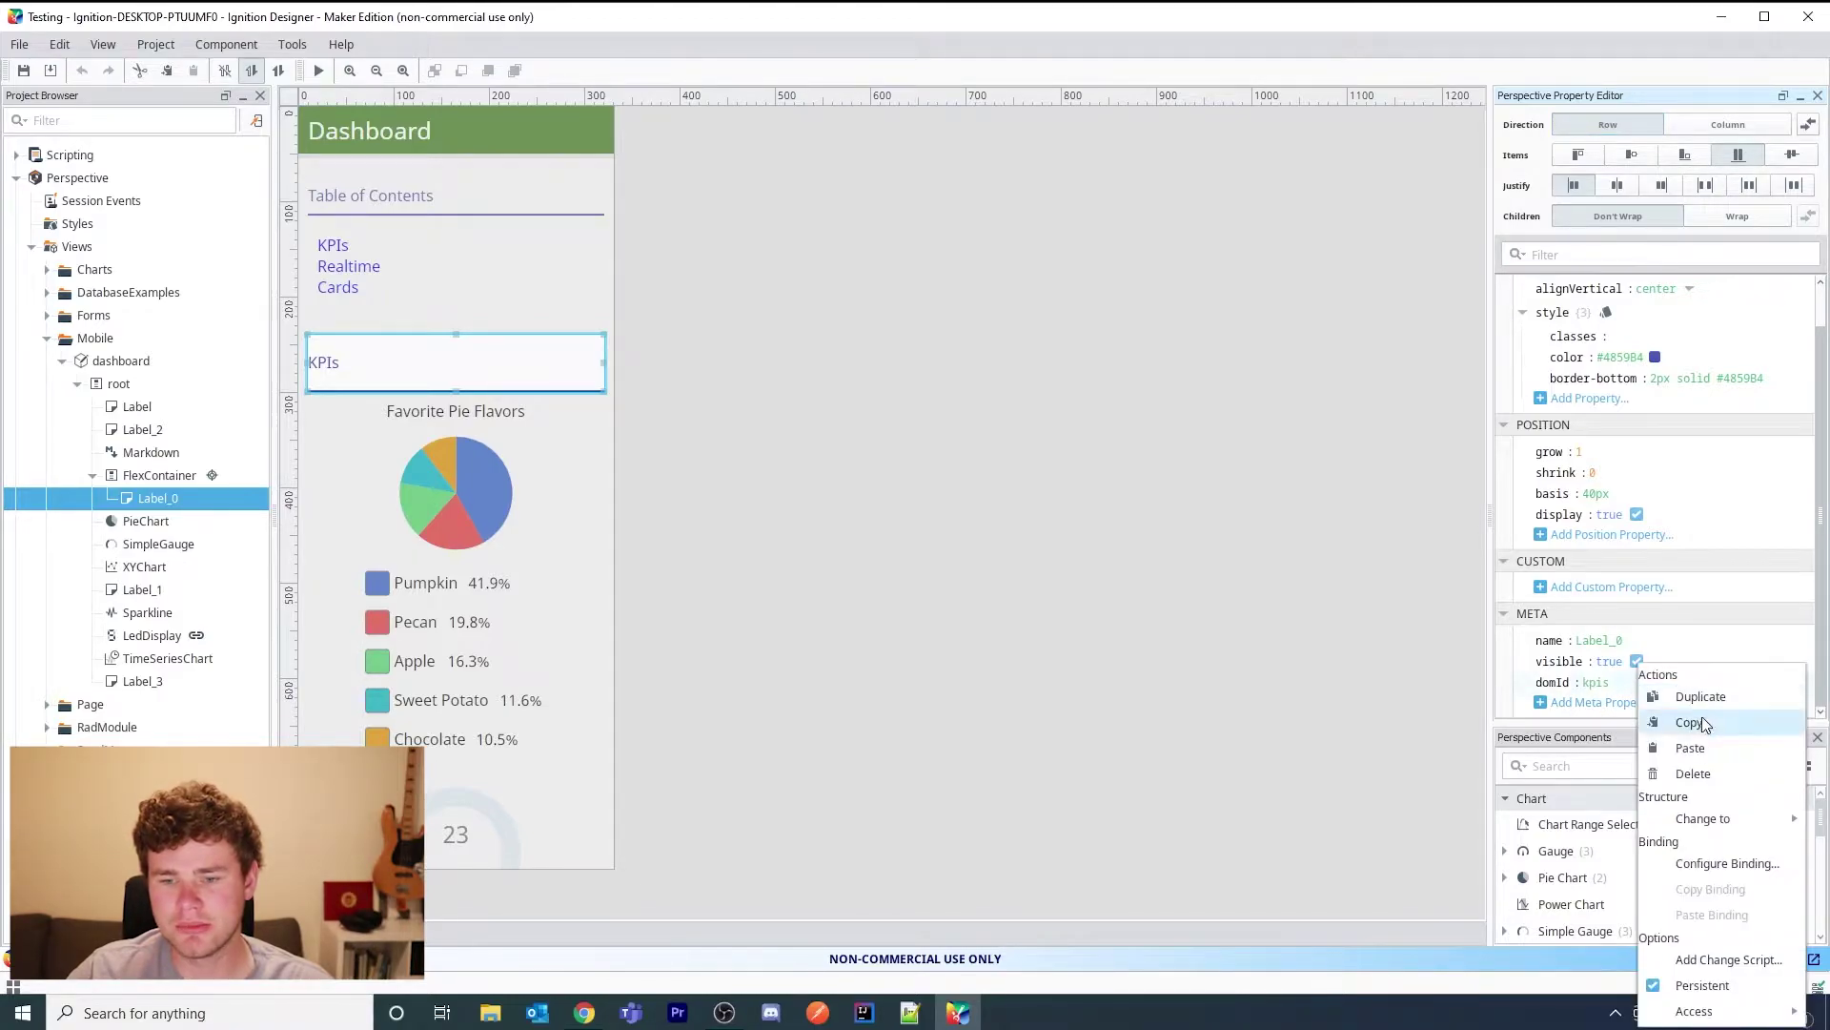
click(1707, 773)
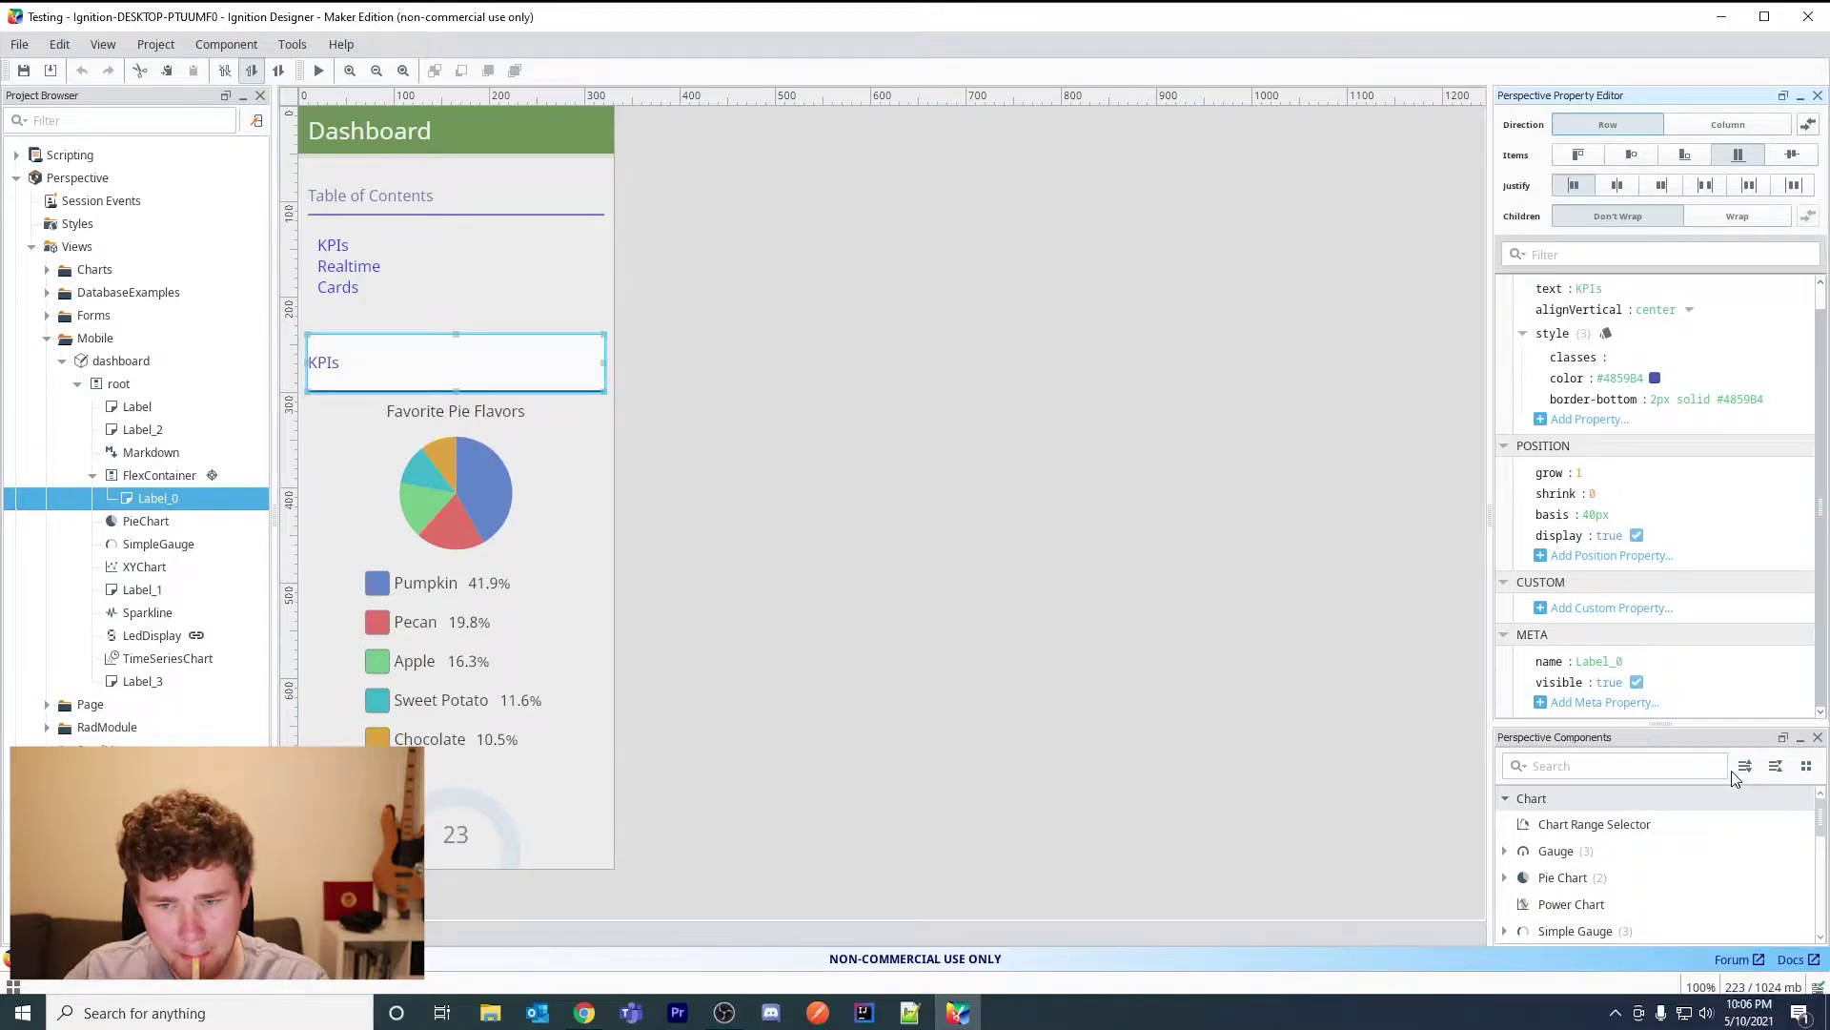
click(1641, 710)
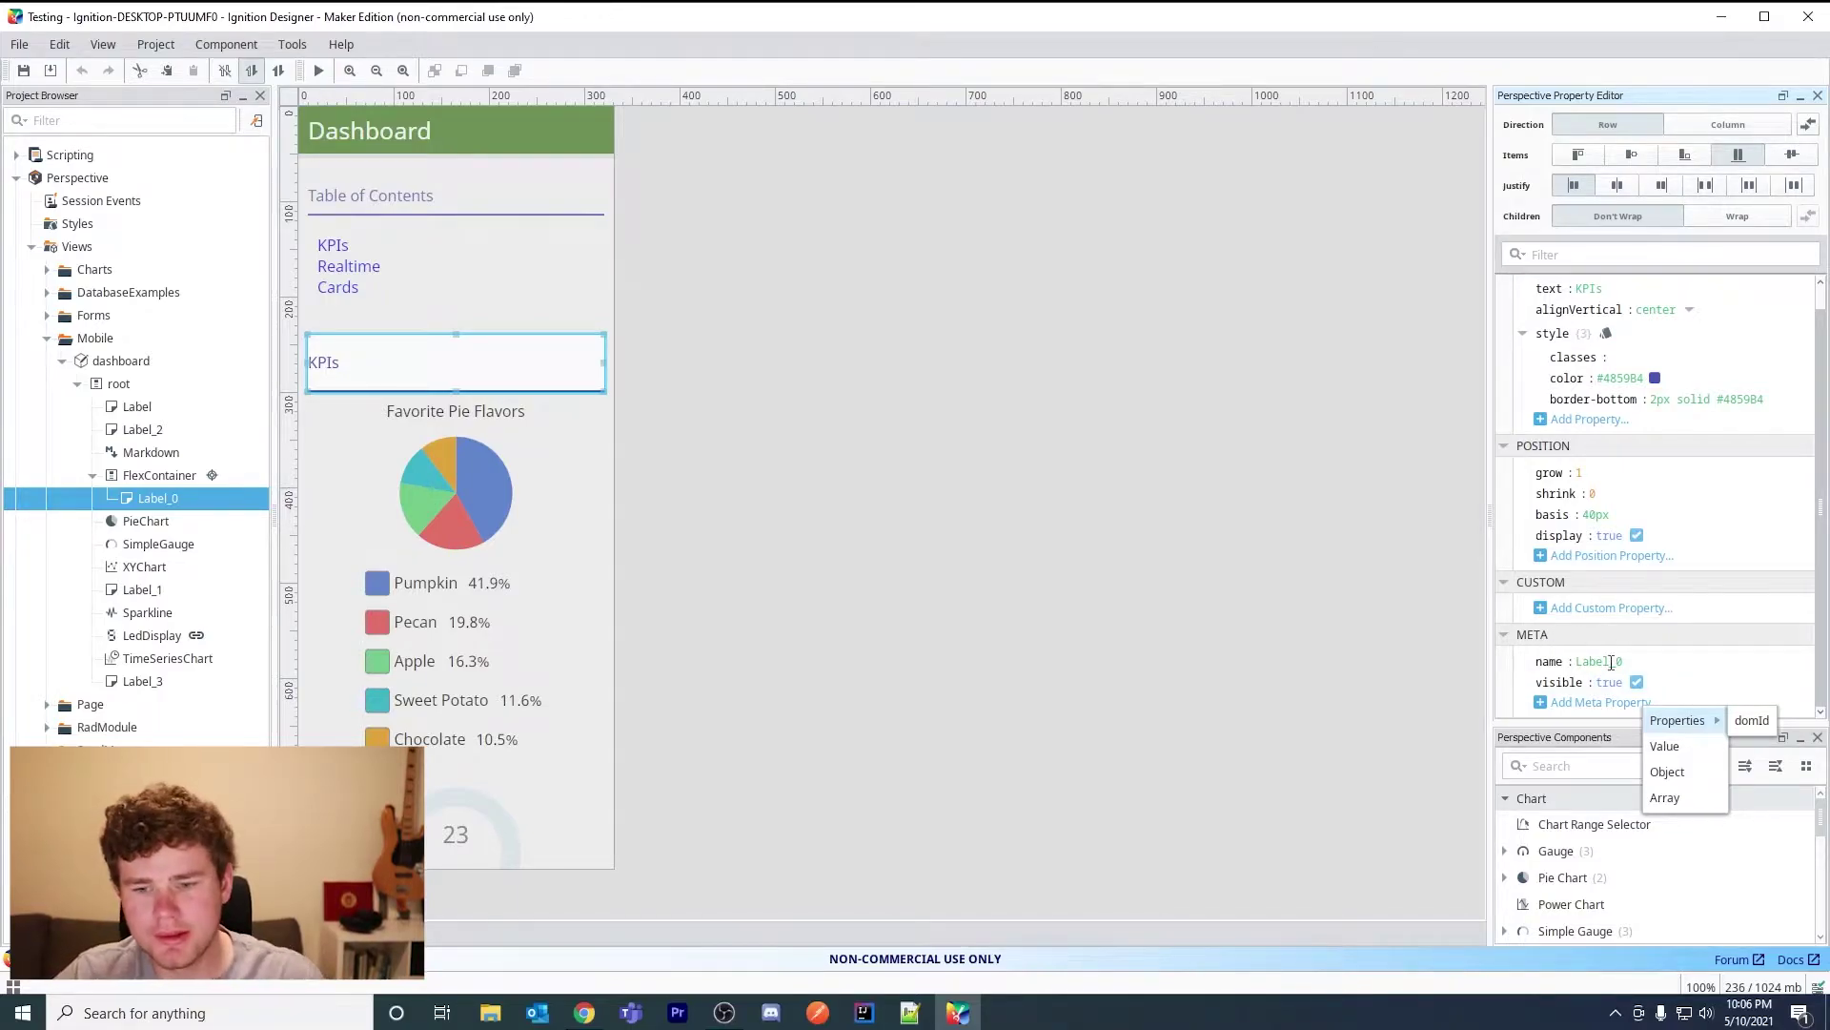
click(1659, 653)
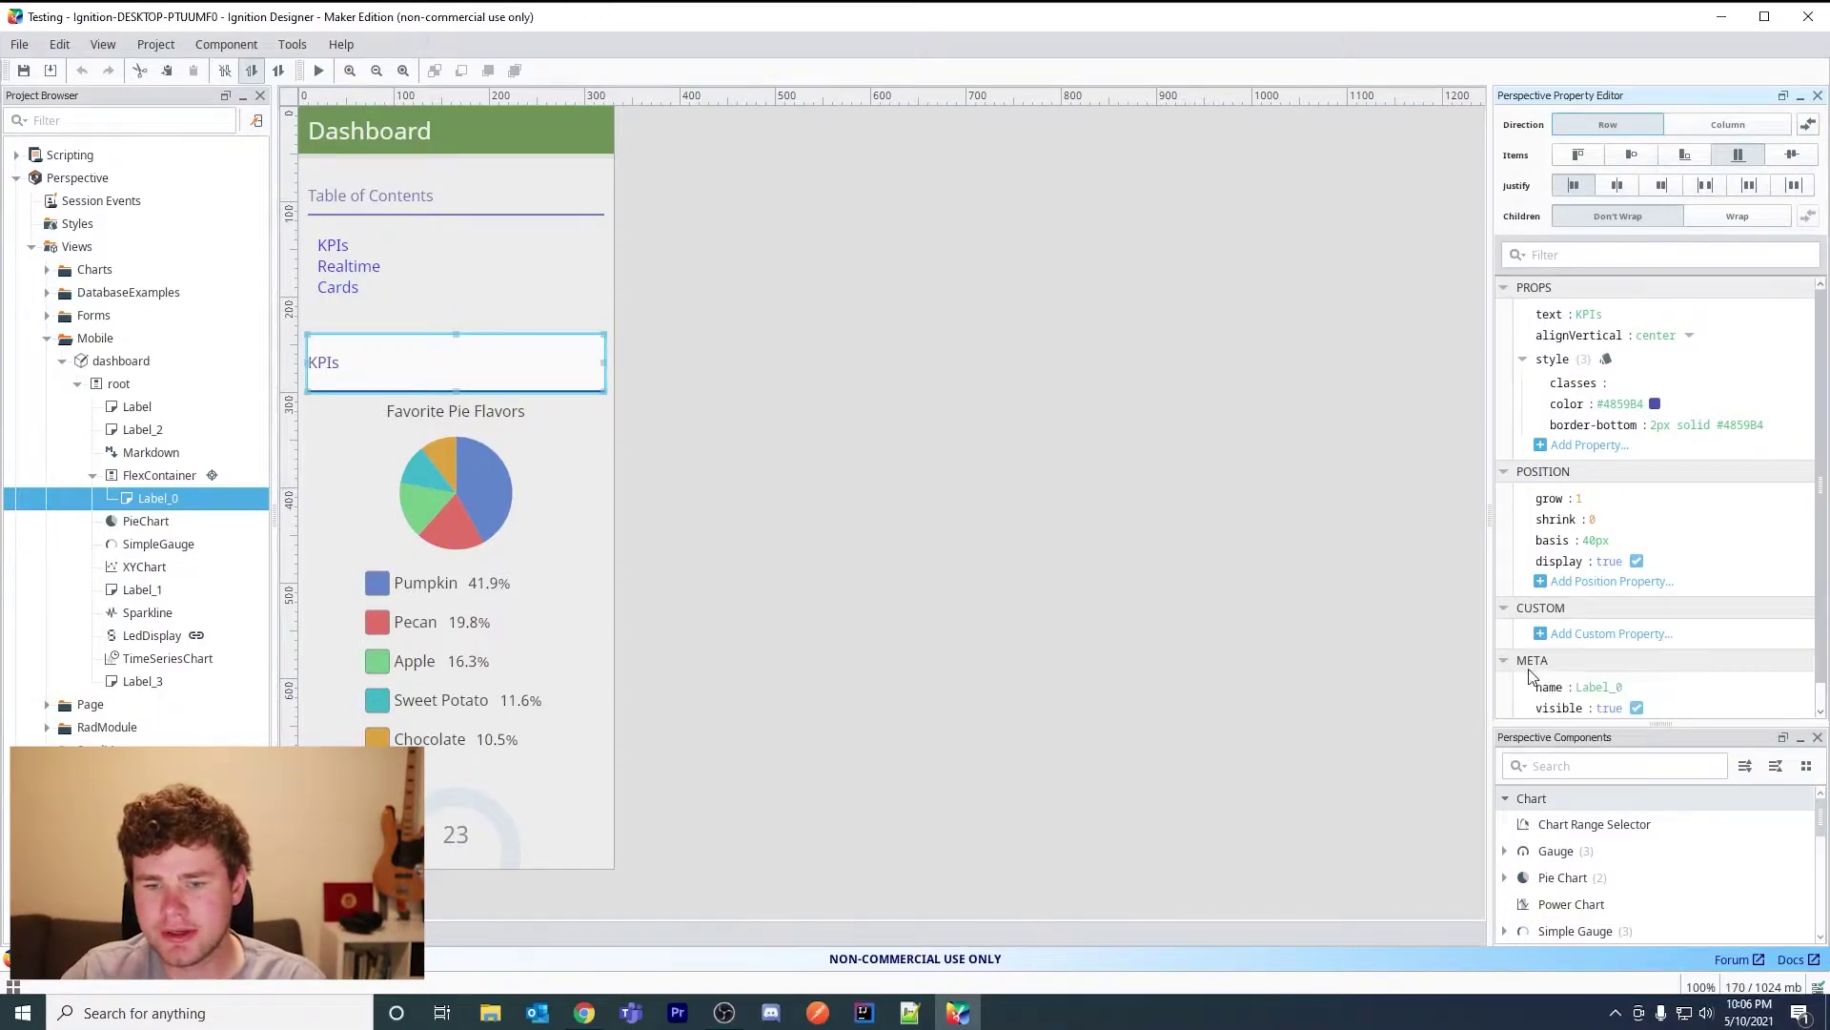
Add a new domId meta property to the label with the value kpis.
scroll(1674, 682, down, 1)
click(1632, 702)
mouse_move(1690, 721)
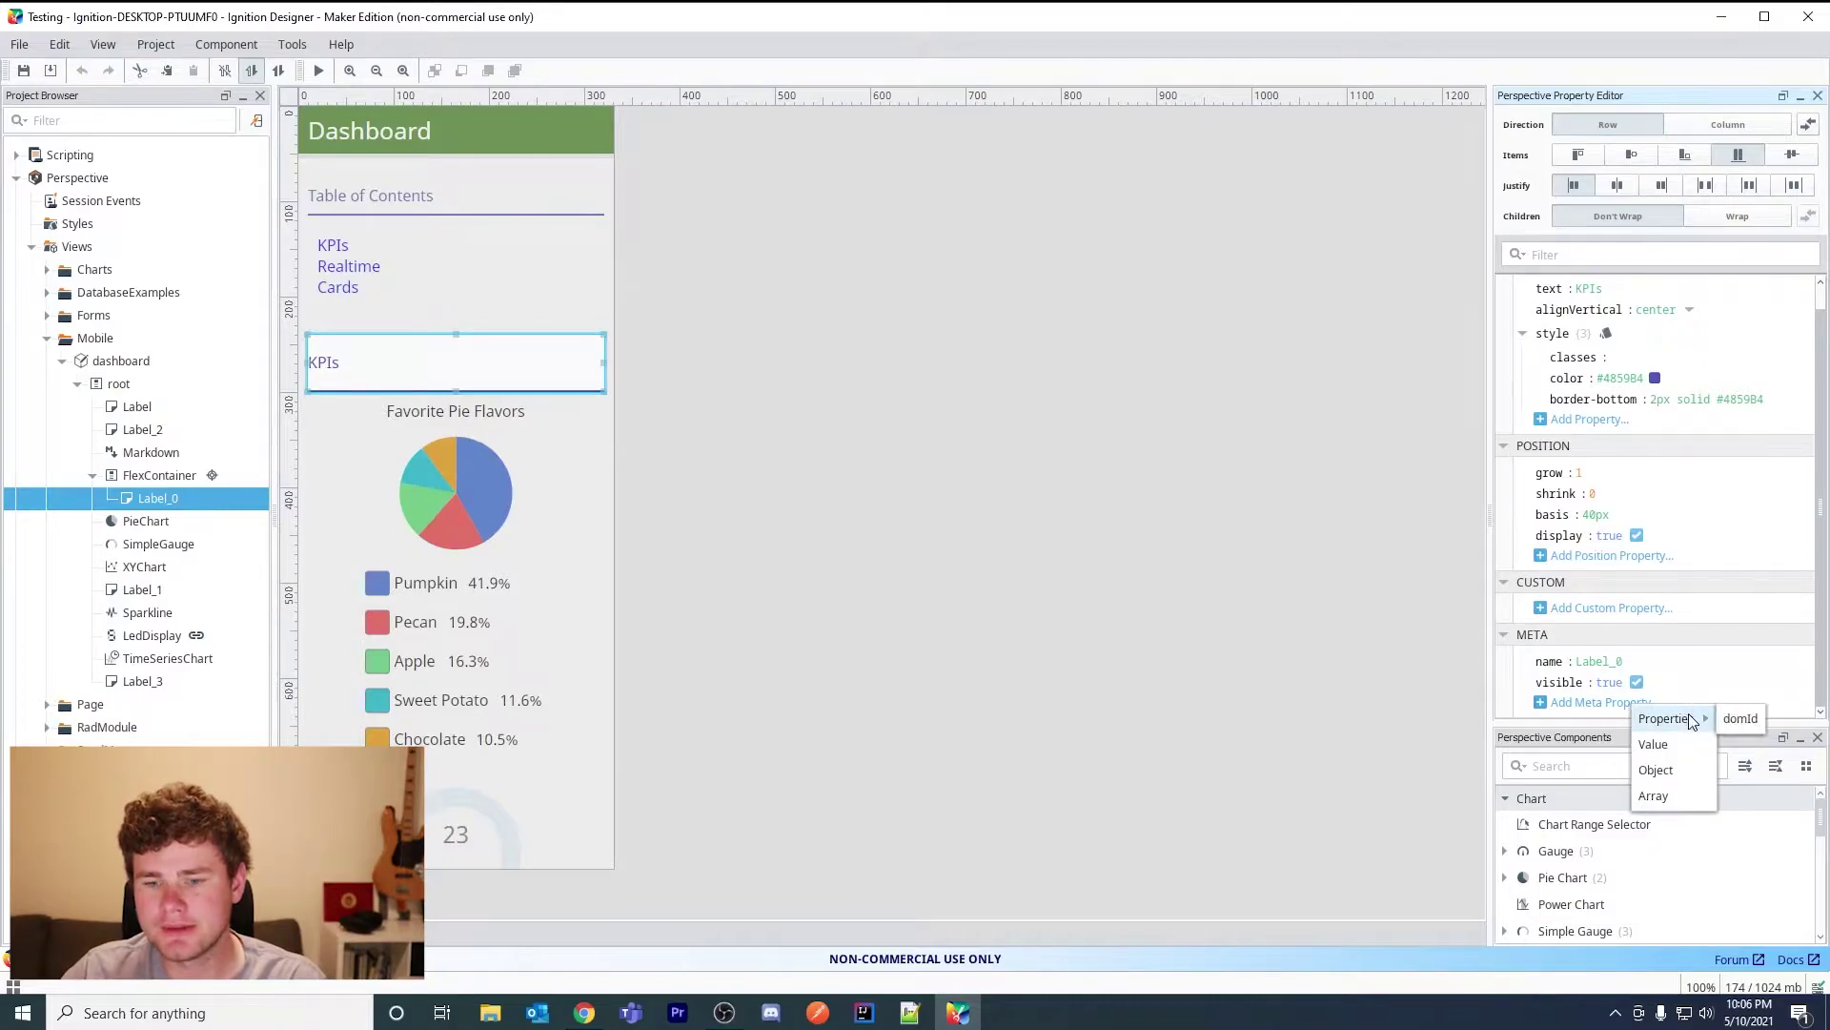
click(1741, 721)
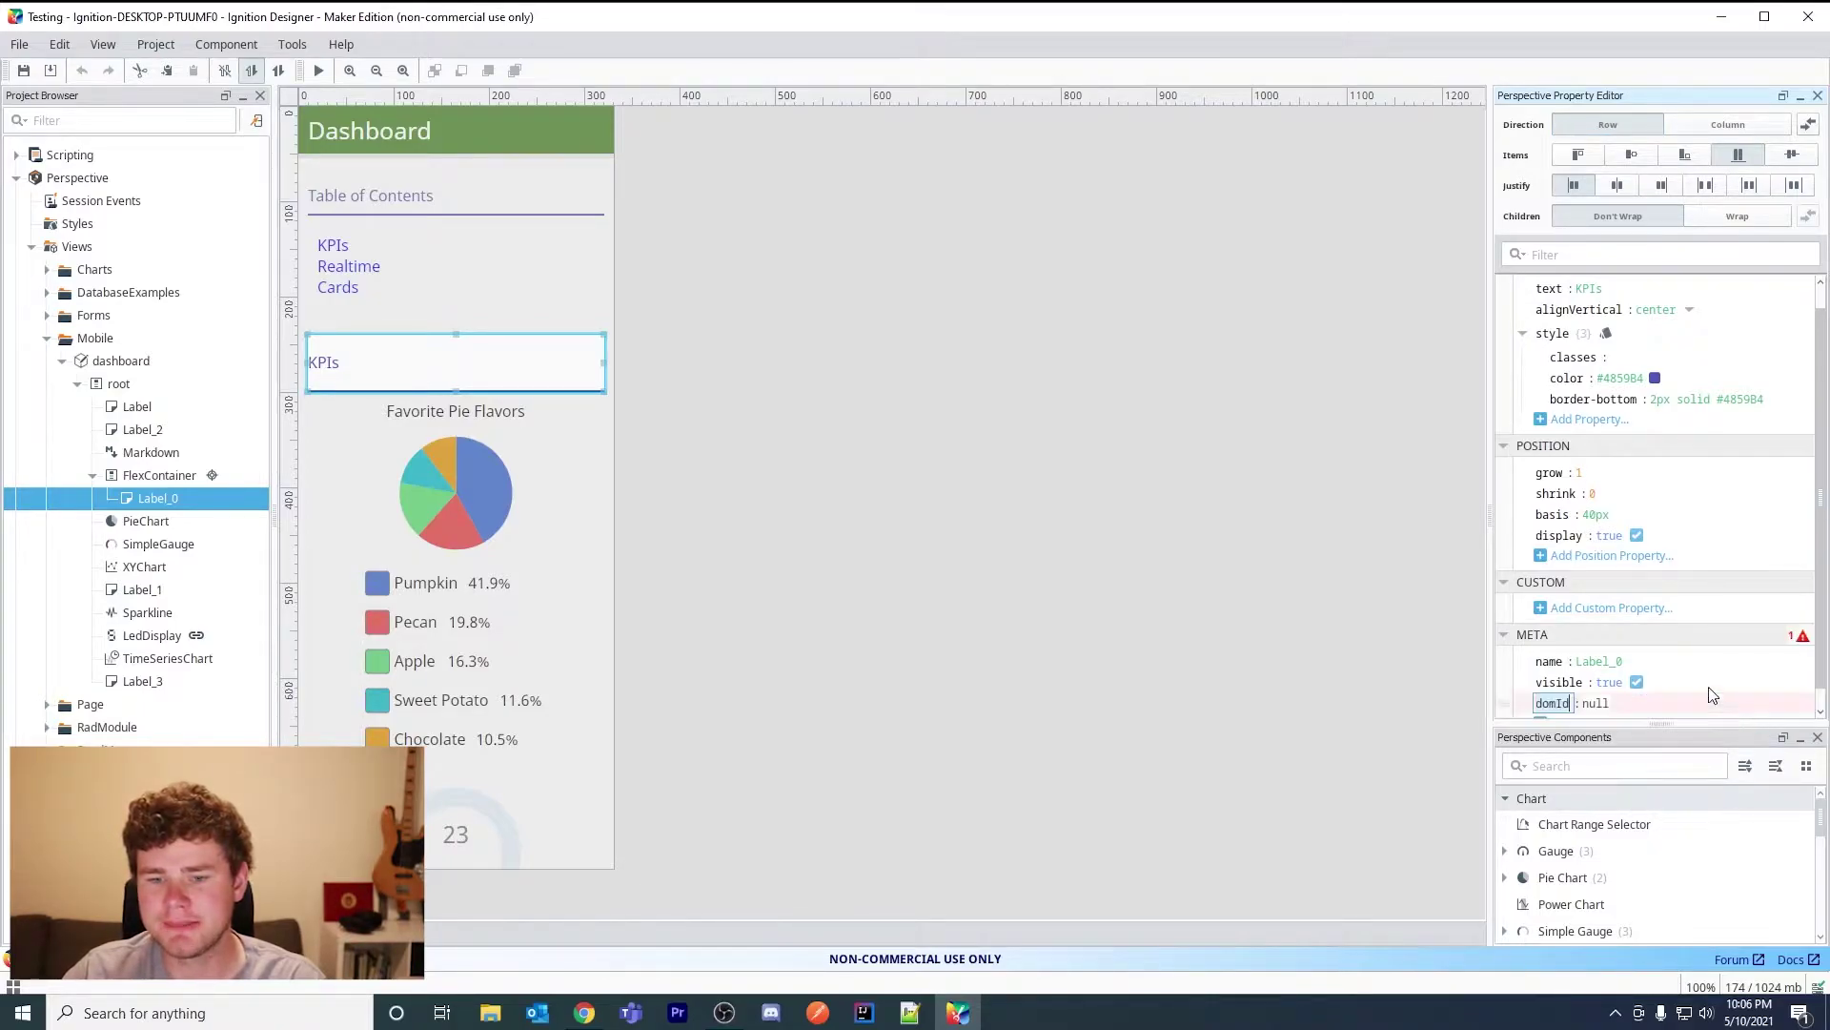
key(Return)
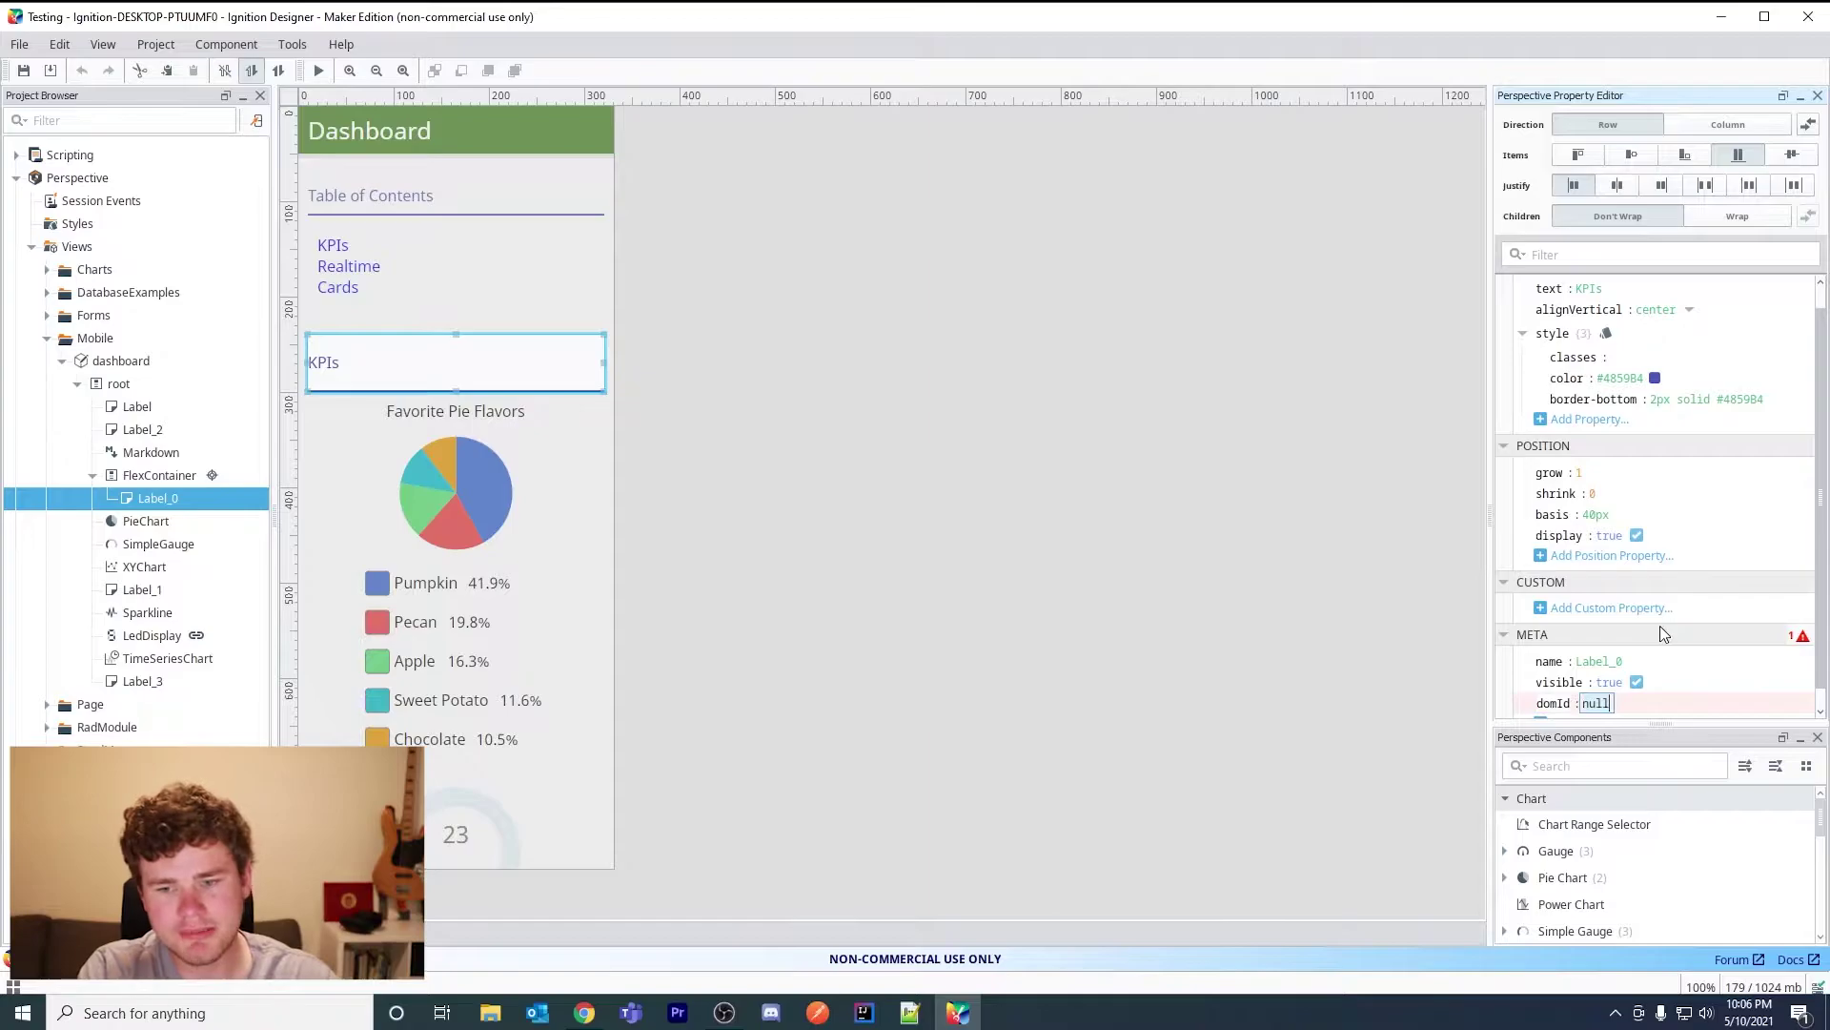
text(kpis)
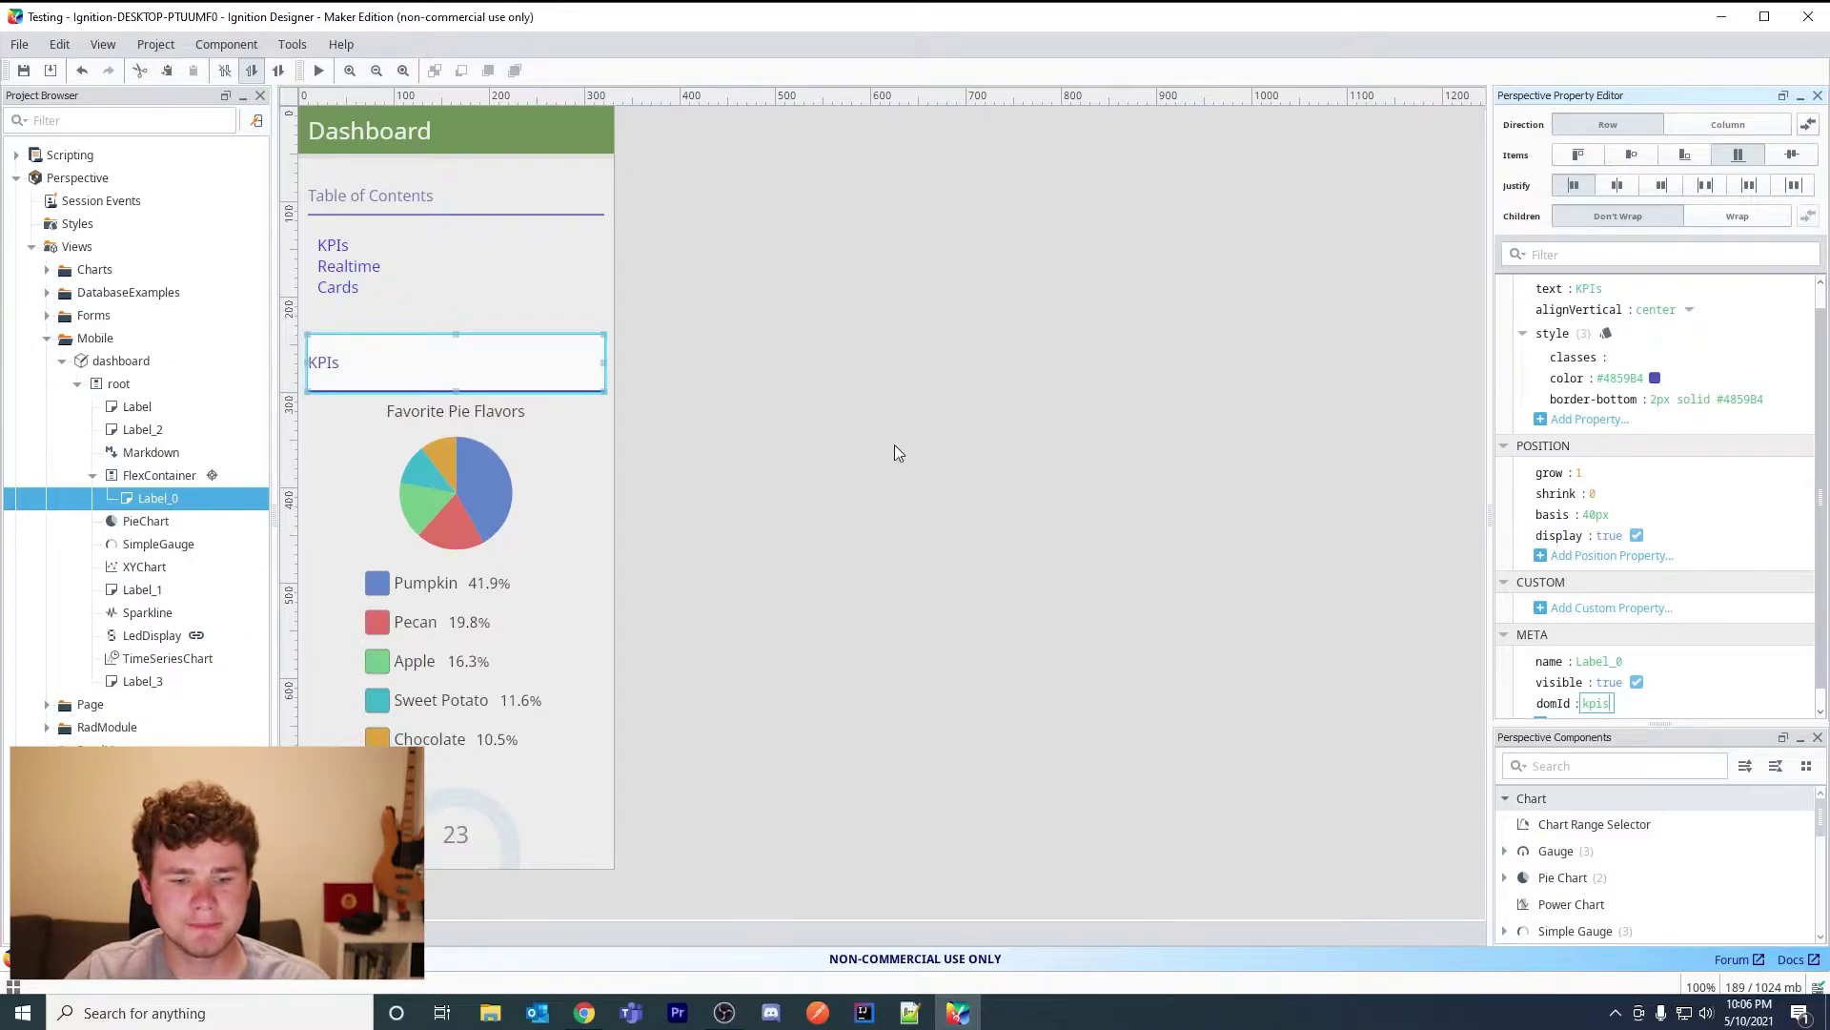
Save the project with Ctrl+S and return to the Chrome session.
scroll(1707, 621, down, 1)
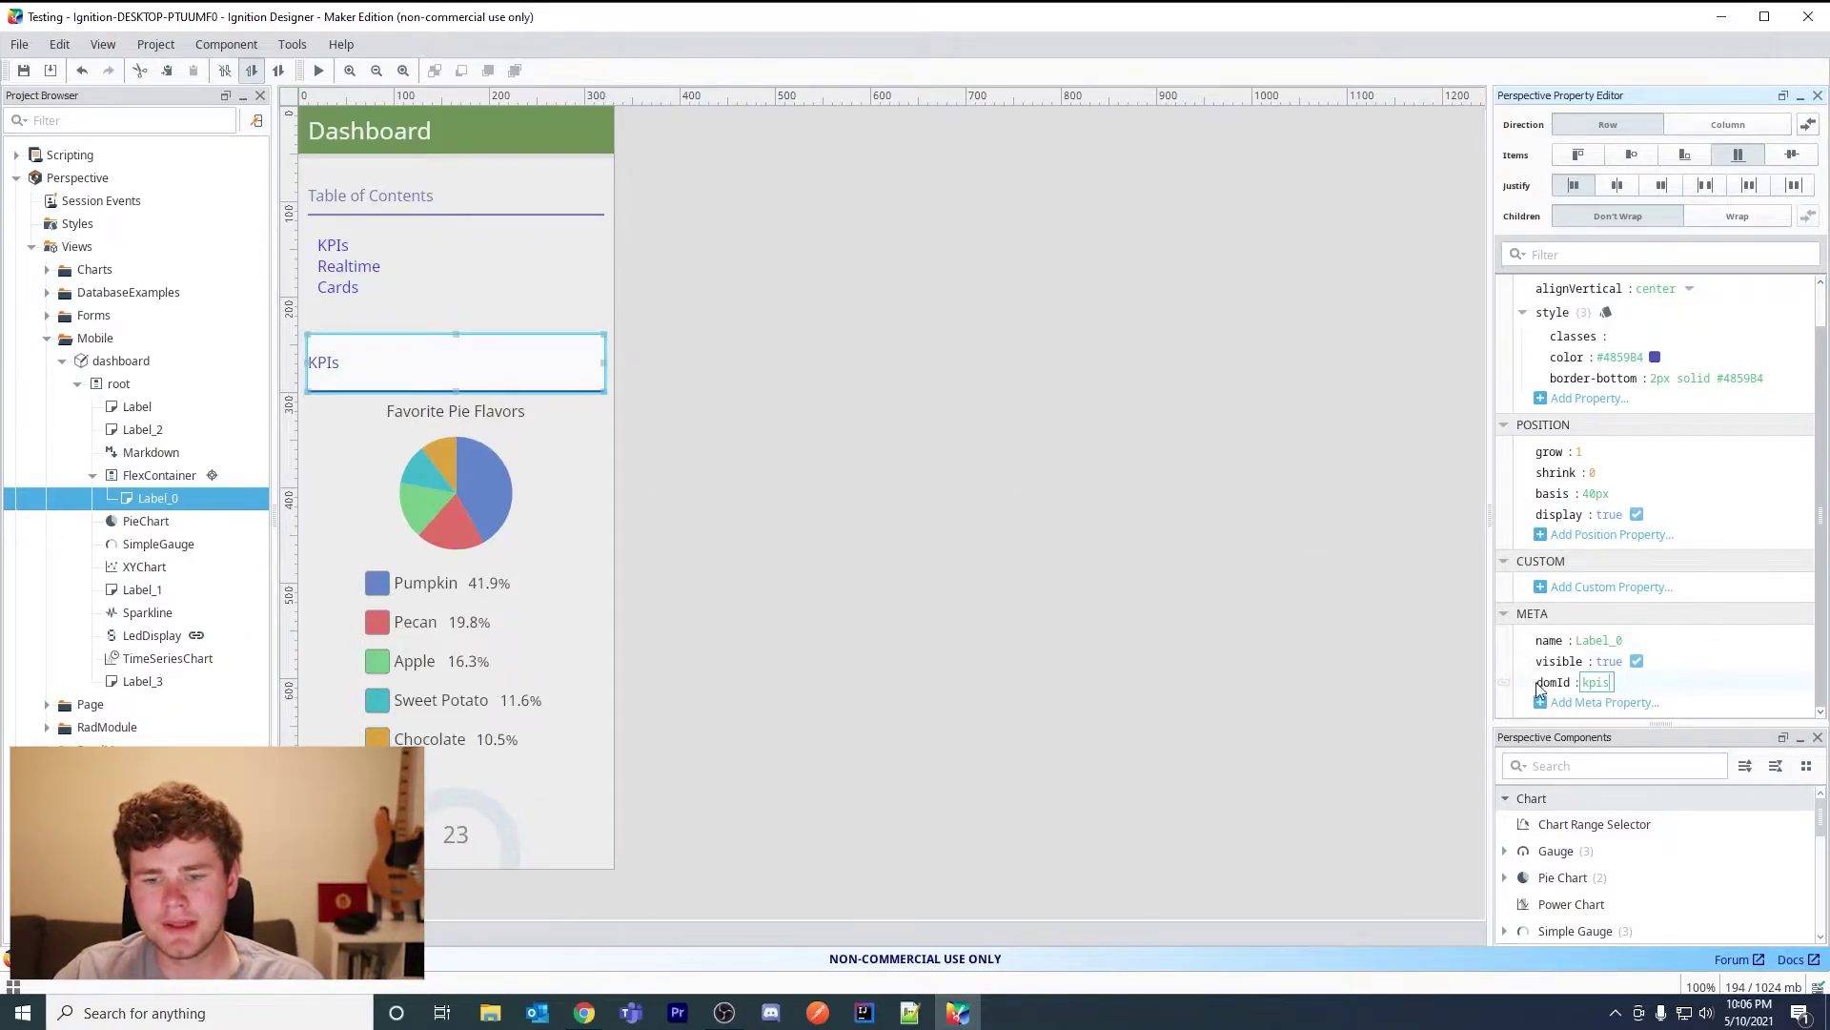
key(ctrl+s)
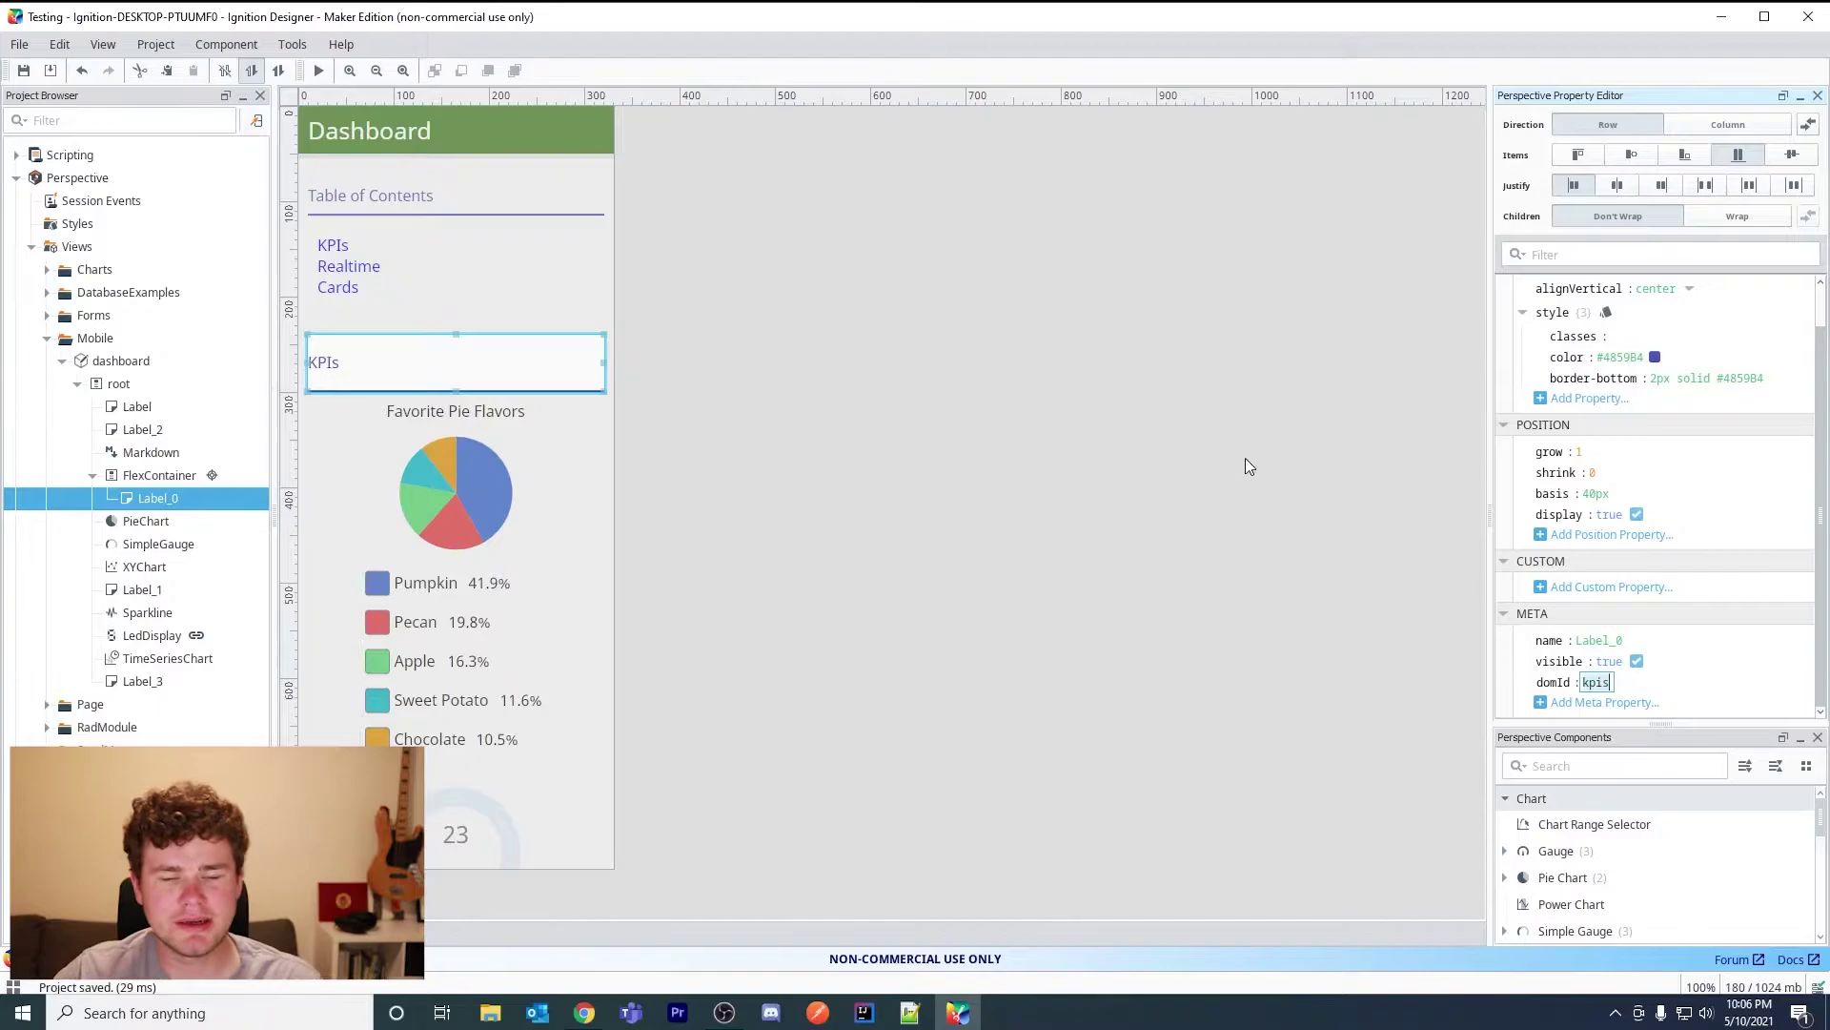
click(584, 1012)
Reload the session and inspect the KPIs label's element to confirm its id is 'kpis'.
click(82, 52)
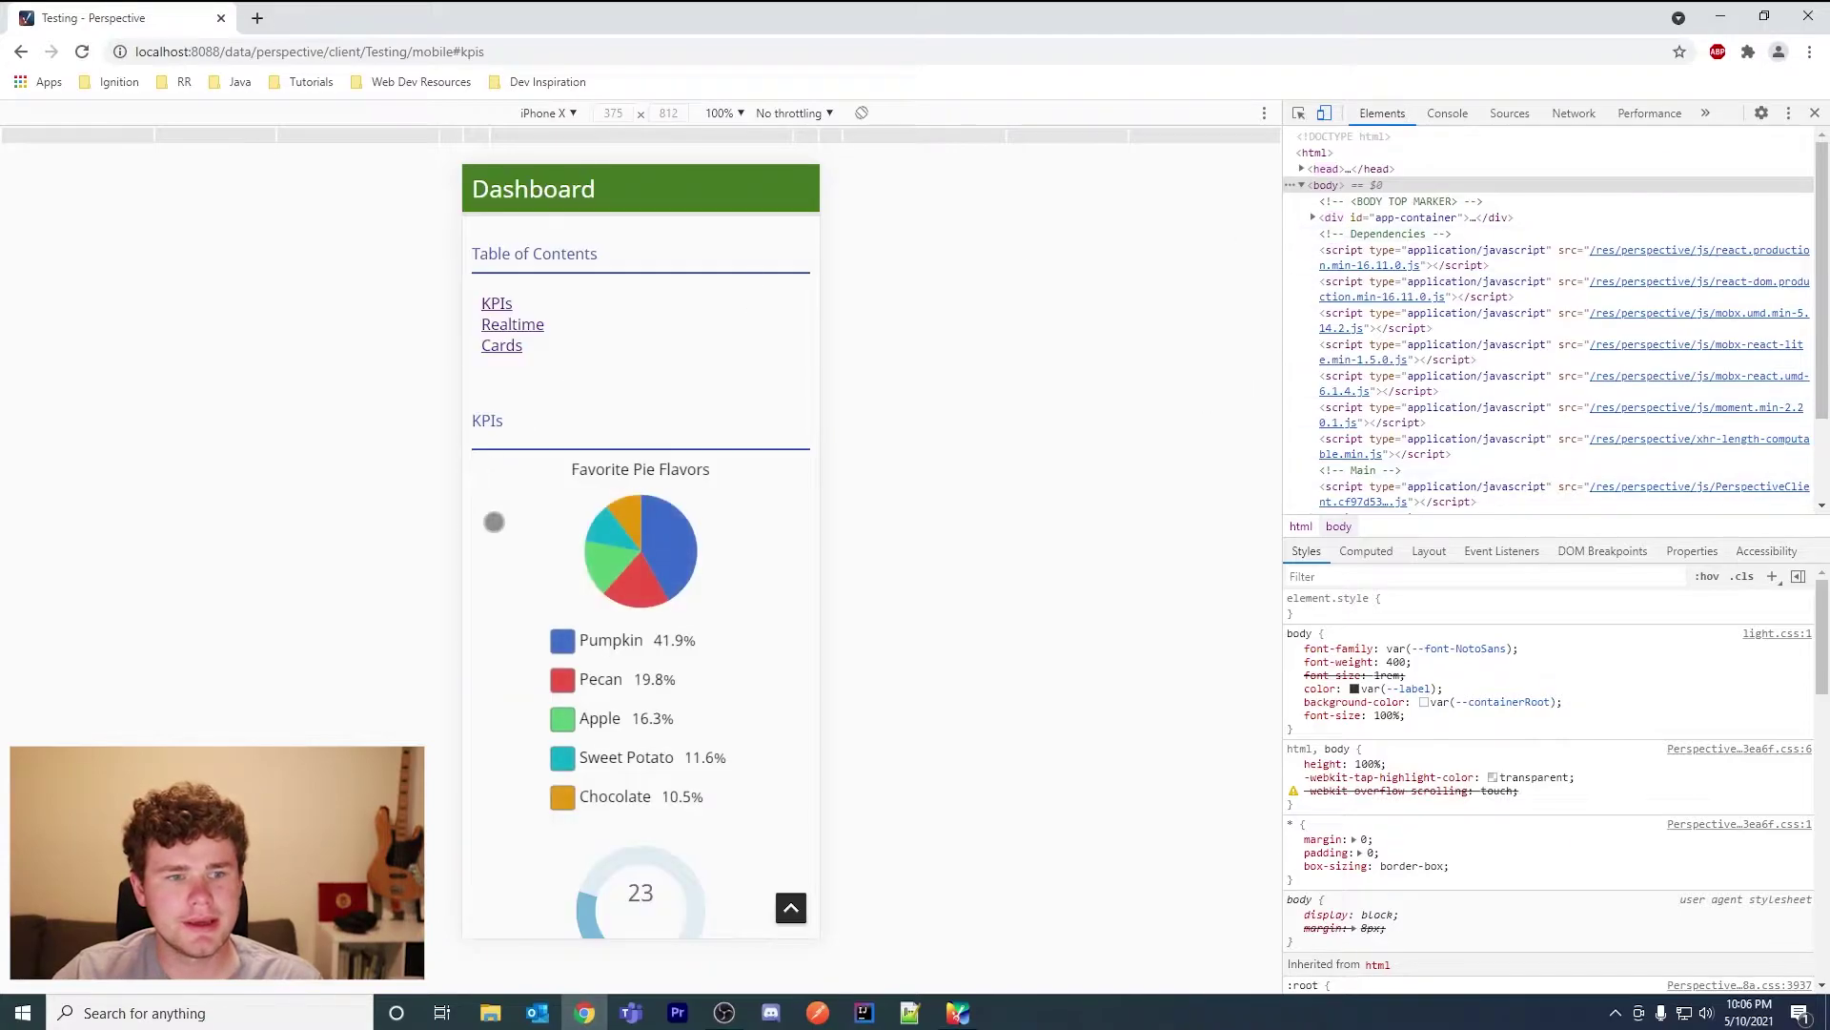
click(1303, 116)
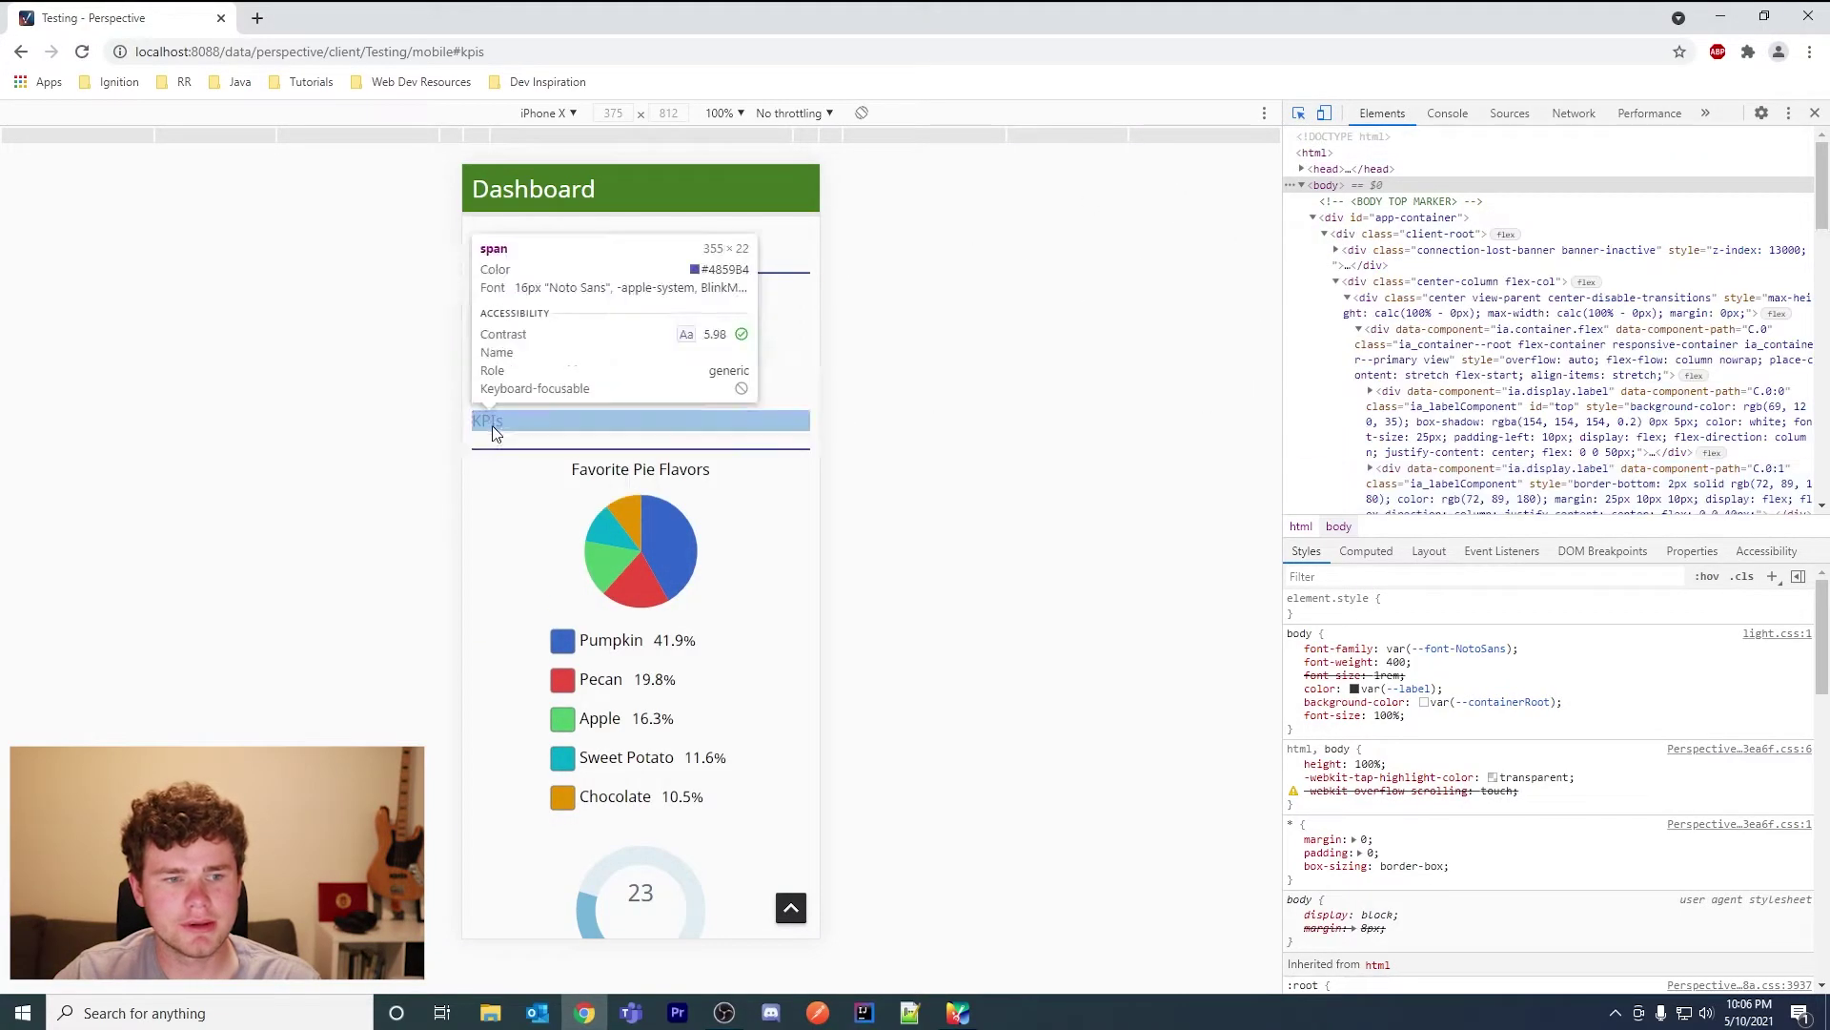
click(494, 423)
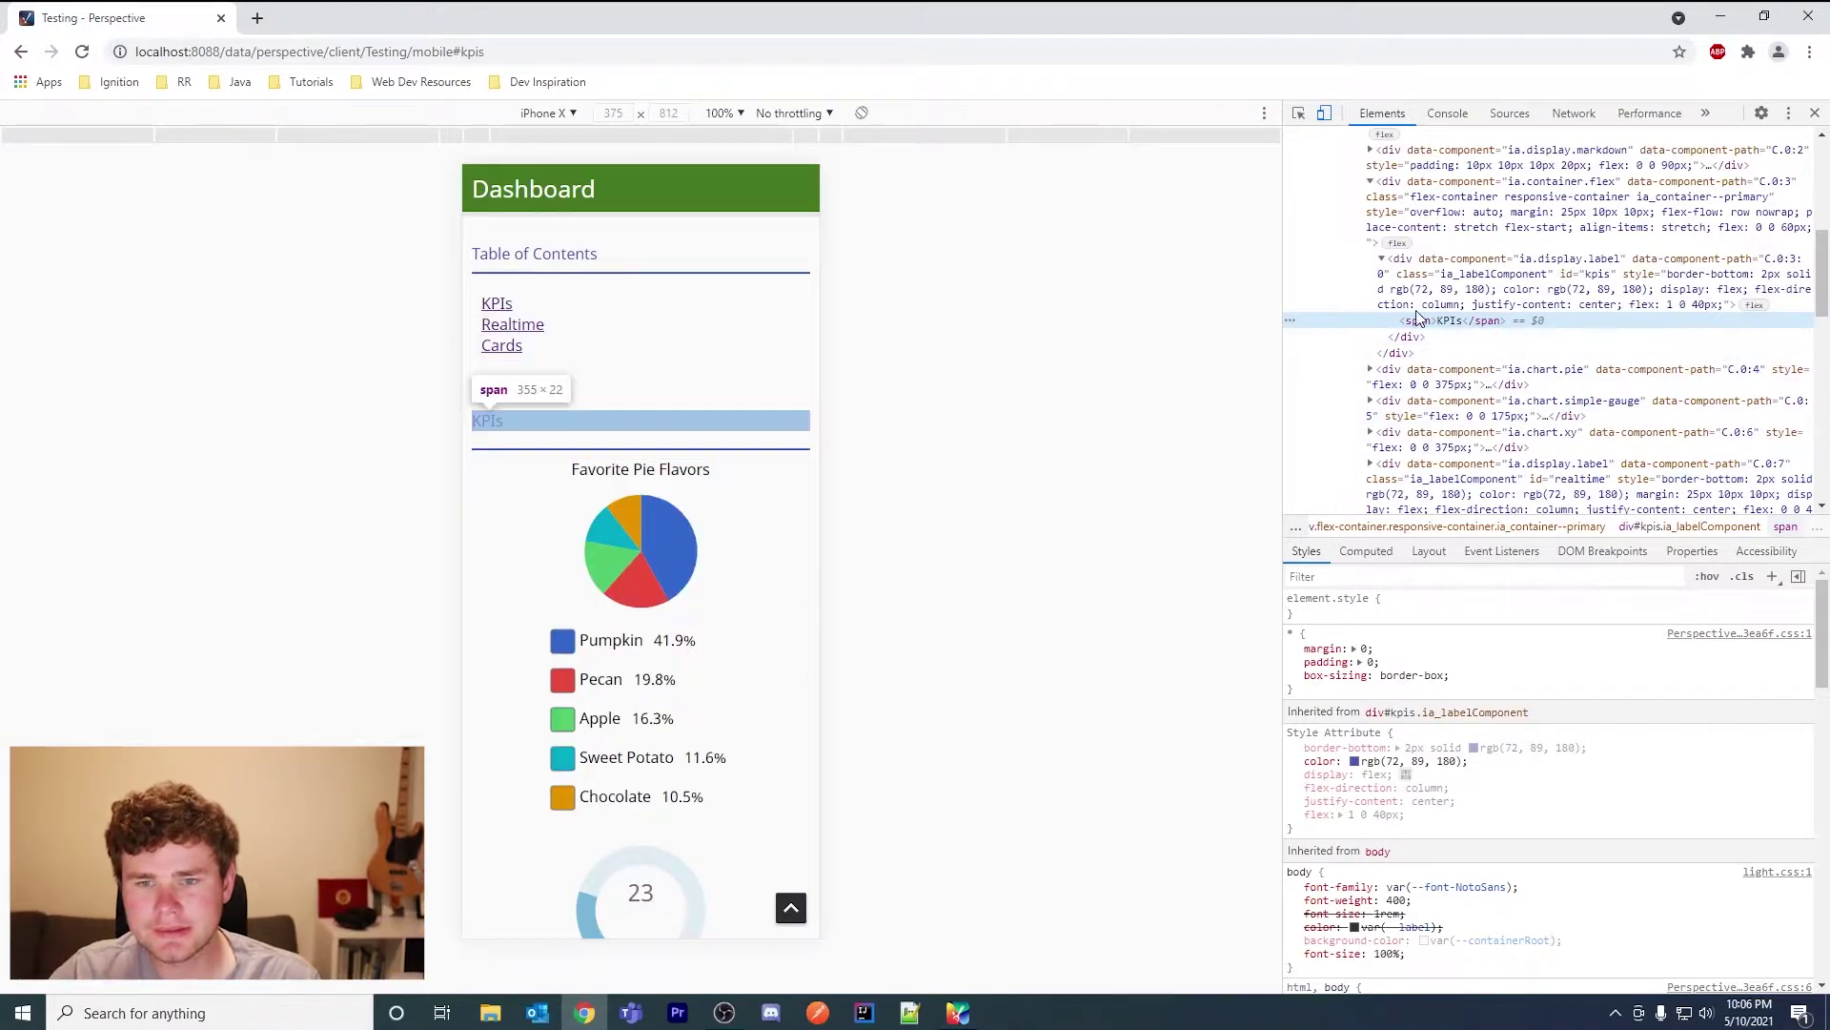
click(1573, 283)
double_click(1575, 276)
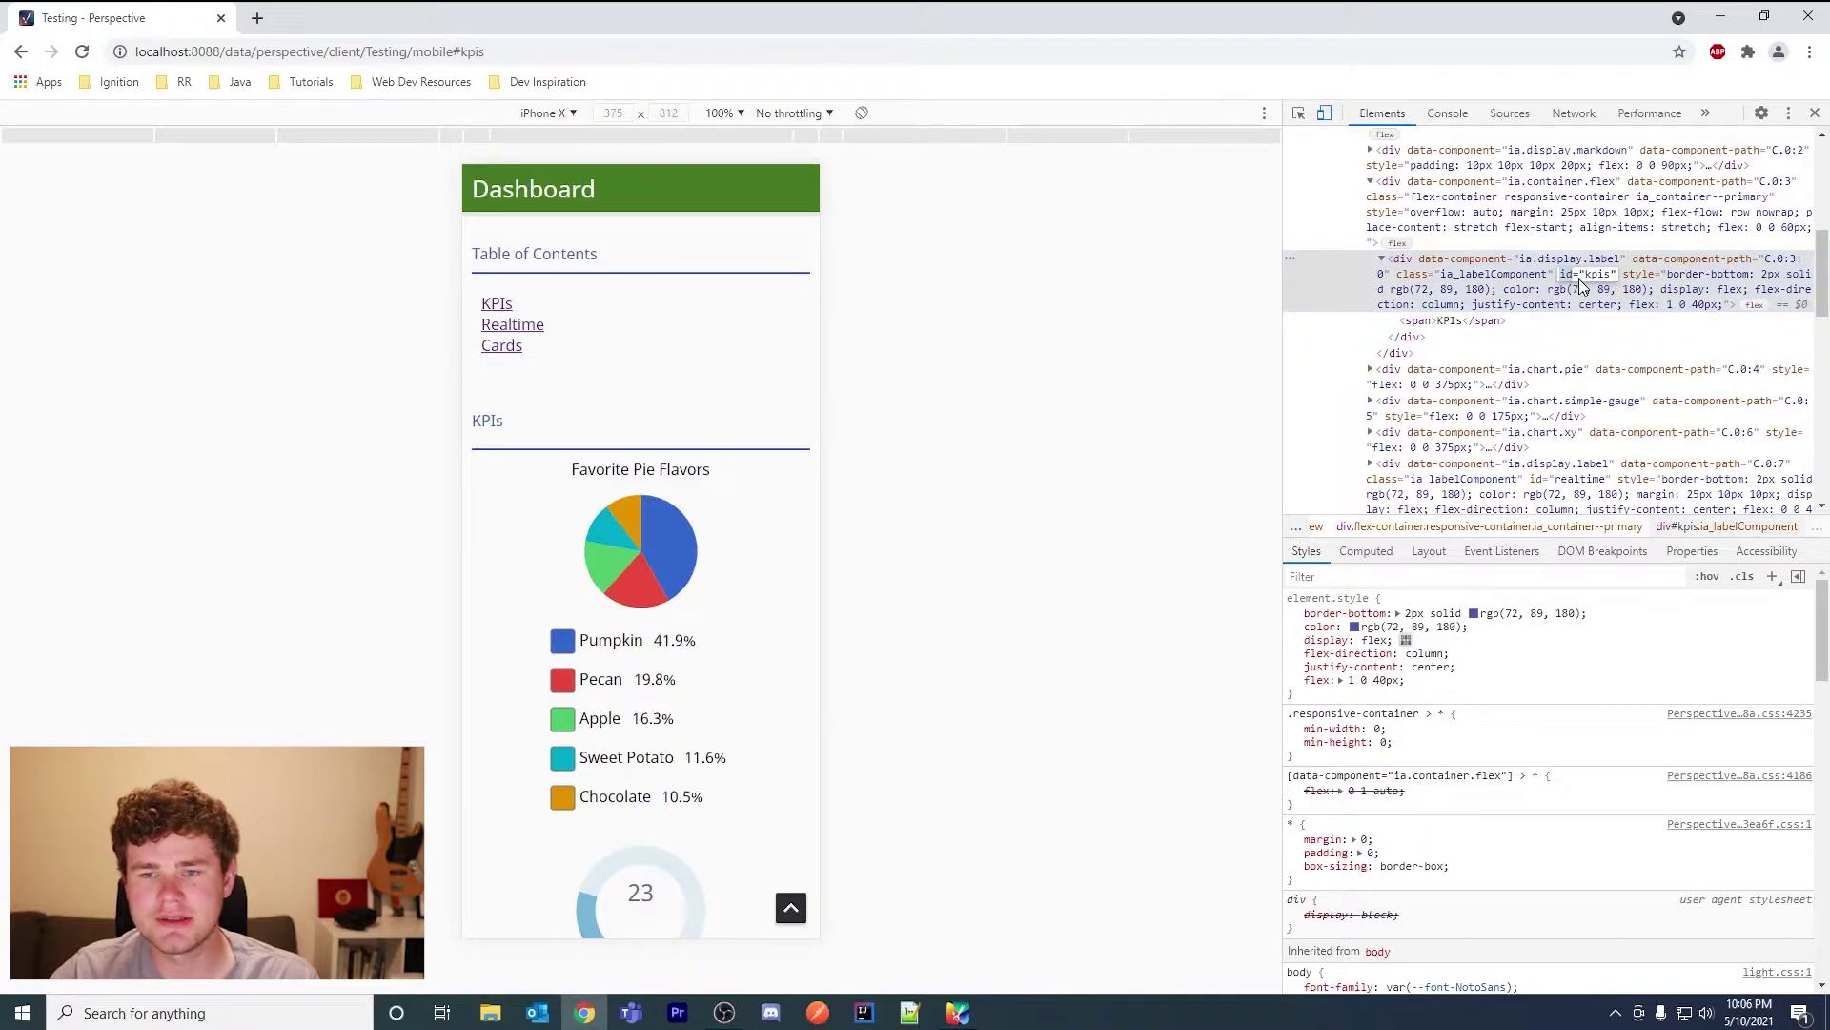
drag(1618, 276, 1568, 277)
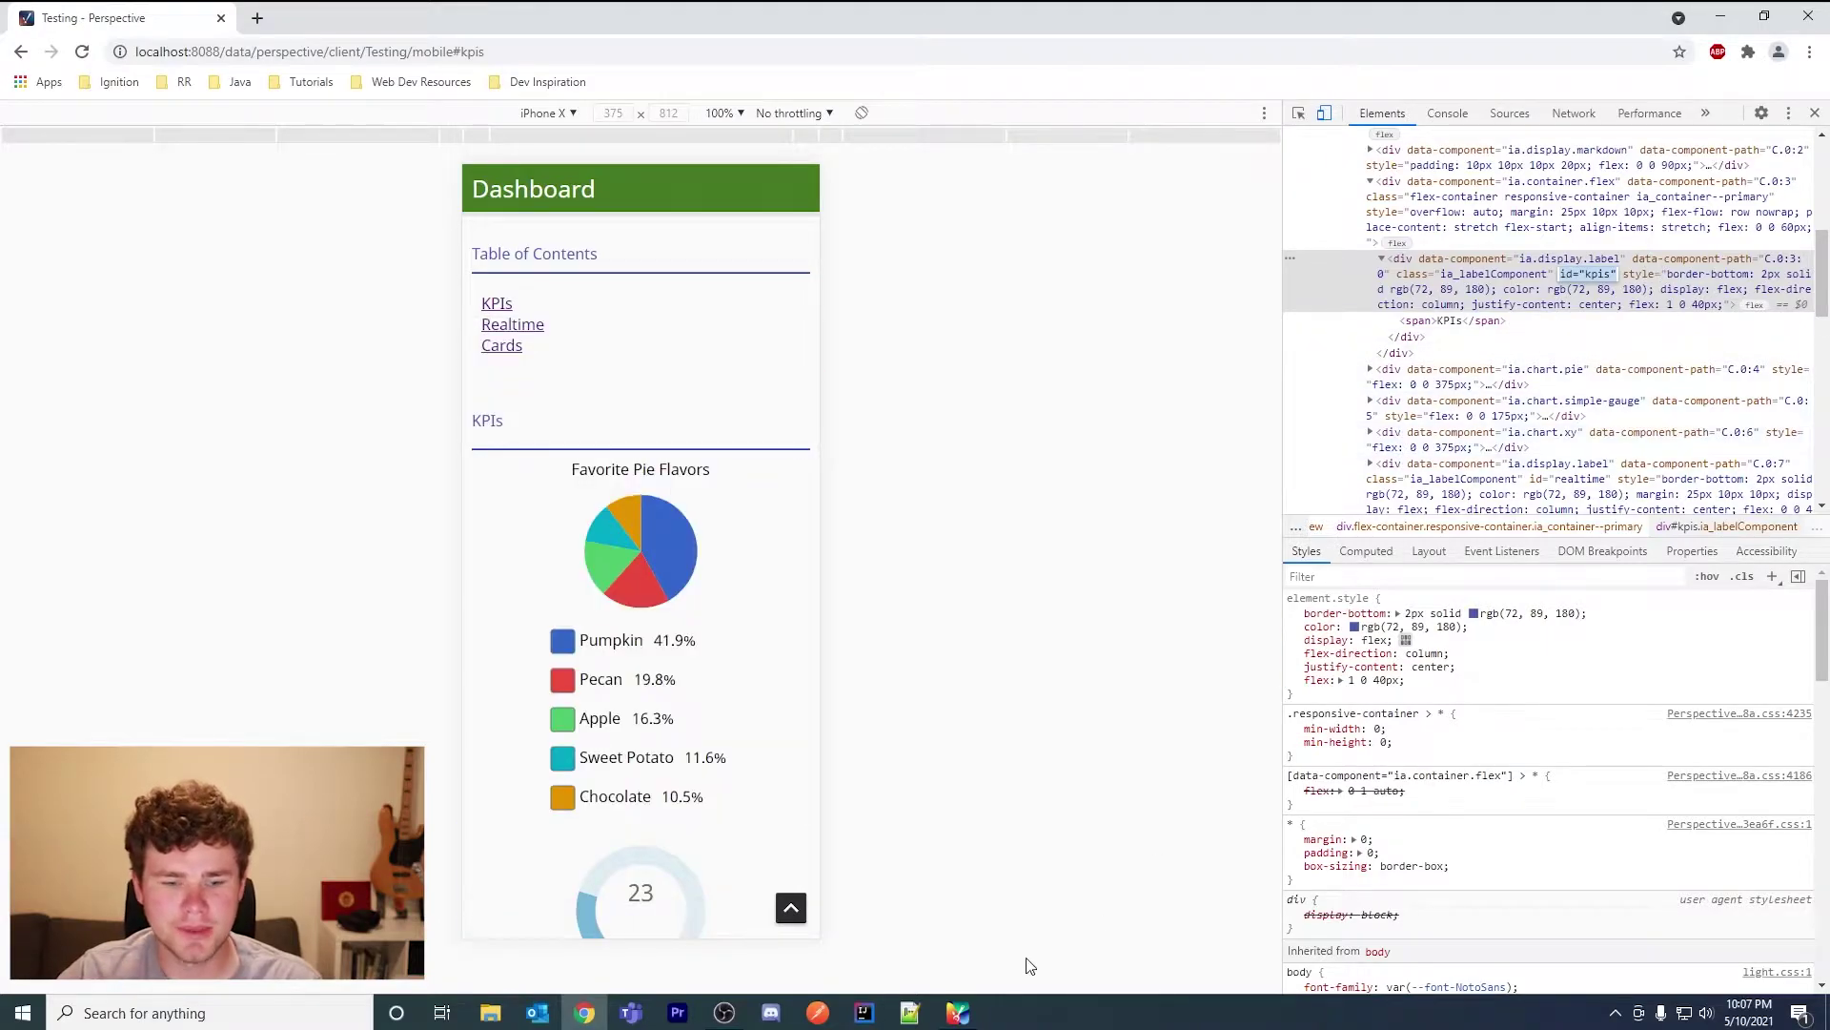
click(960, 1012)
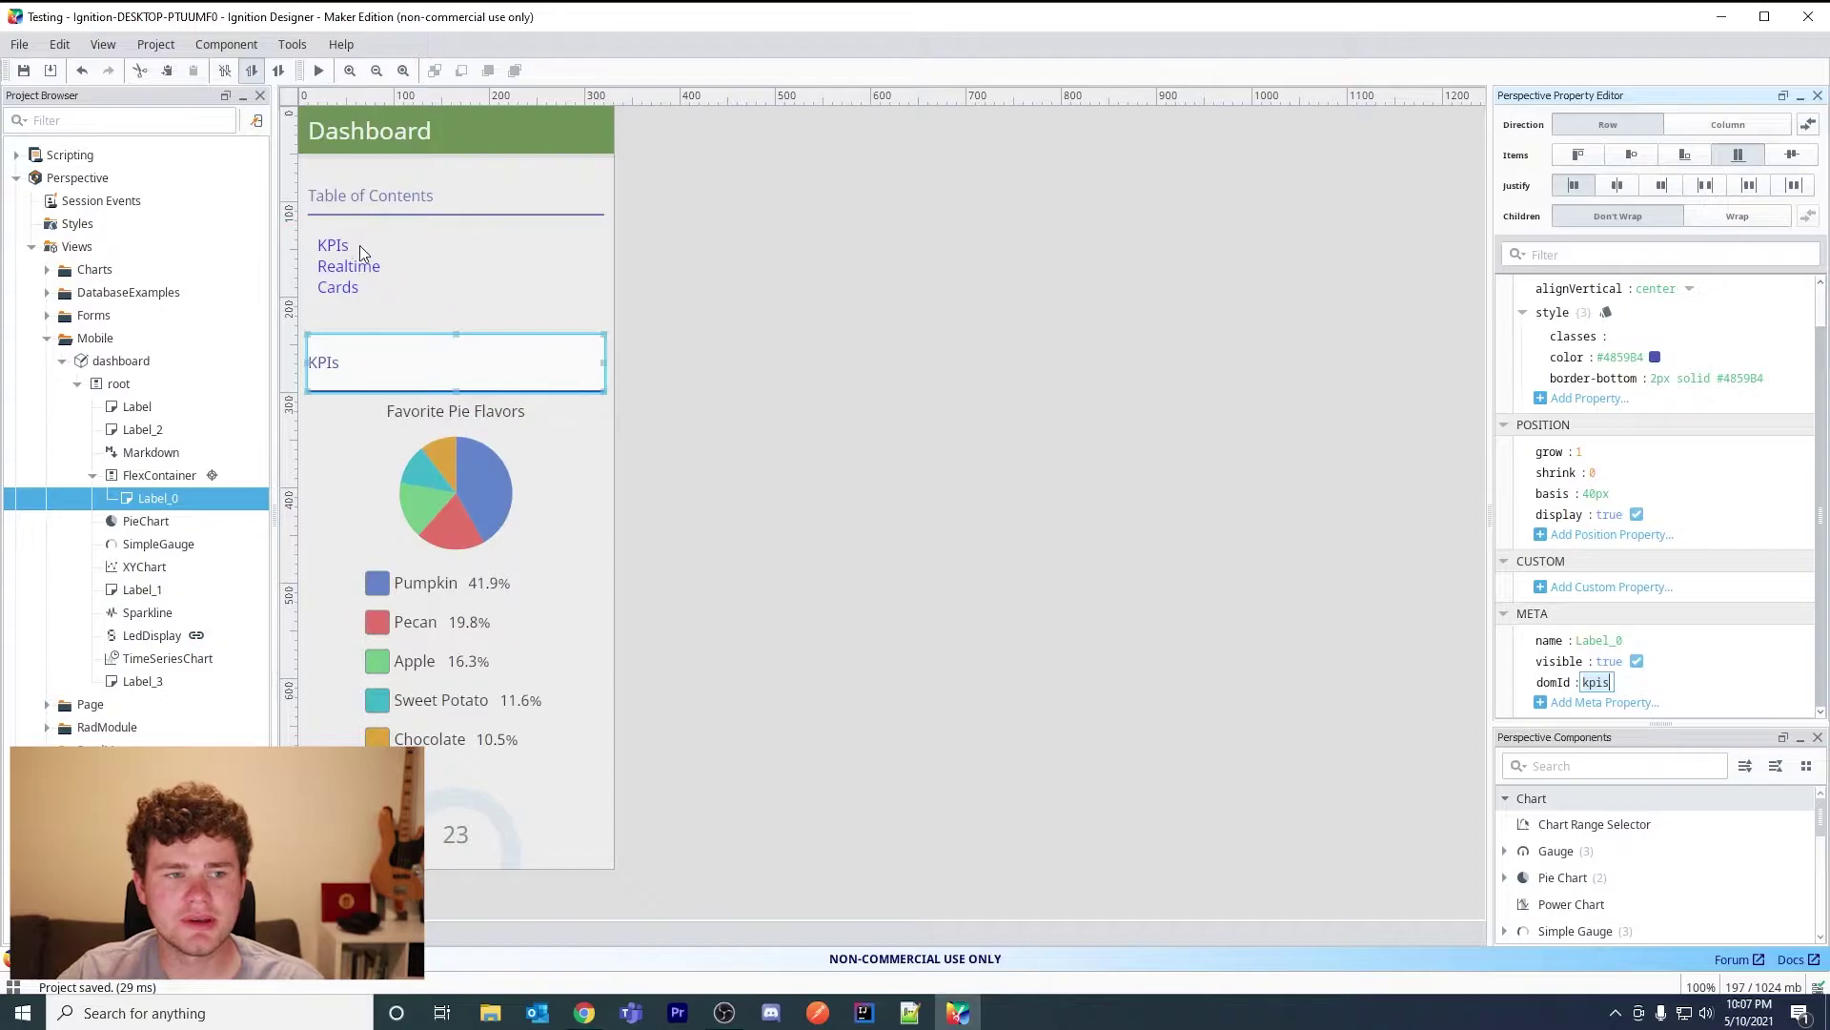
Open the Table of Contents markdown source and delete its <style> block.
click(426, 267)
click(426, 268)
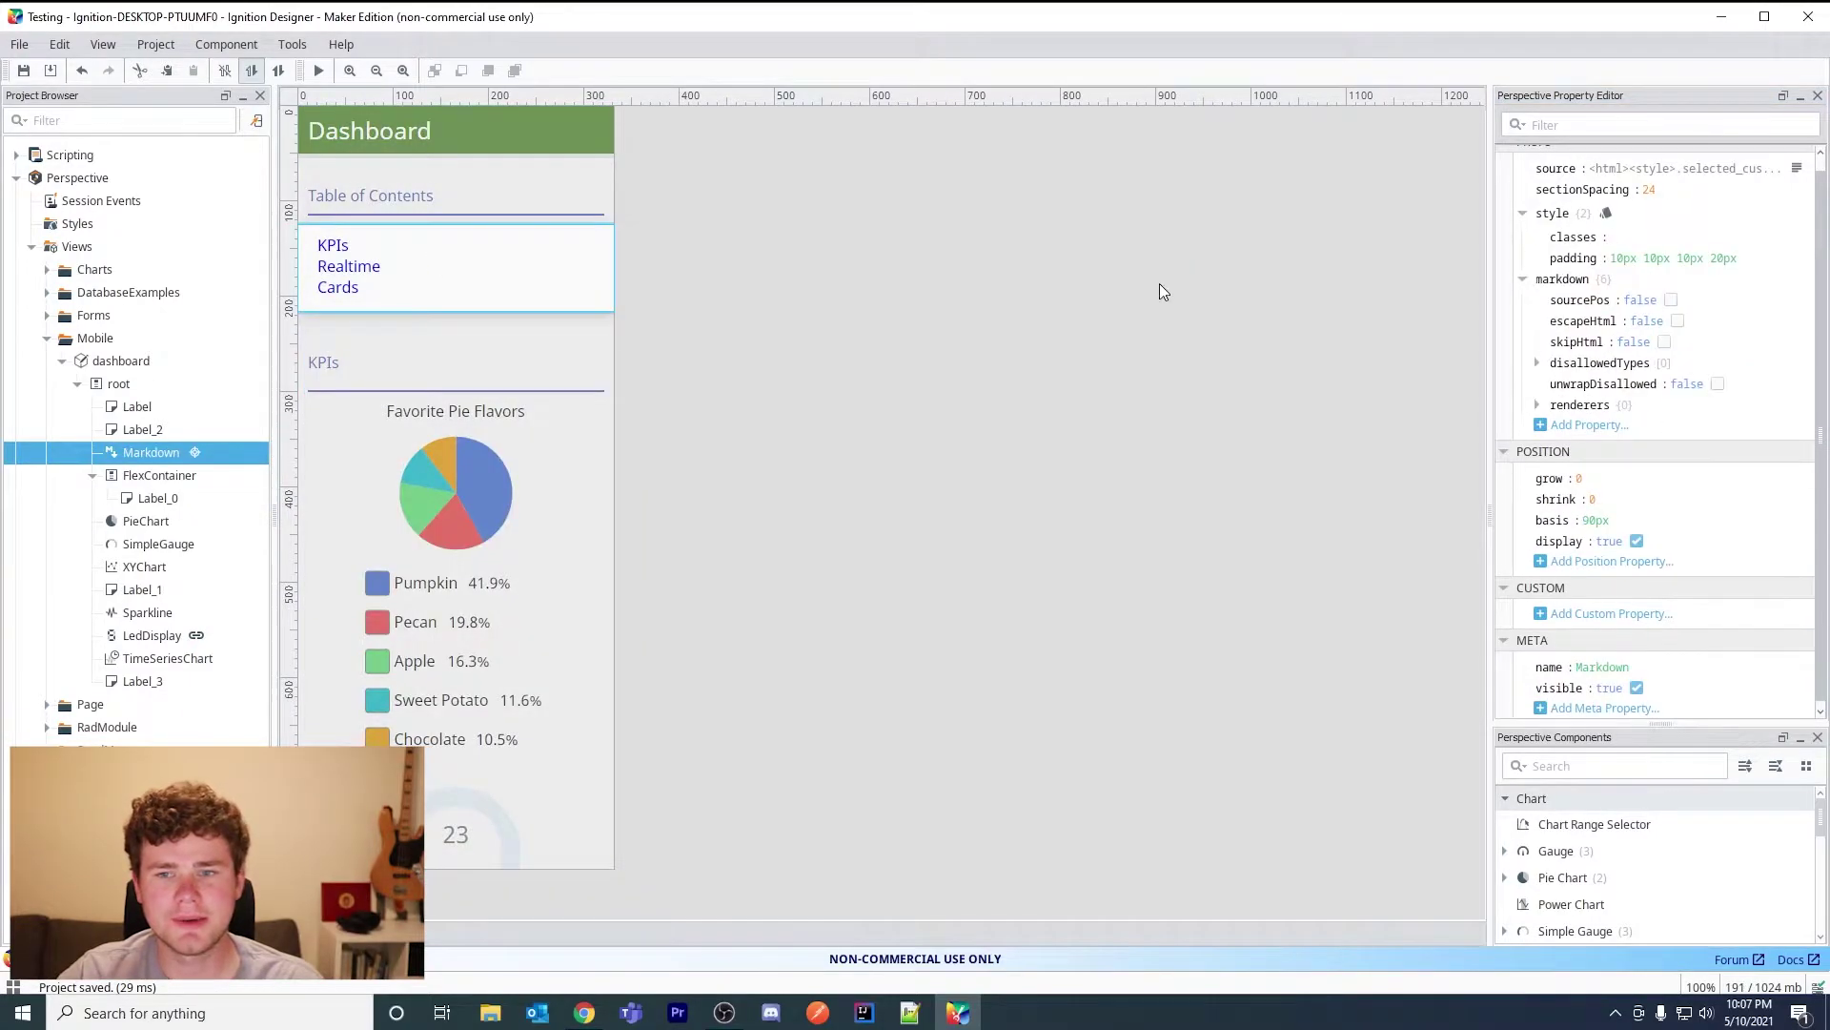
click(1797, 168)
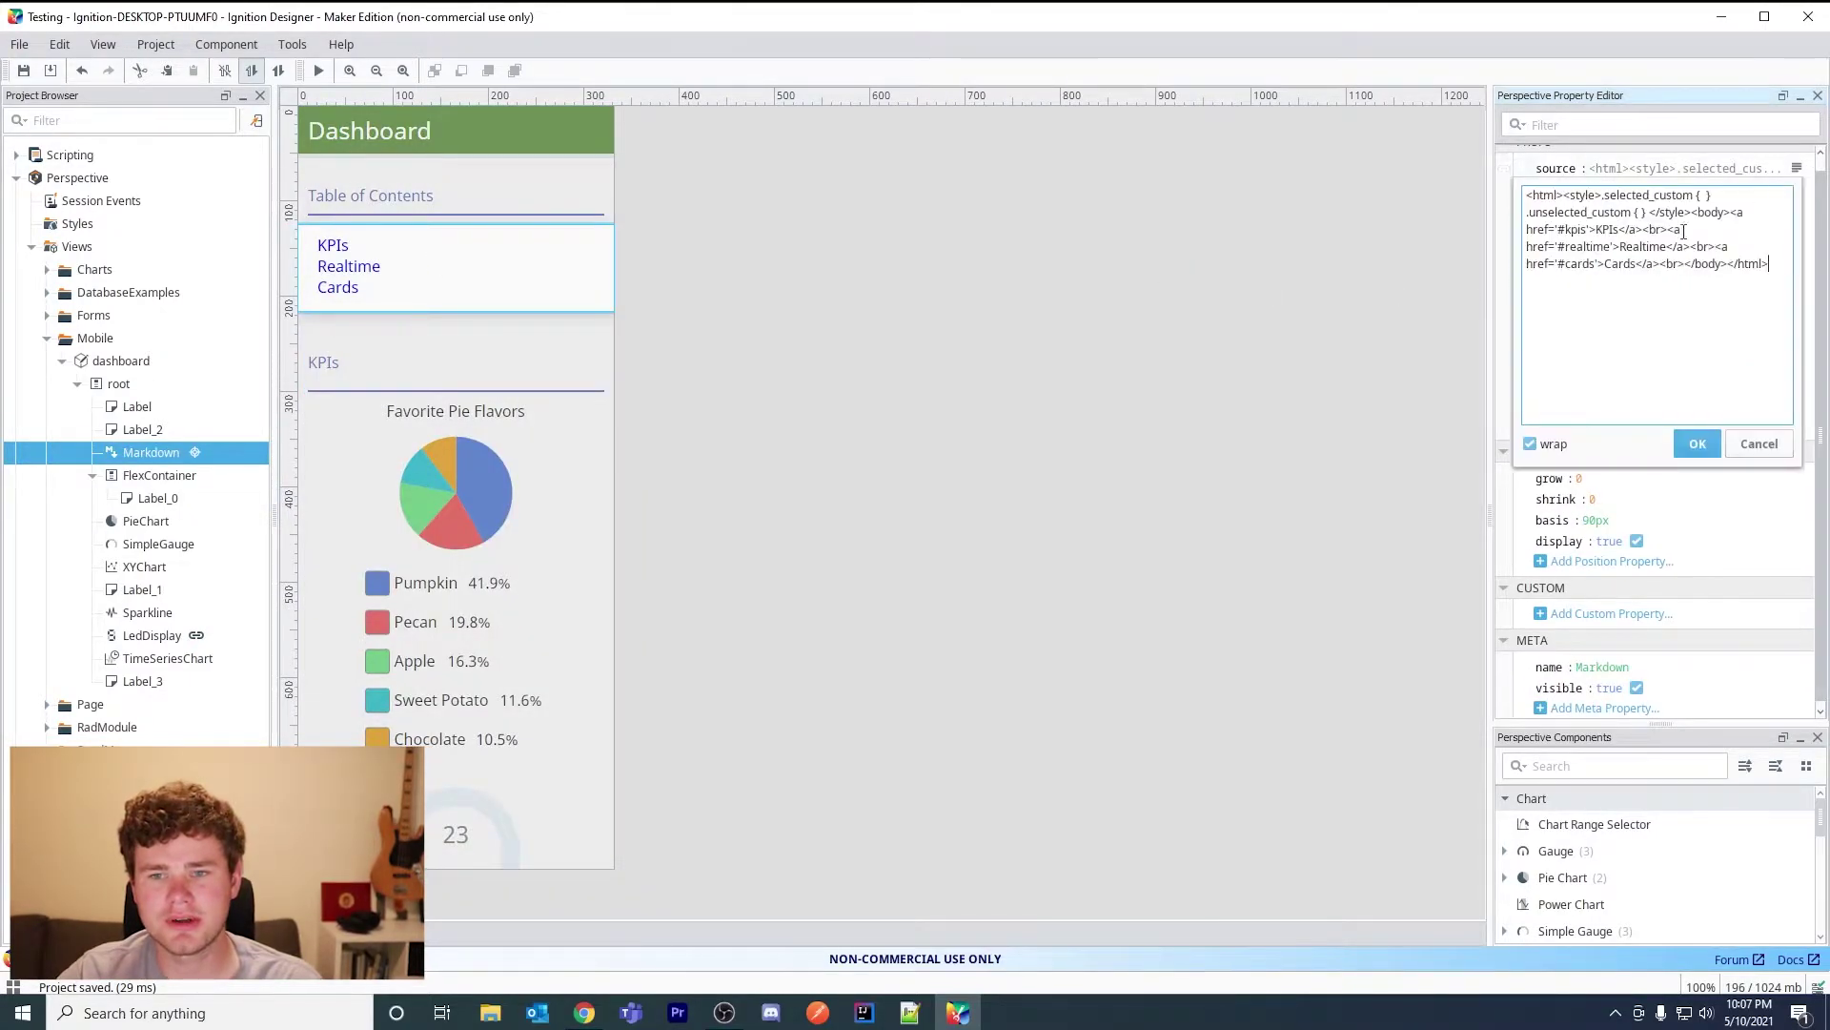
drag(1793, 284, 1462, 187)
click(1760, 309)
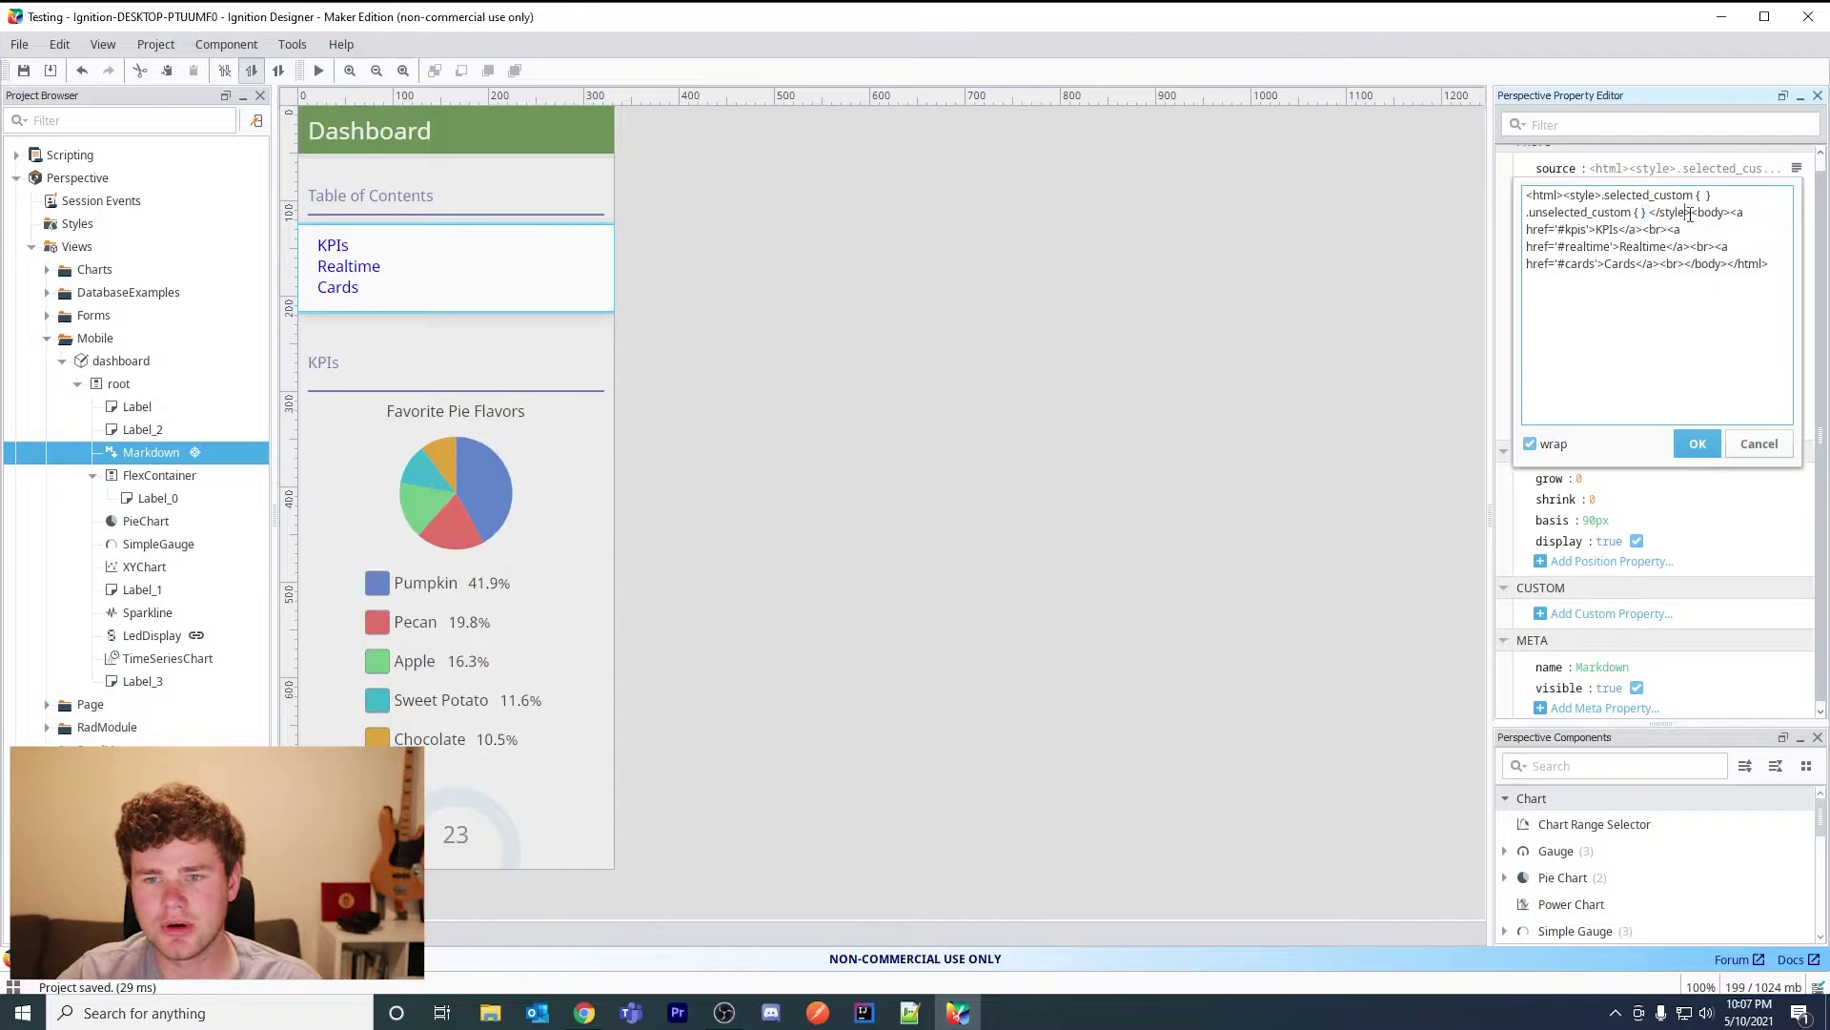
drag(1689, 214, 1571, 195)
key(BackSpace)
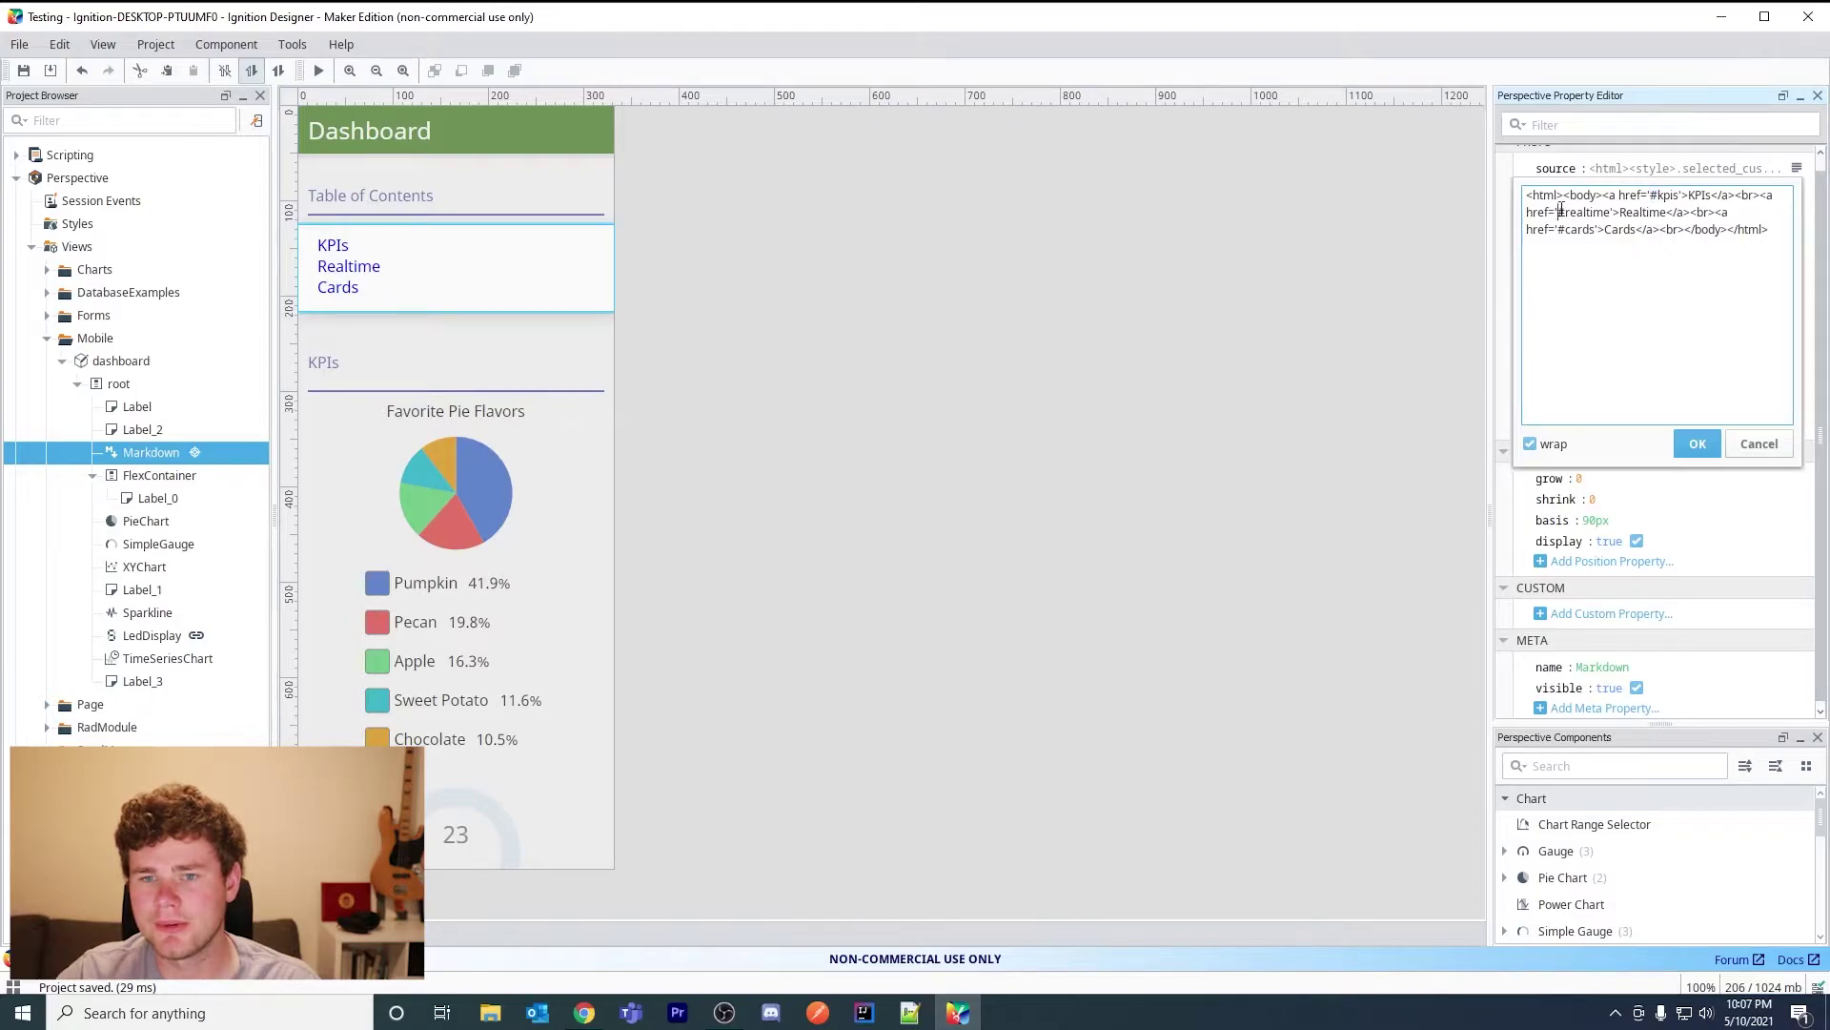
Check the #realtime and #cards link targets and confirm the edited source.
mouse_move(1565, 212)
mouse_down()
mouse_move(1607, 214)
mouse_move(1594, 230)
mouse_up()
click(1717, 312)
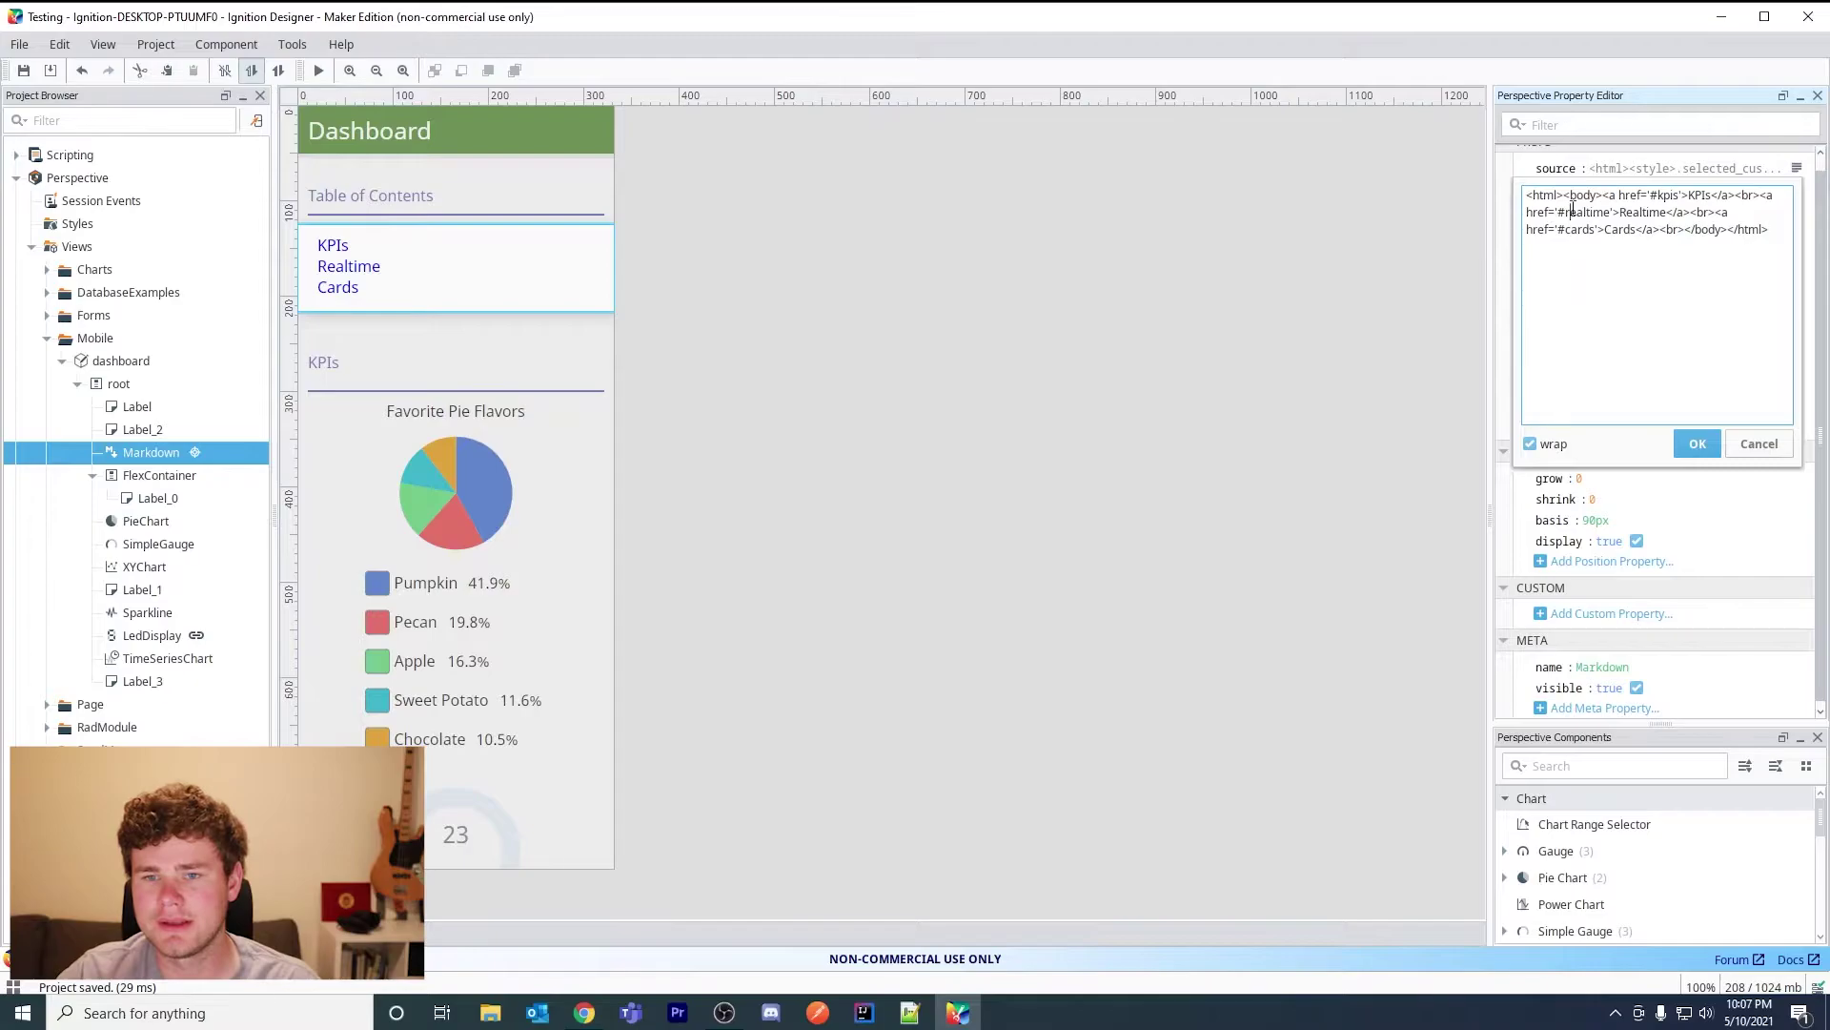
double_click(1571, 210)
click(1668, 196)
double_click(1578, 232)
click(1698, 443)
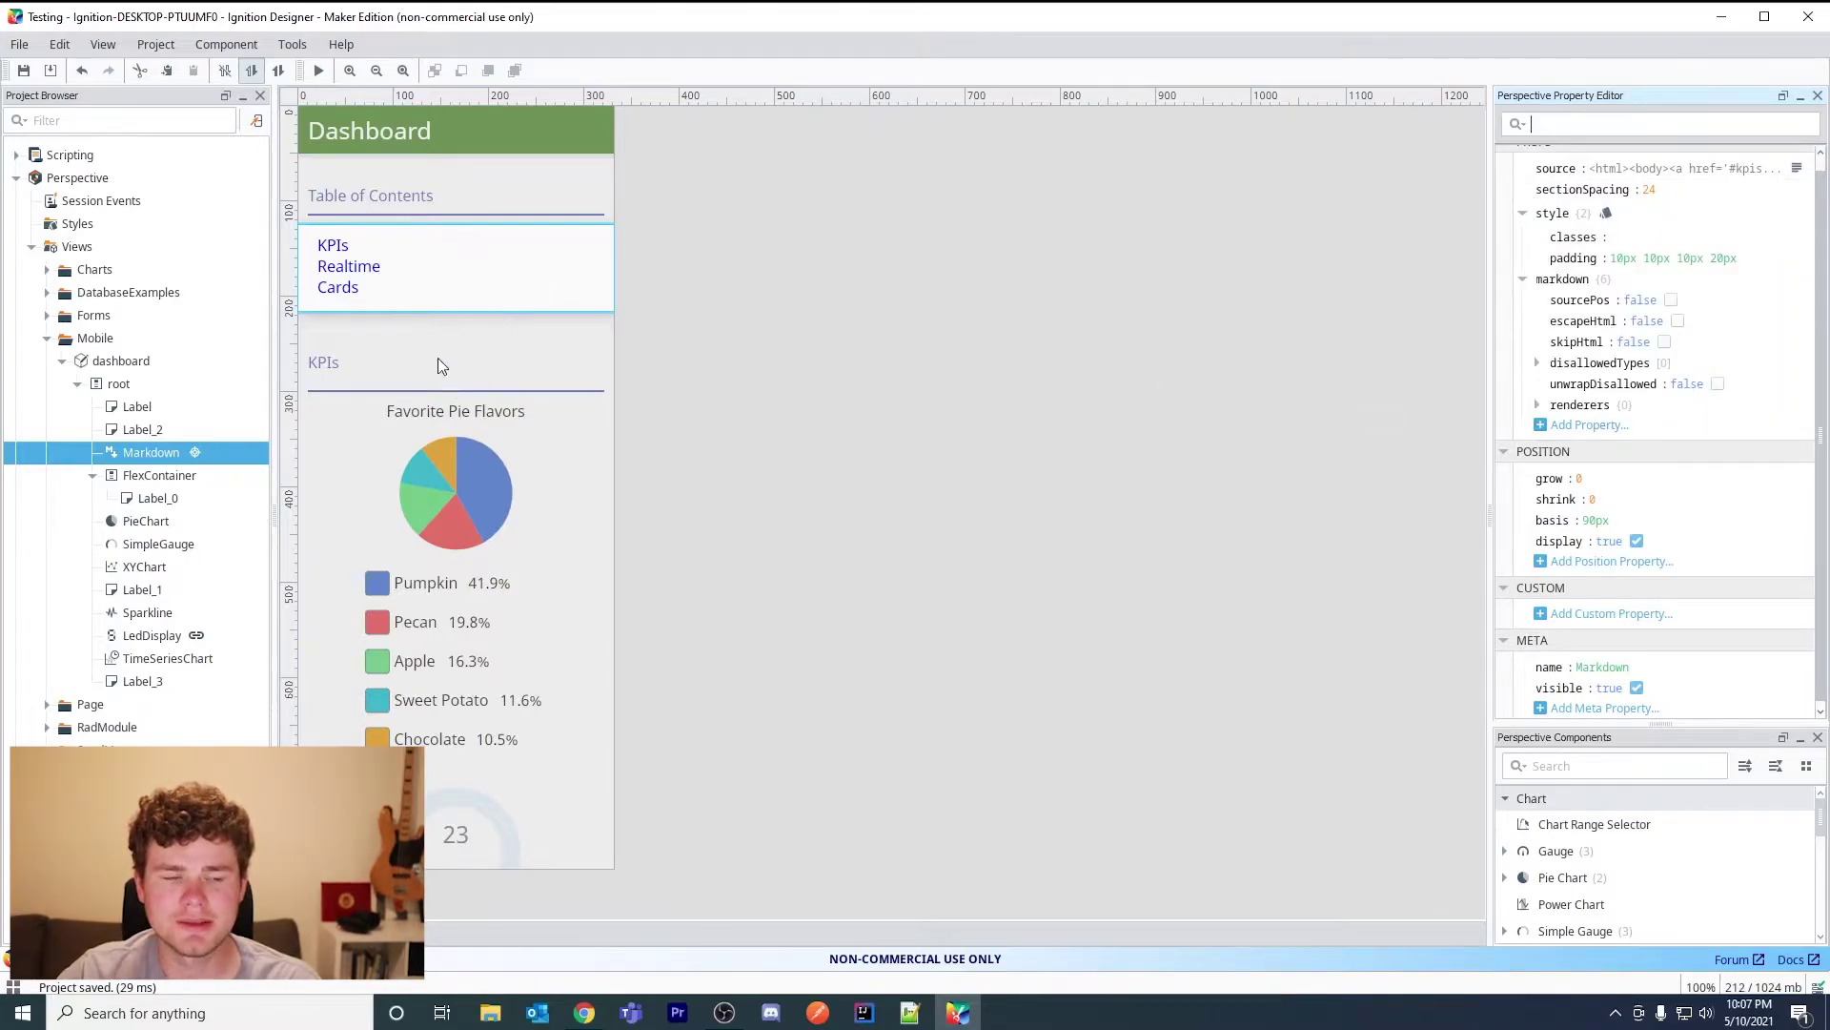
click(349, 374)
double_click(343, 368)
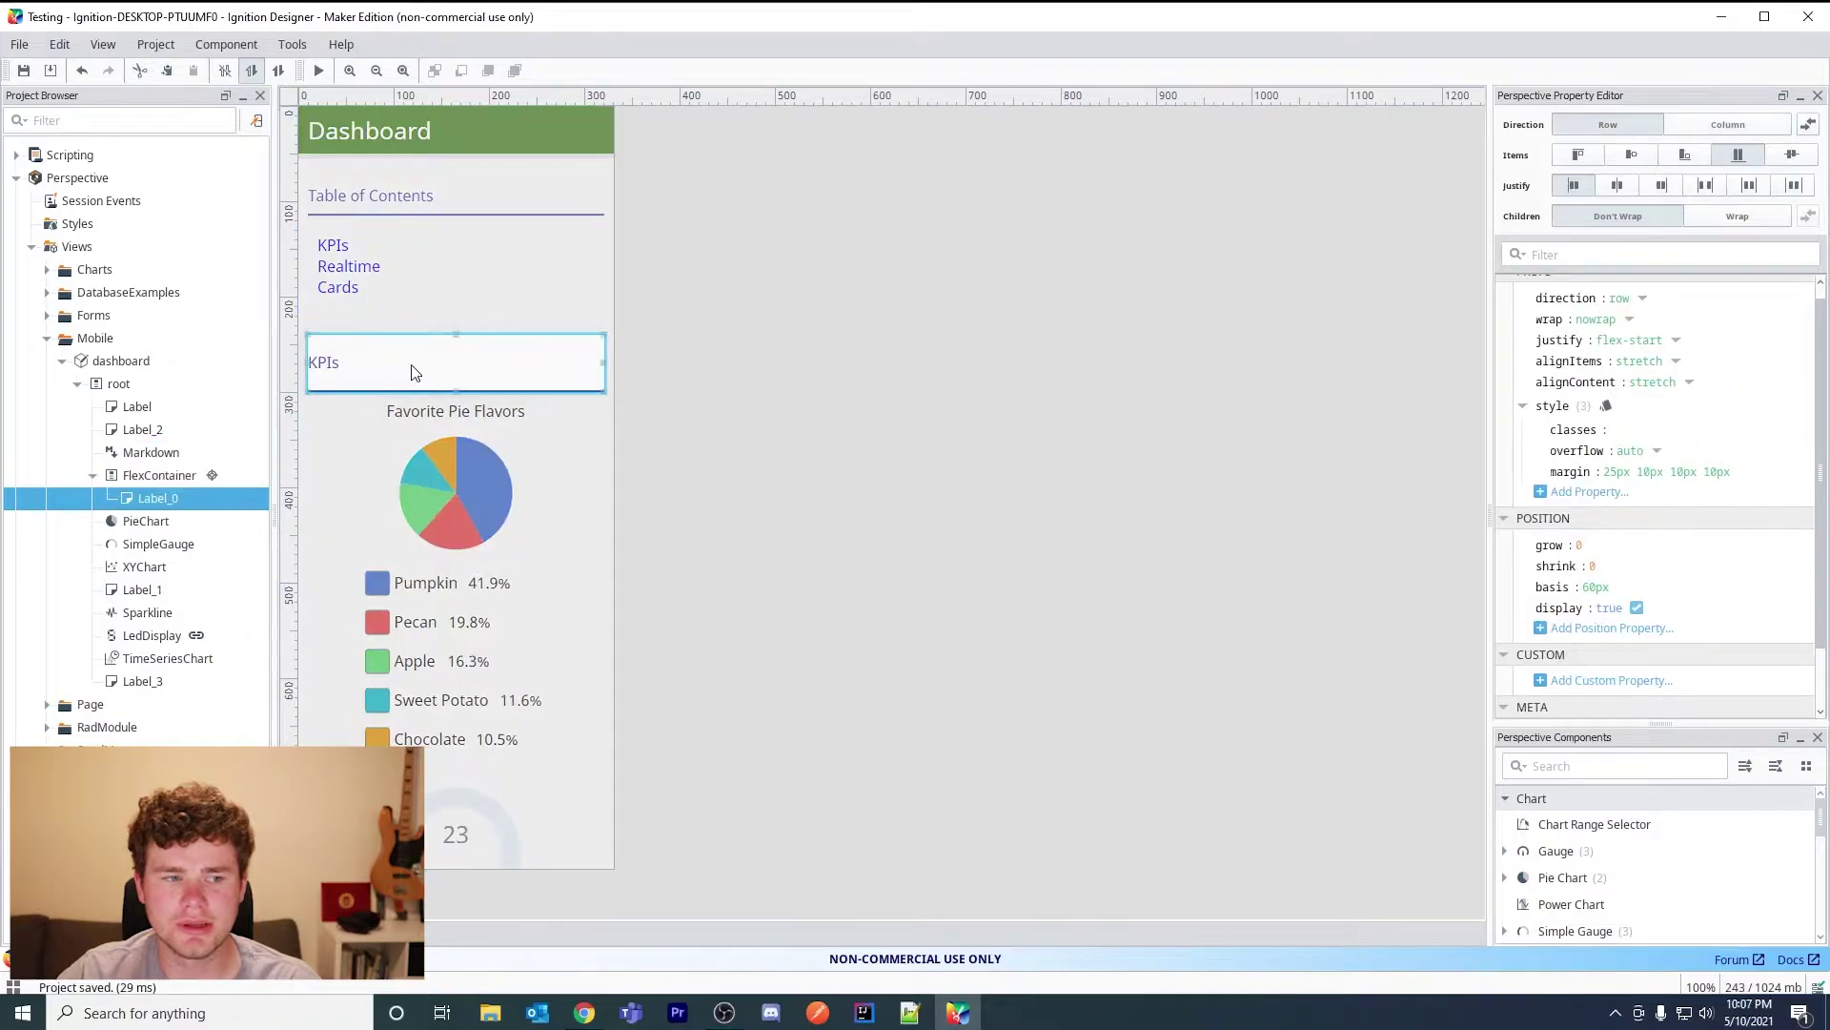
scroll(1621, 634, down, 1)
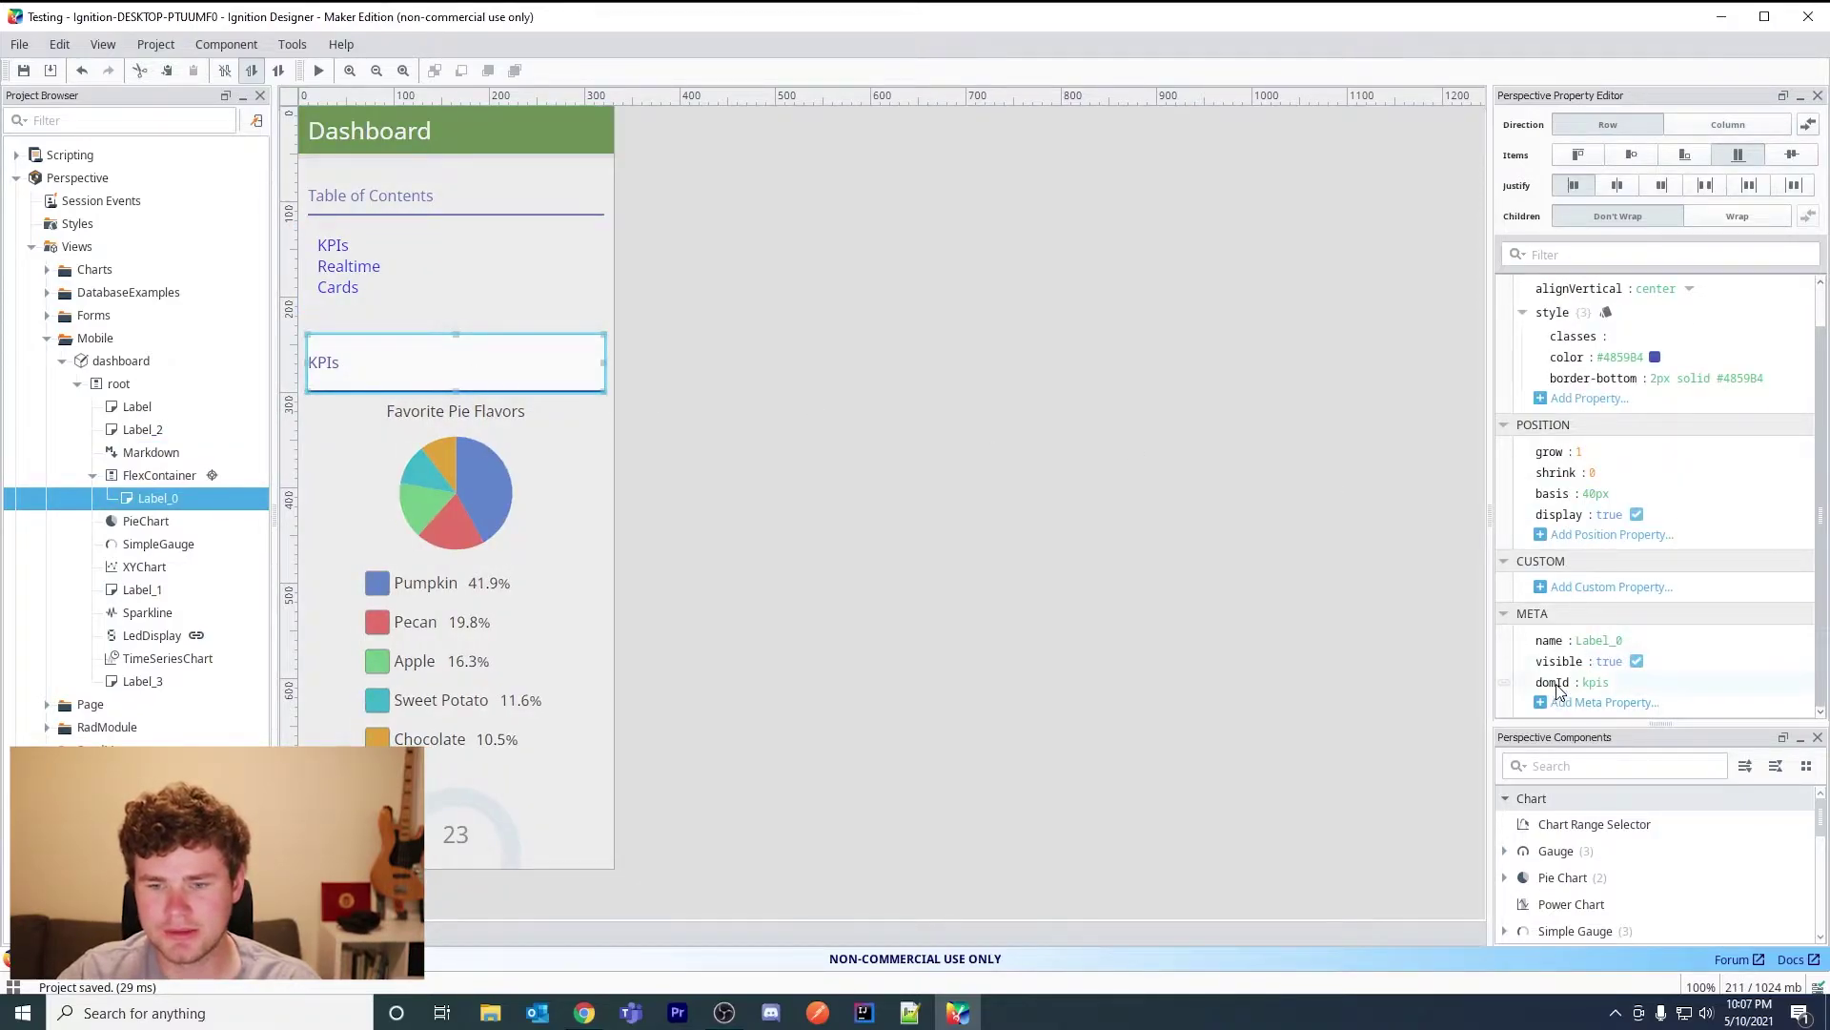
click(442, 620)
scroll(604, 396, down, 5)
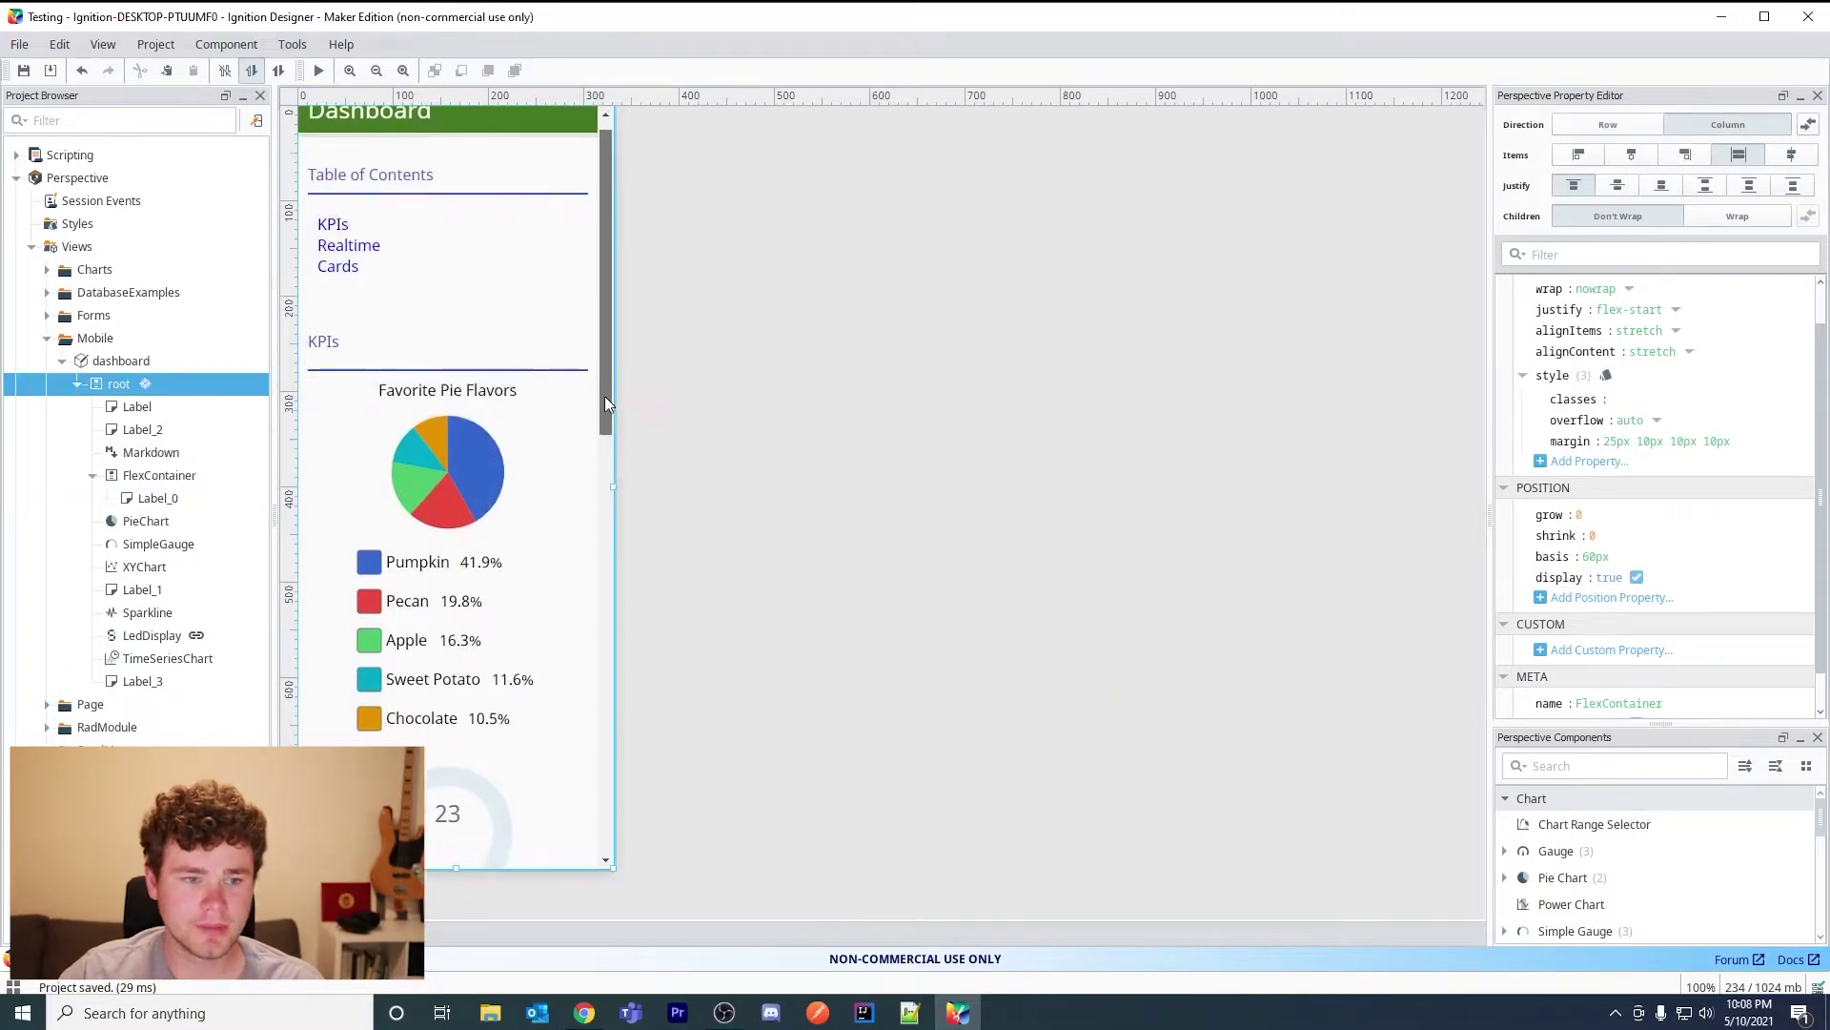
scroll(563, 537, down, 6)
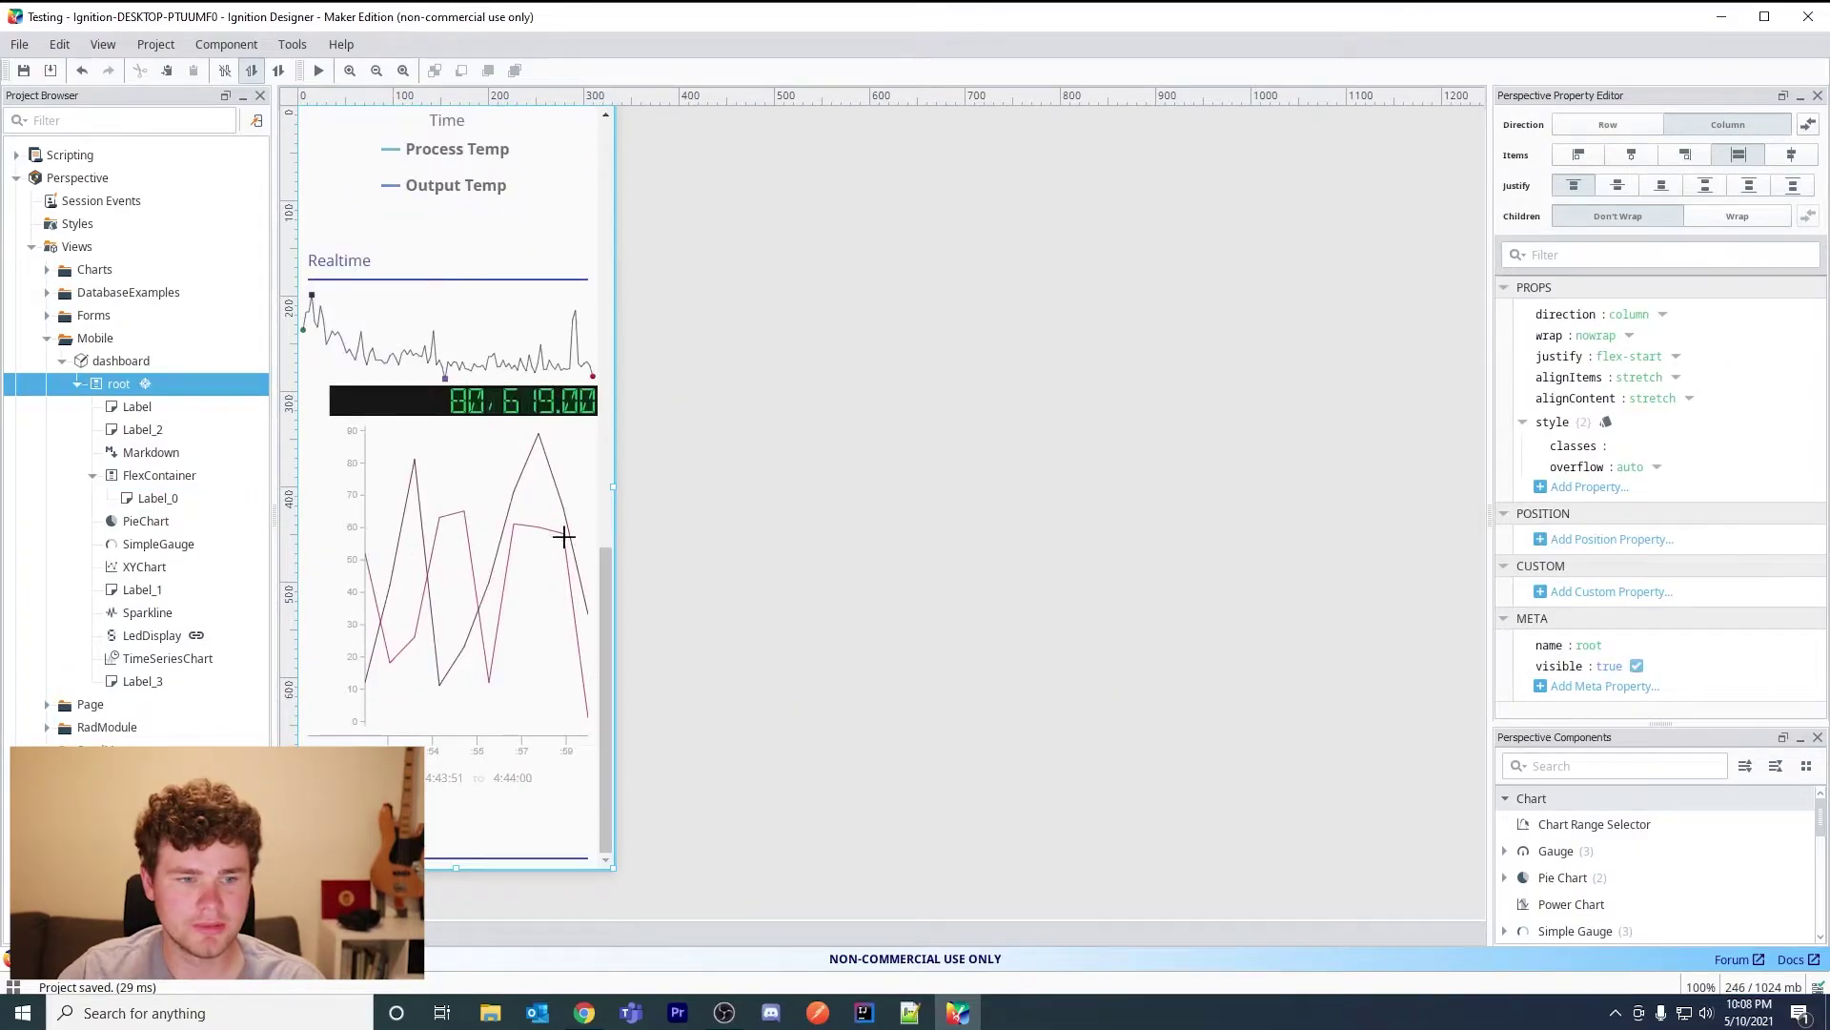
click(432, 267)
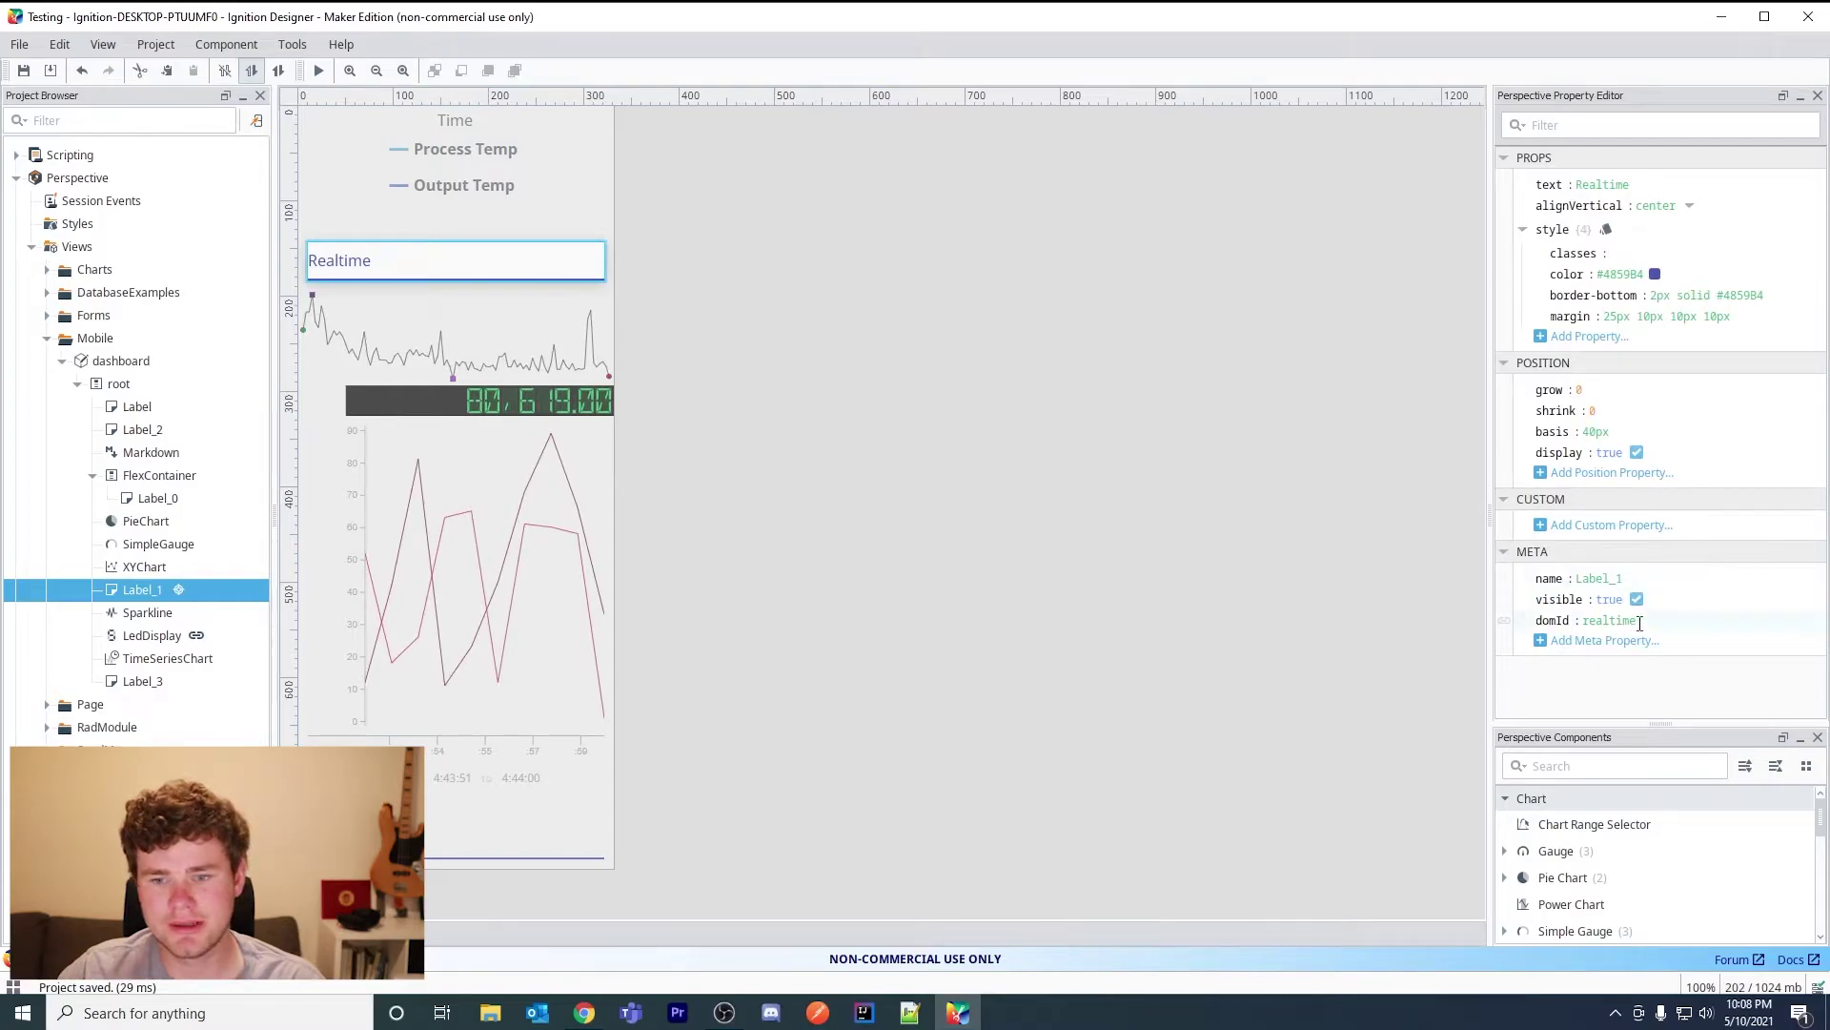
click(523, 460)
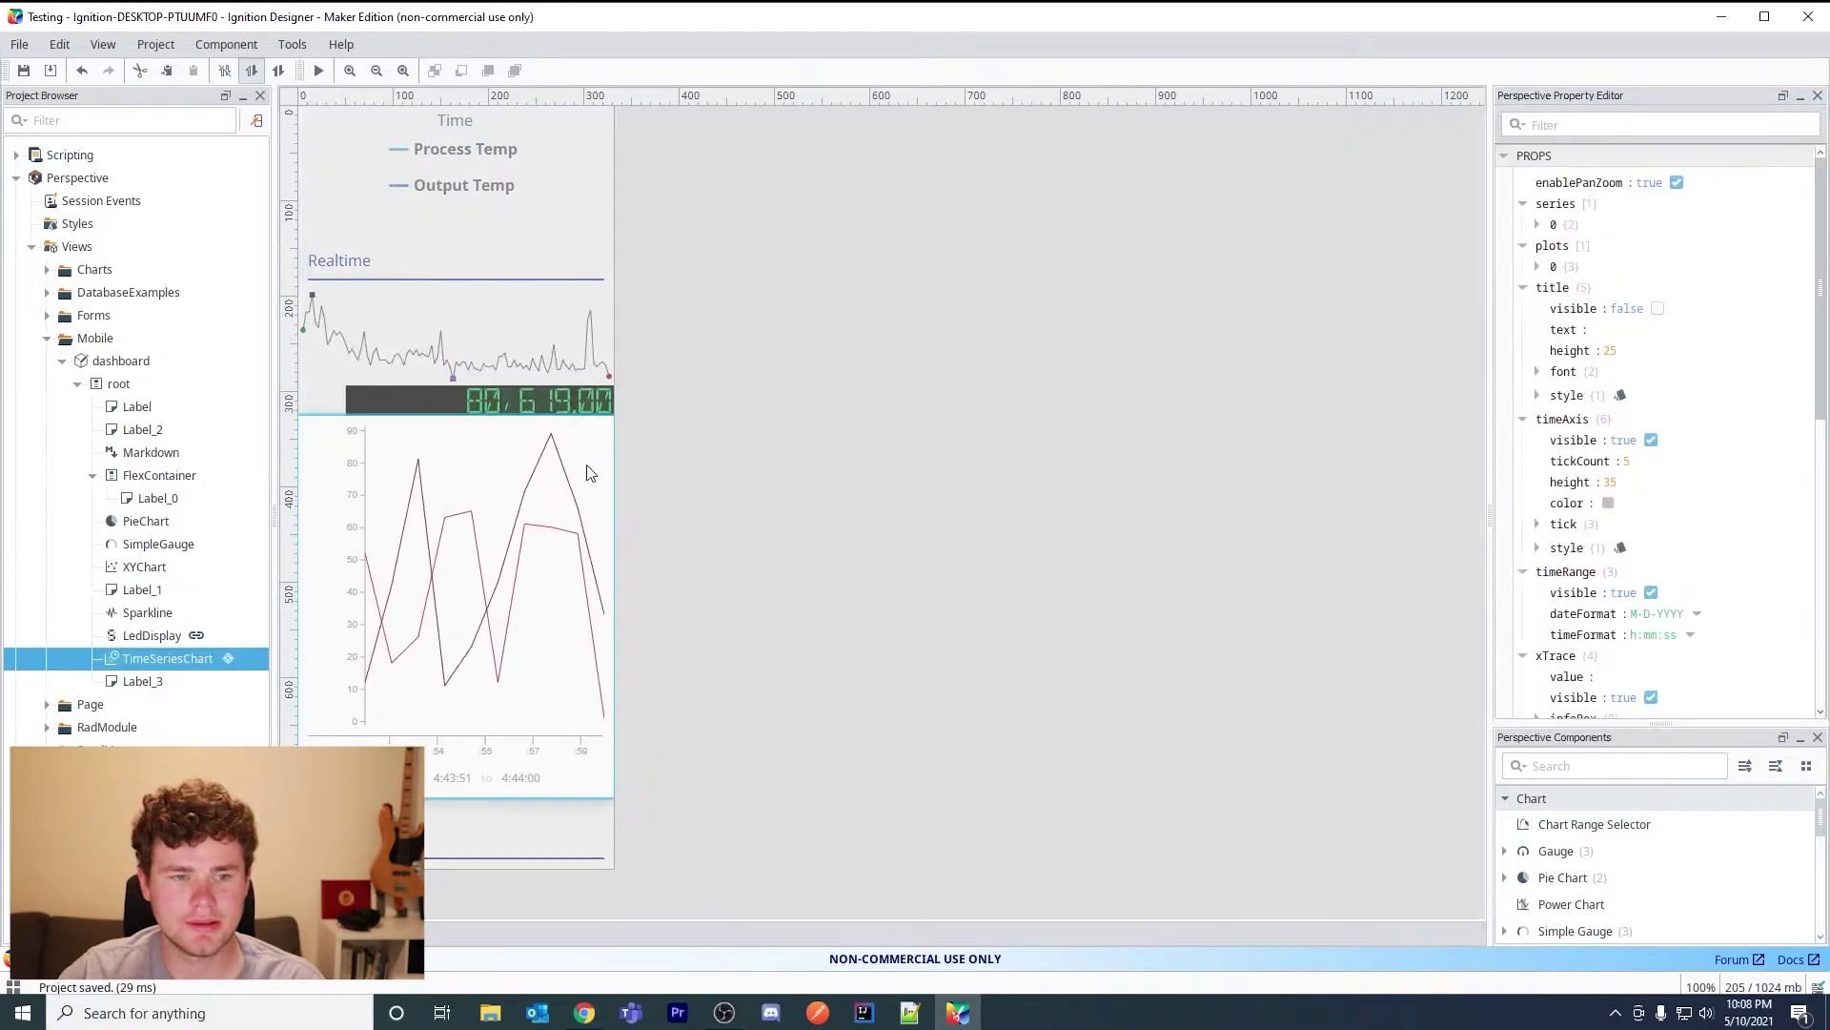
click(425, 850)
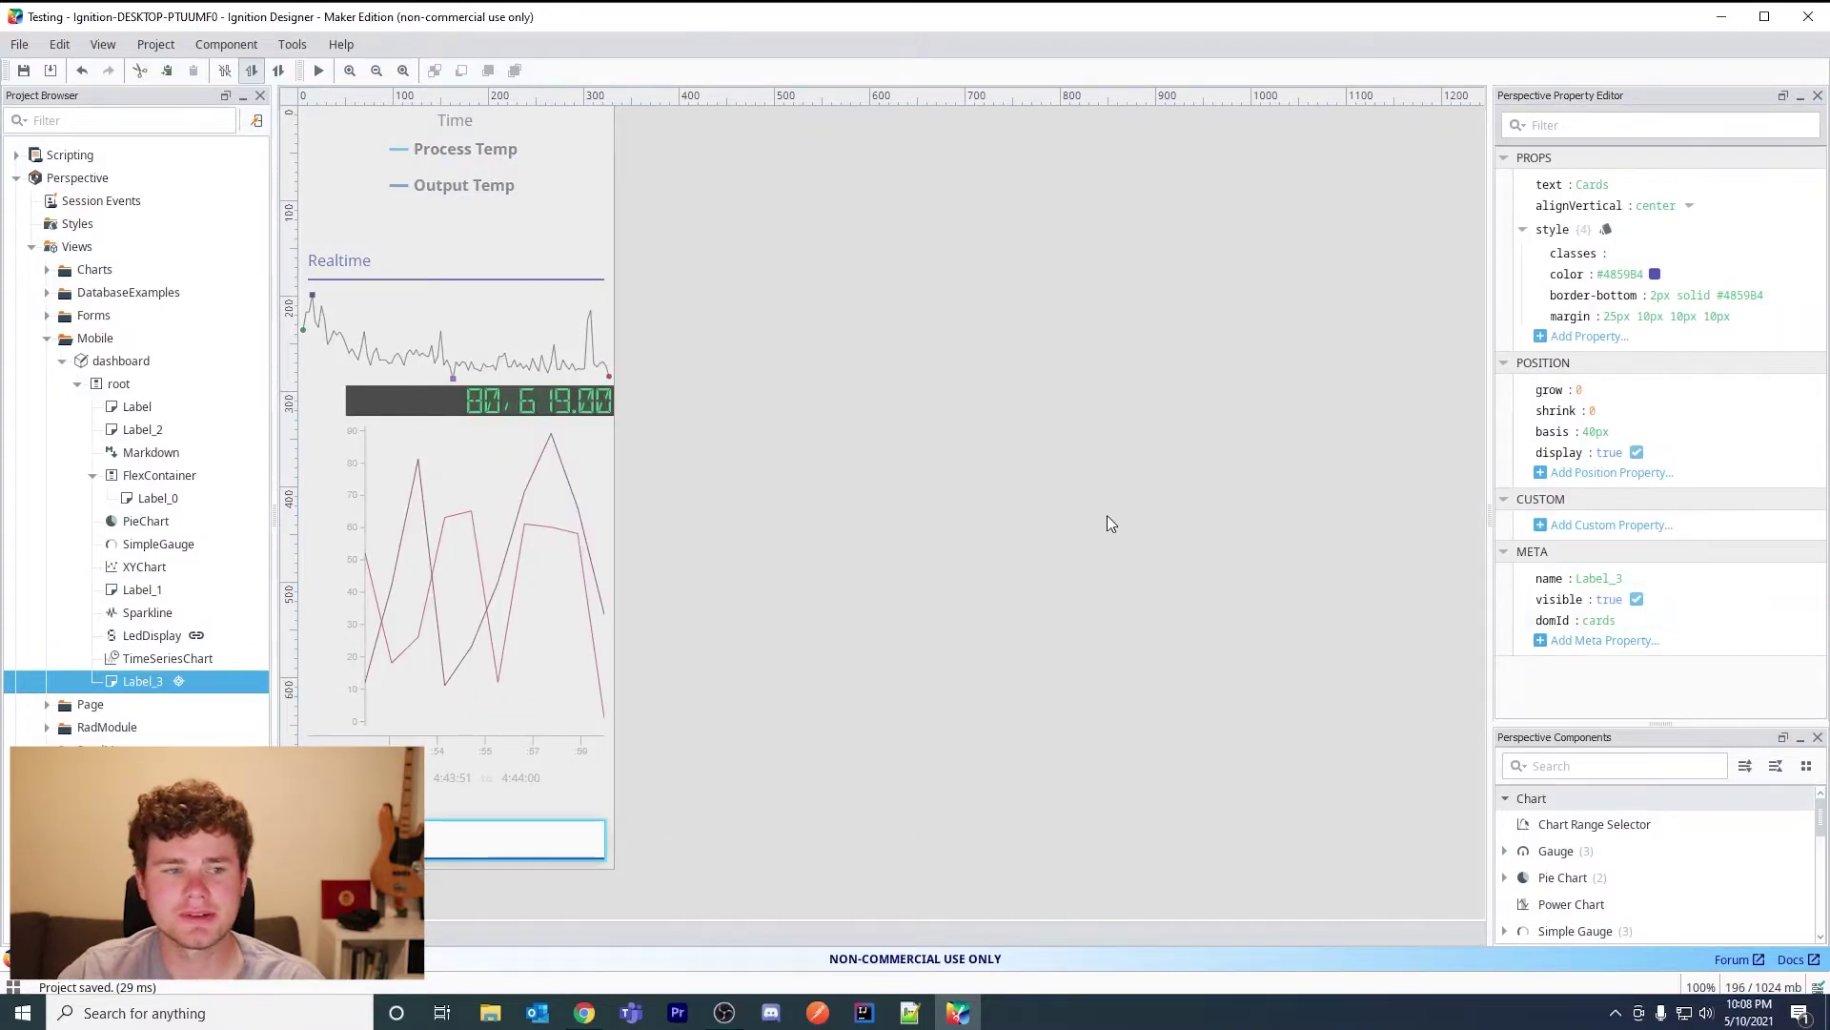
Run the dashboard in preview mode and scroll to test the KPIs, Realtime and Cards links.
click(318, 71)
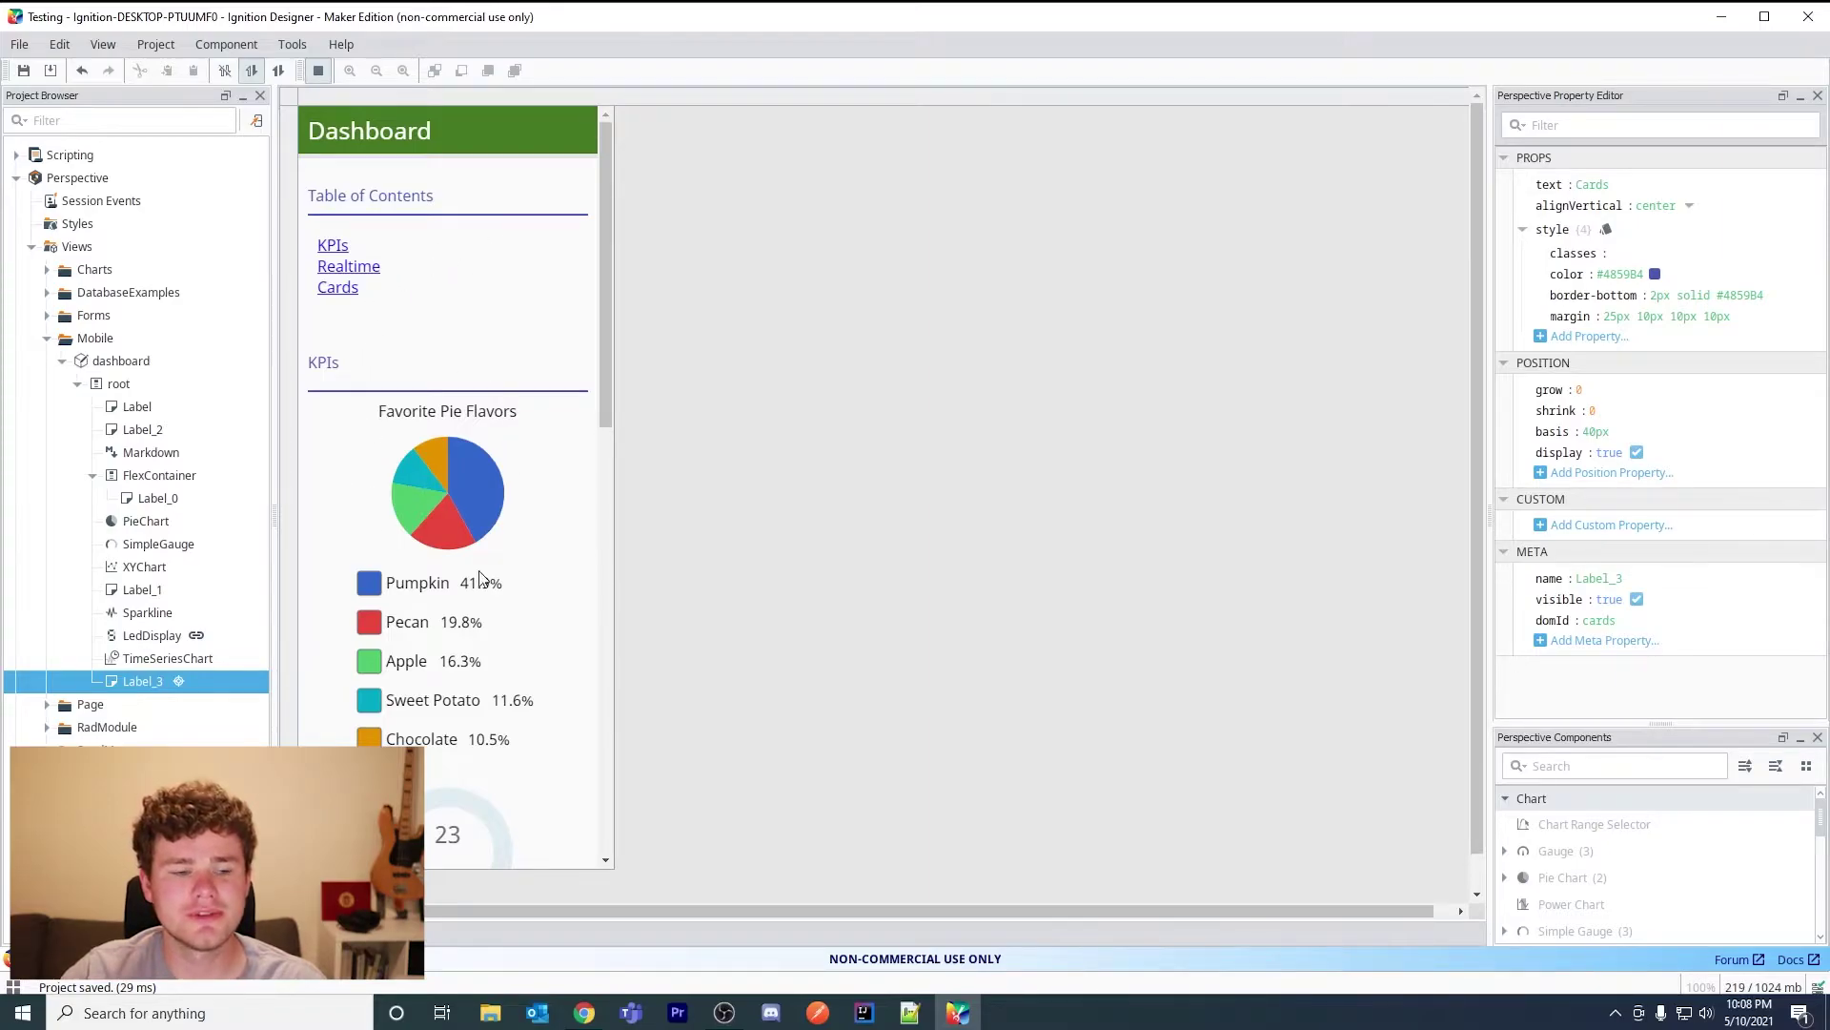
scroll(416, 410, down, 5)
scroll(417, 410, up, 5)
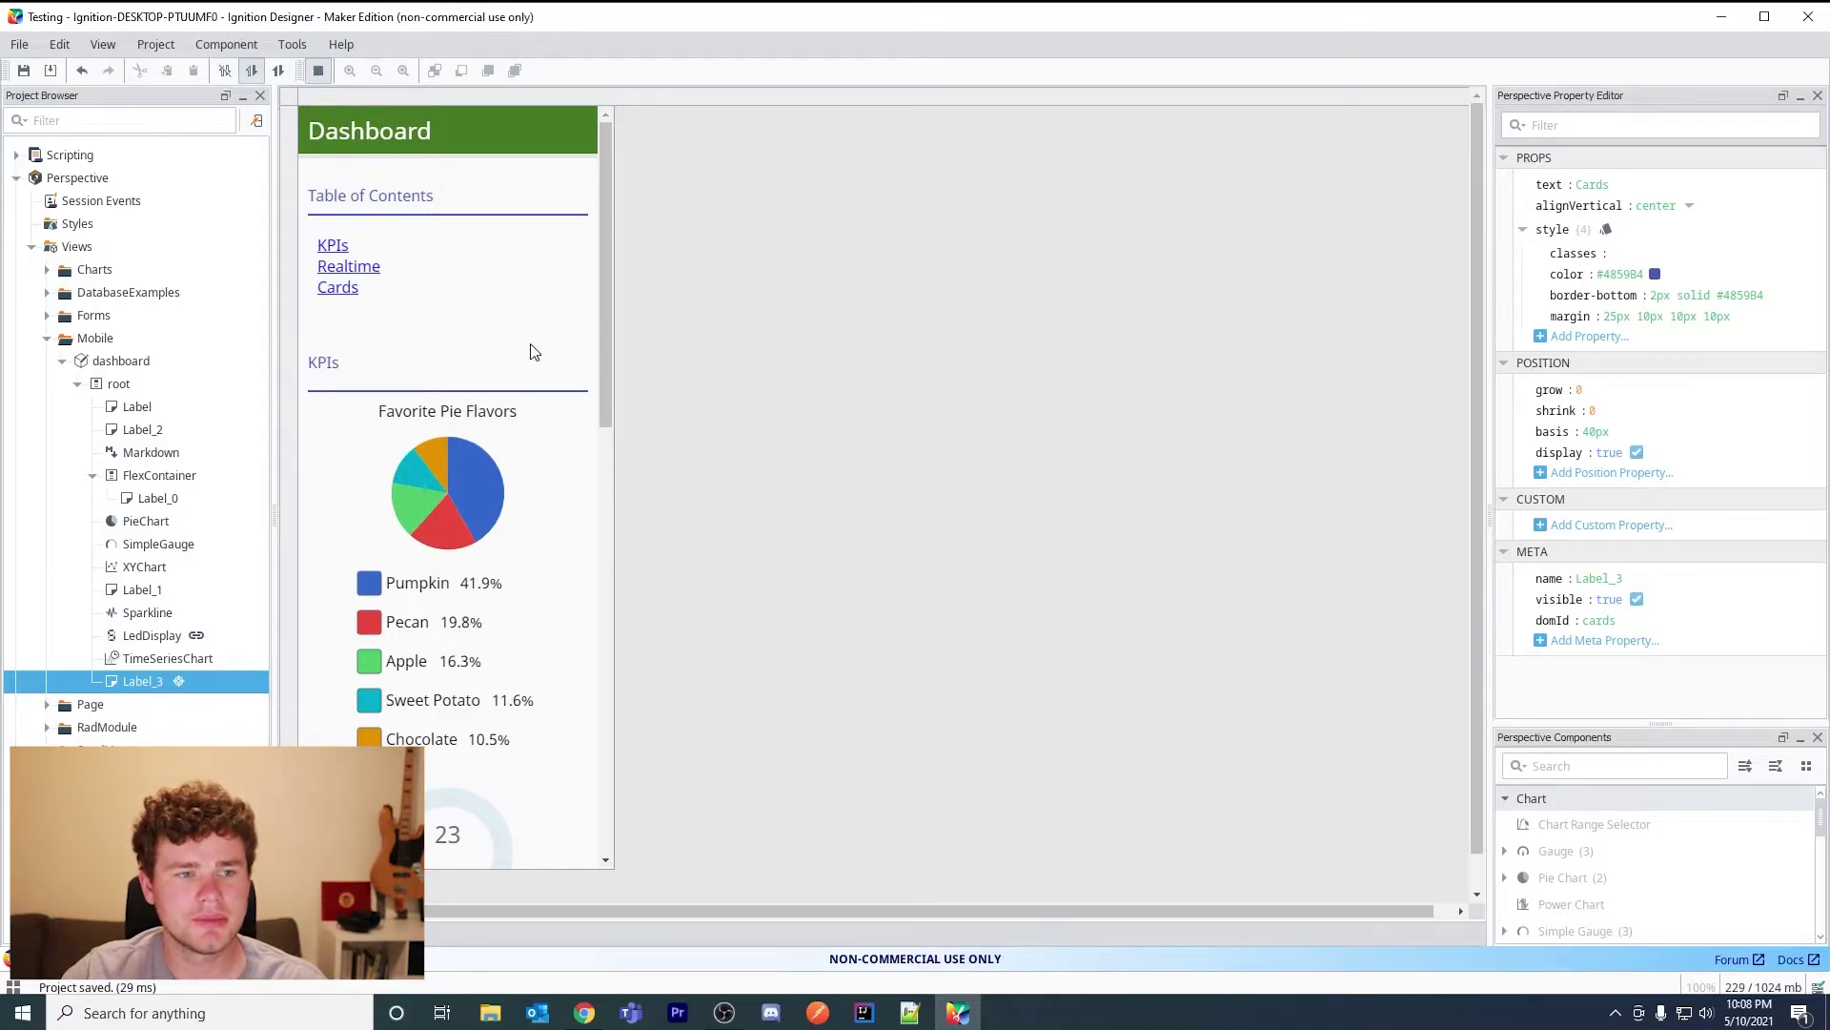
Leave preview mode and search the Perspective Components for 'button'.
key(F5)
click(559, 303)
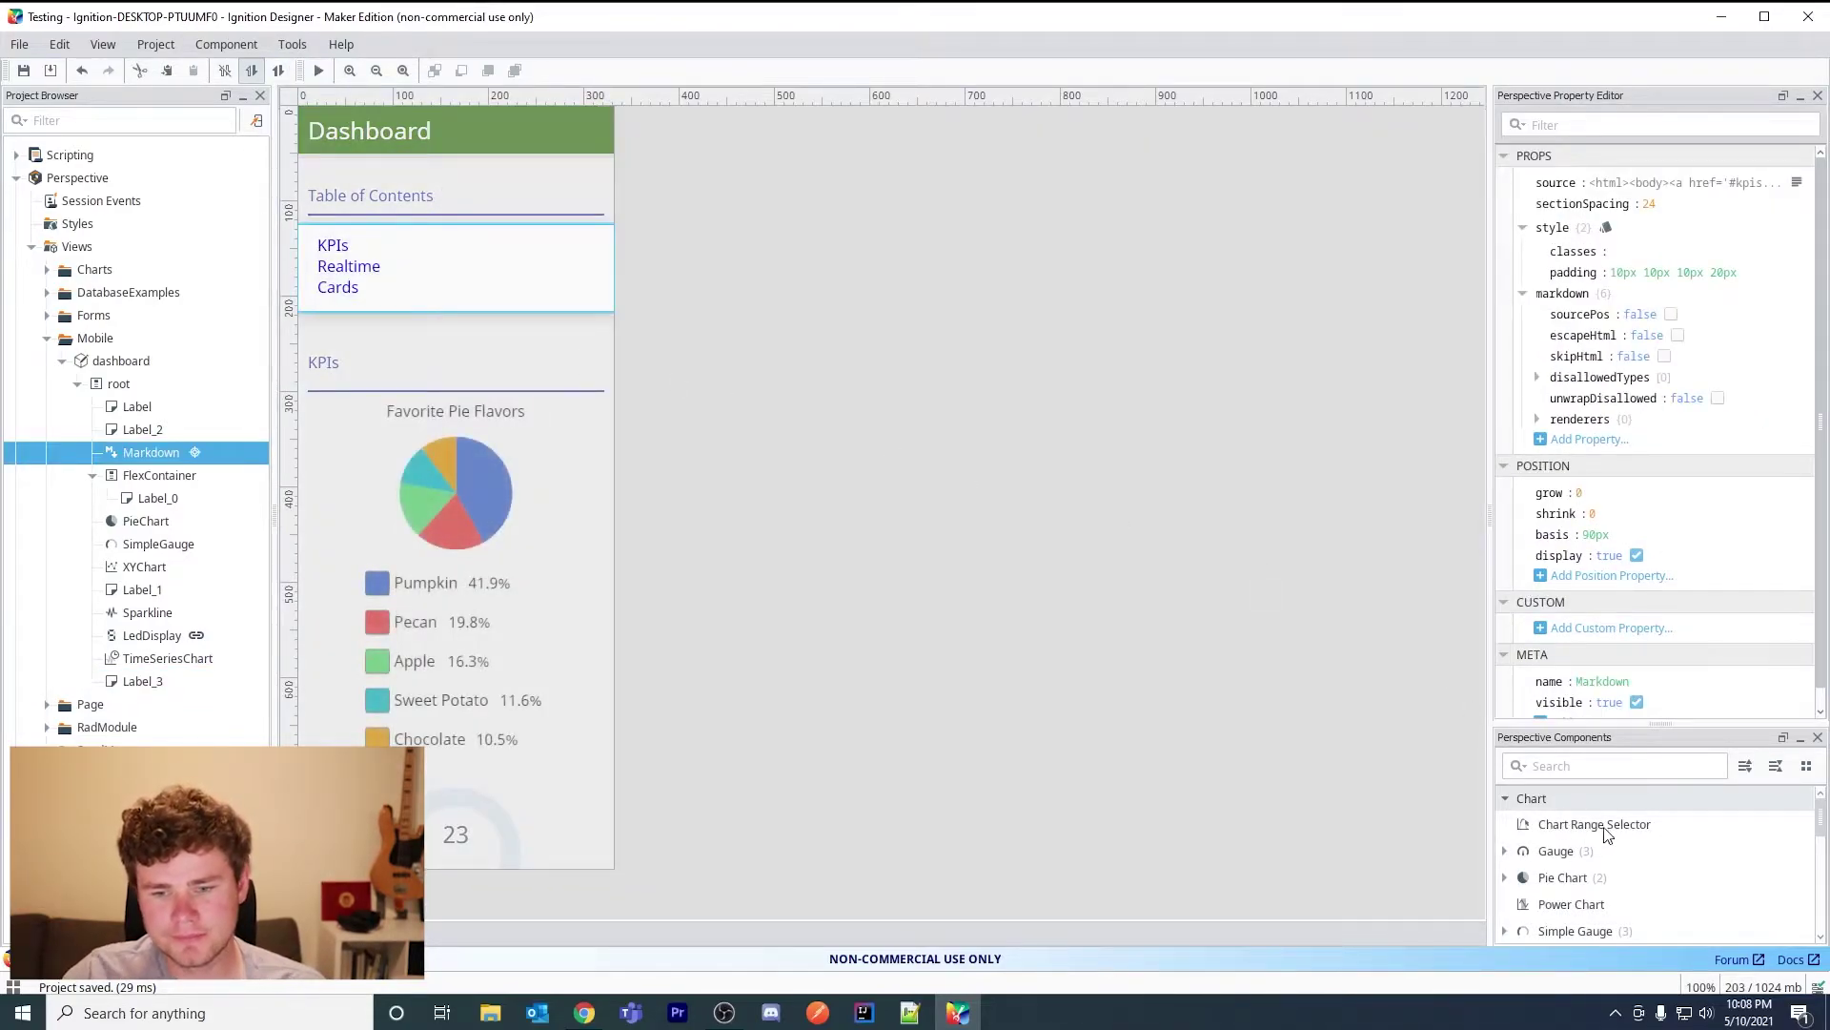
click(1600, 765)
text(bu)
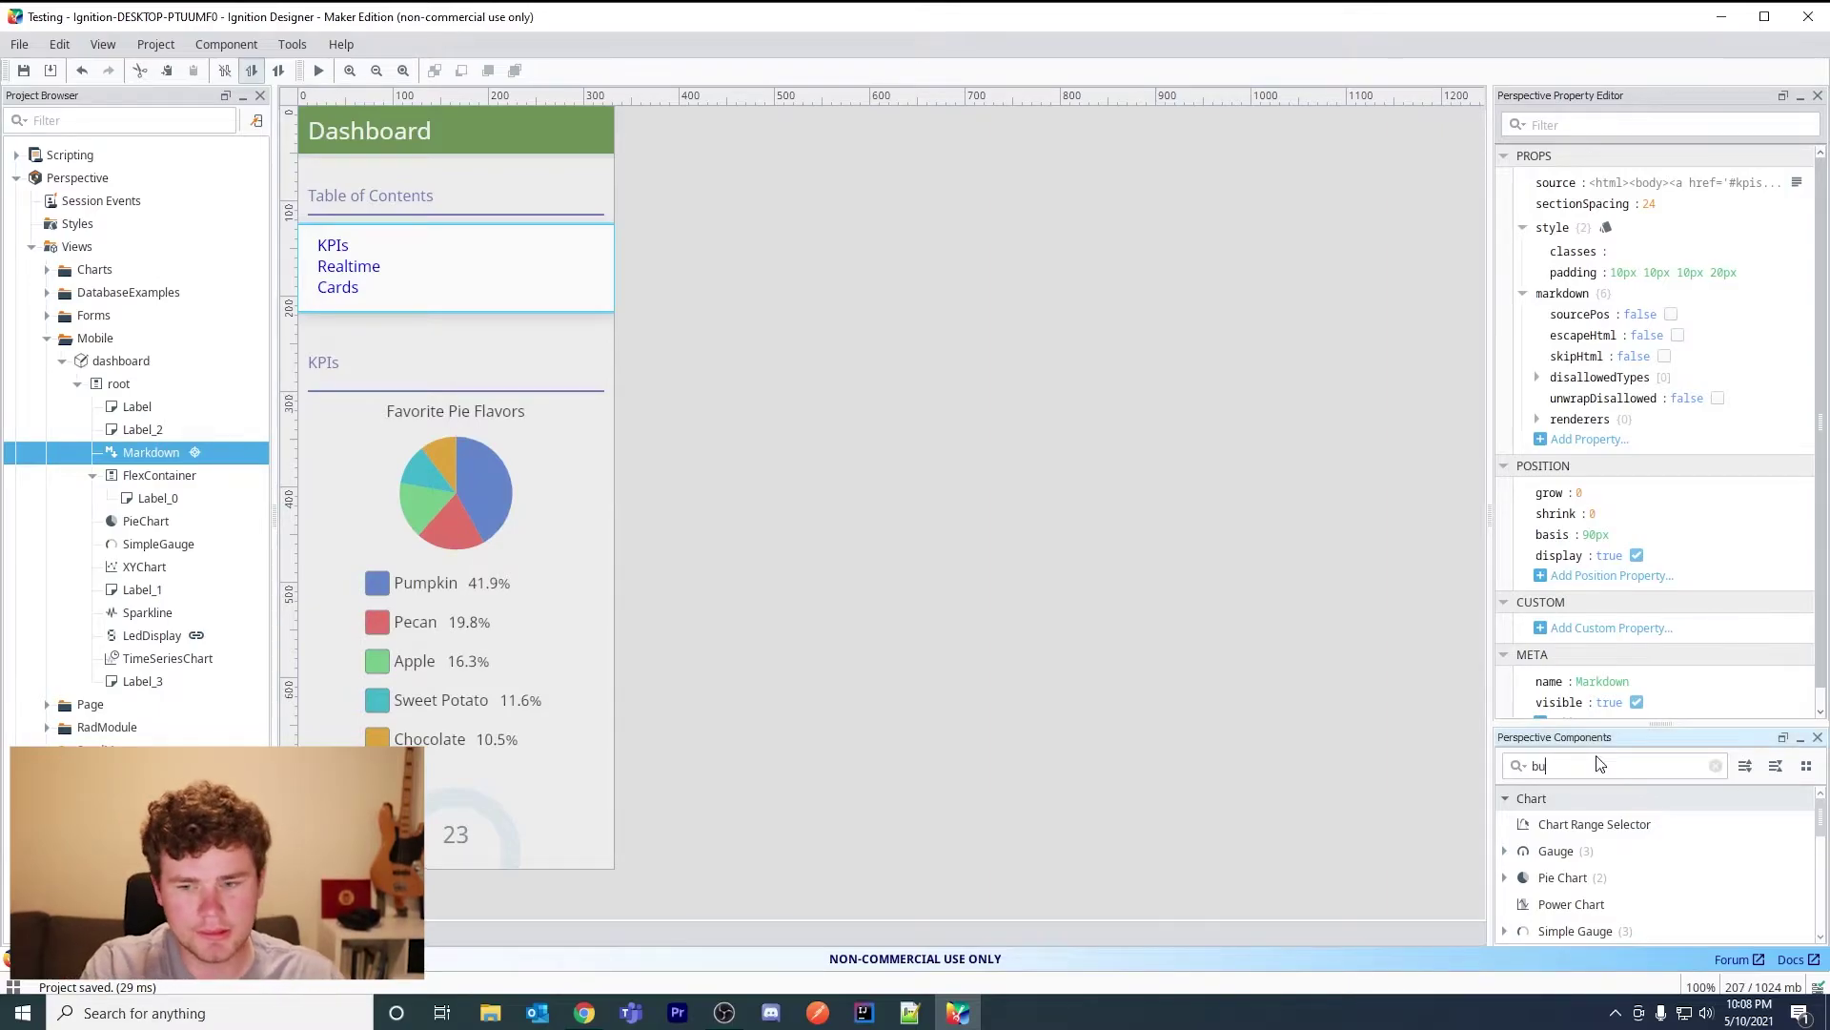
text(tton)
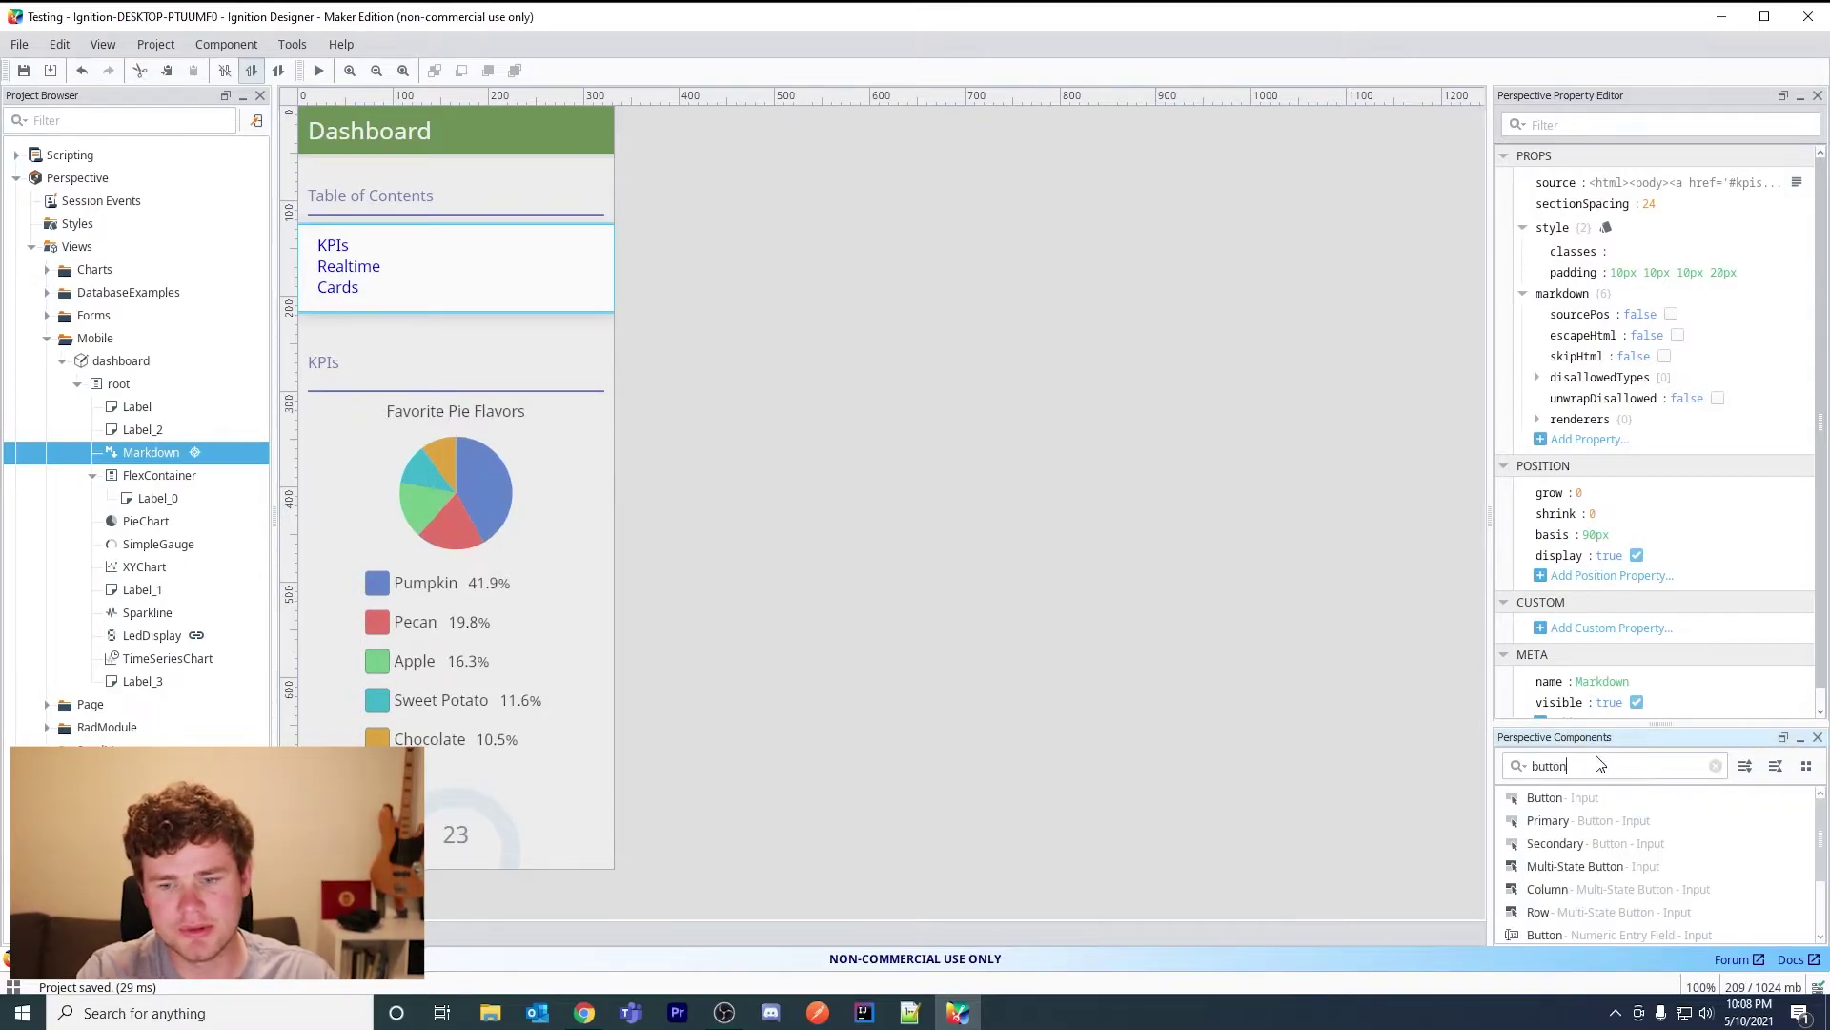
Drag a Button component into the root container below the Table of Contents.
drag(1549, 803, 587, 720)
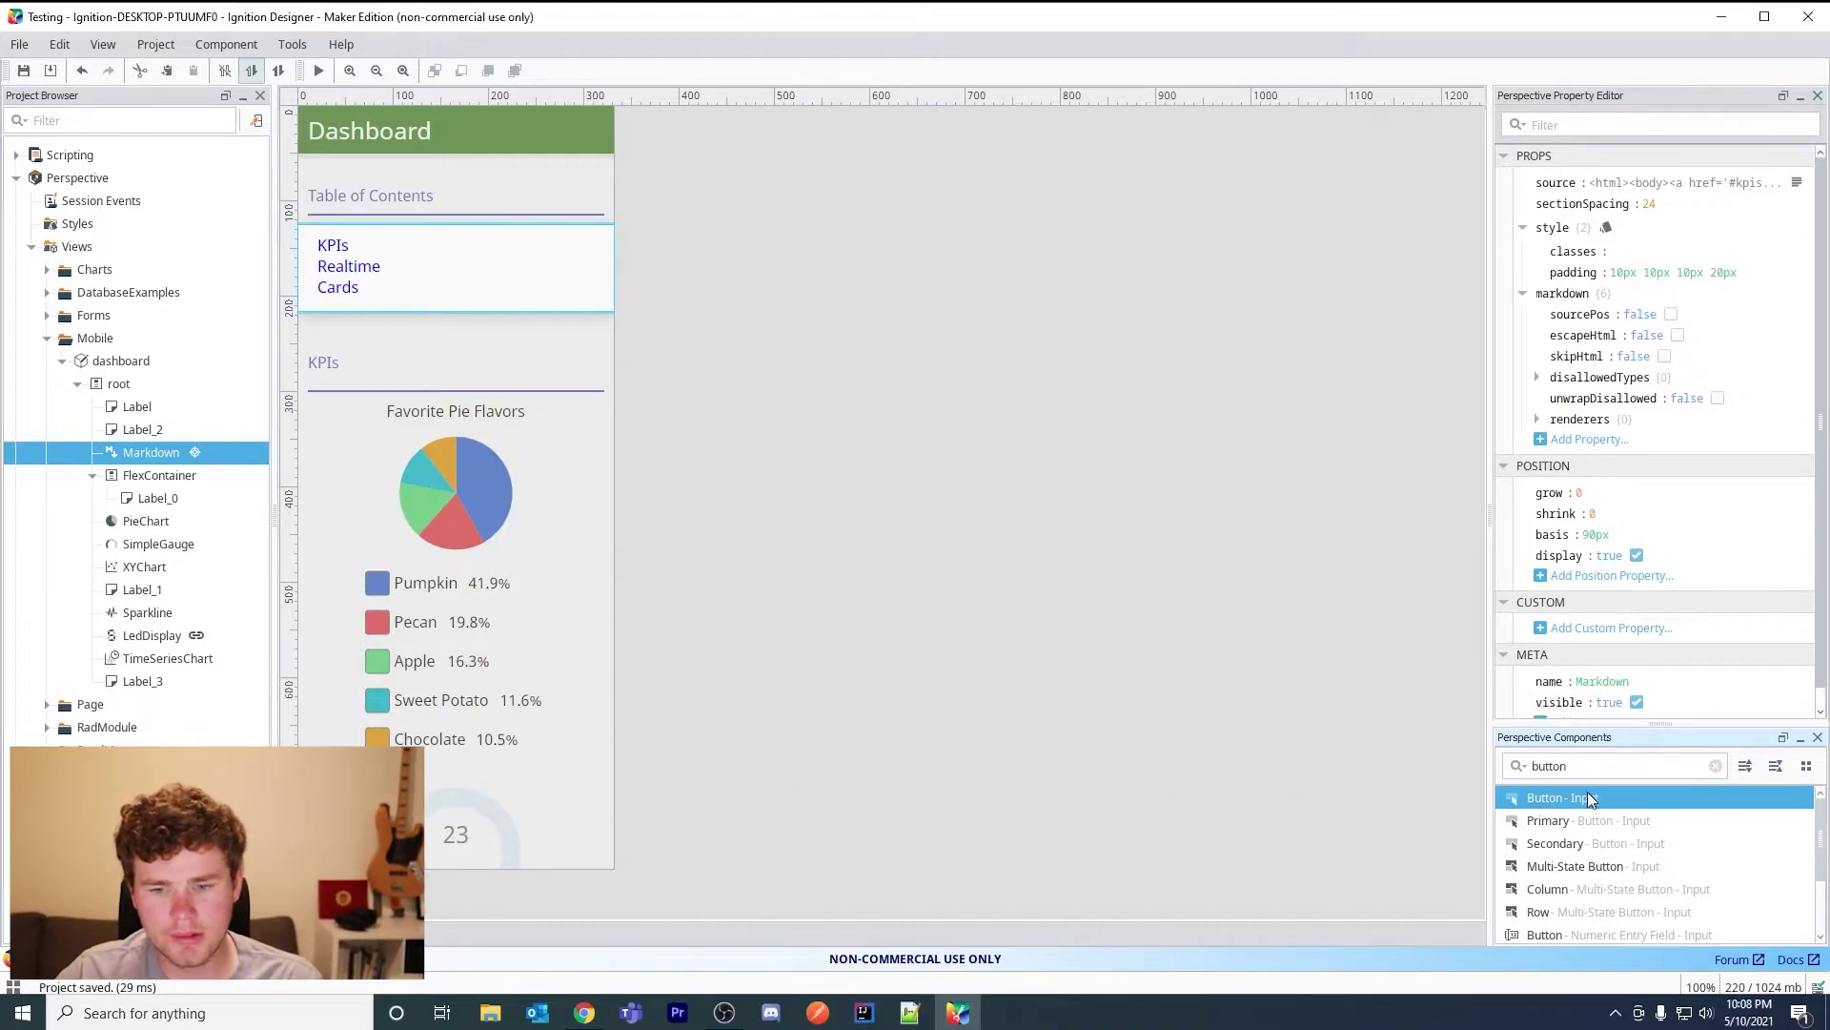
drag(1587, 793, 561, 419)
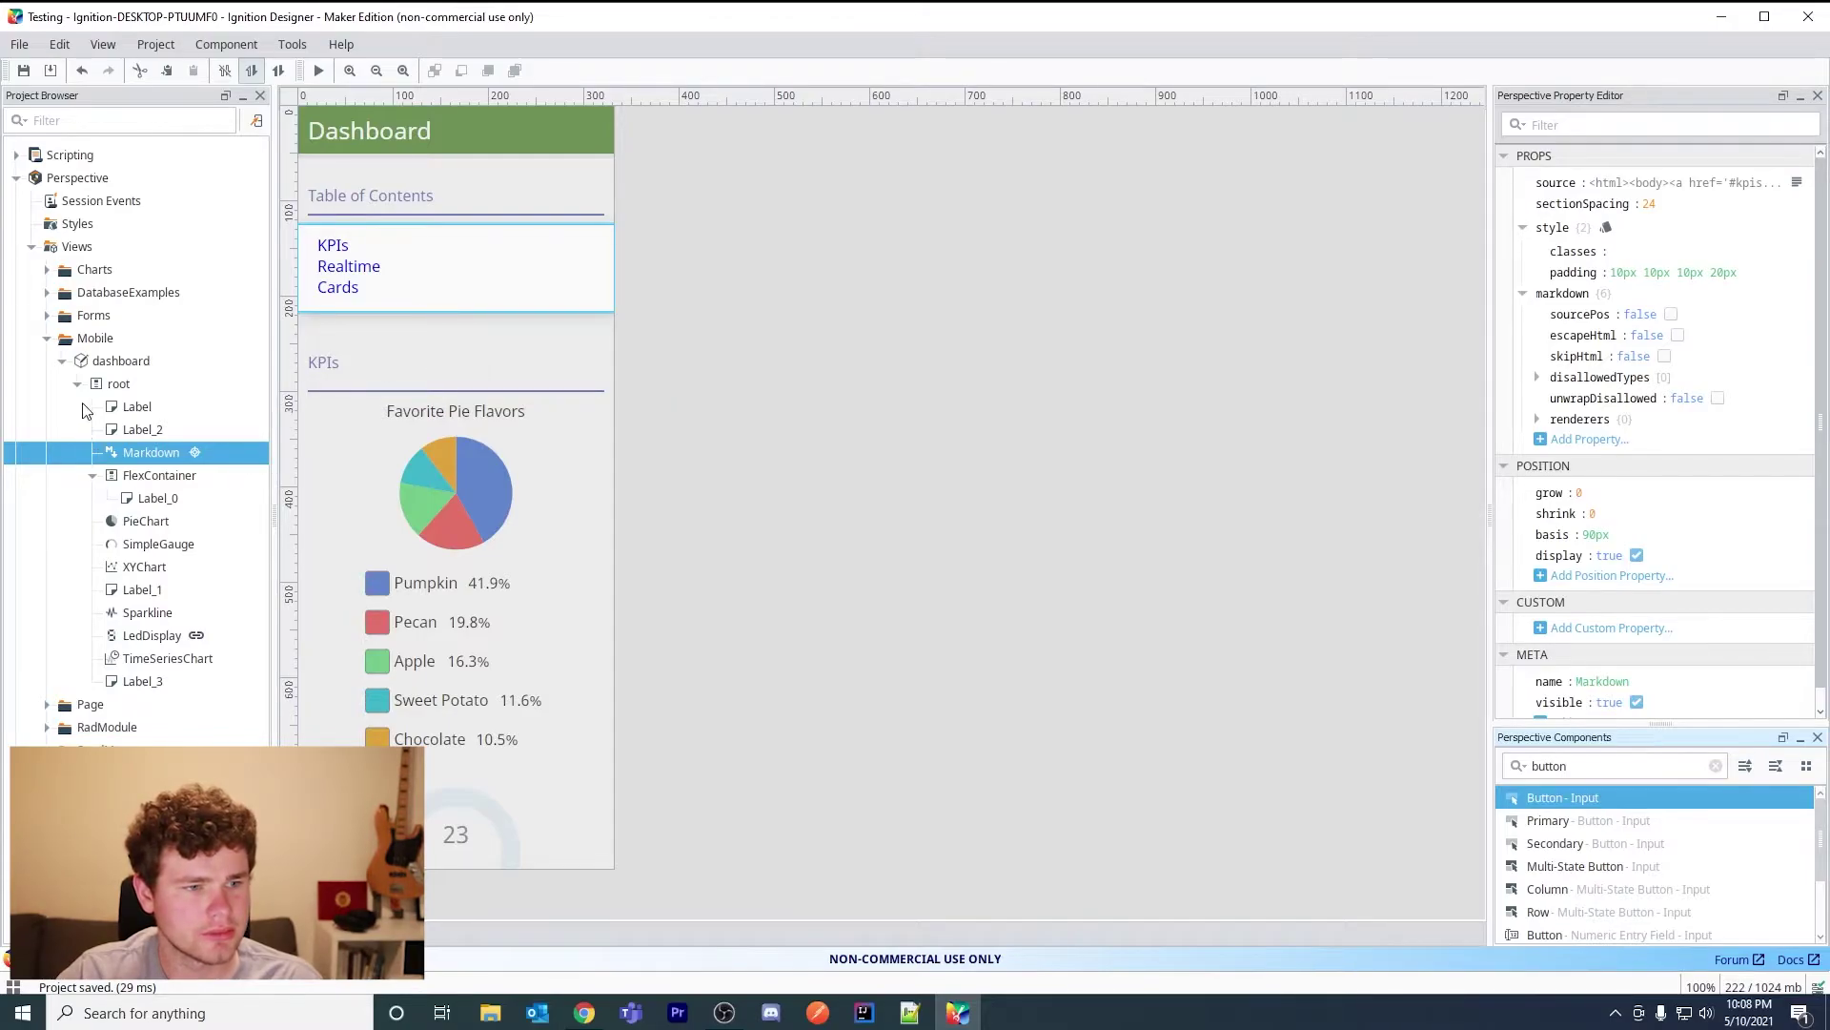
right_click(116, 383)
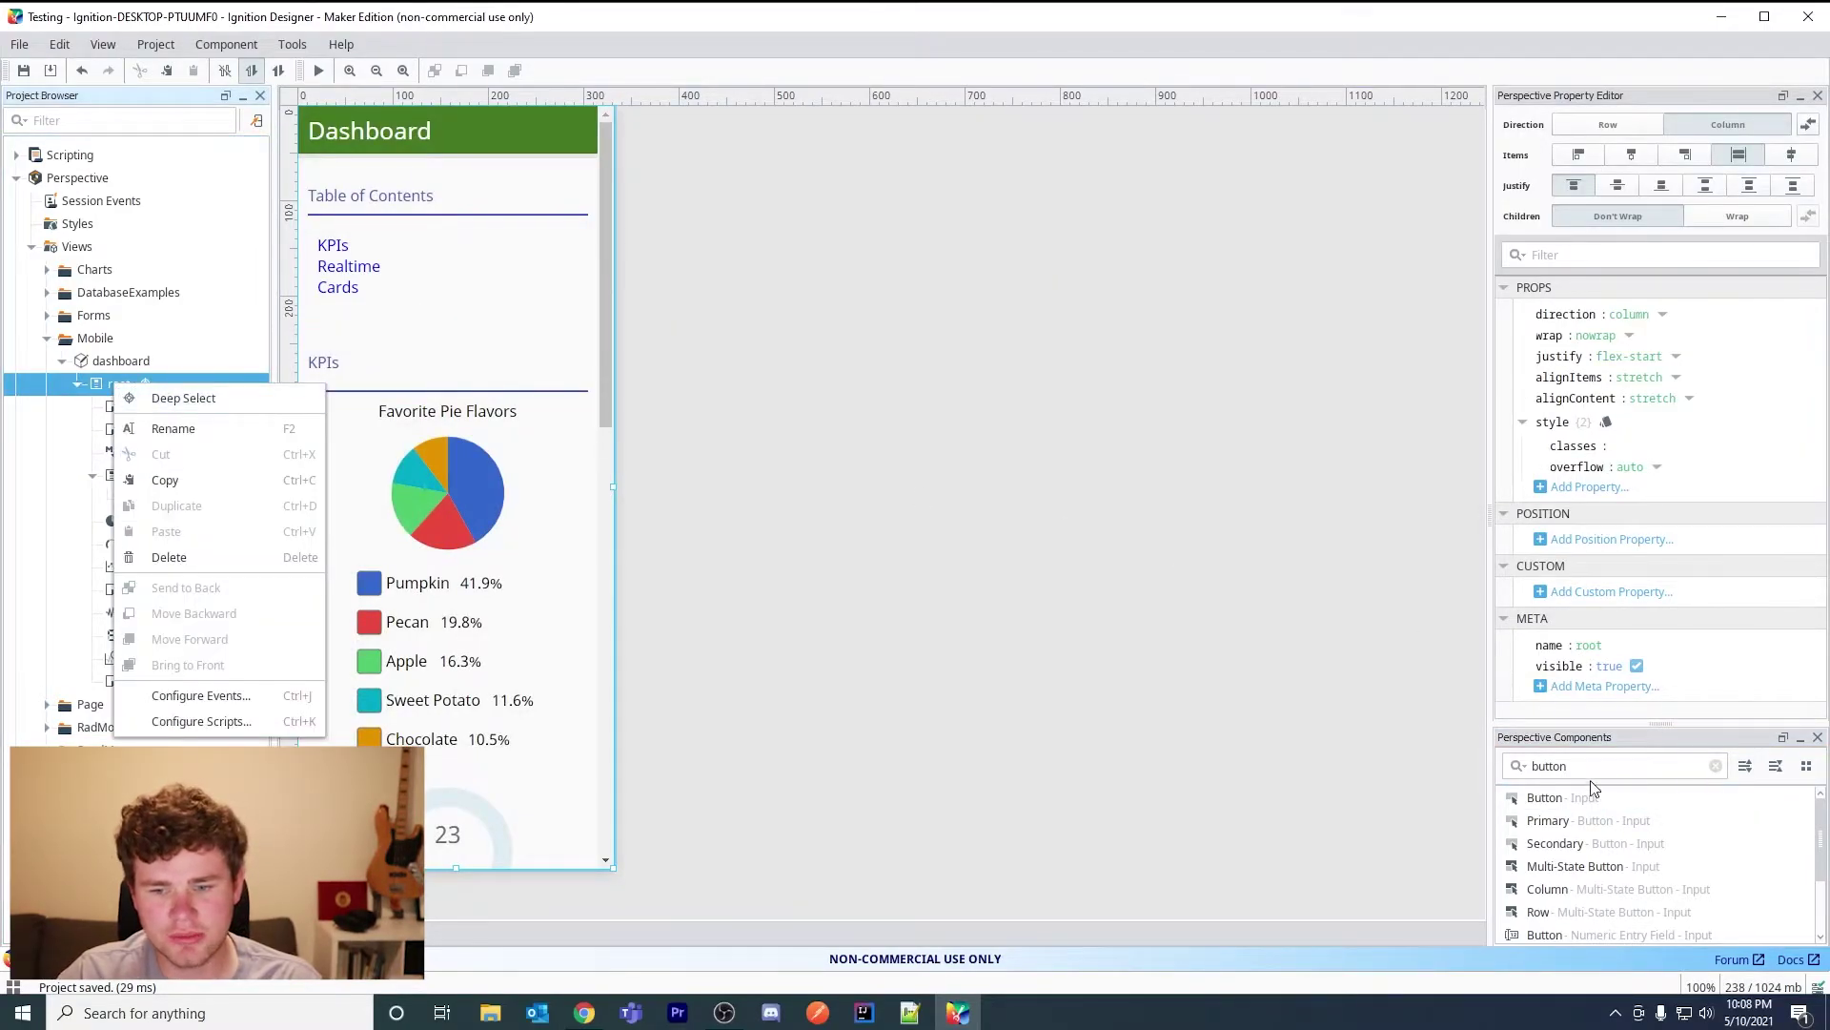
drag(1587, 797, 746, 491)
drag(410, 345, 400, 455)
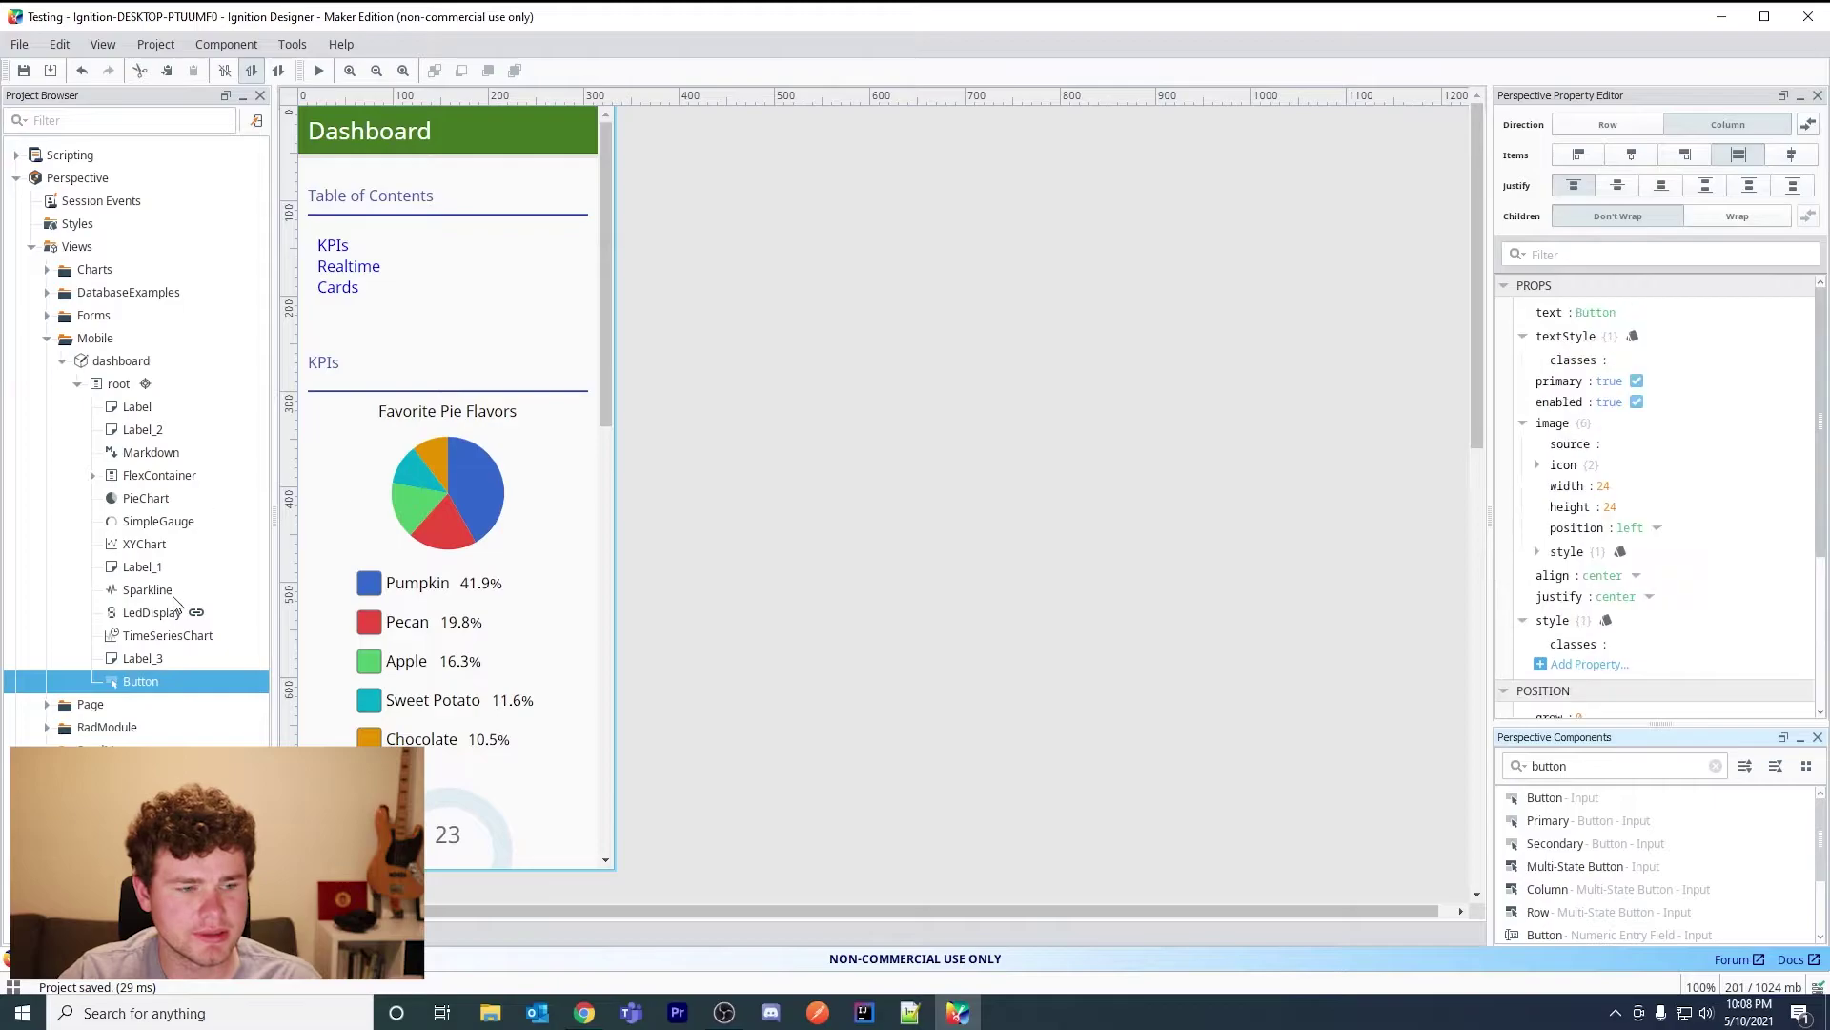
Set the Button's shrink to 0 and move it up under the table of contents.
scroll(467, 567, down, 10)
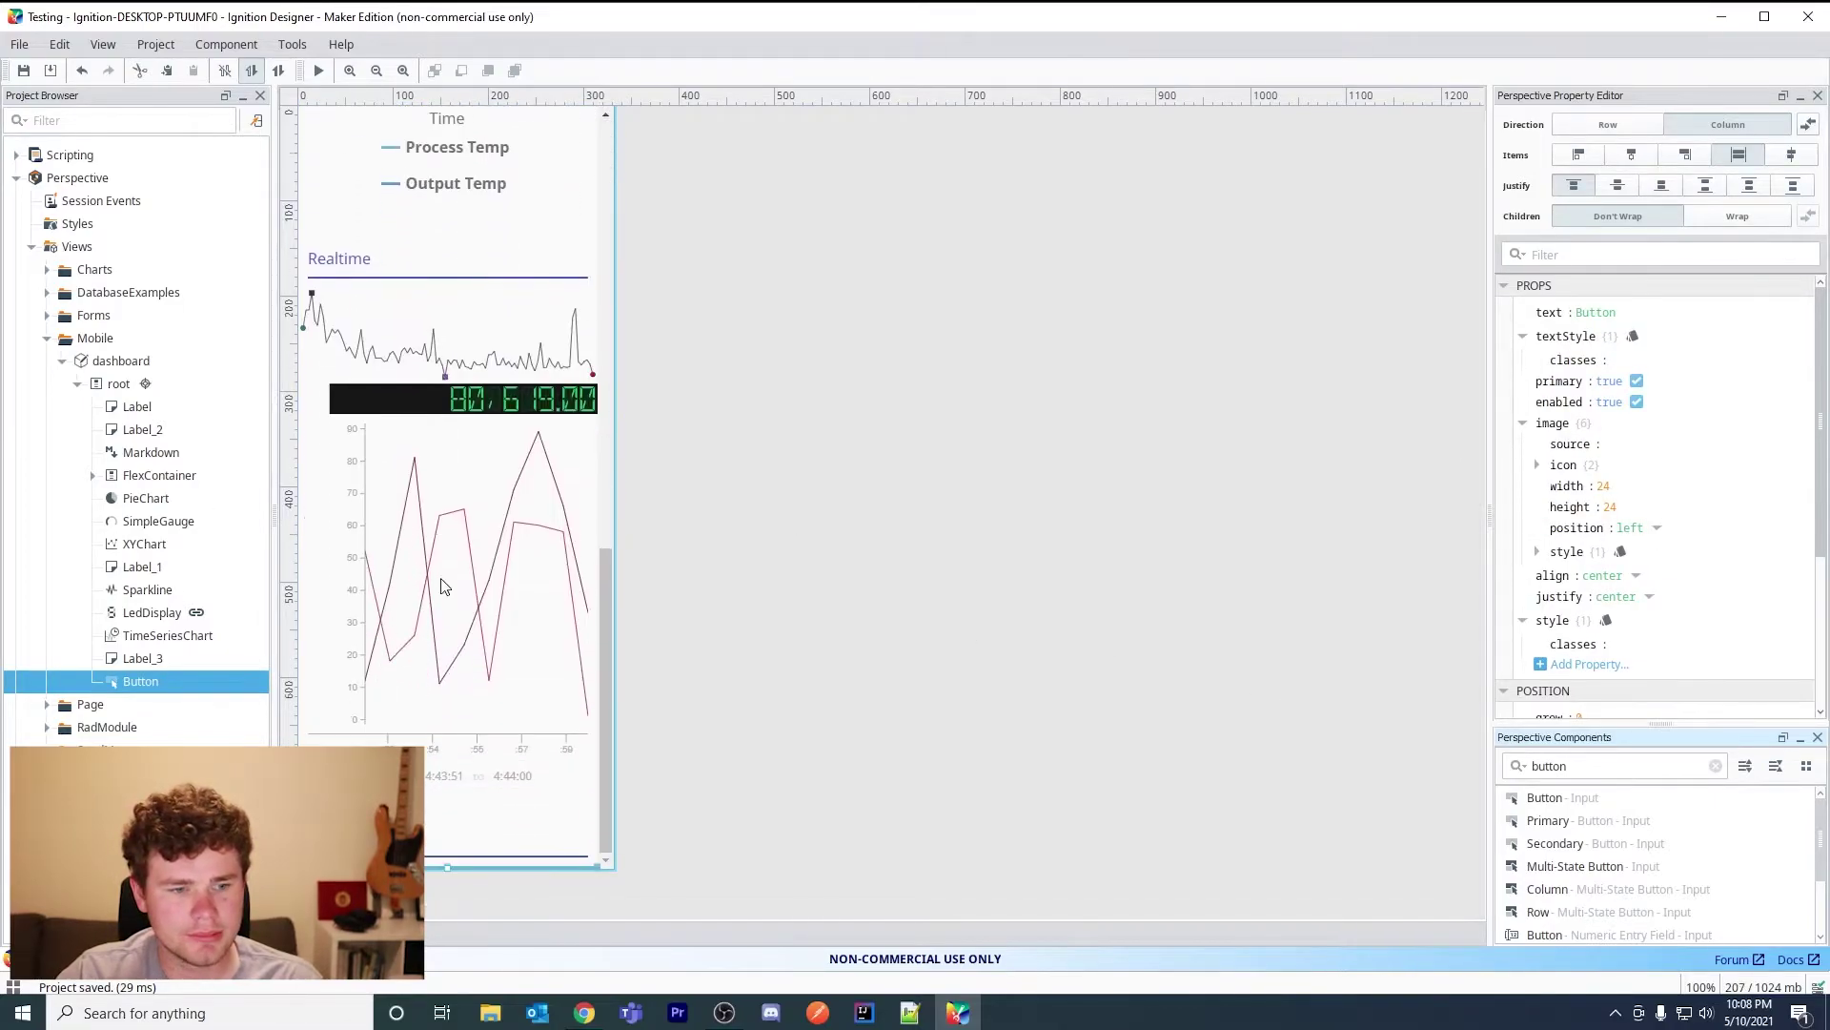
scroll(1687, 586, down, 5)
scroll(1687, 585, down, 1)
click(1636, 498)
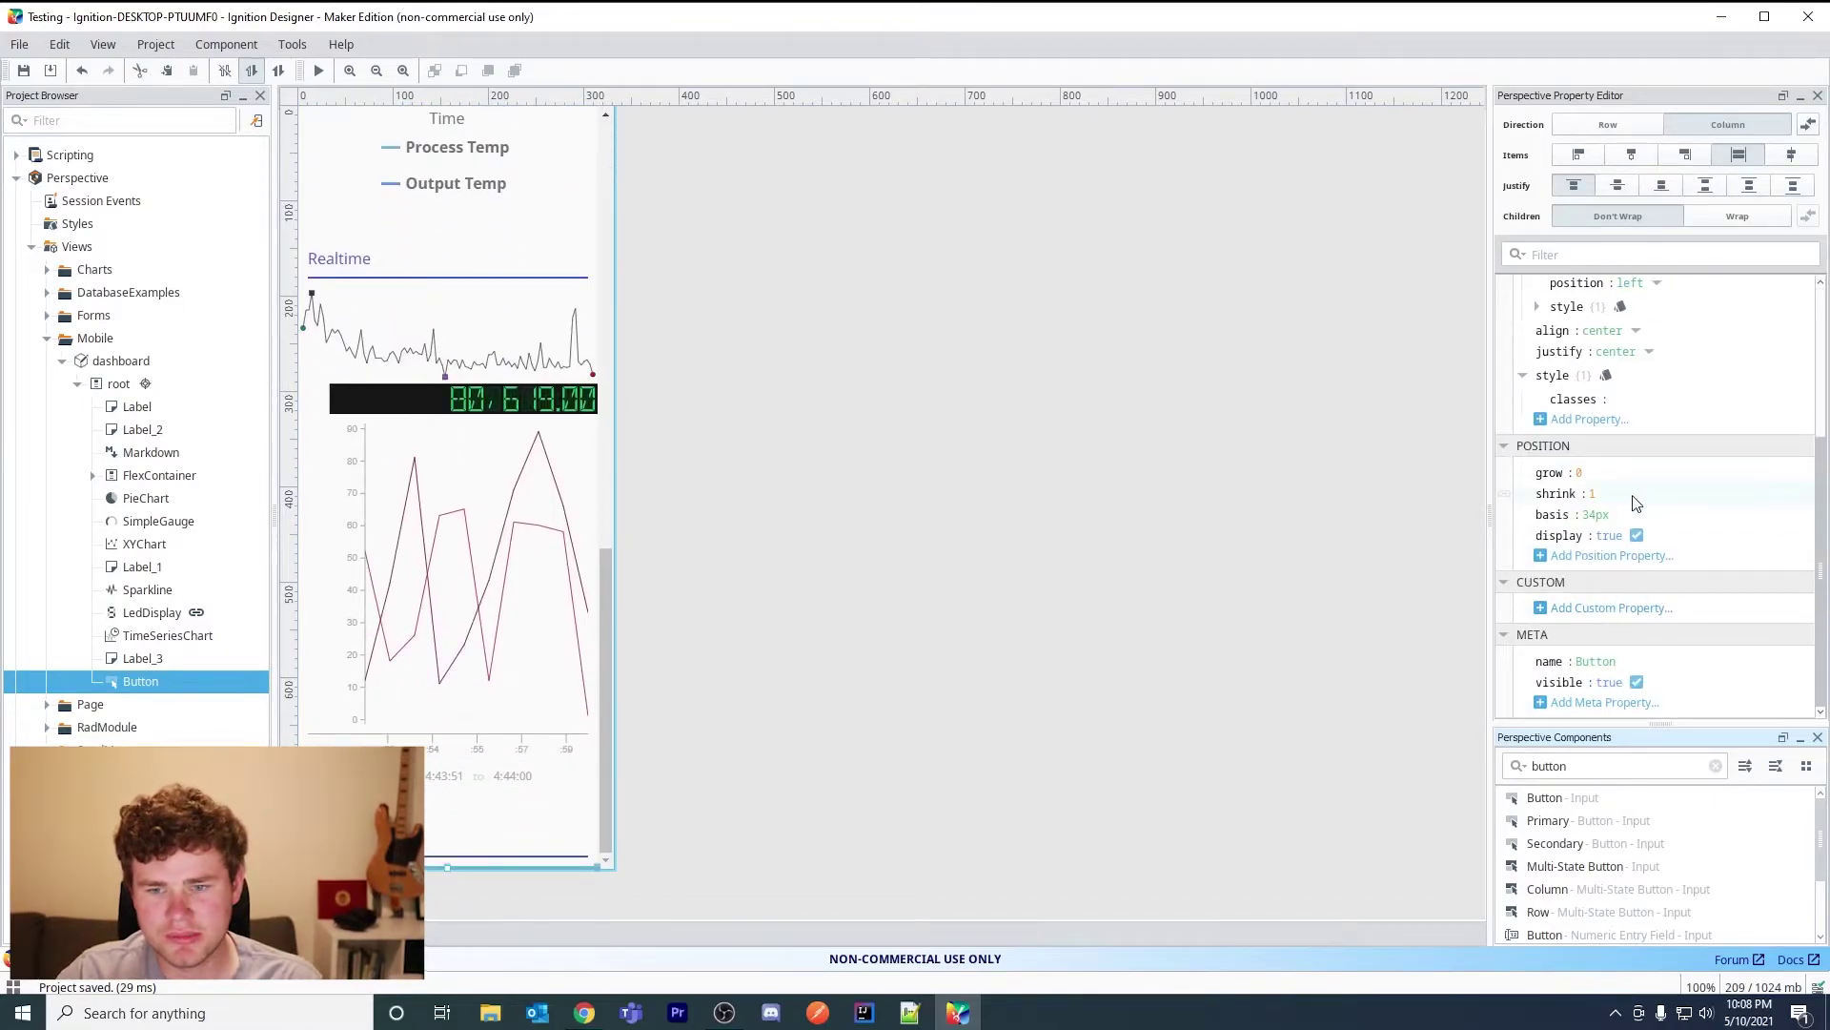
text(0)
key(Return)
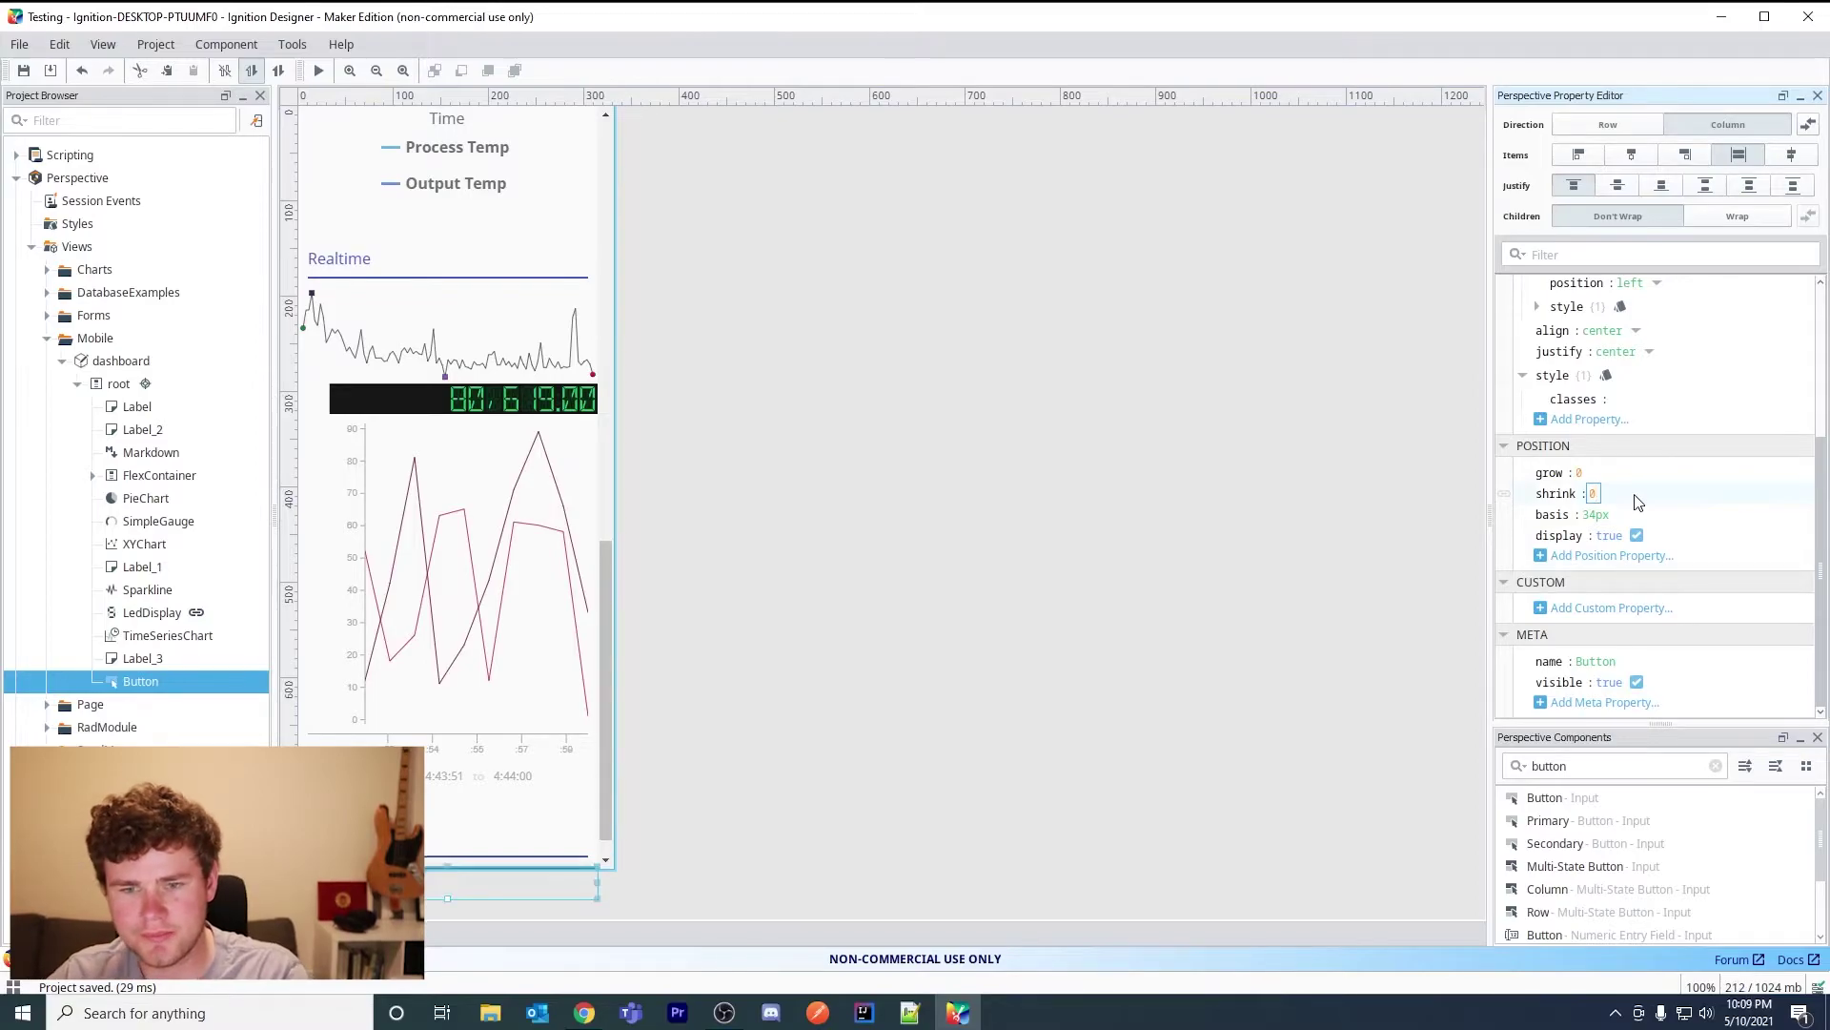
scroll(471, 694, down, 1)
drag(469, 857, 465, 334)
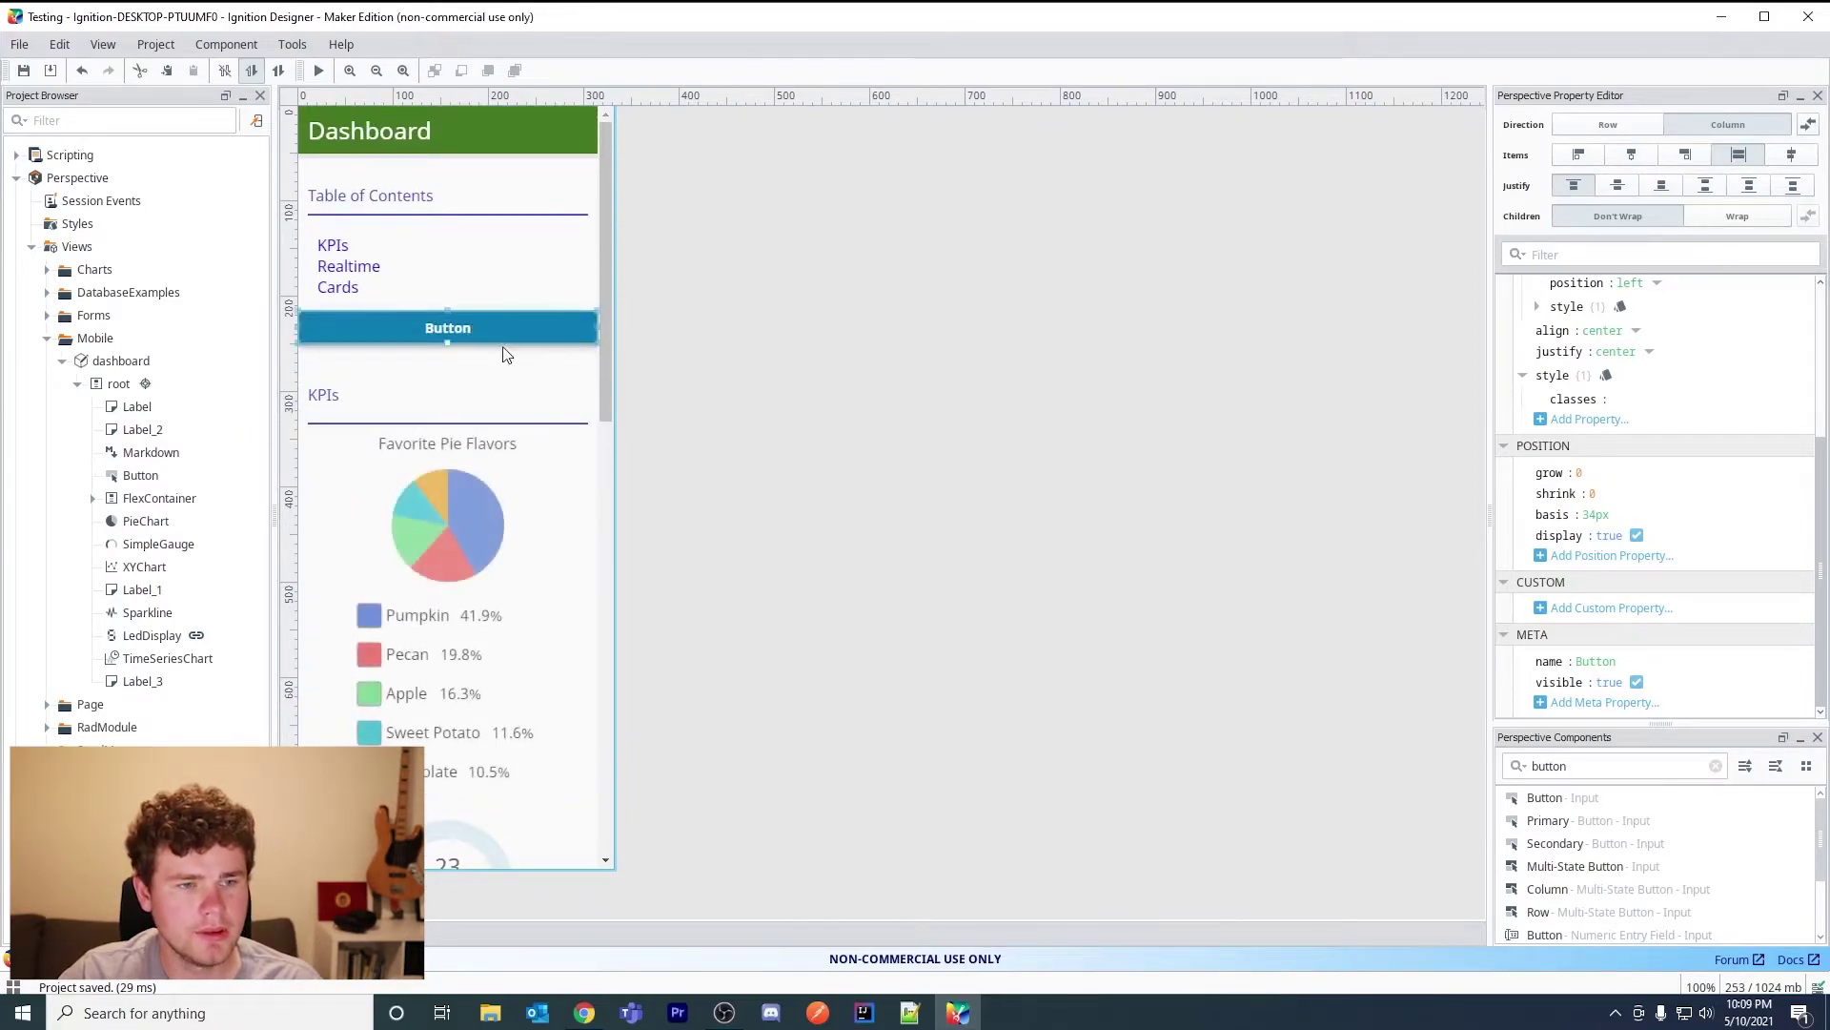
Change the button's text to 'Go to Realtime'.
scroll(1618, 494, up, 5)
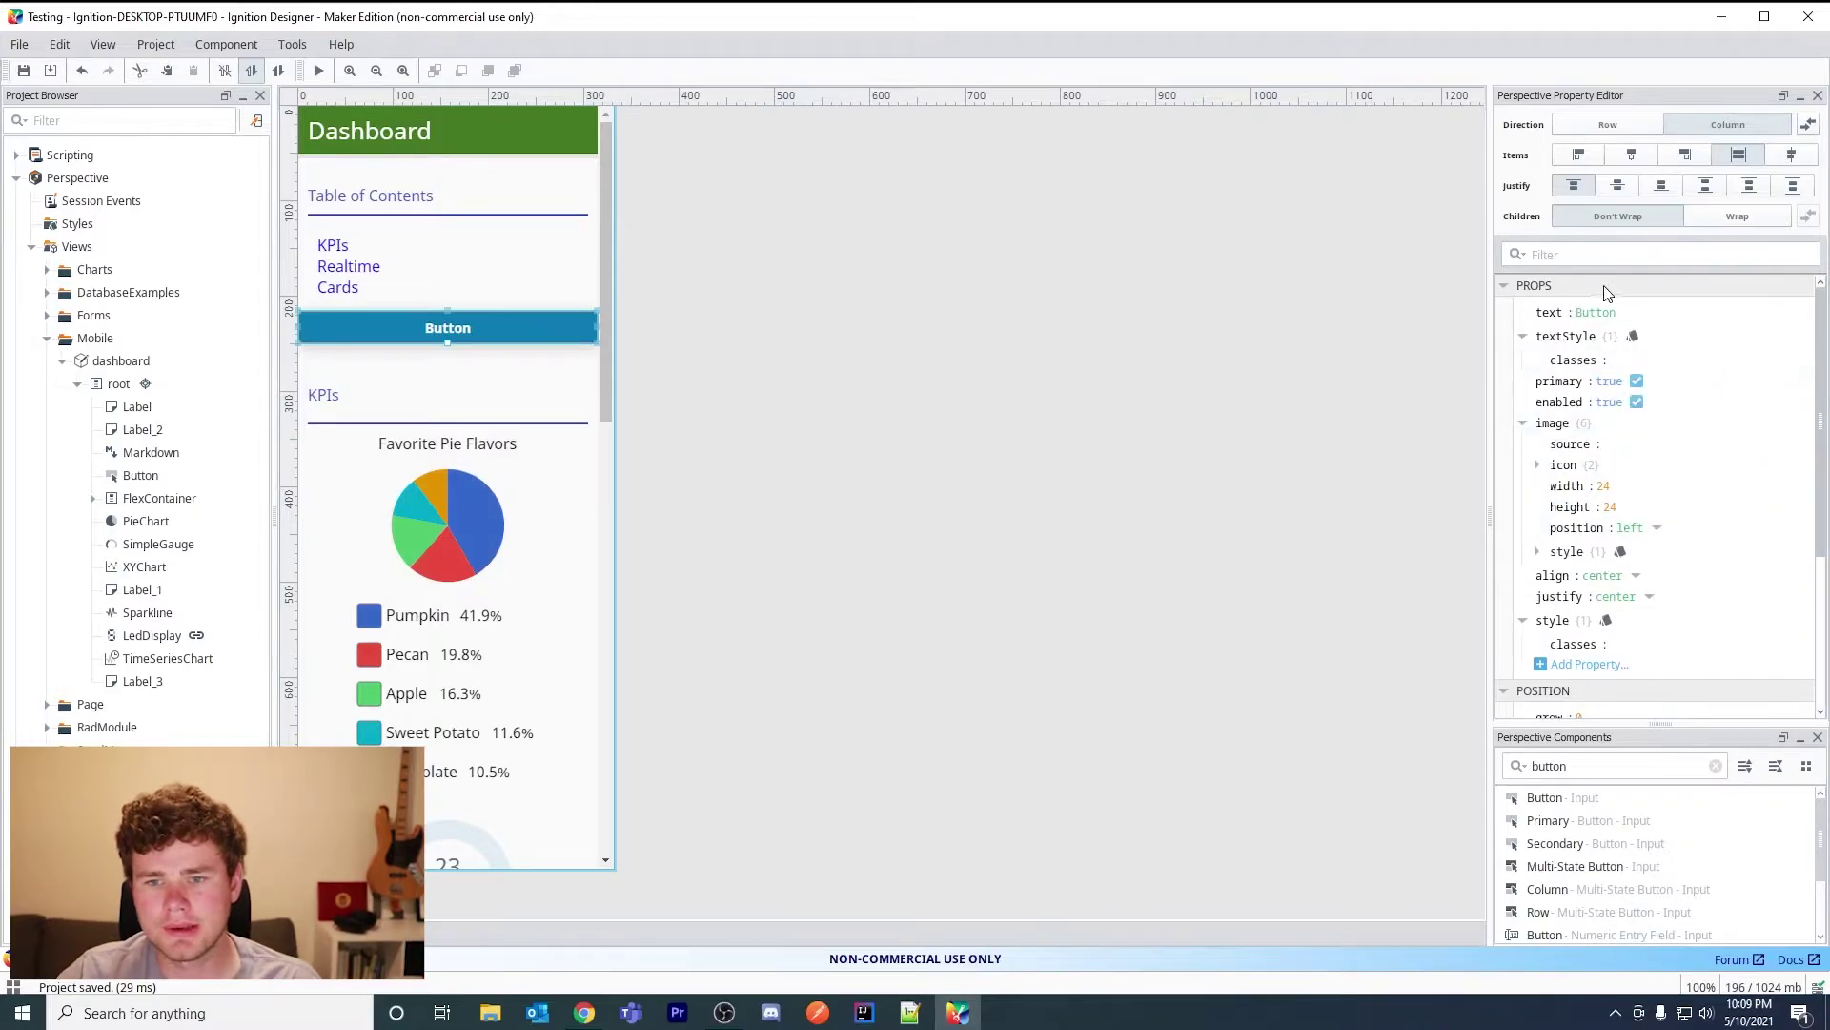
click(1632, 311)
text(Go)
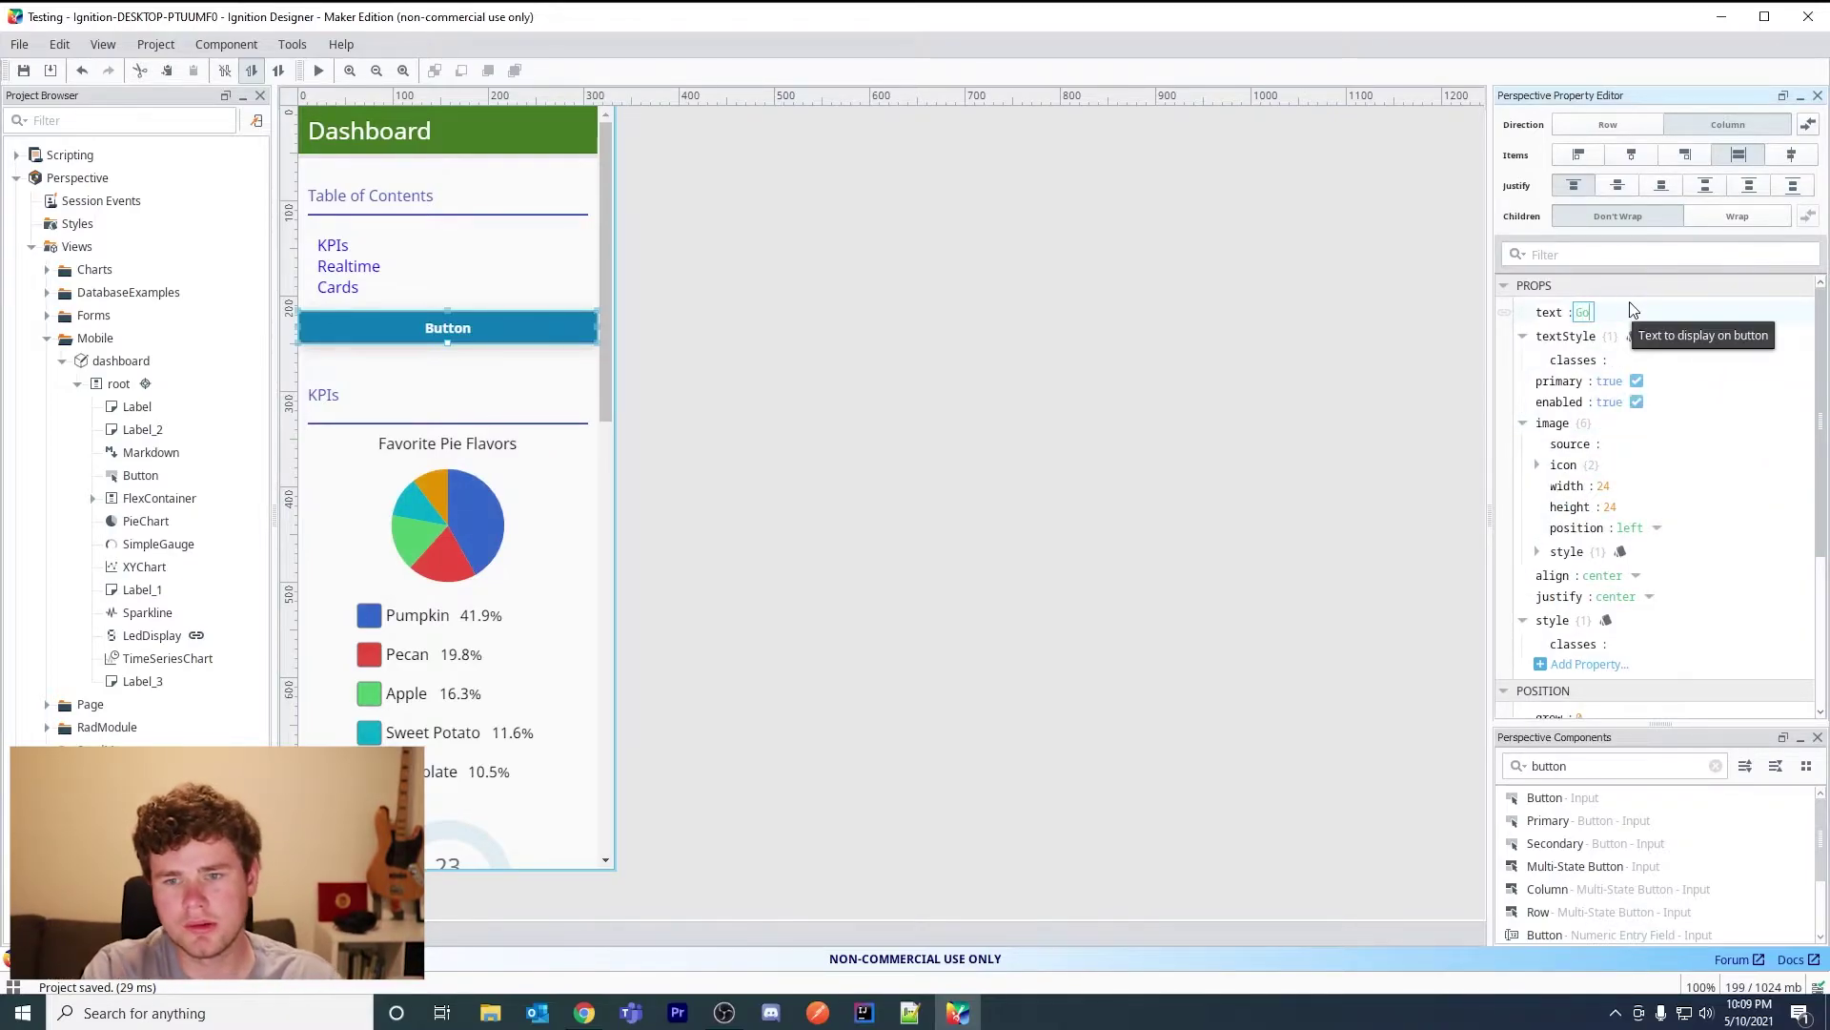
text( to real)
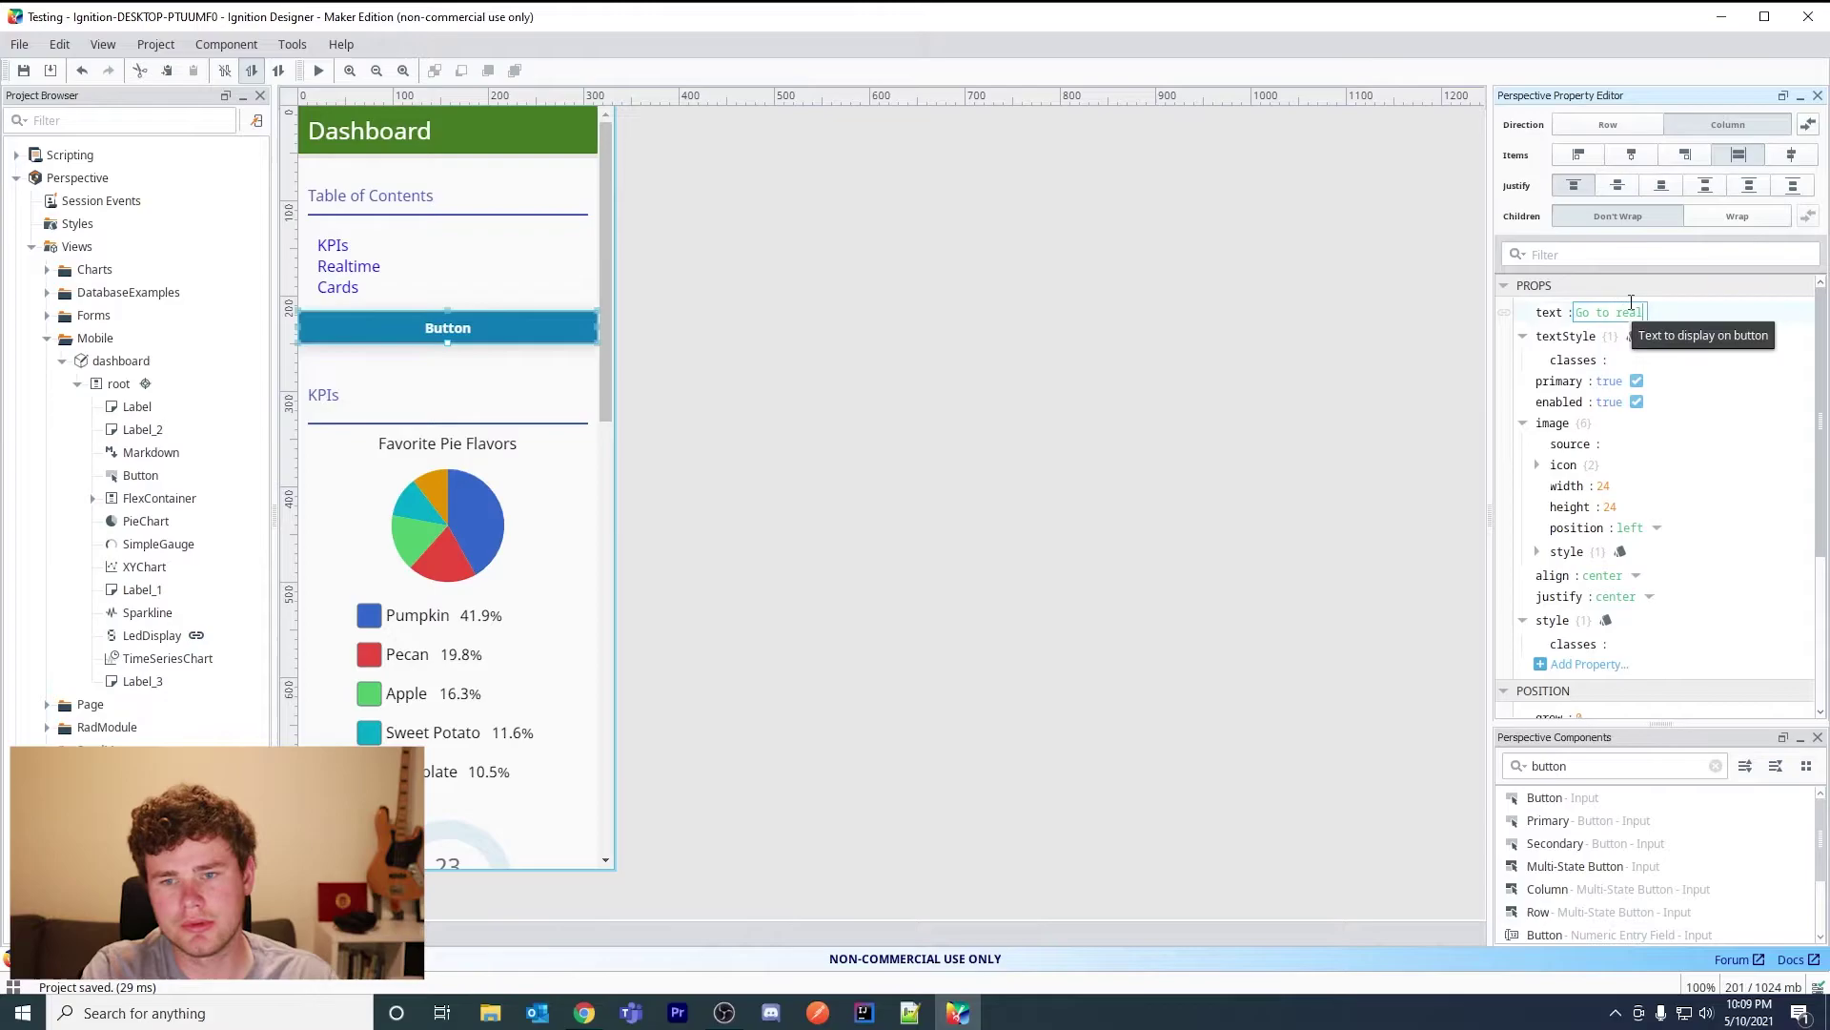
text(time)
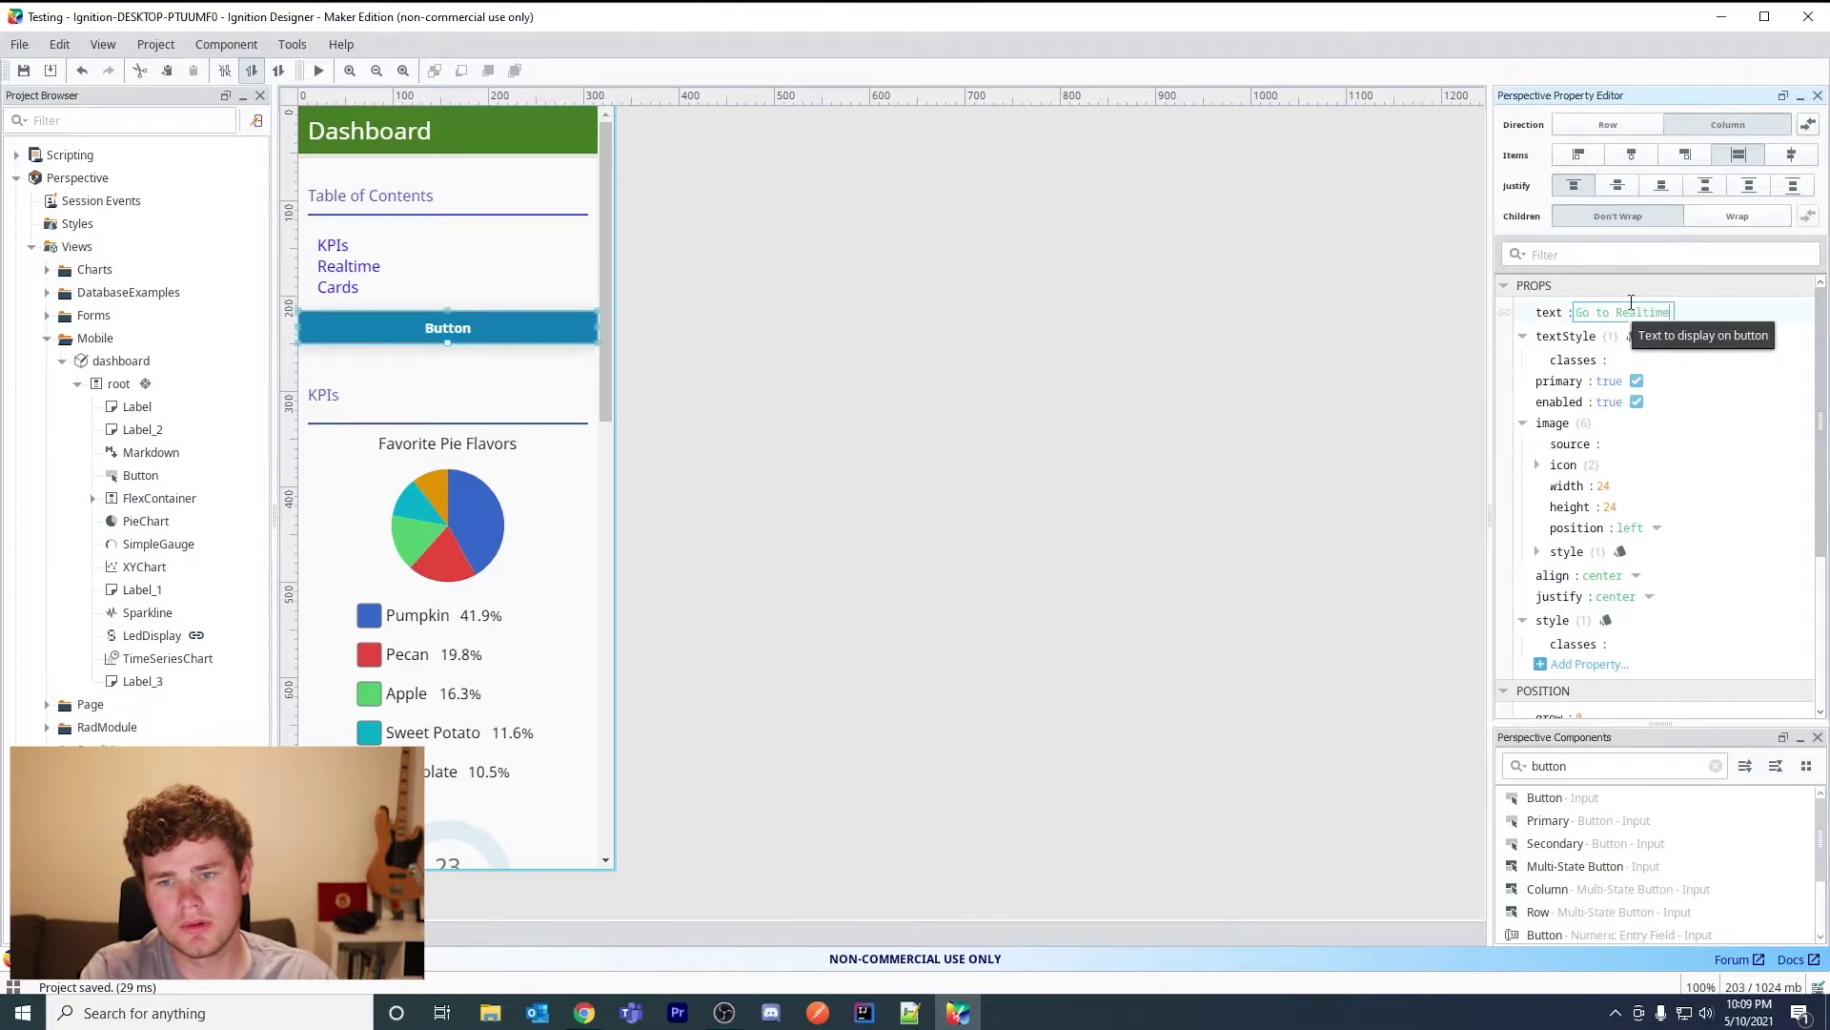
key(BackSpace)
text(KPI)
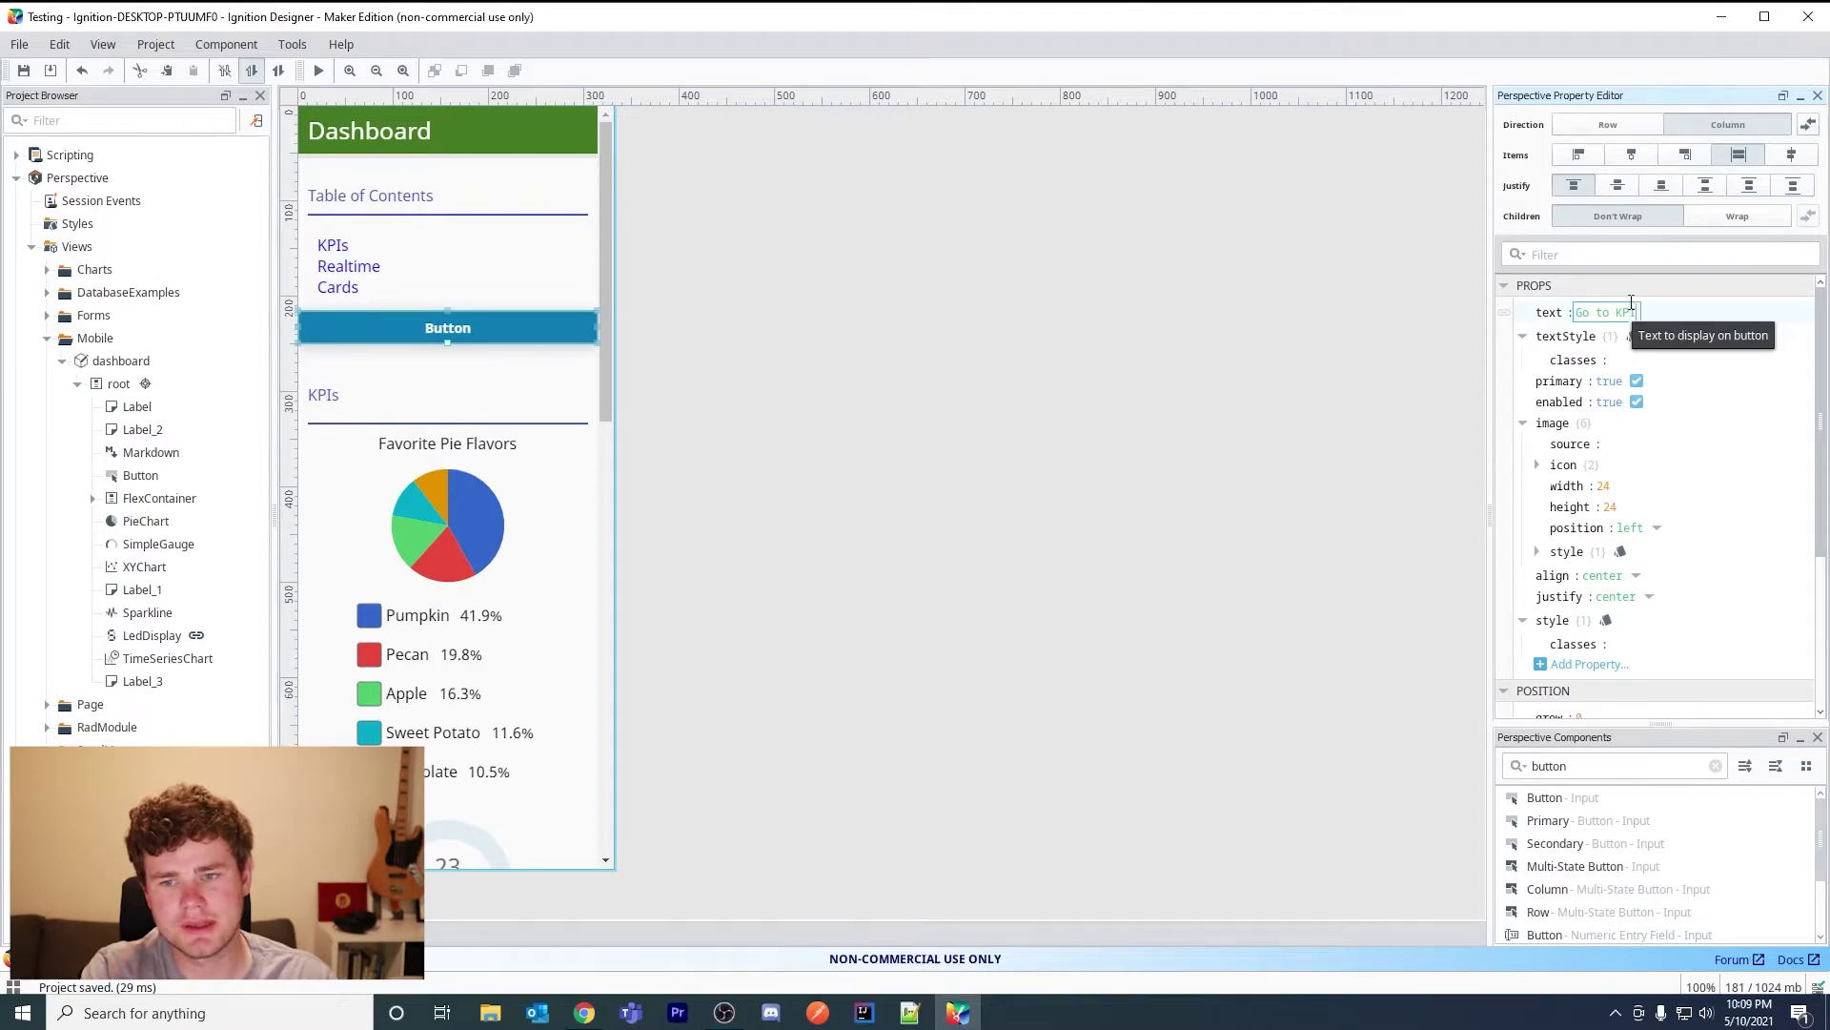
text(s)
key(Return)
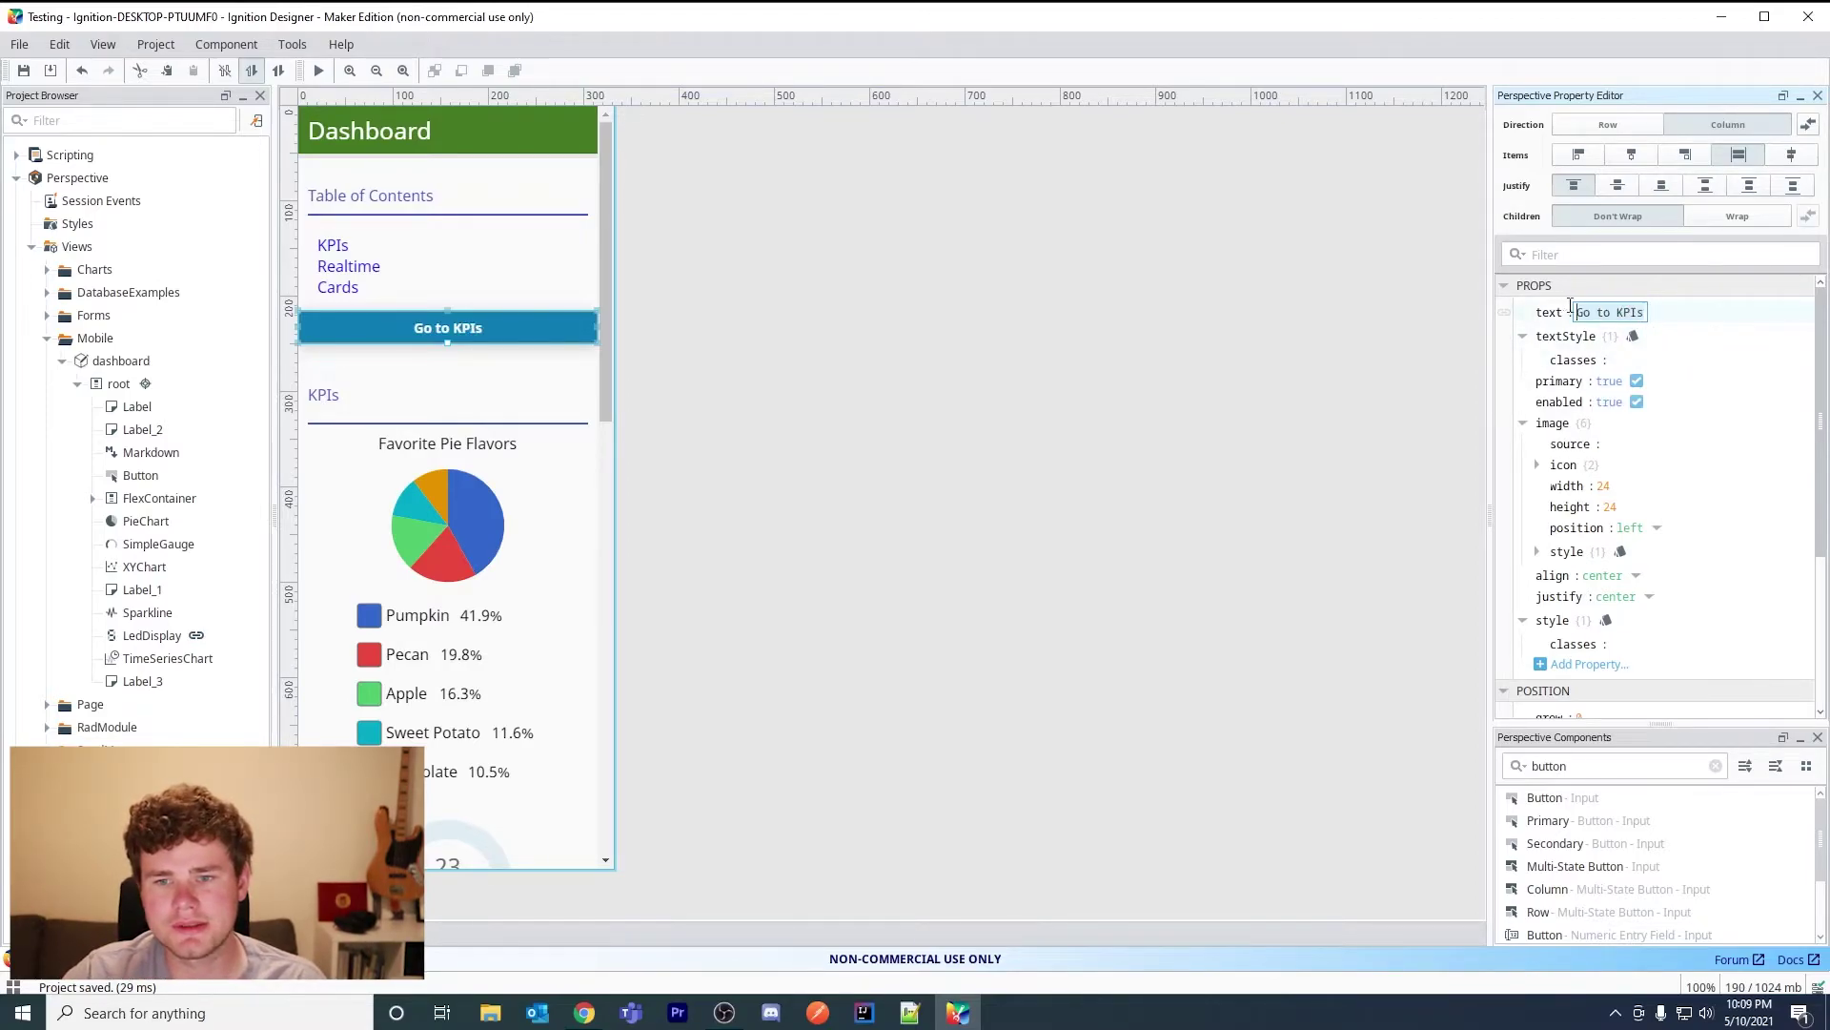
double_click(1630, 312)
text(Realtime)
key(Return)
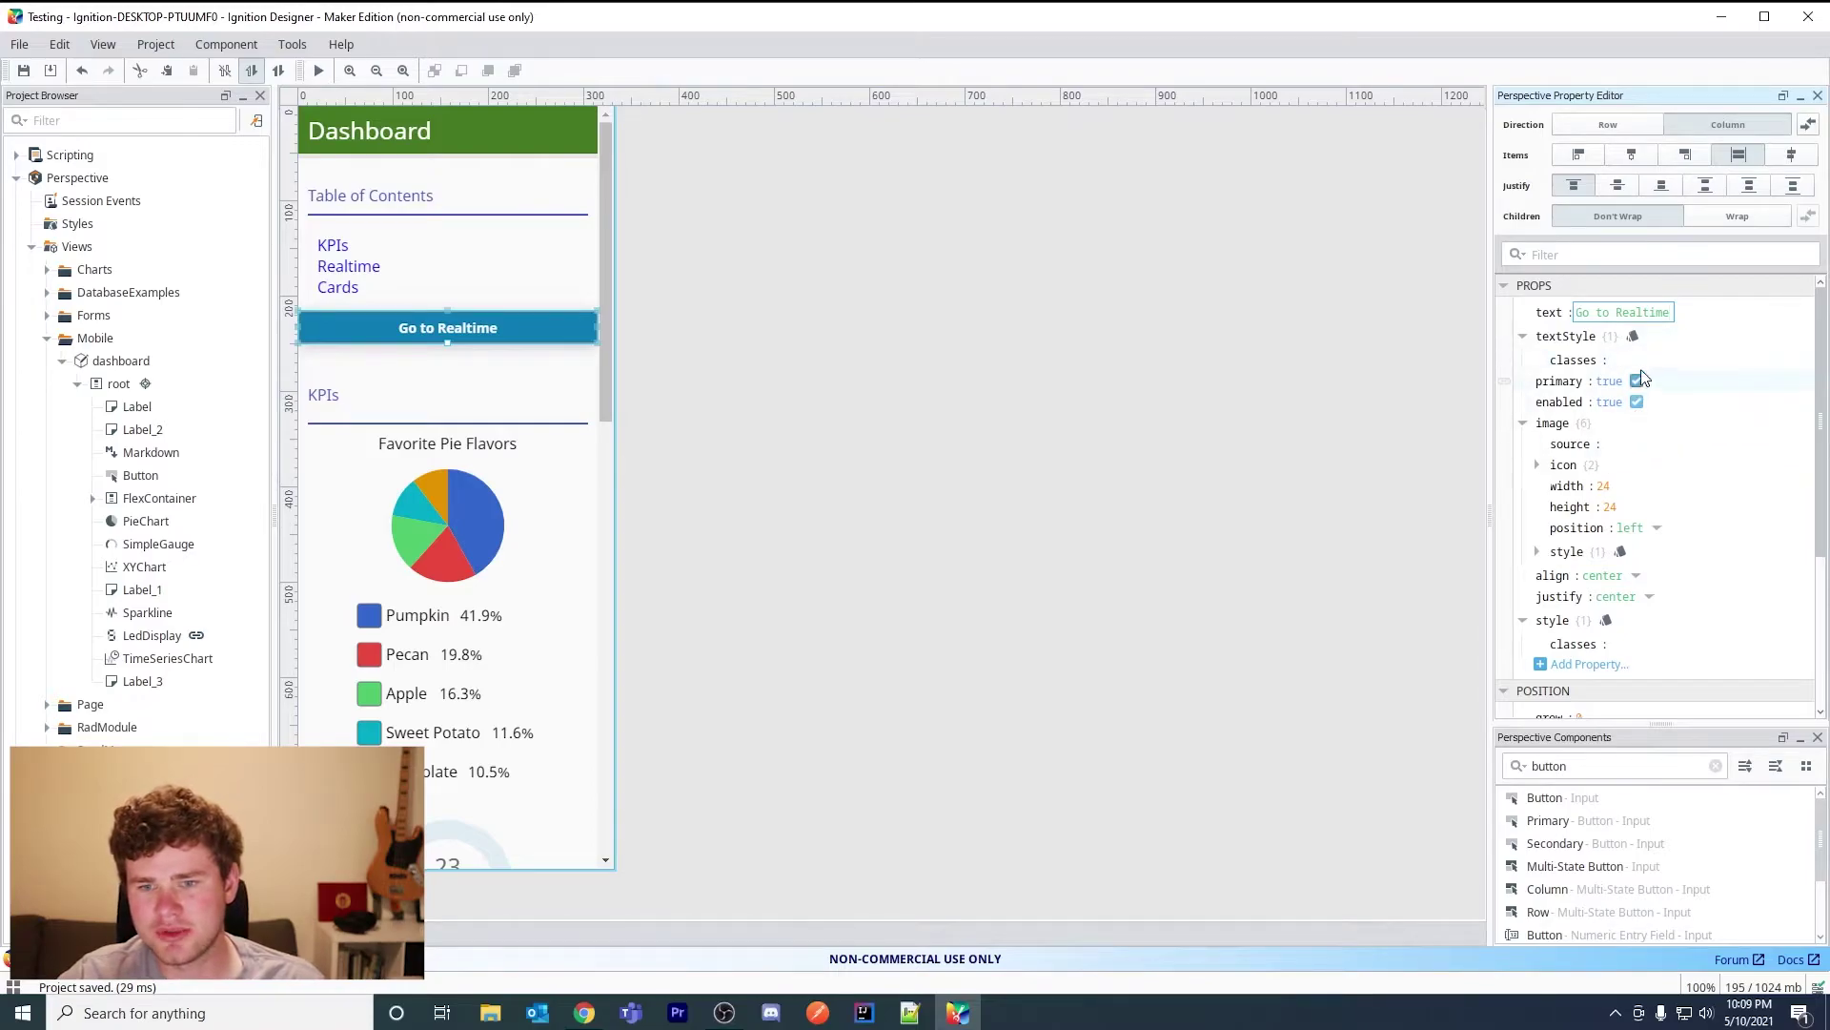
Add a margin style of '0px 10px 0px 10px' to the button and reselect it.
scroll(1683, 481, down, 3)
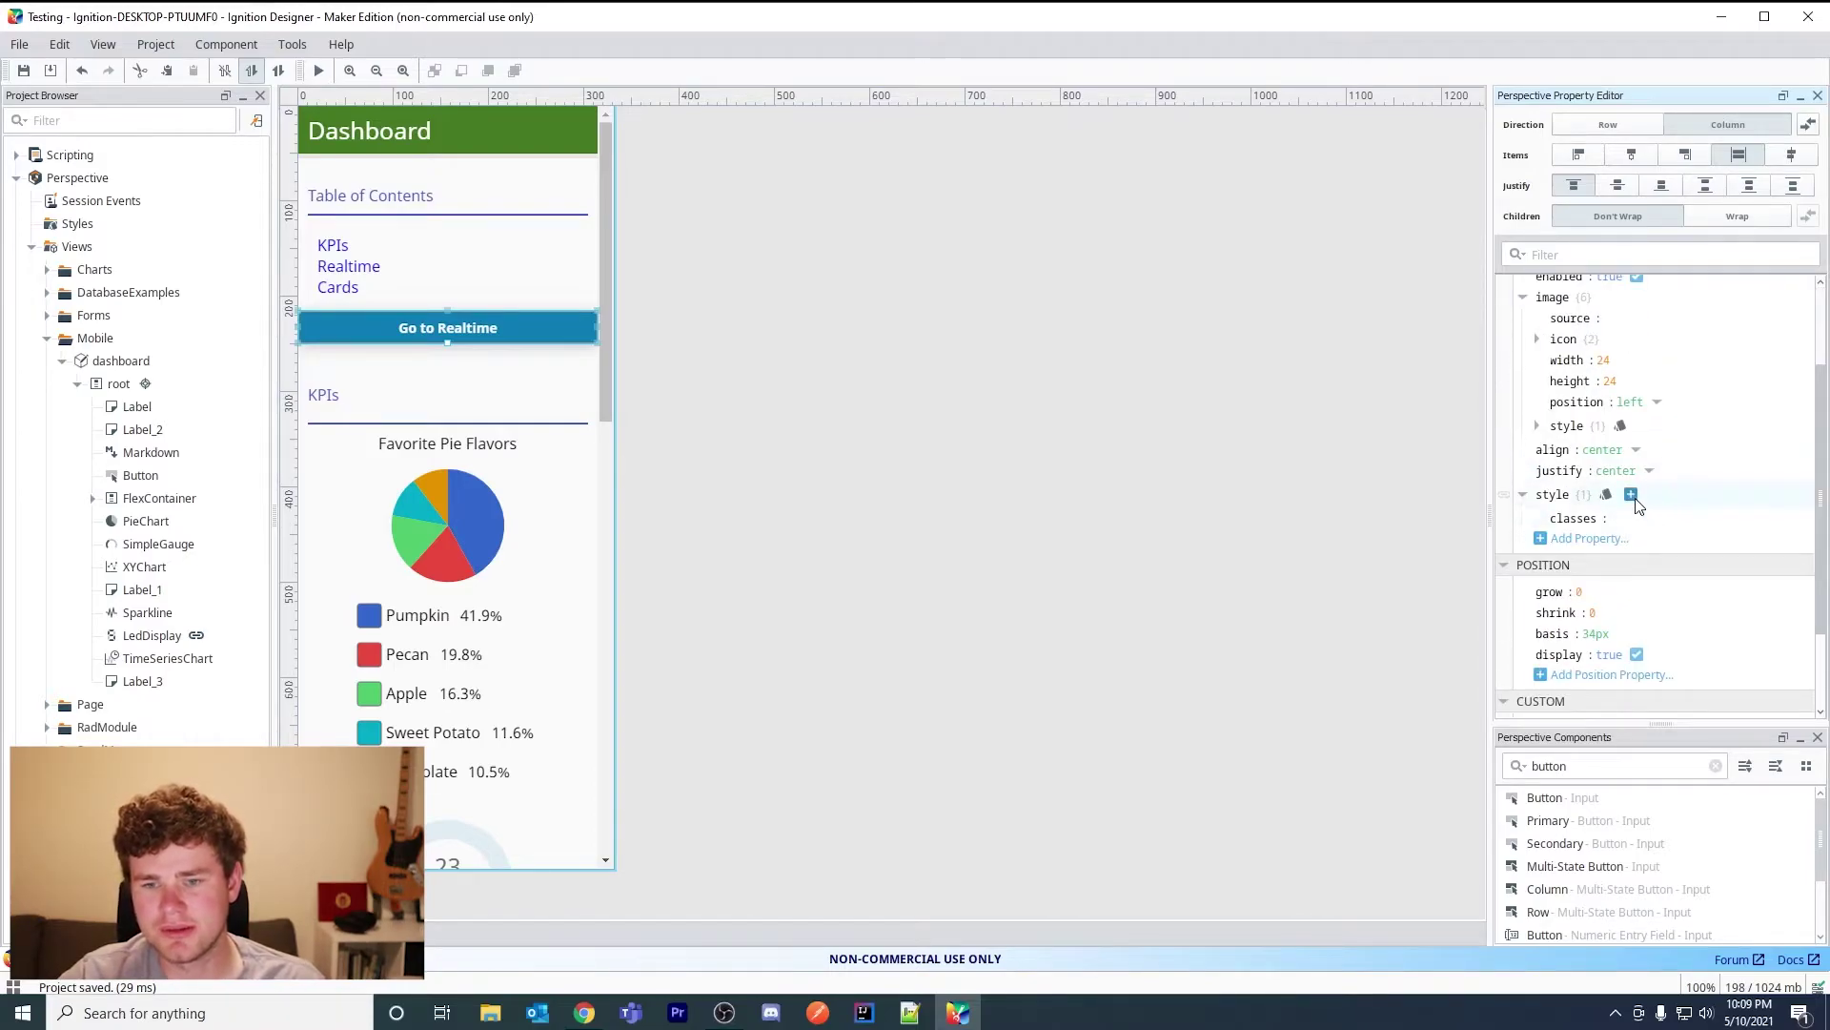
click(1631, 493)
click(1672, 536)
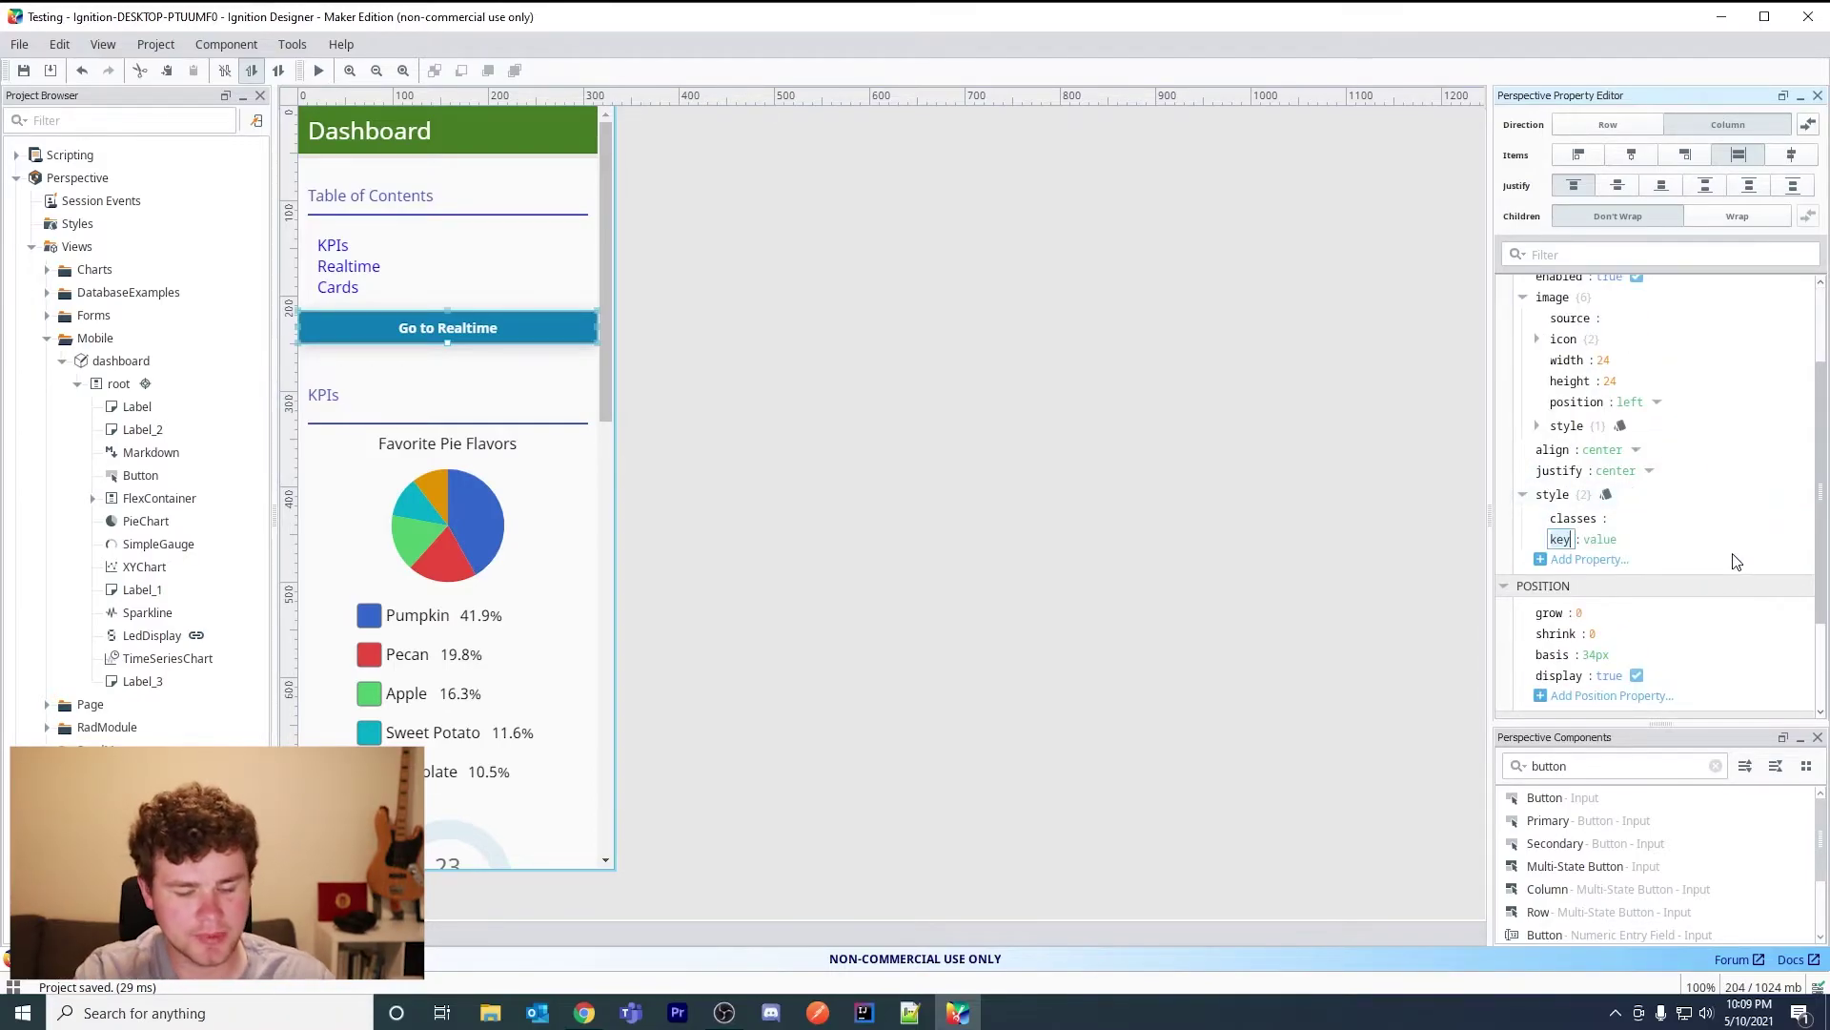
text(margin)
key(Tab)
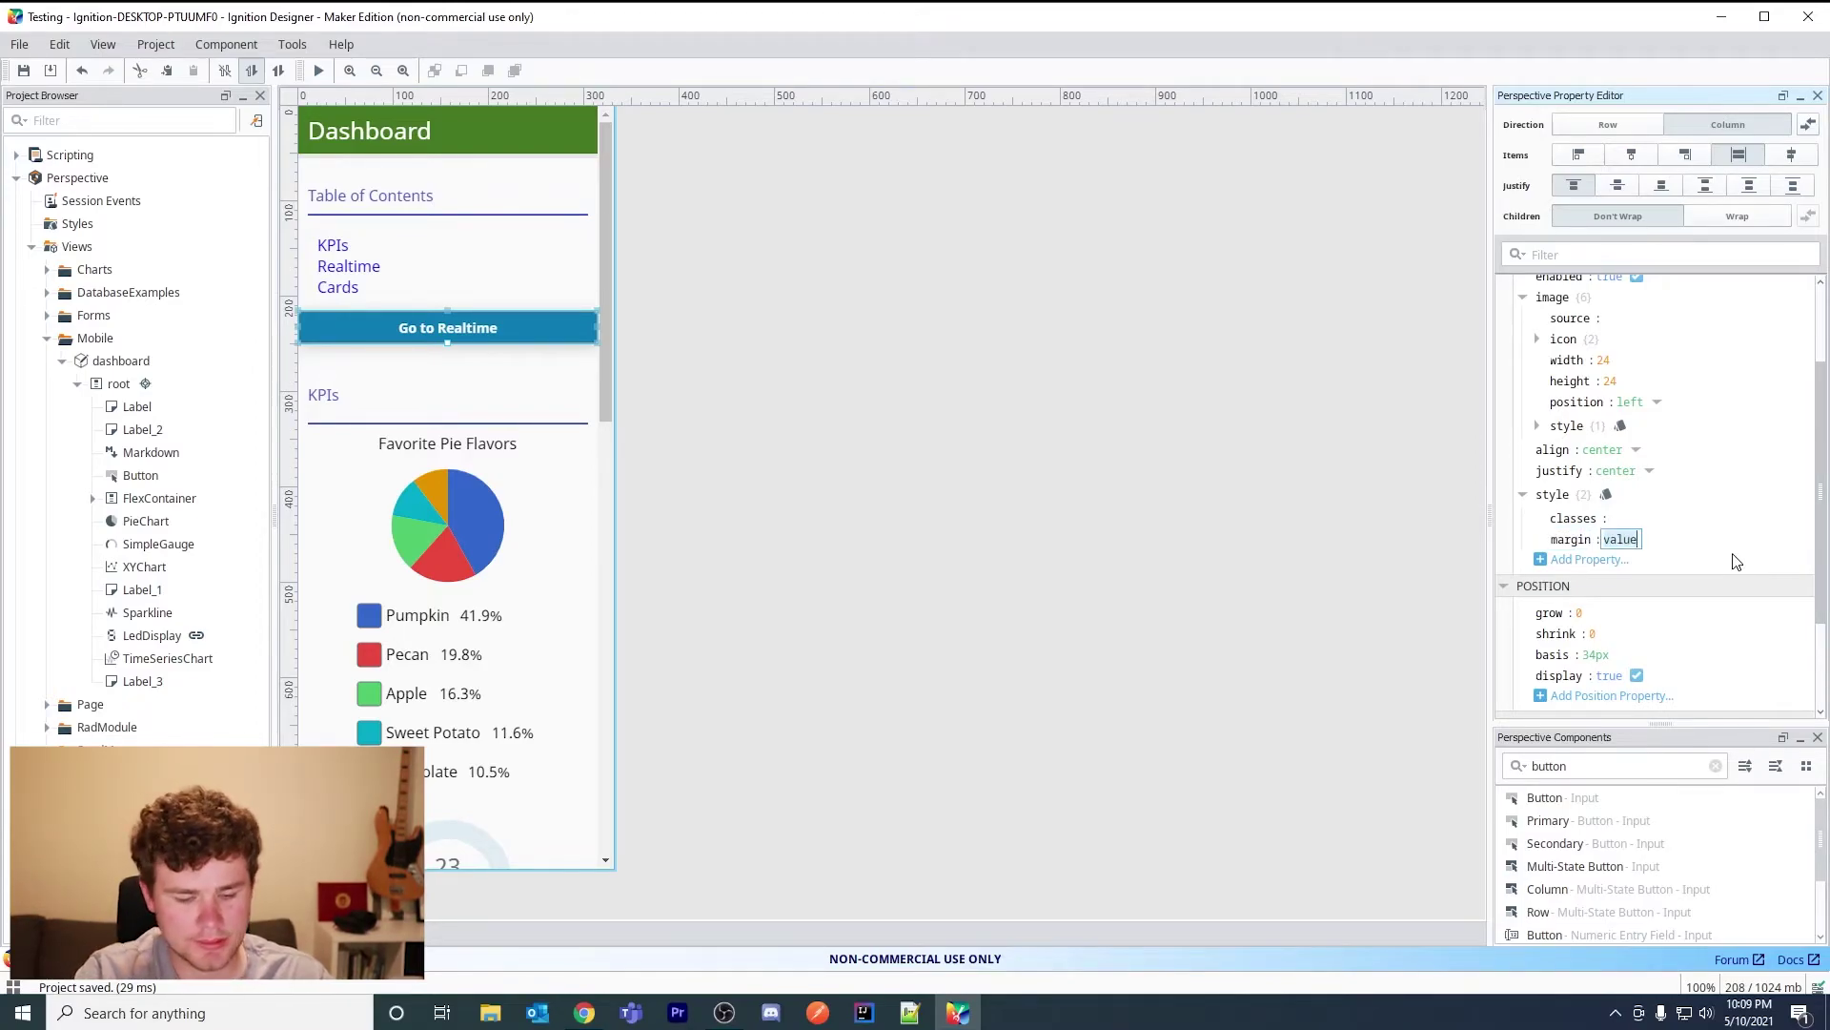
text(0px 10px)
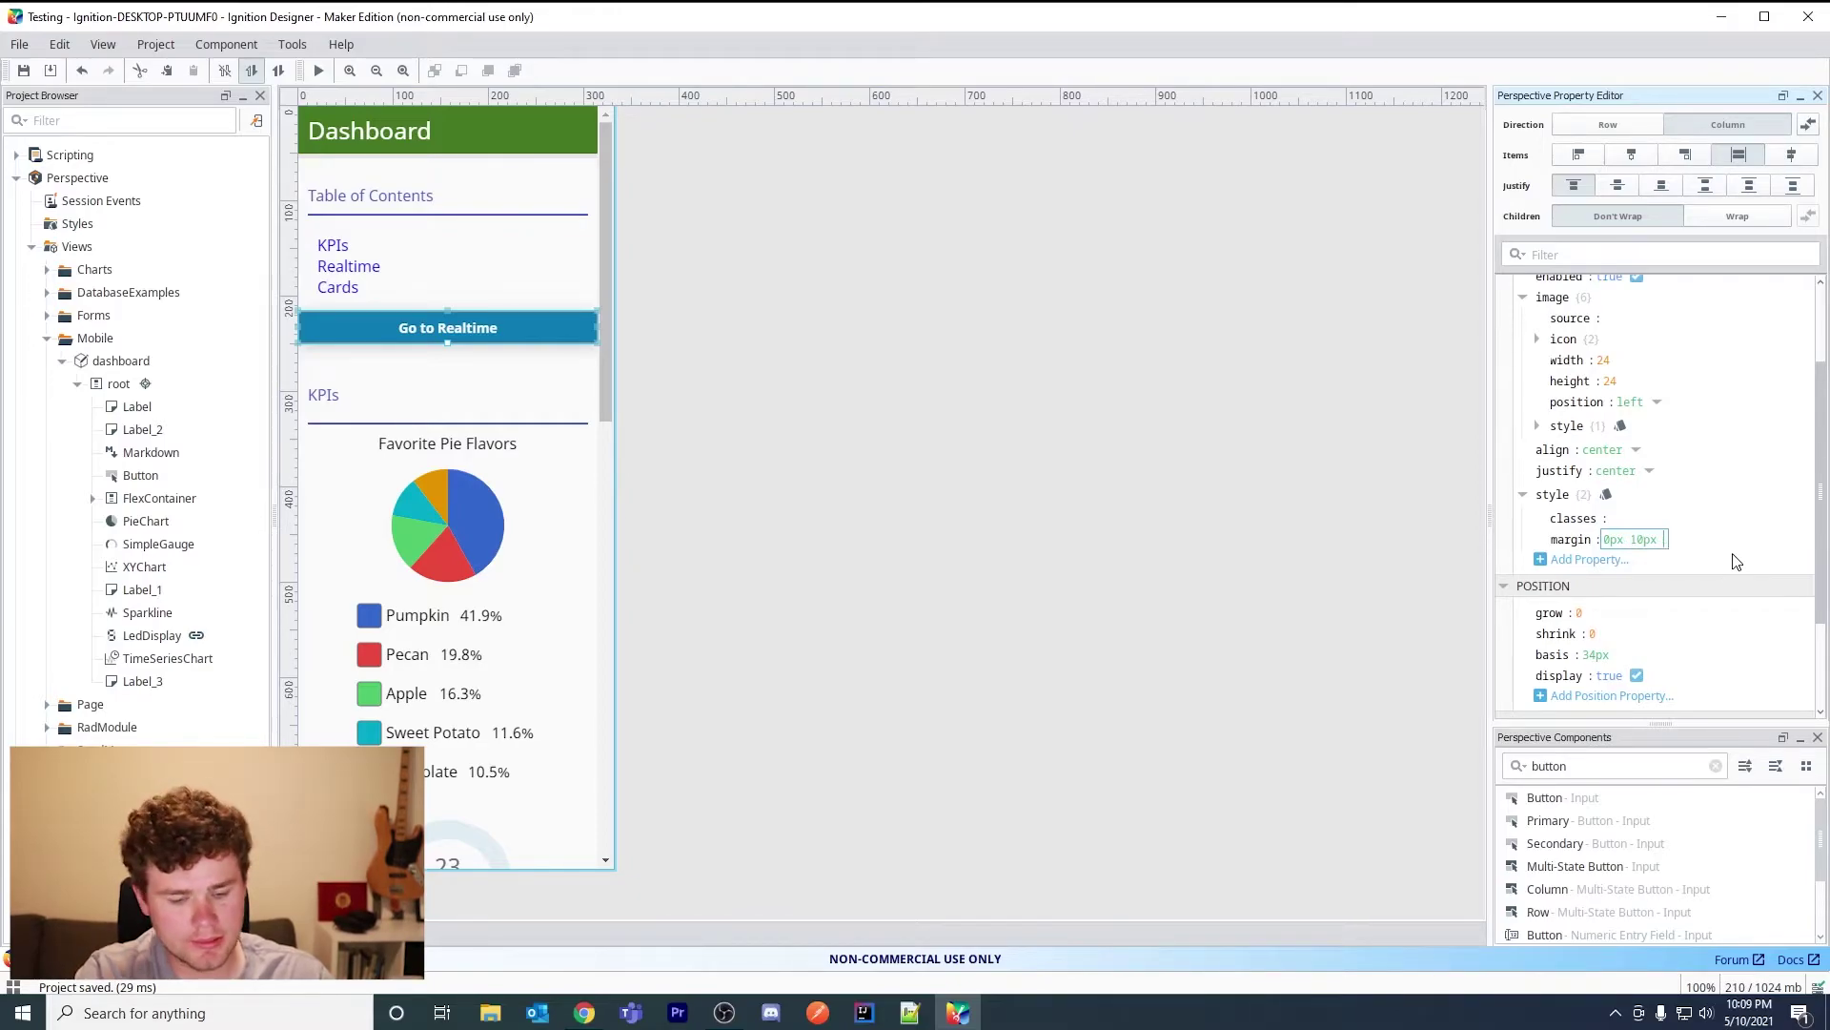
text( 0px )
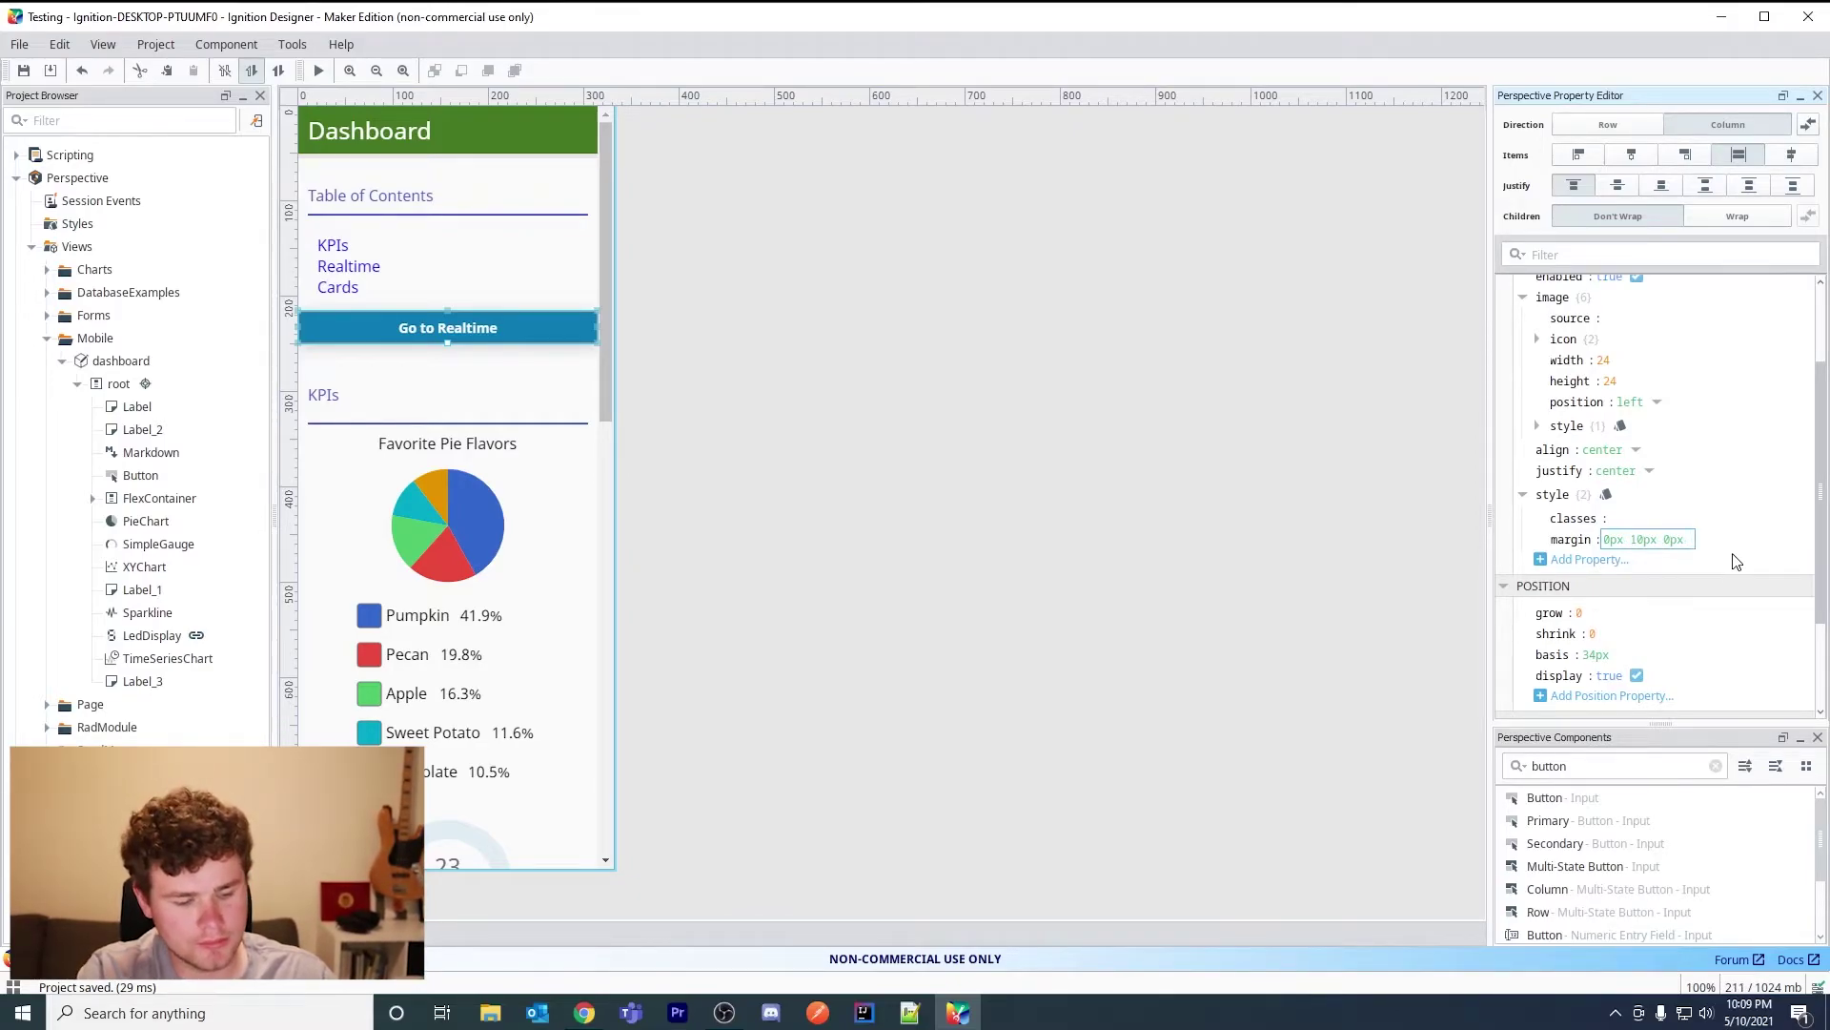
text(10px)
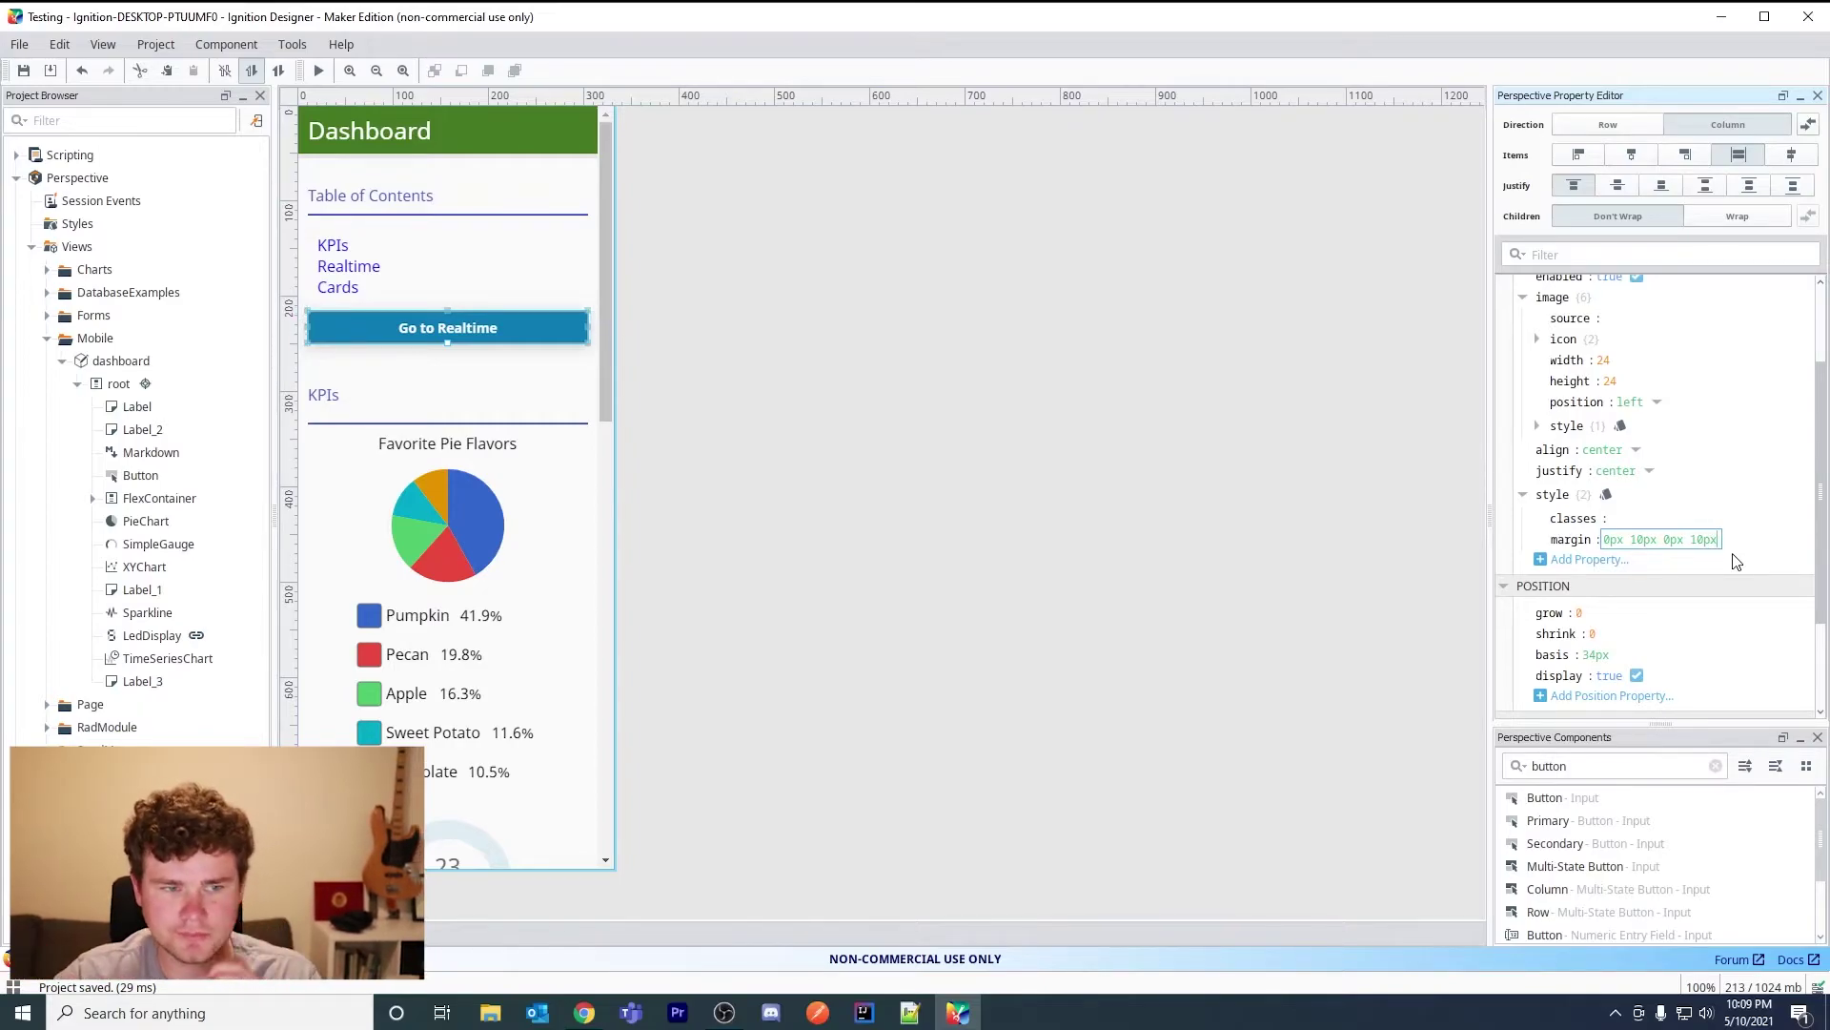
click(408, 370)
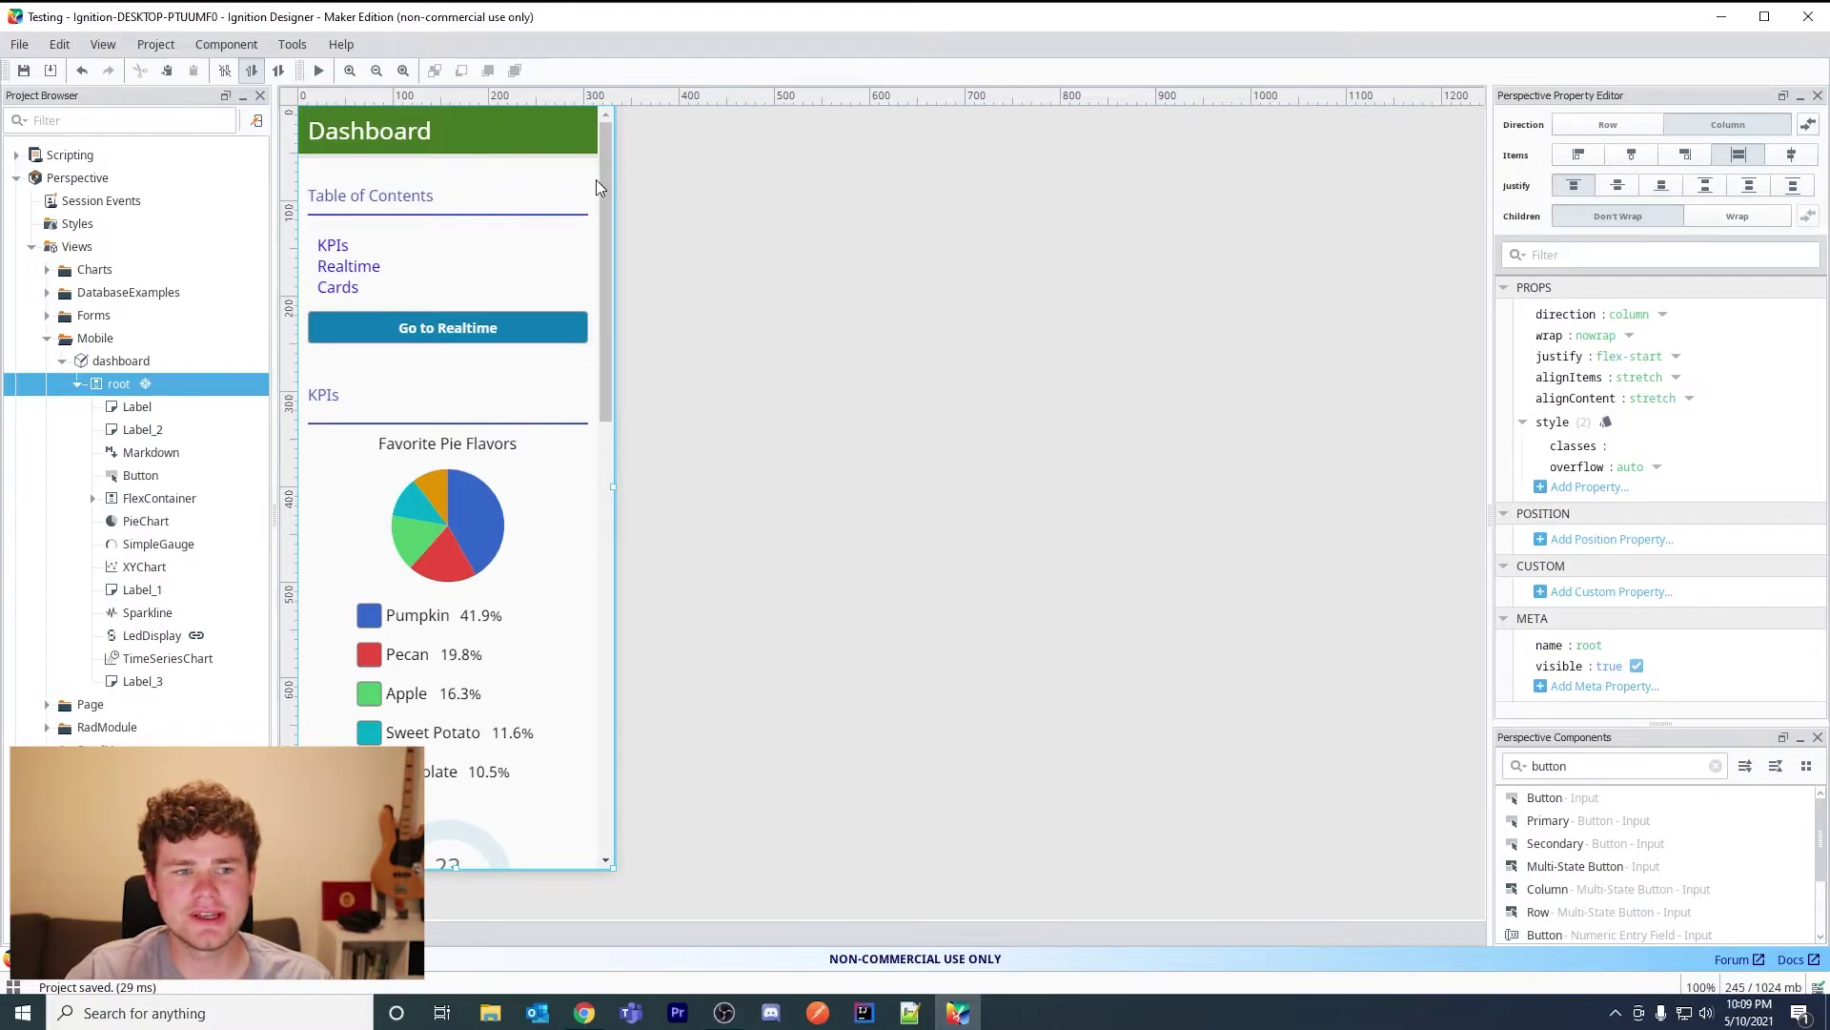
mouse_move(601, 179)
mouse_down()
mouse_move(610, 294)
mouse_move(615, 153)
mouse_up()
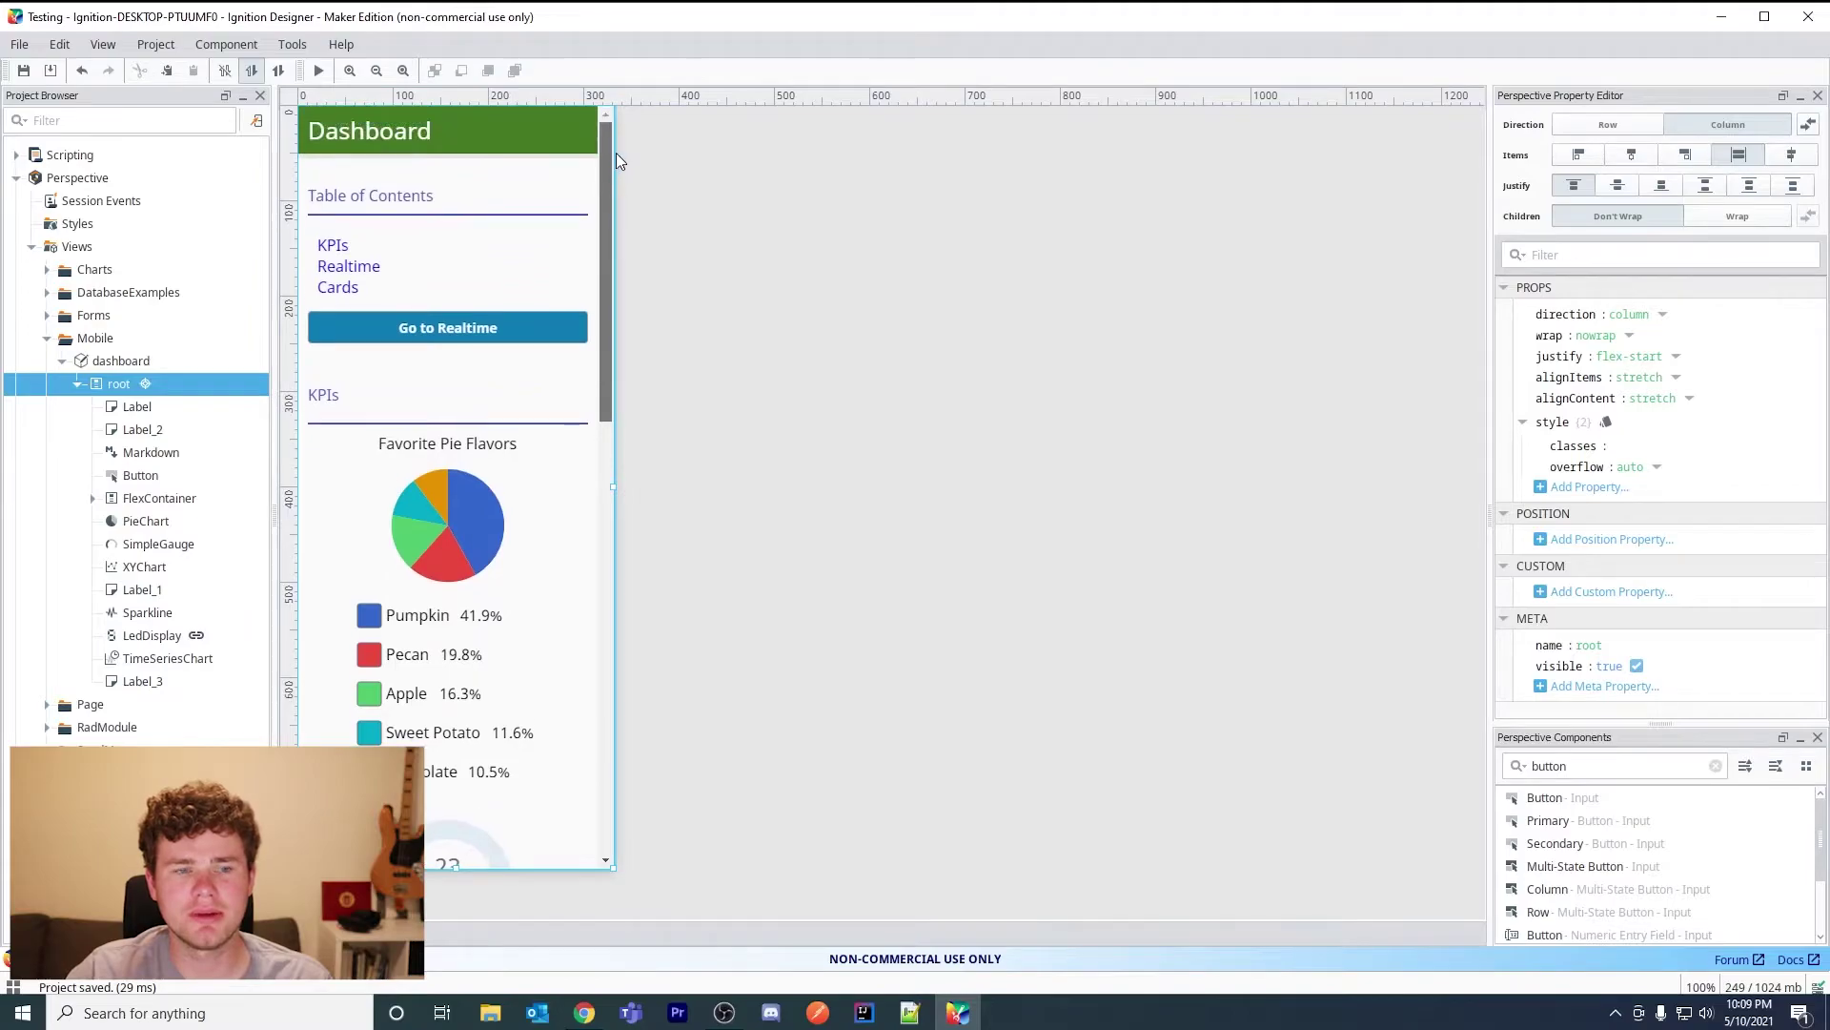
click(467, 328)
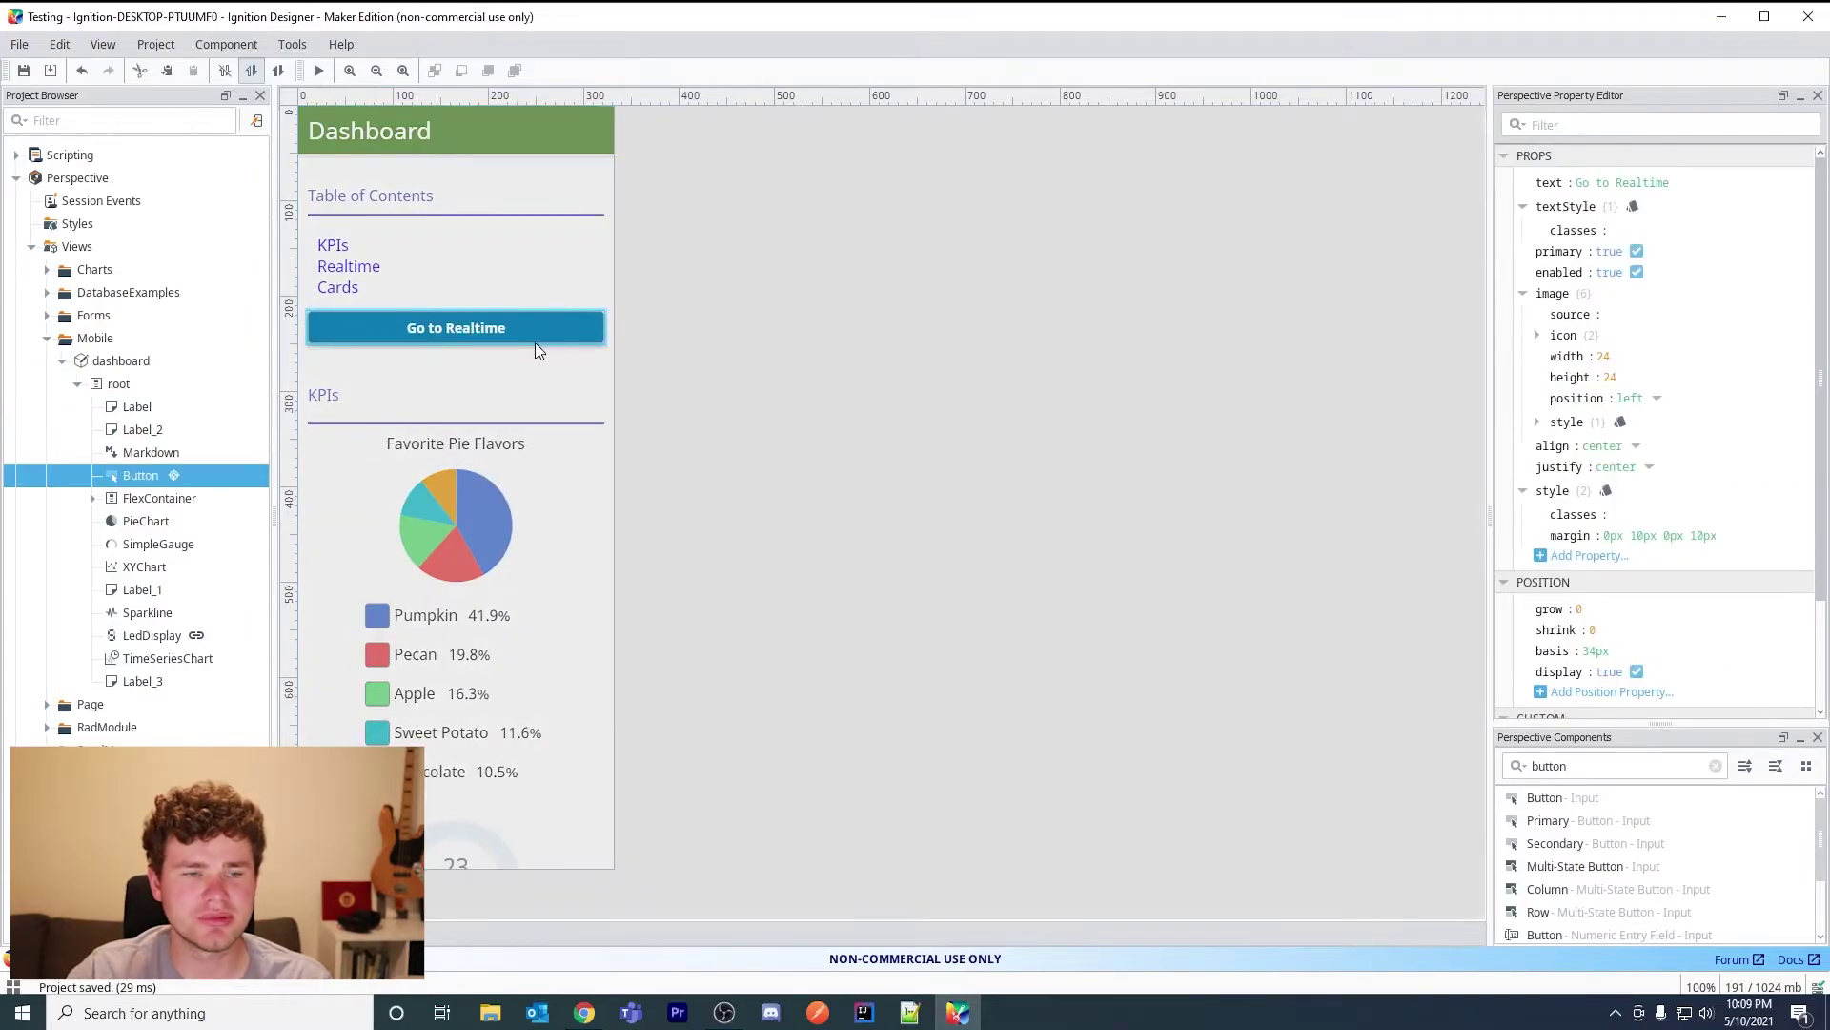
Give the button an onActionPerformed script calling system.perspective.navigate(url="#realtime").
right_click(518, 325)
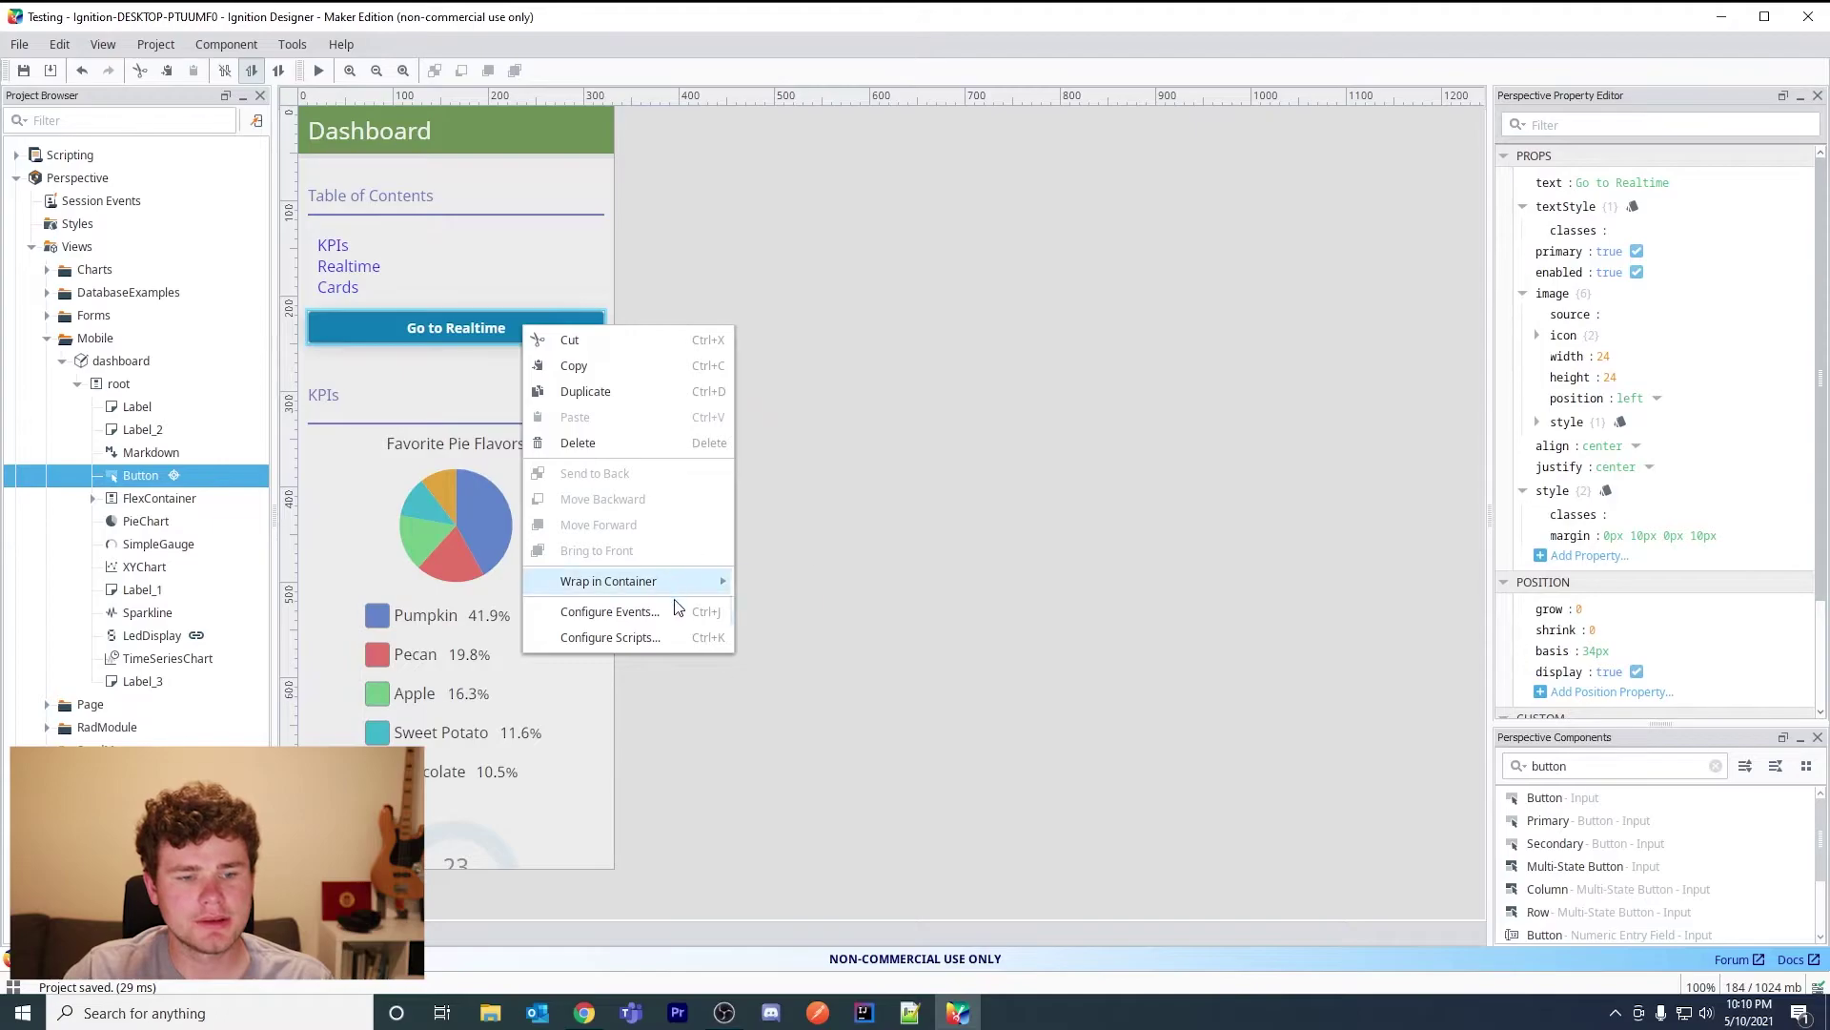
click(572, 611)
click(520, 343)
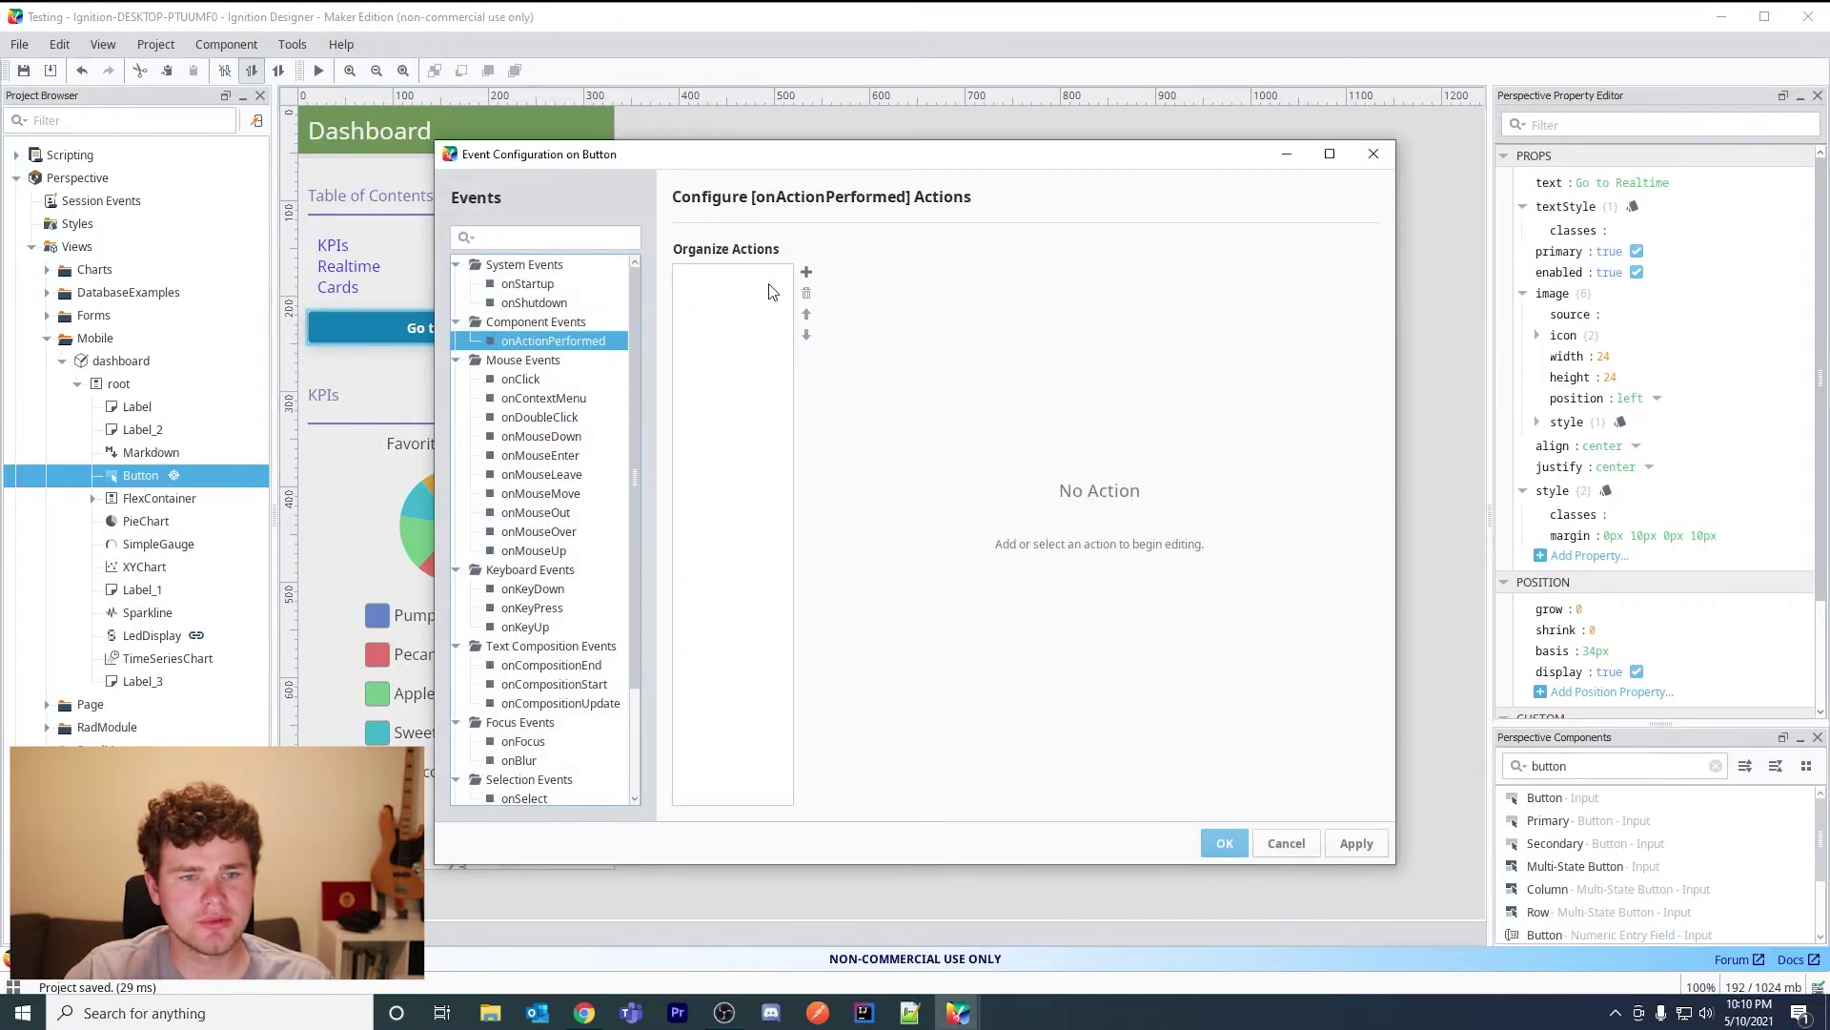
click(805, 271)
click(849, 589)
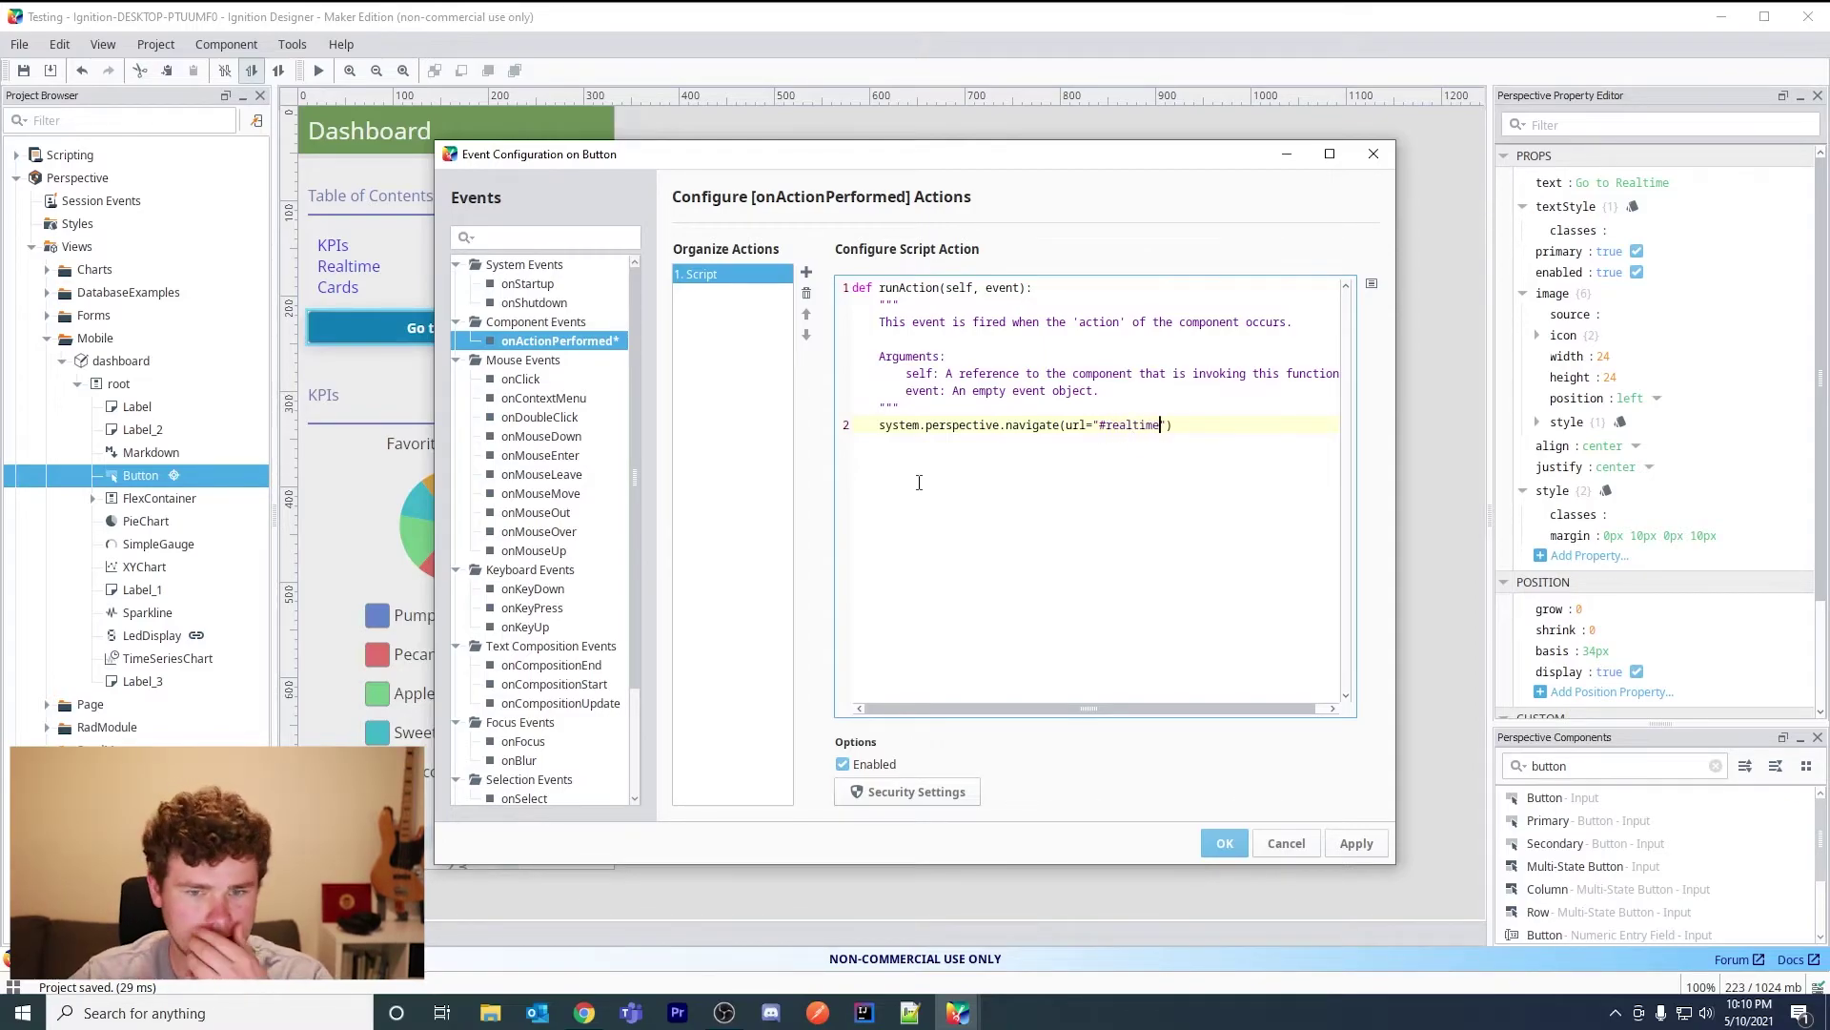
double_click(1136, 426)
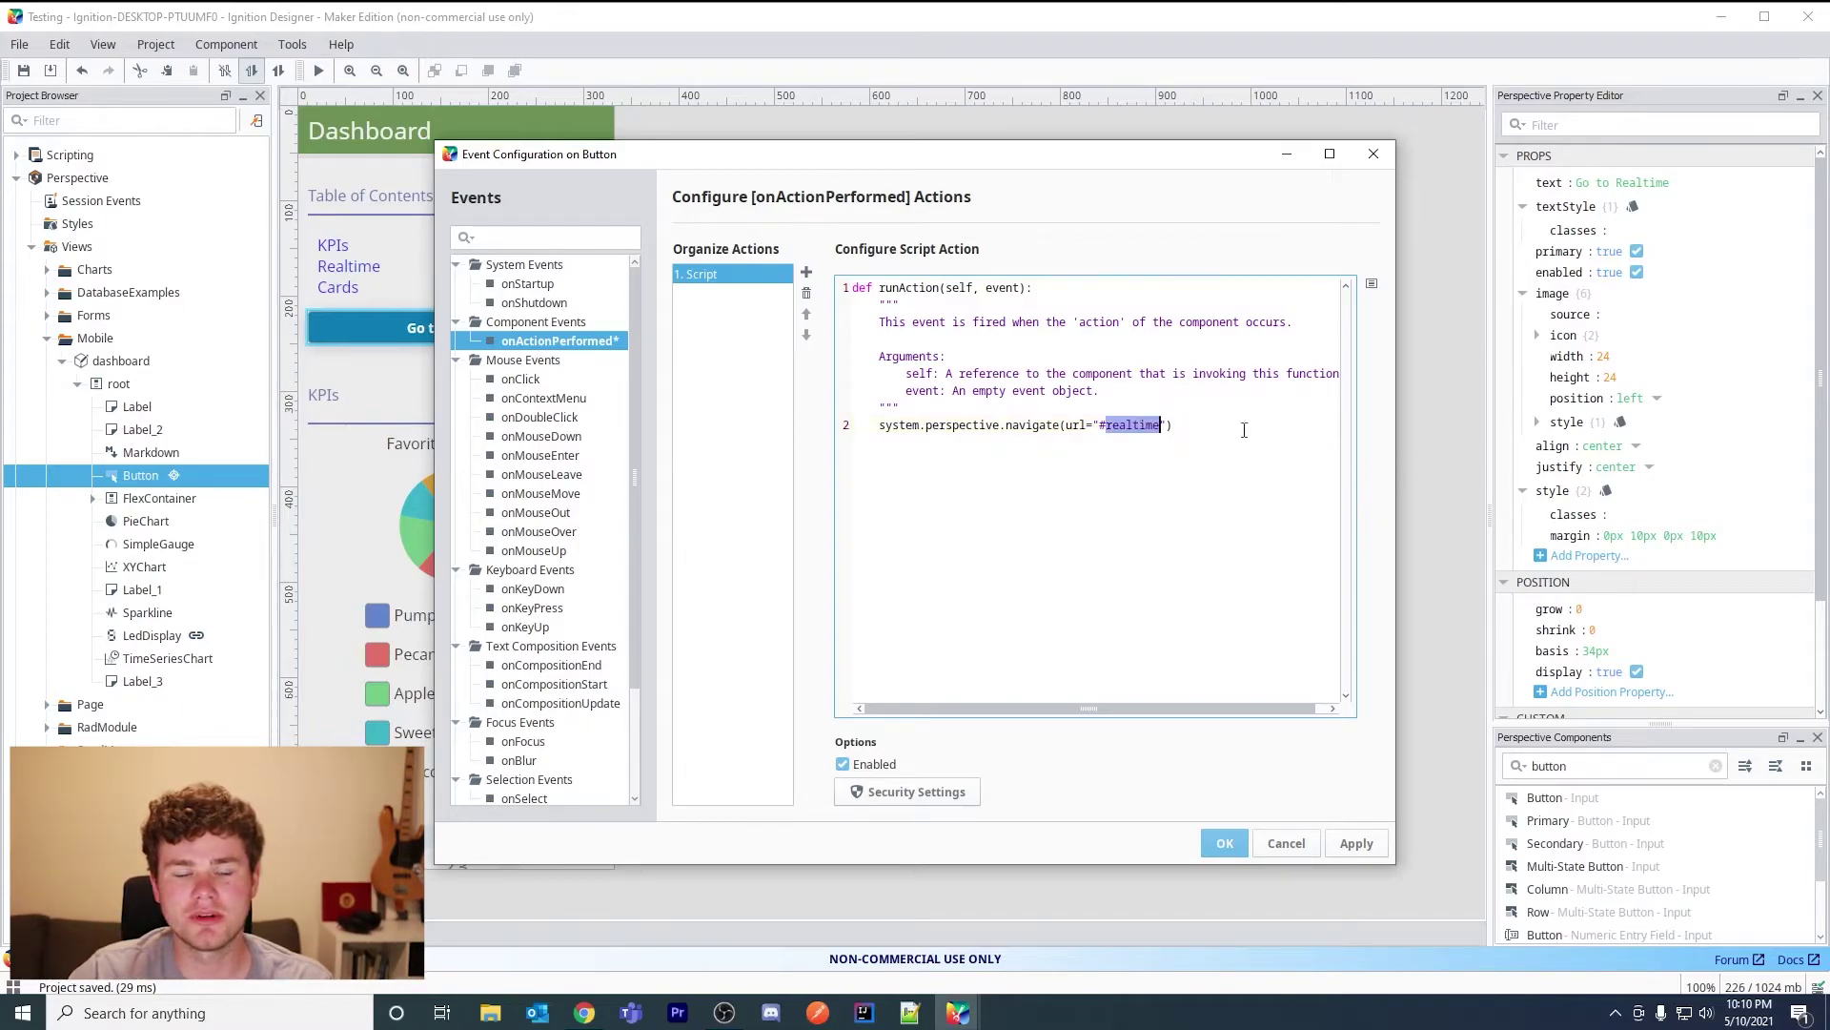
click(1230, 837)
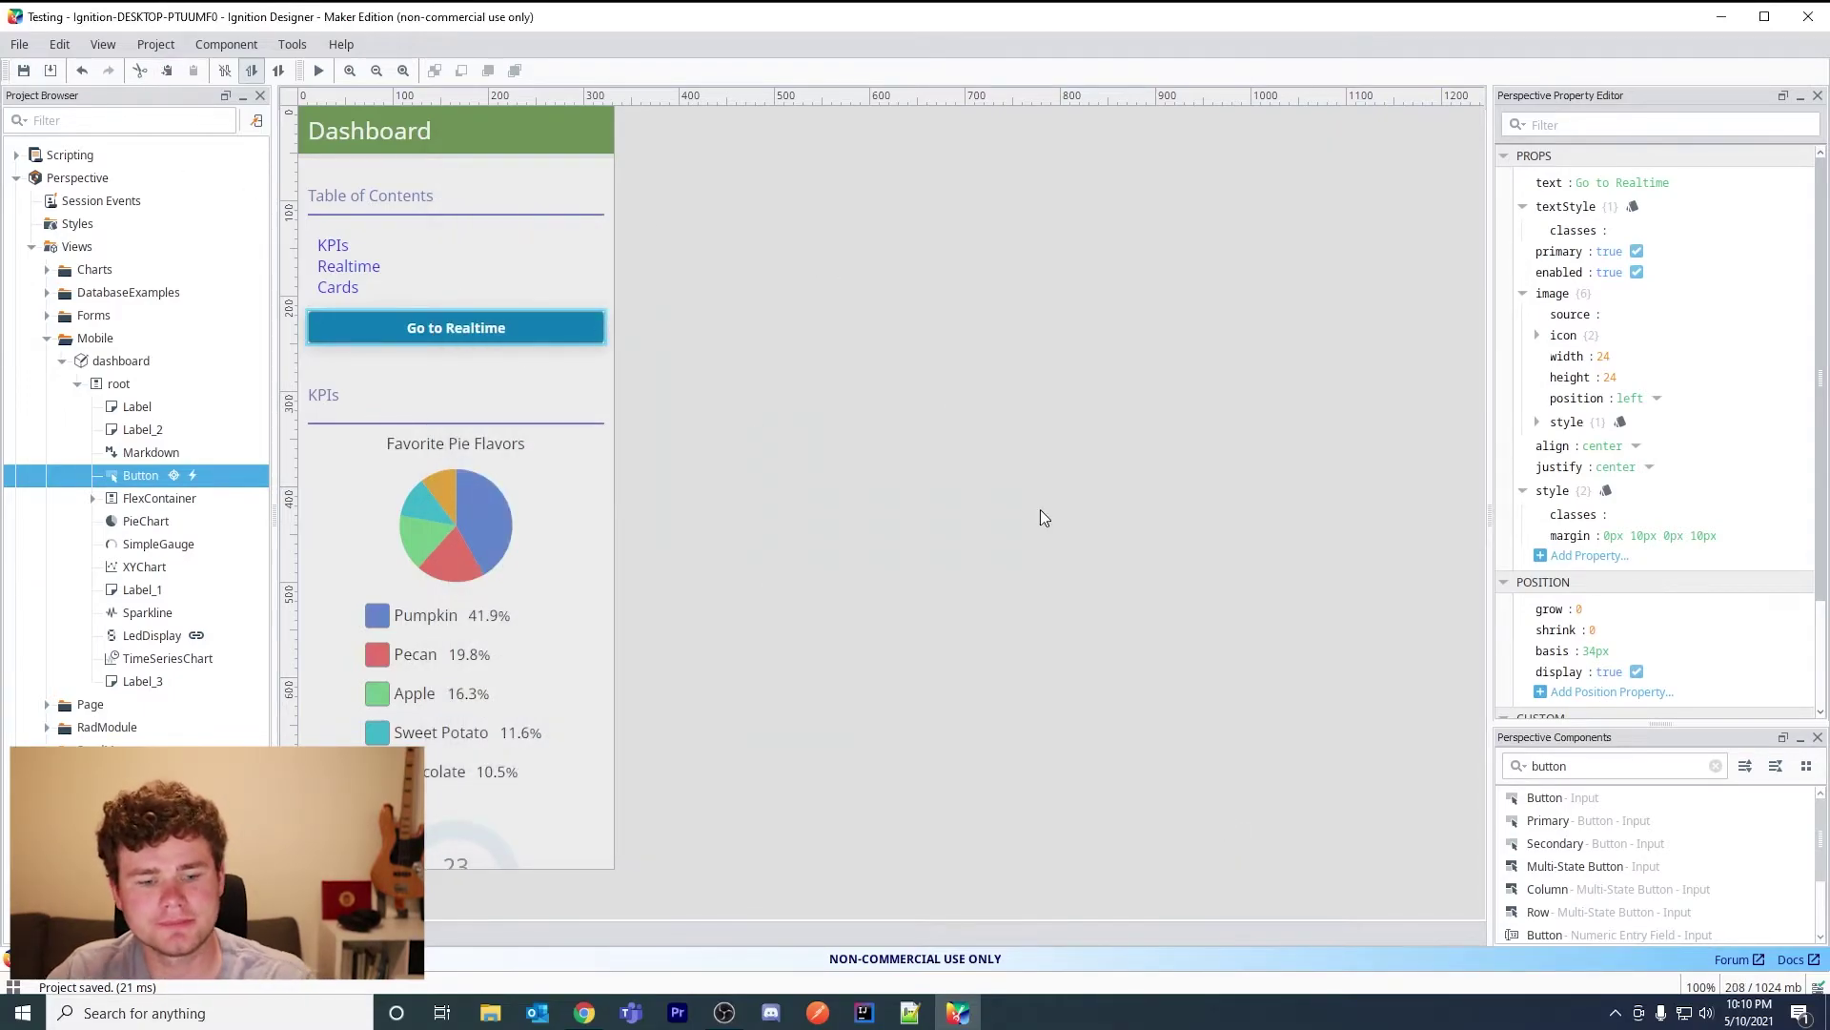
Reload the Chrome session, test the Go to Realtime button, and return to the Designer.
click(584, 1013)
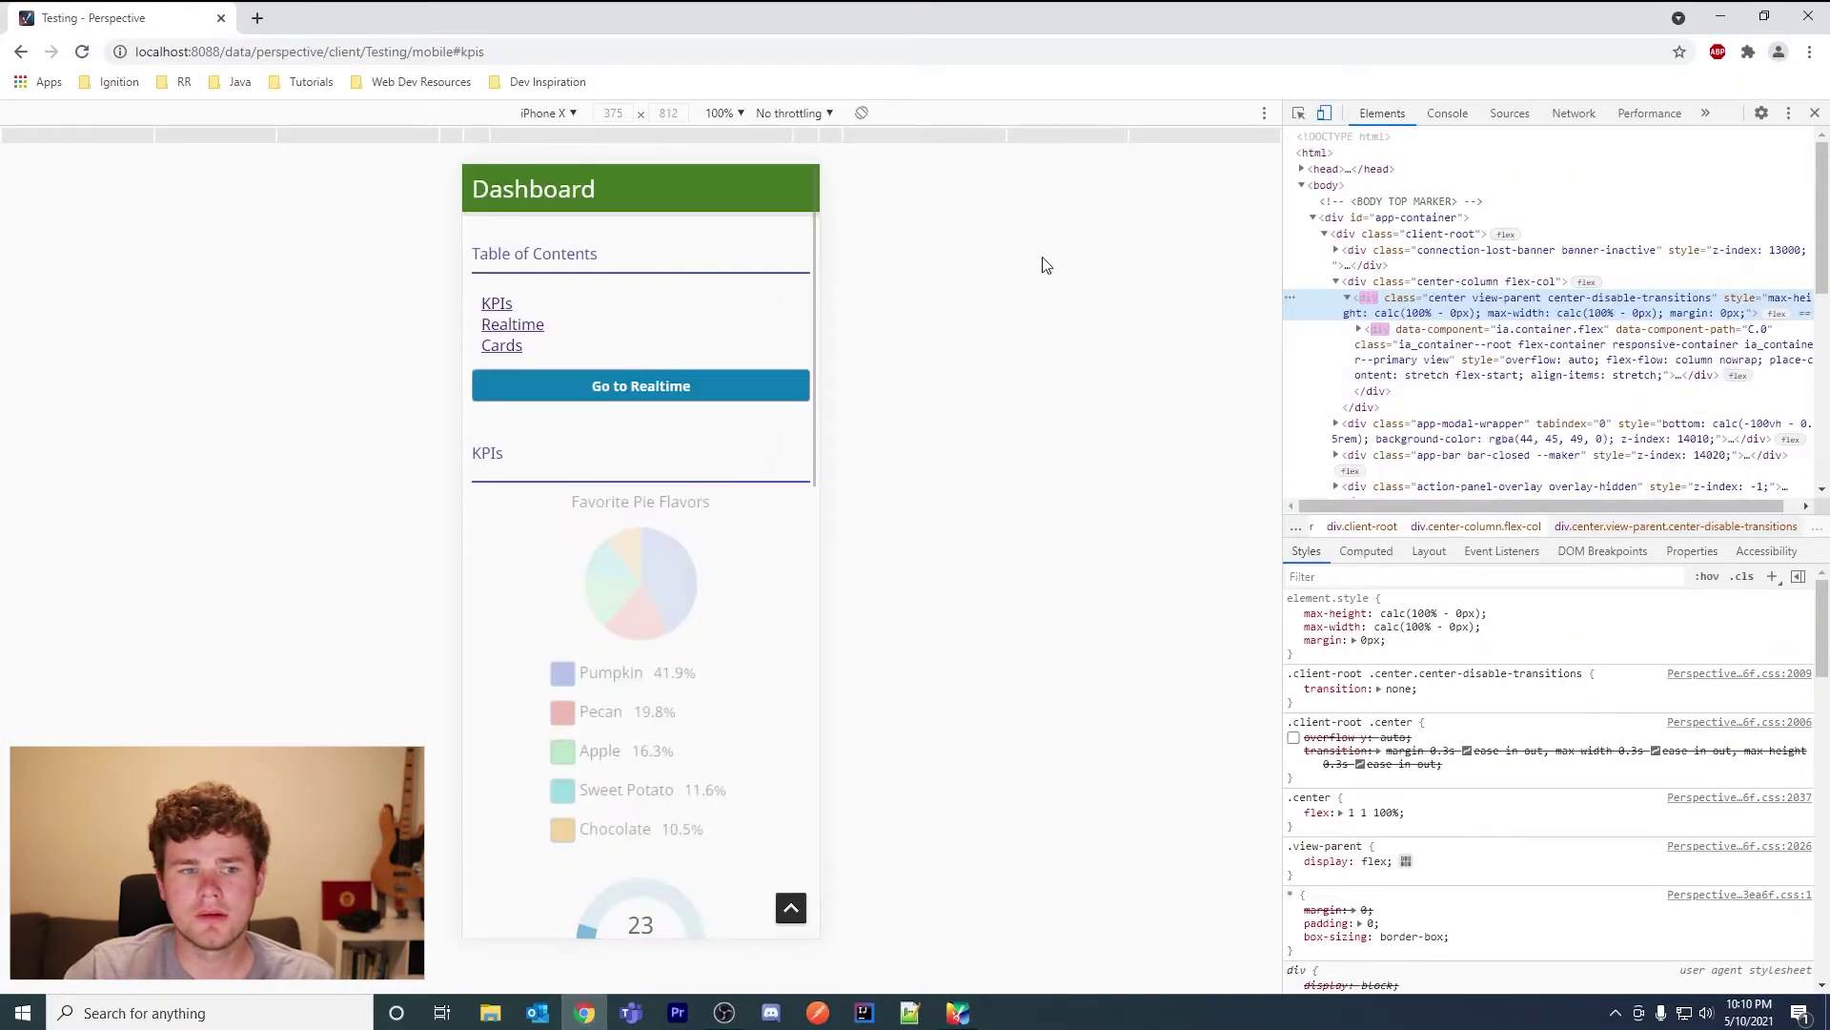
key(F5)
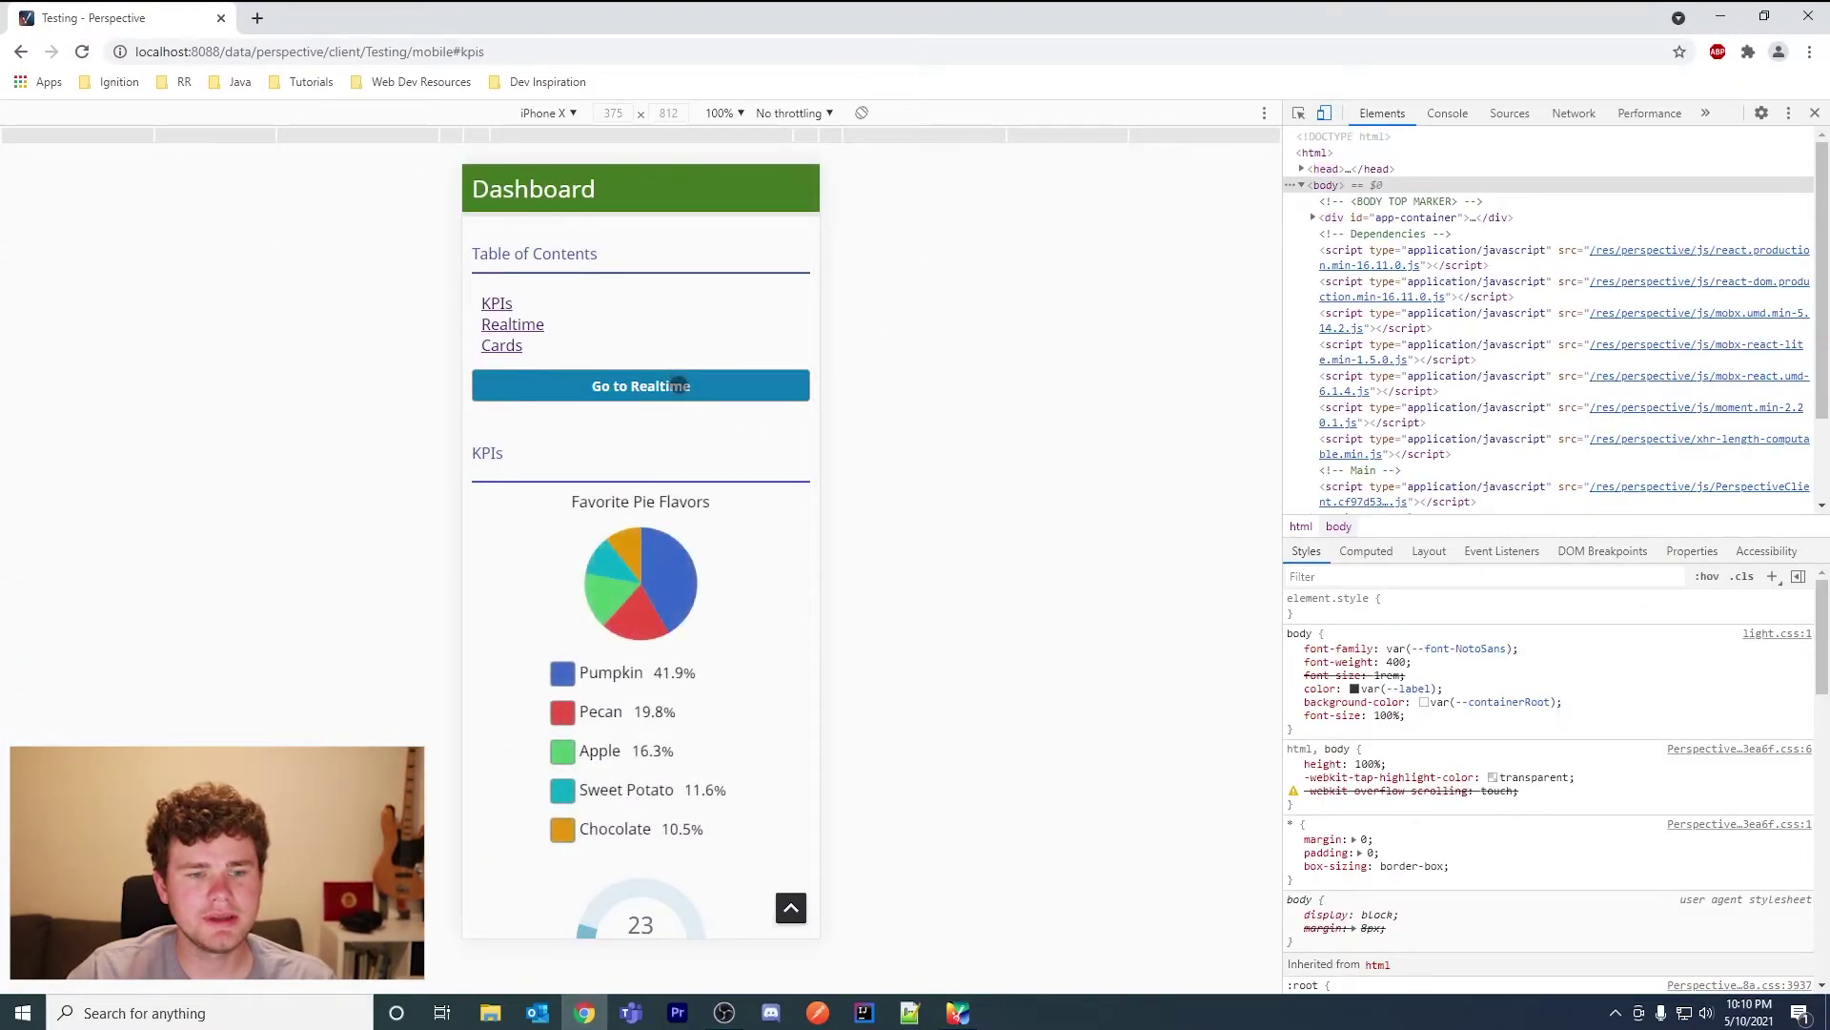
click(677, 385)
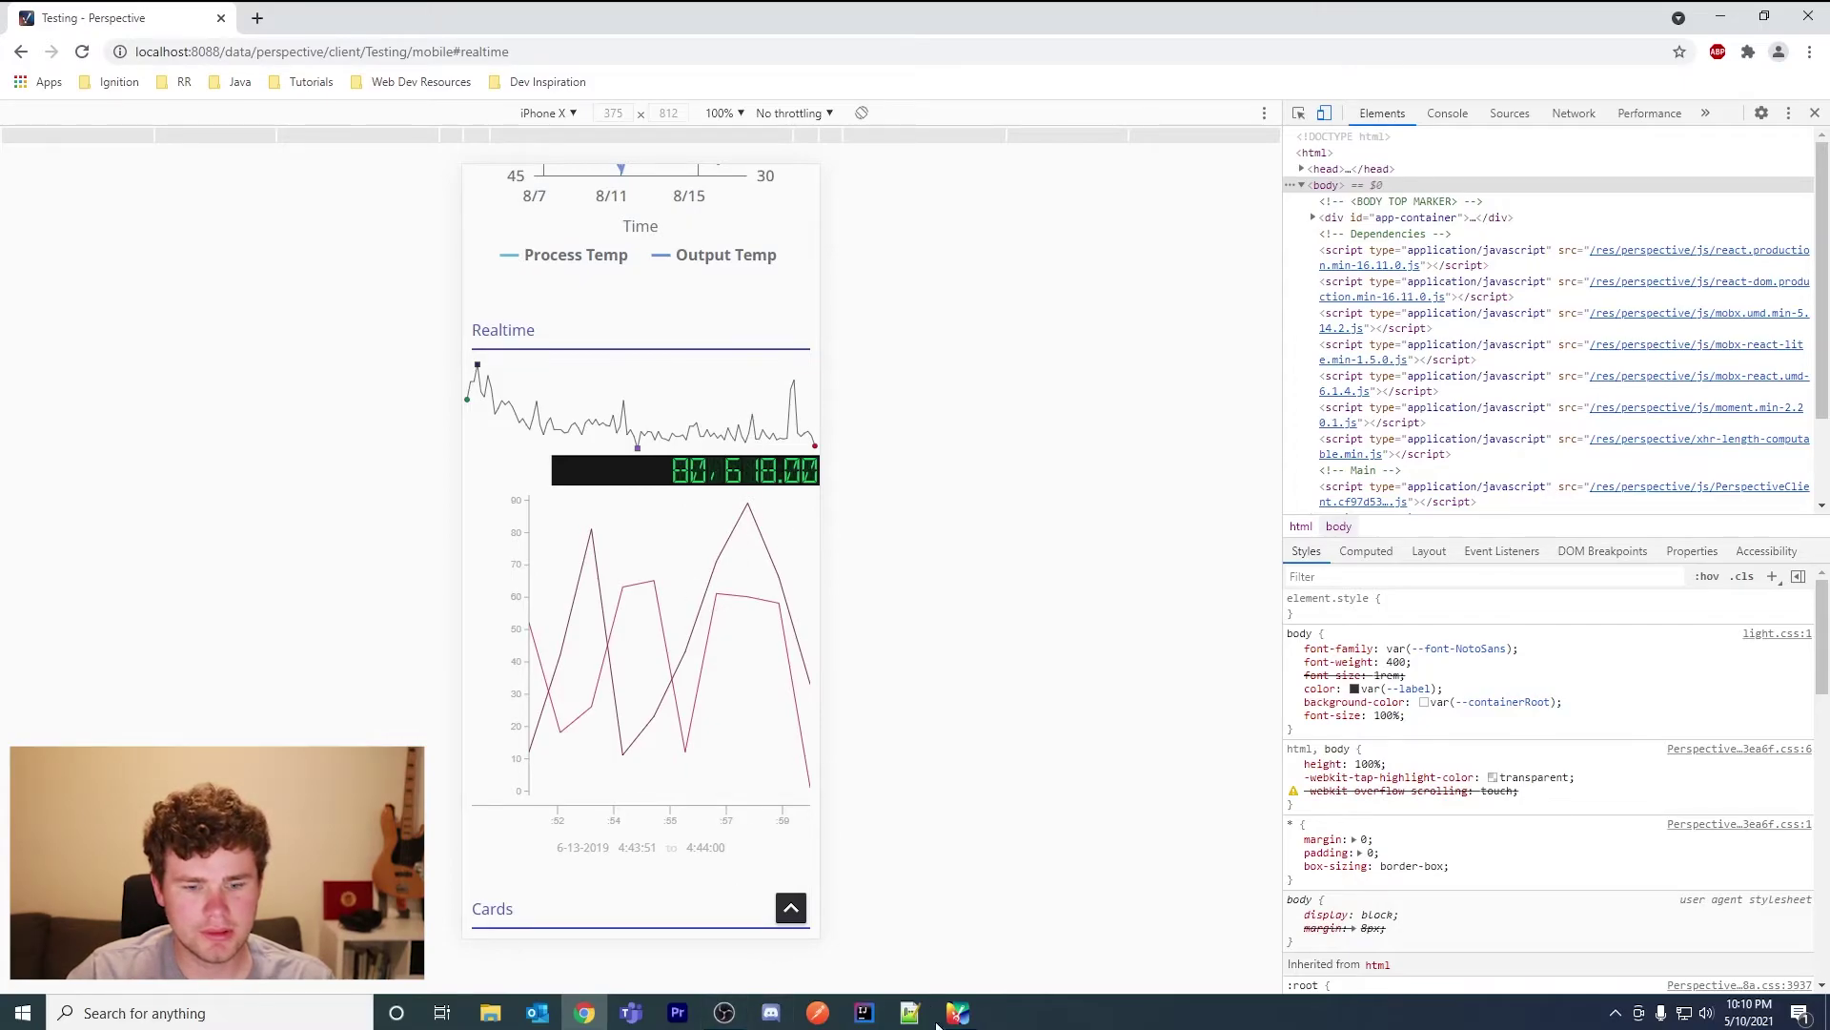
click(971, 1018)
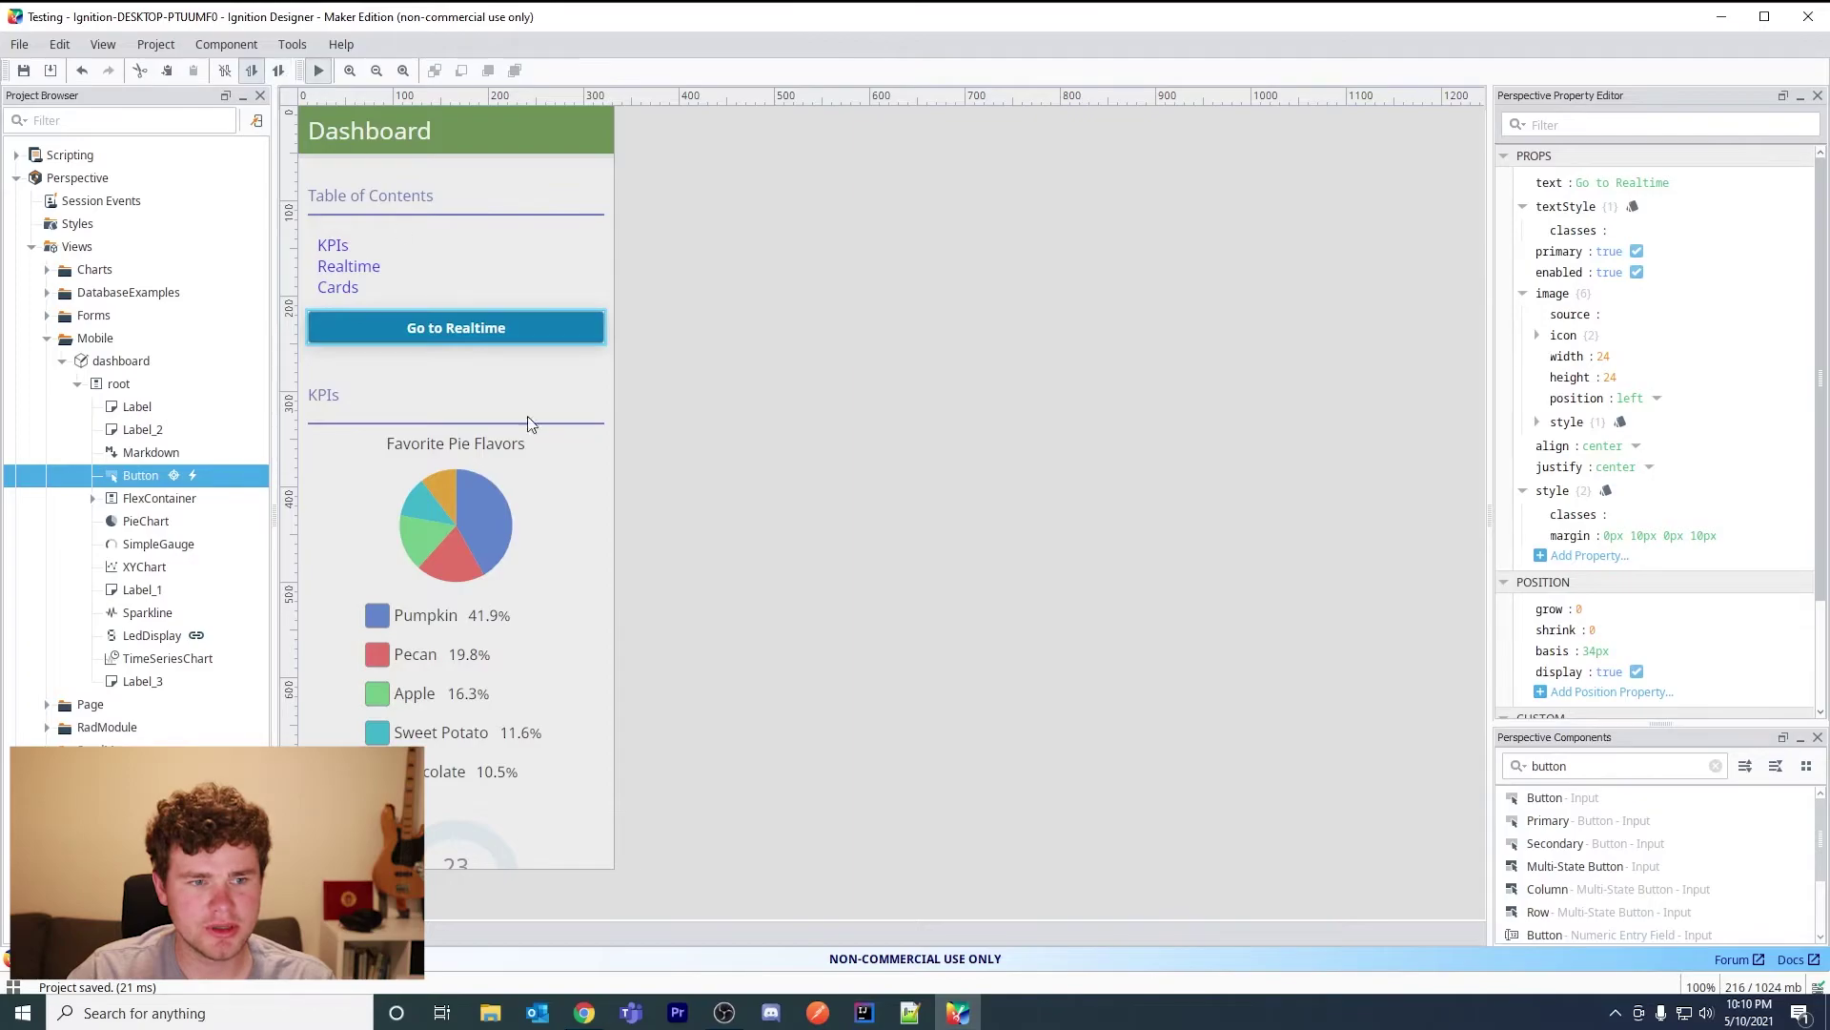
Preview the view, reselect the root container, and clear the component search.
key(F5)
scroll(555, 499, down, 10)
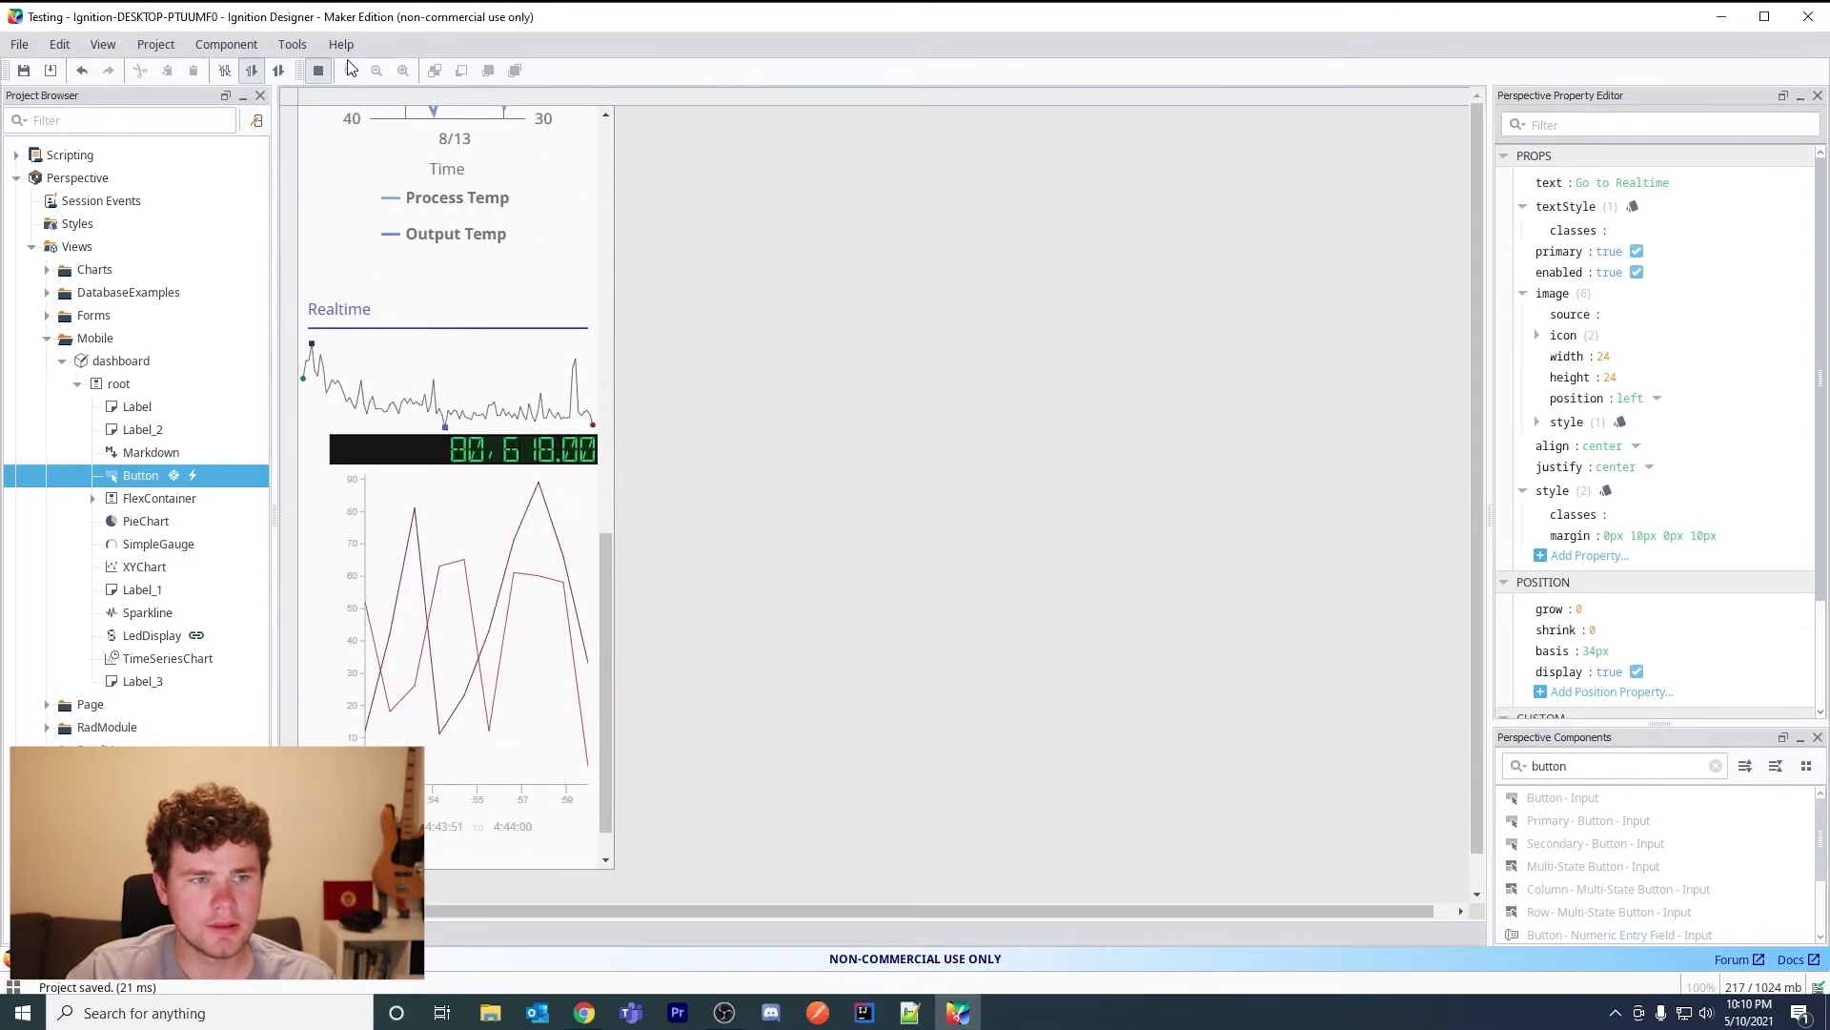
click(129, 382)
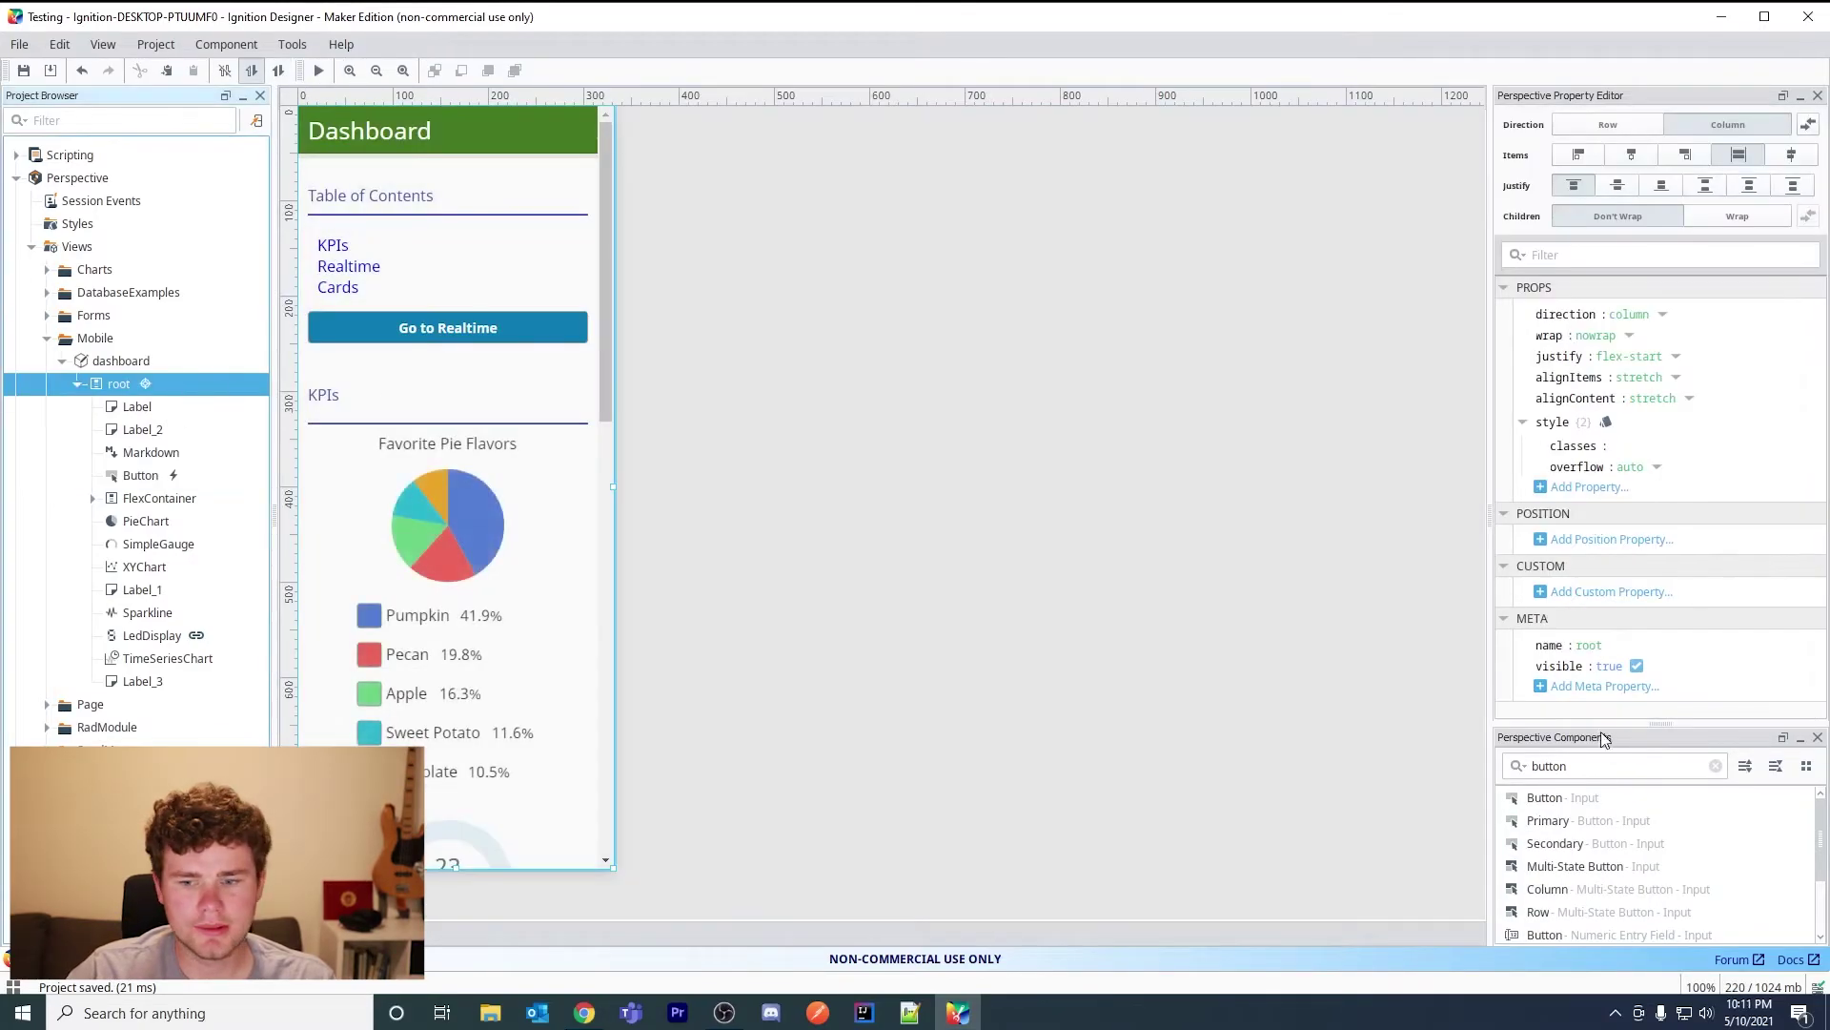
scroll(1629, 879, down, 2)
scroll(1783, 877, up, 2)
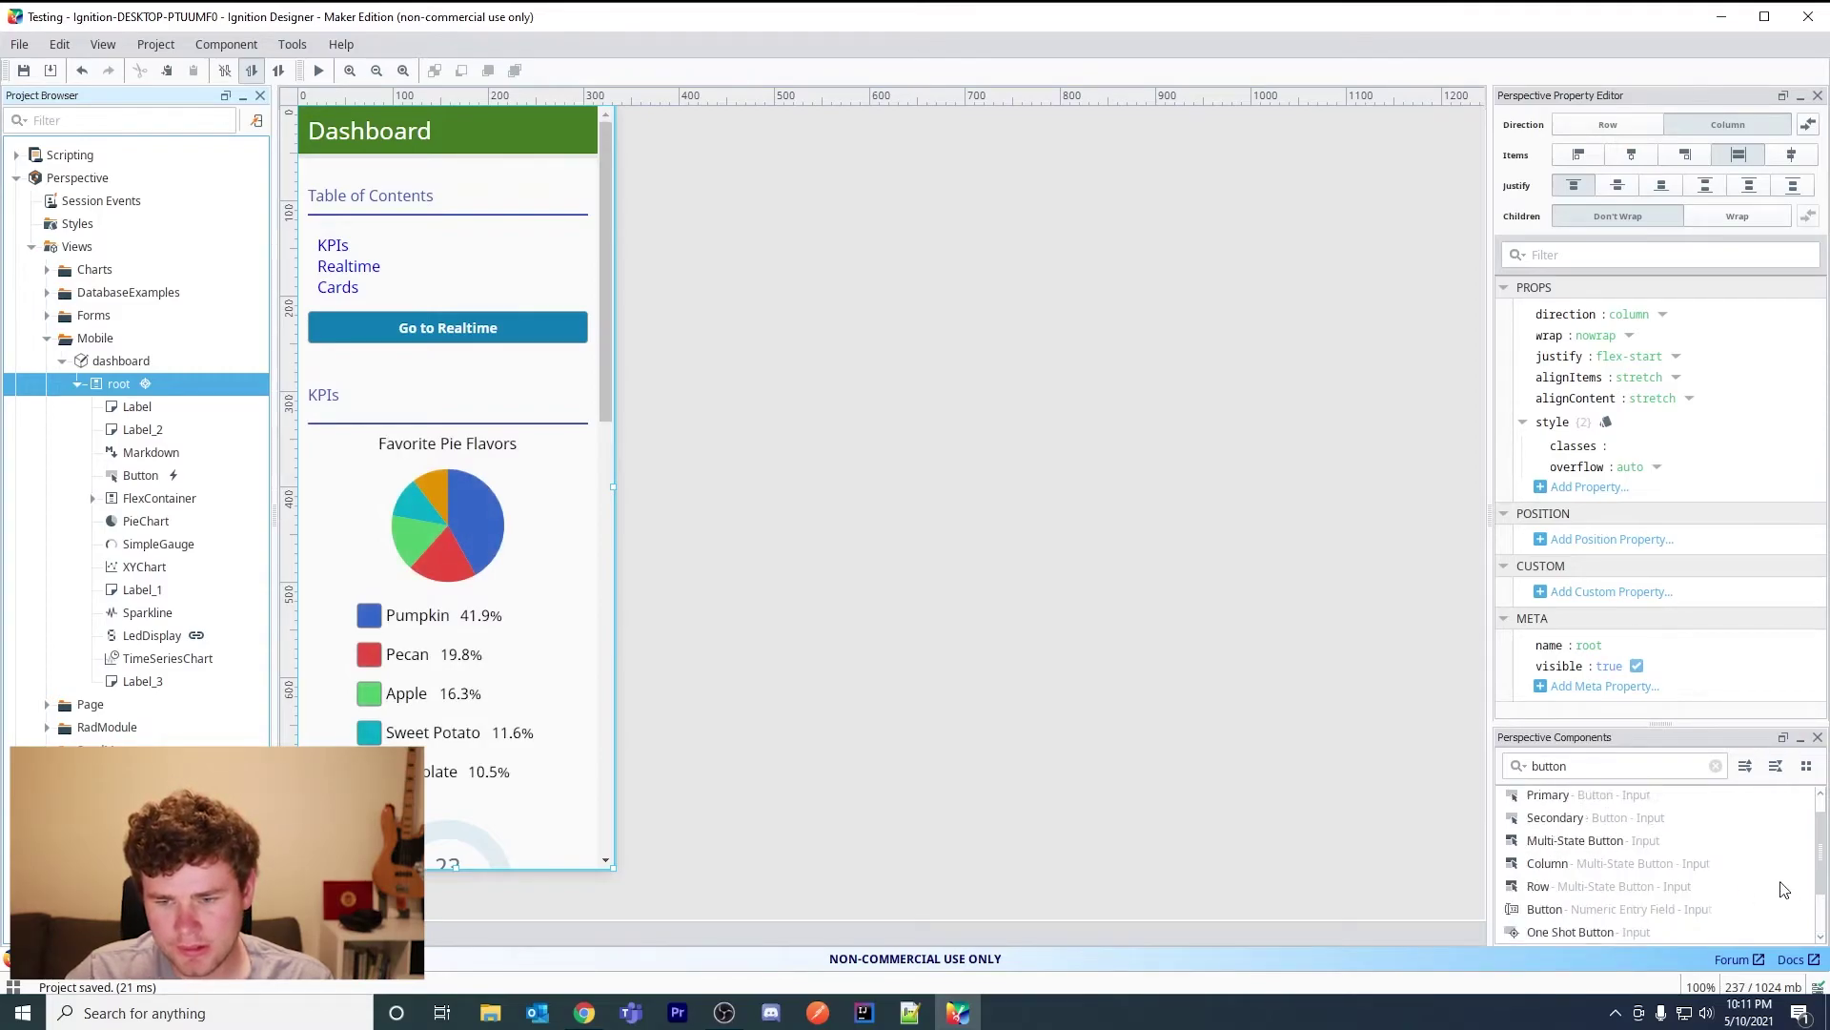
click(1716, 772)
scroll(1731, 872, down, 1)
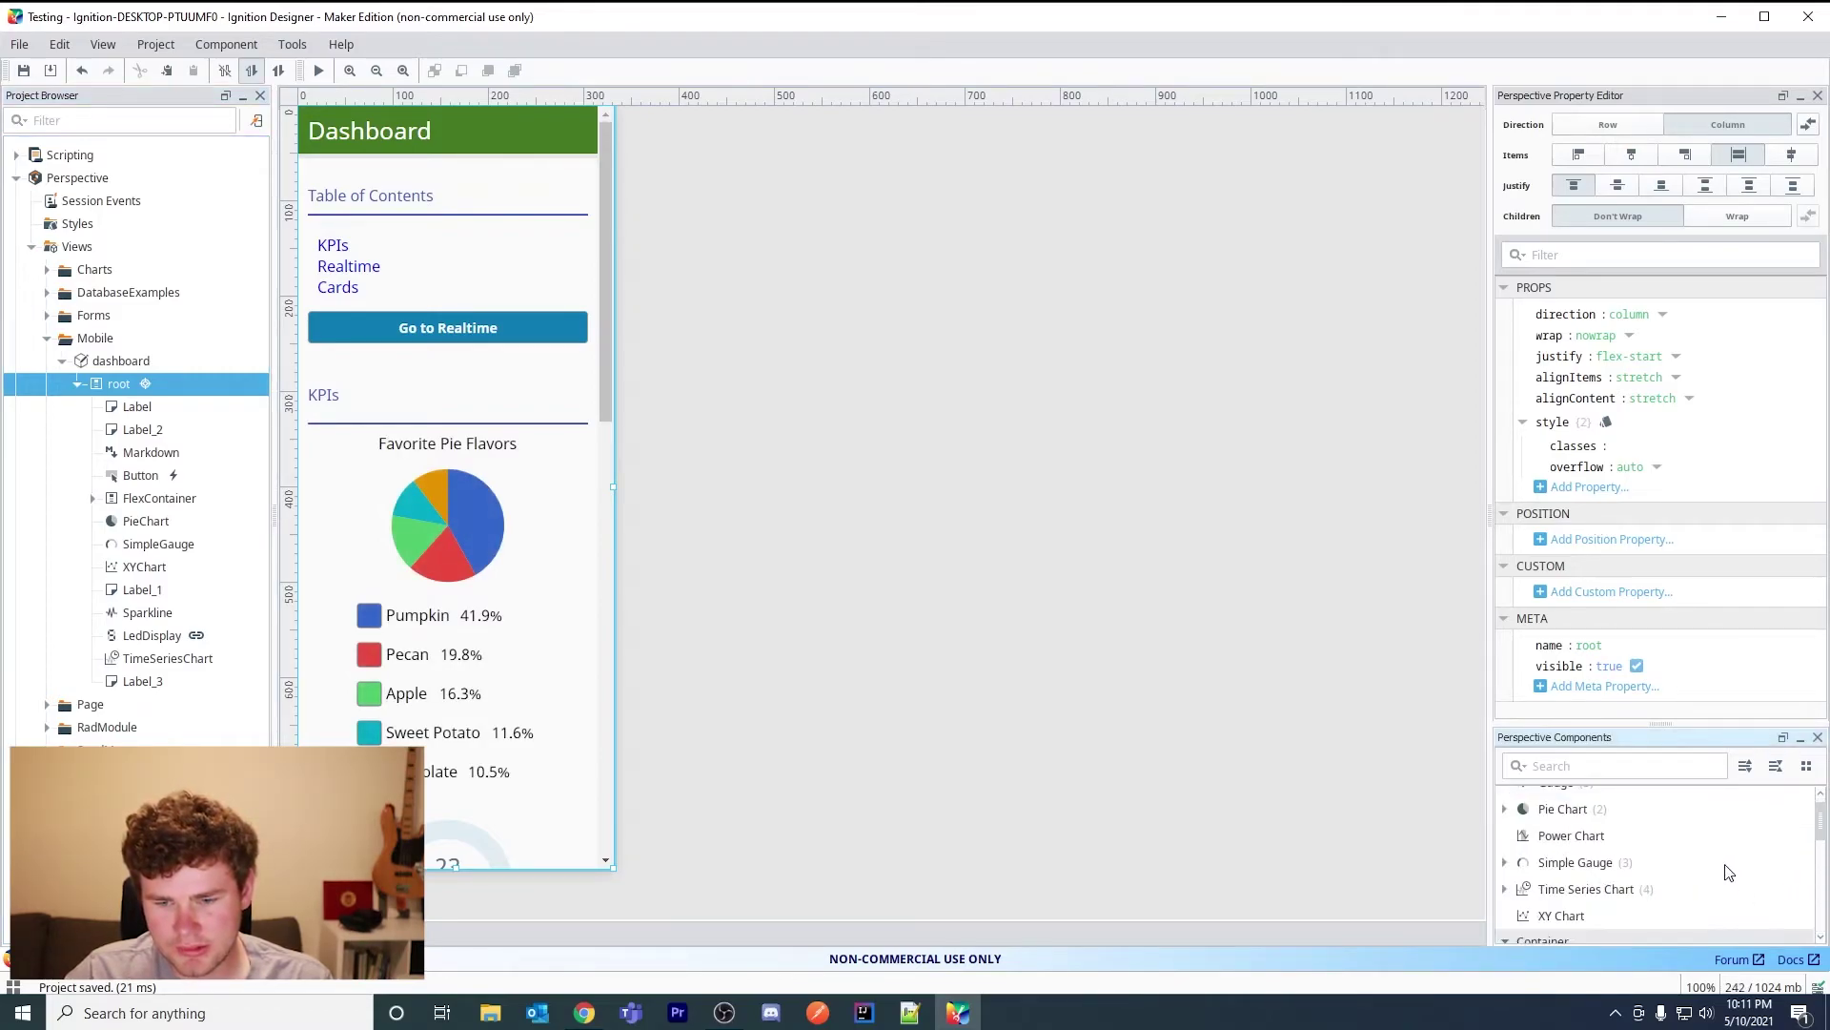
scroll(481, 646, down, 5)
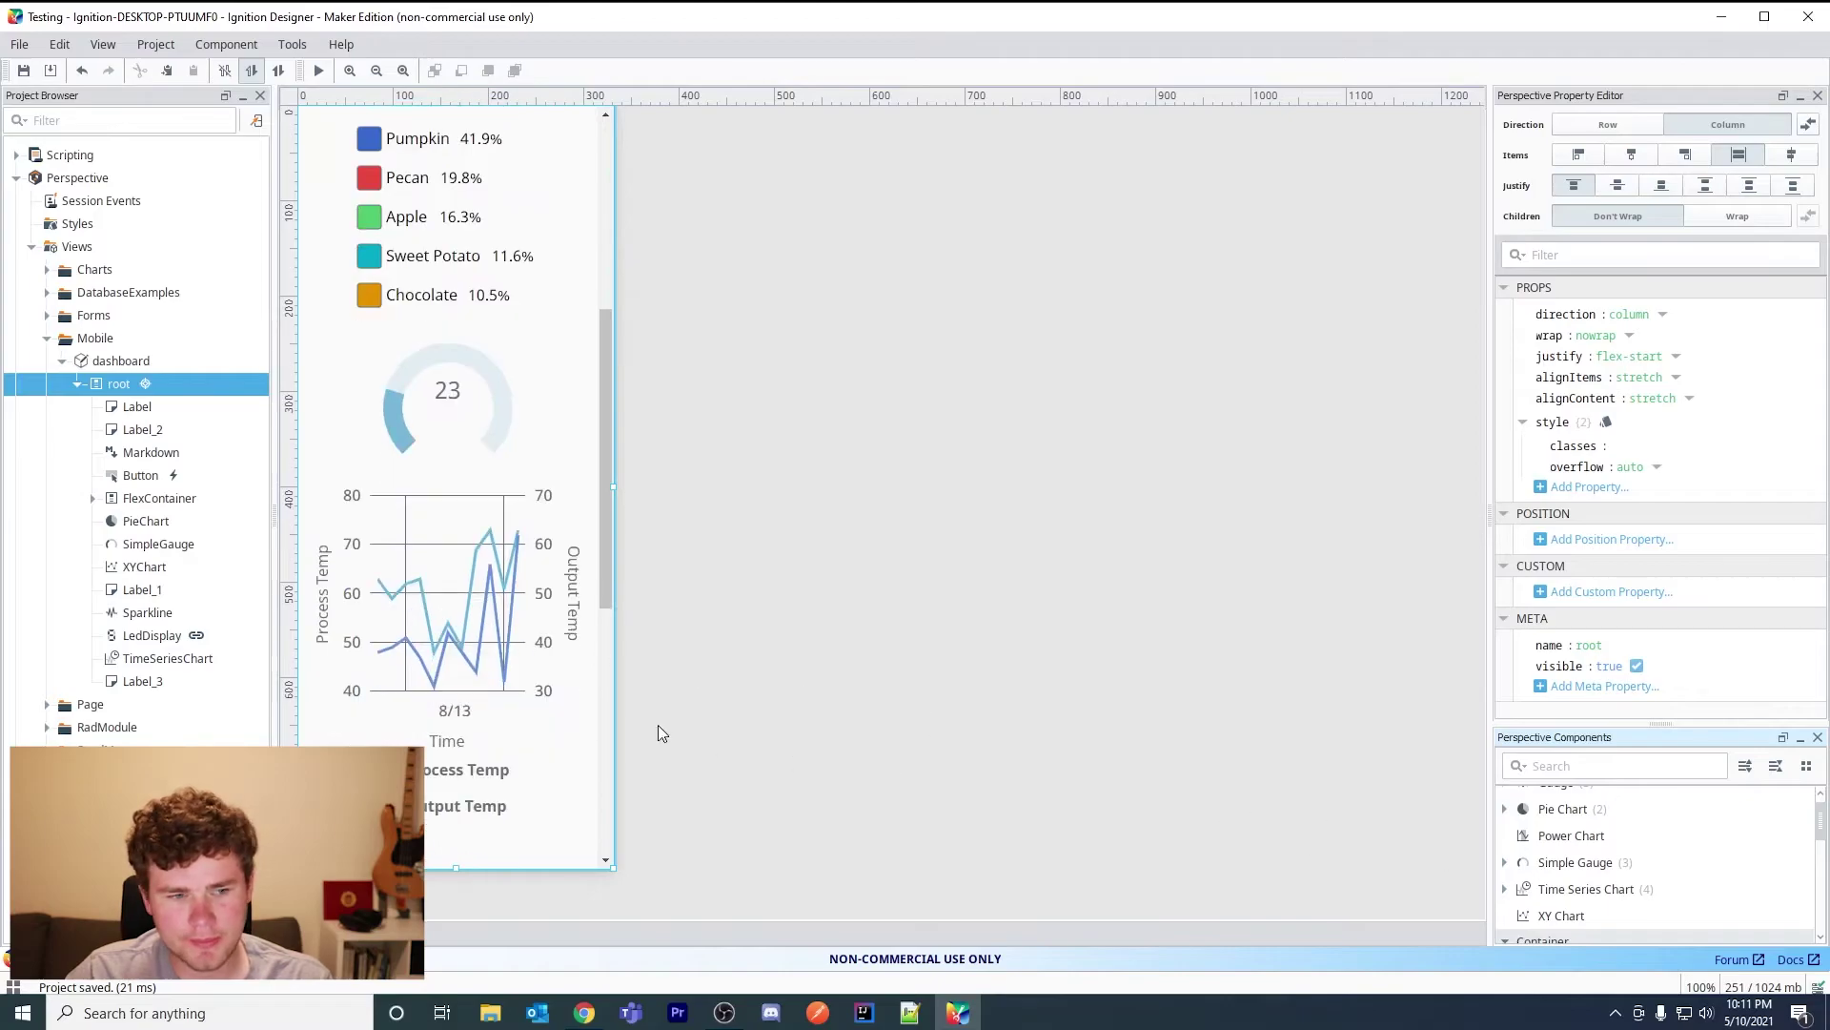
scroll(658, 732, down, 6)
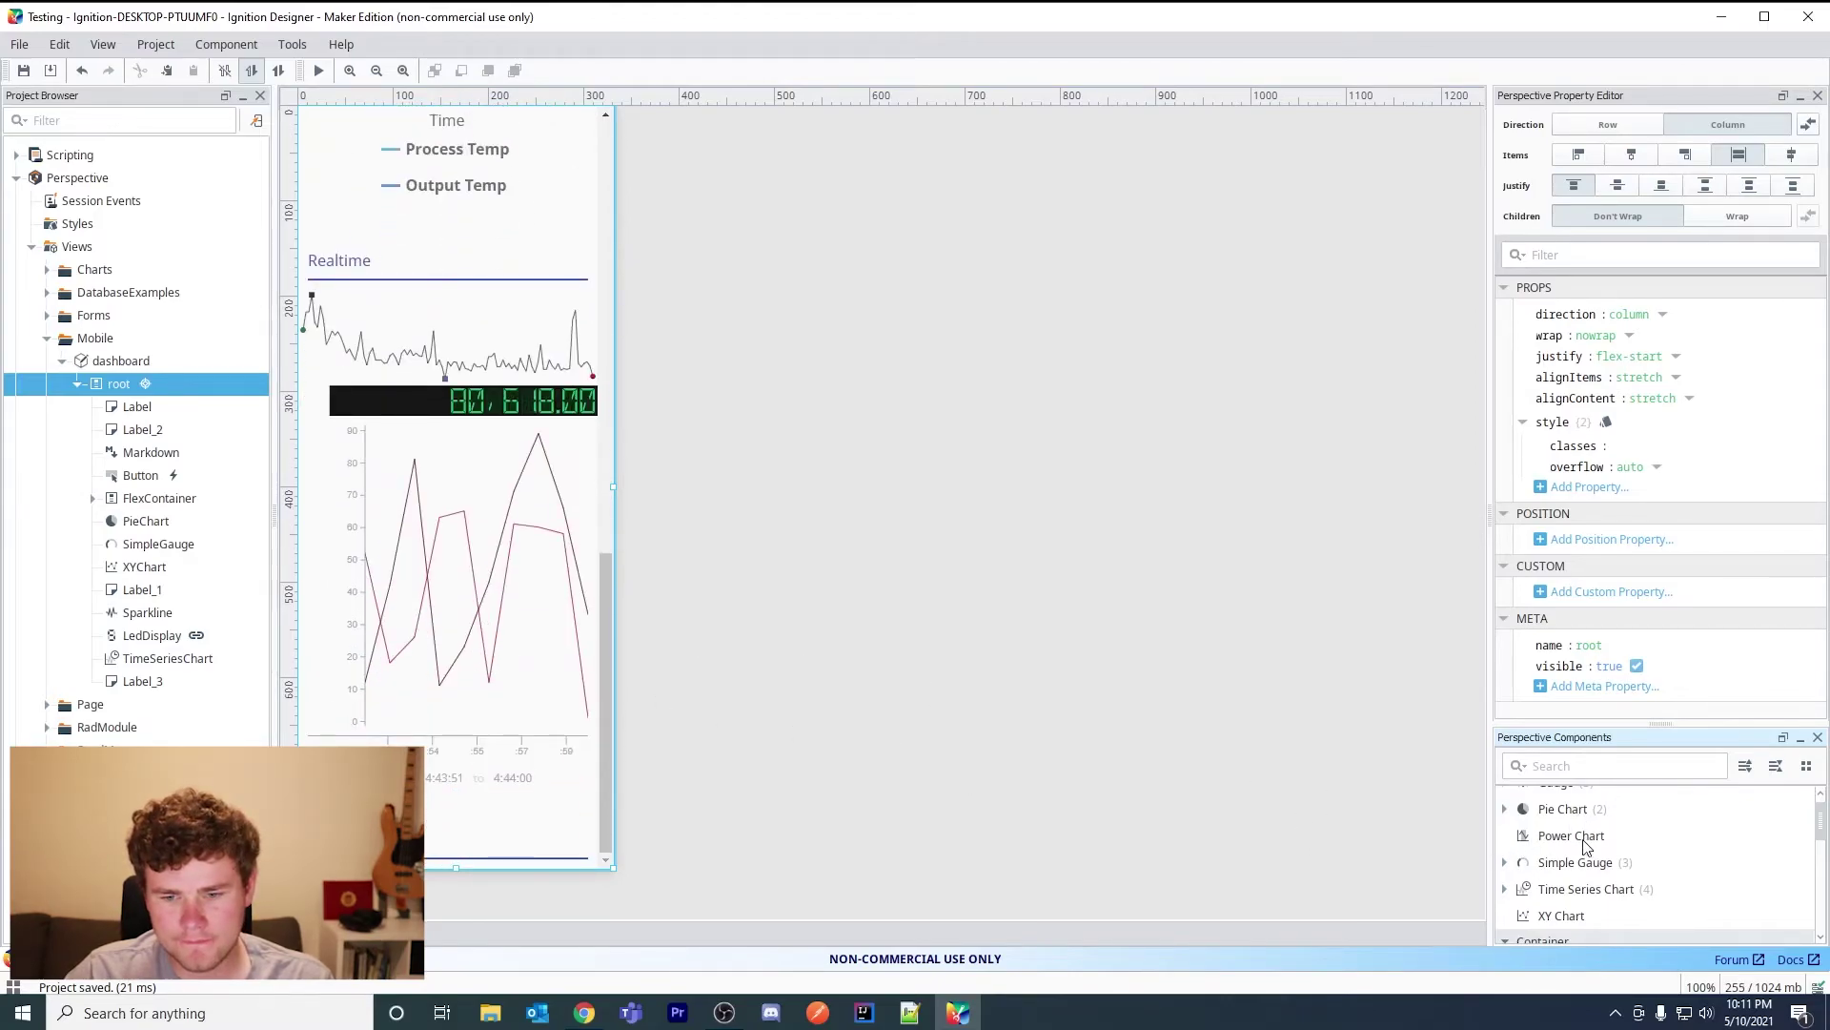
Drop an XY Chart at the bottom of the view and set its shrink to 0.
drag(1565, 921, 670, 837)
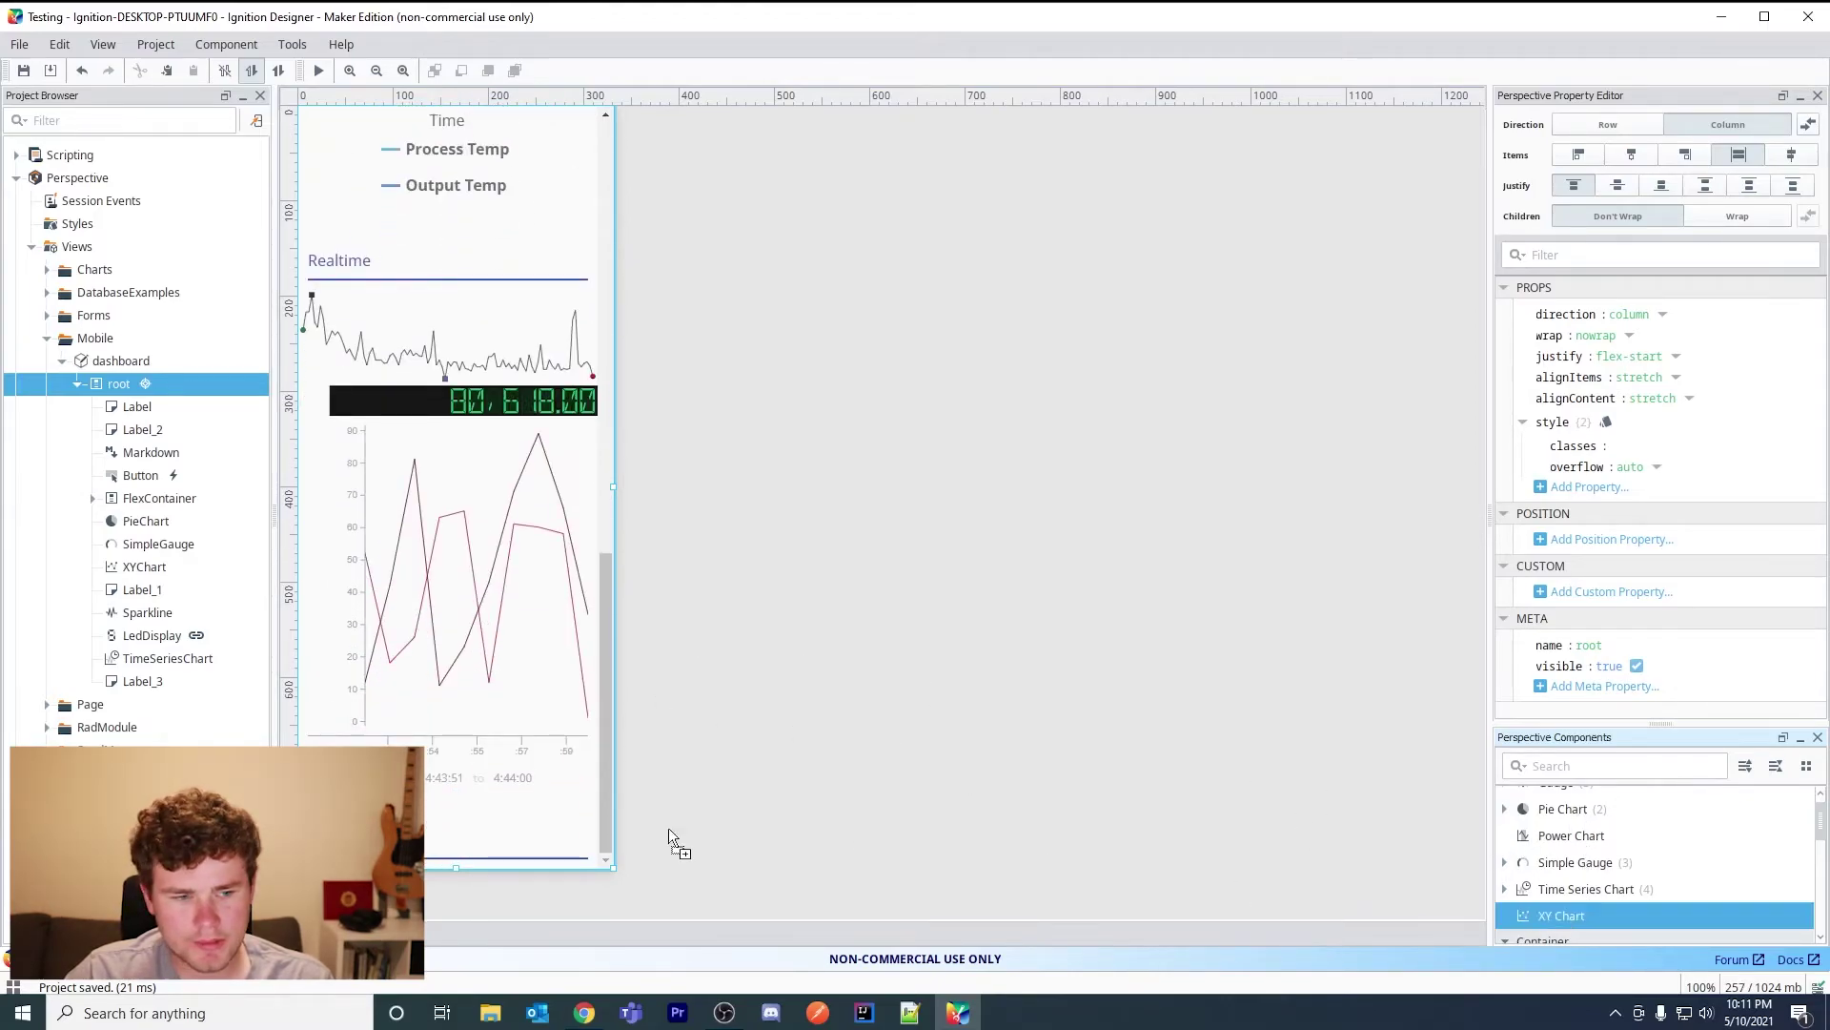
drag(498, 820, 498, 818)
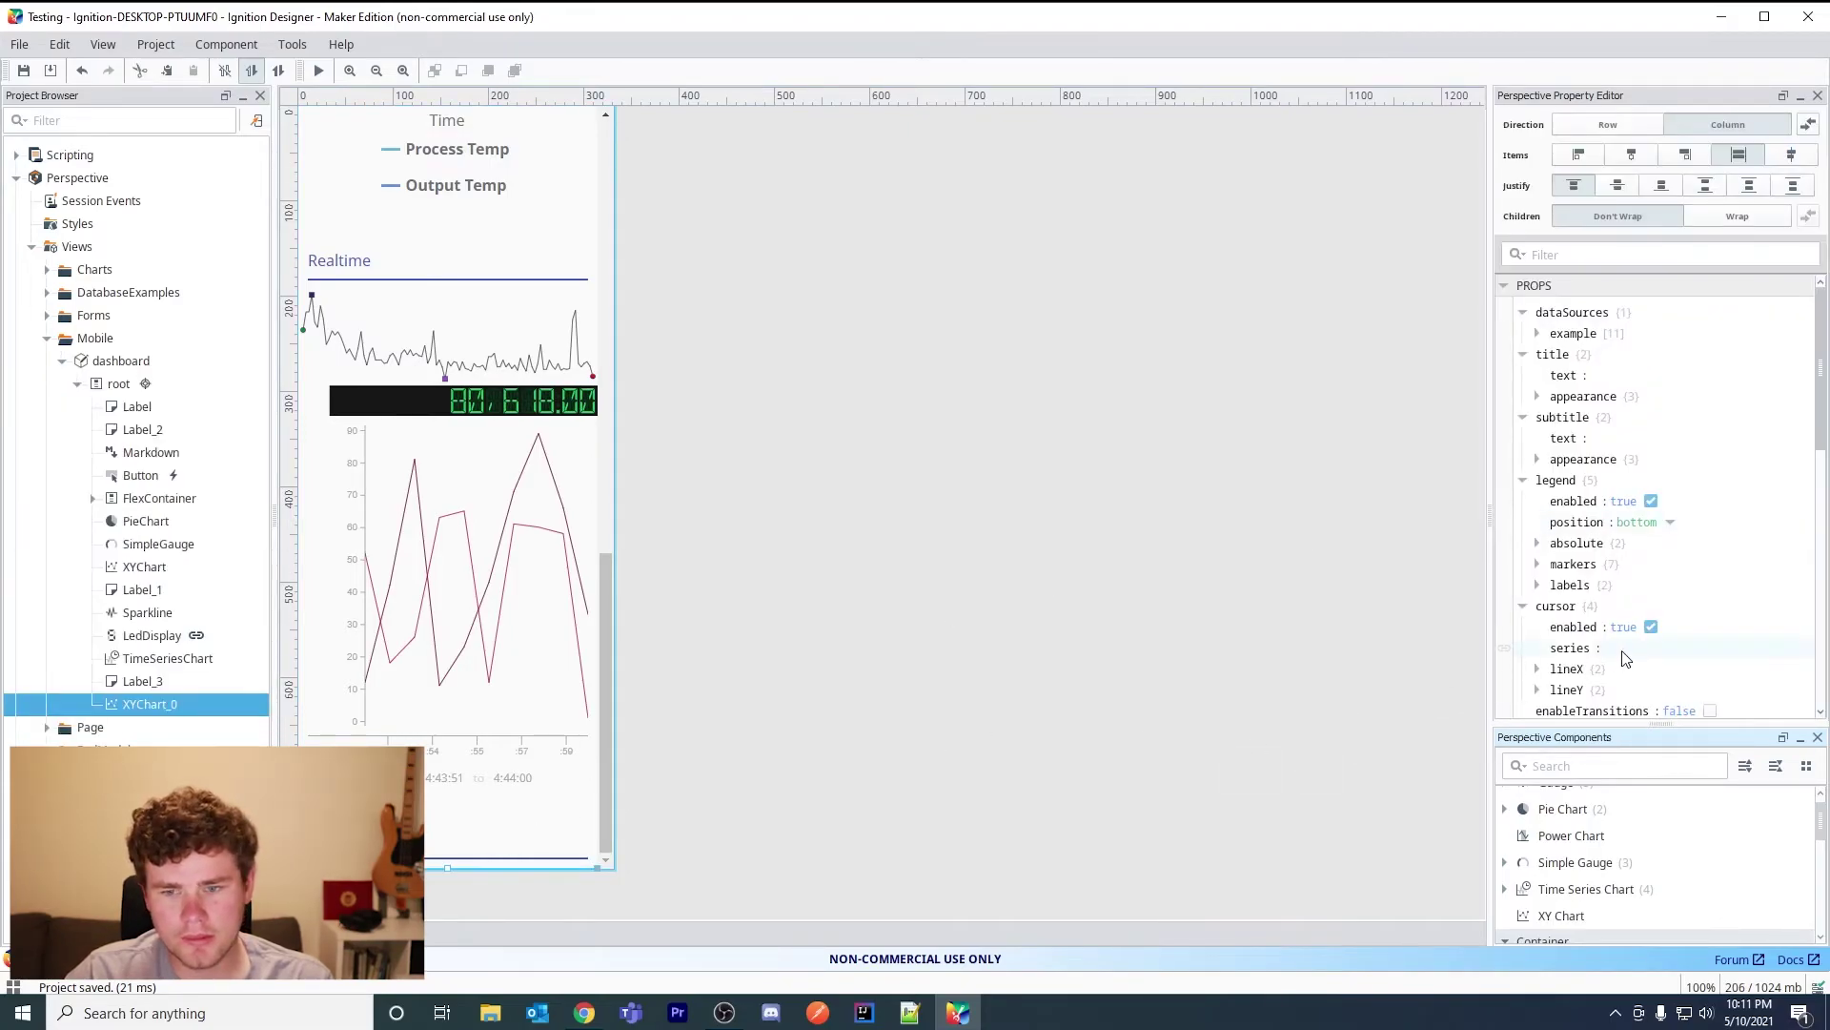
scroll(1624, 652, down, 10)
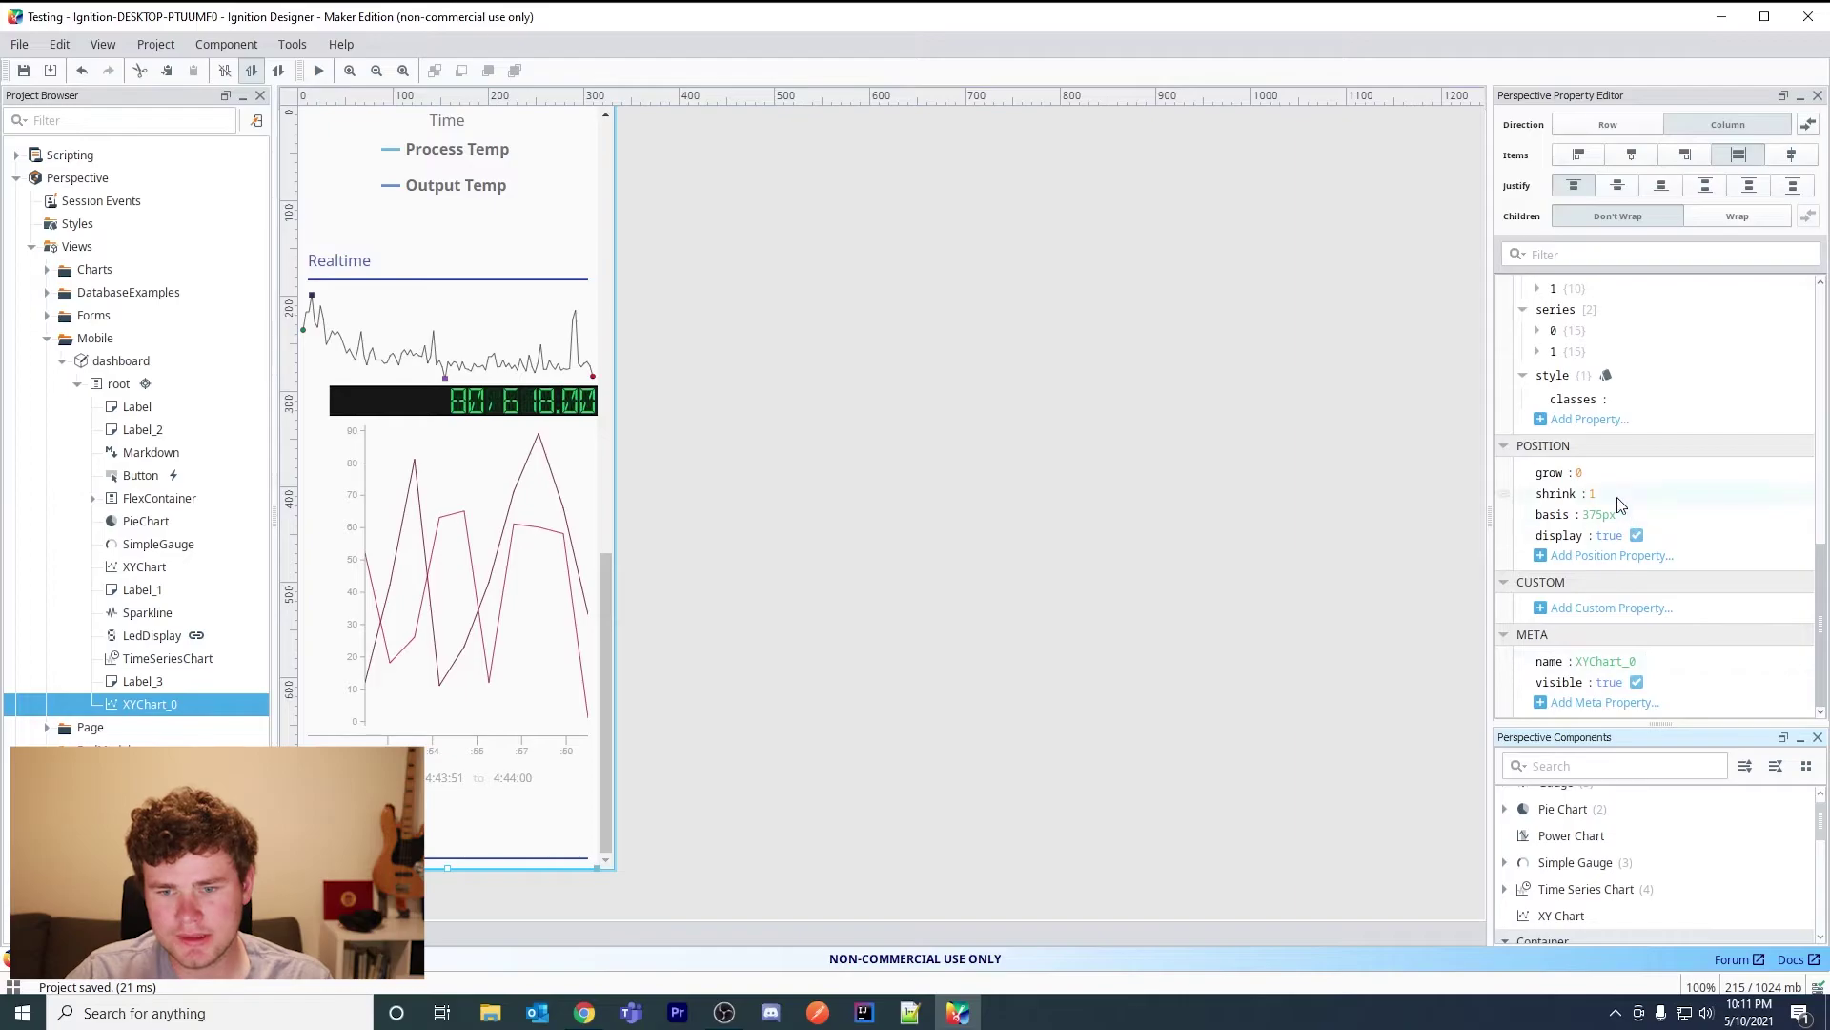
click(1613, 496)
text(0)
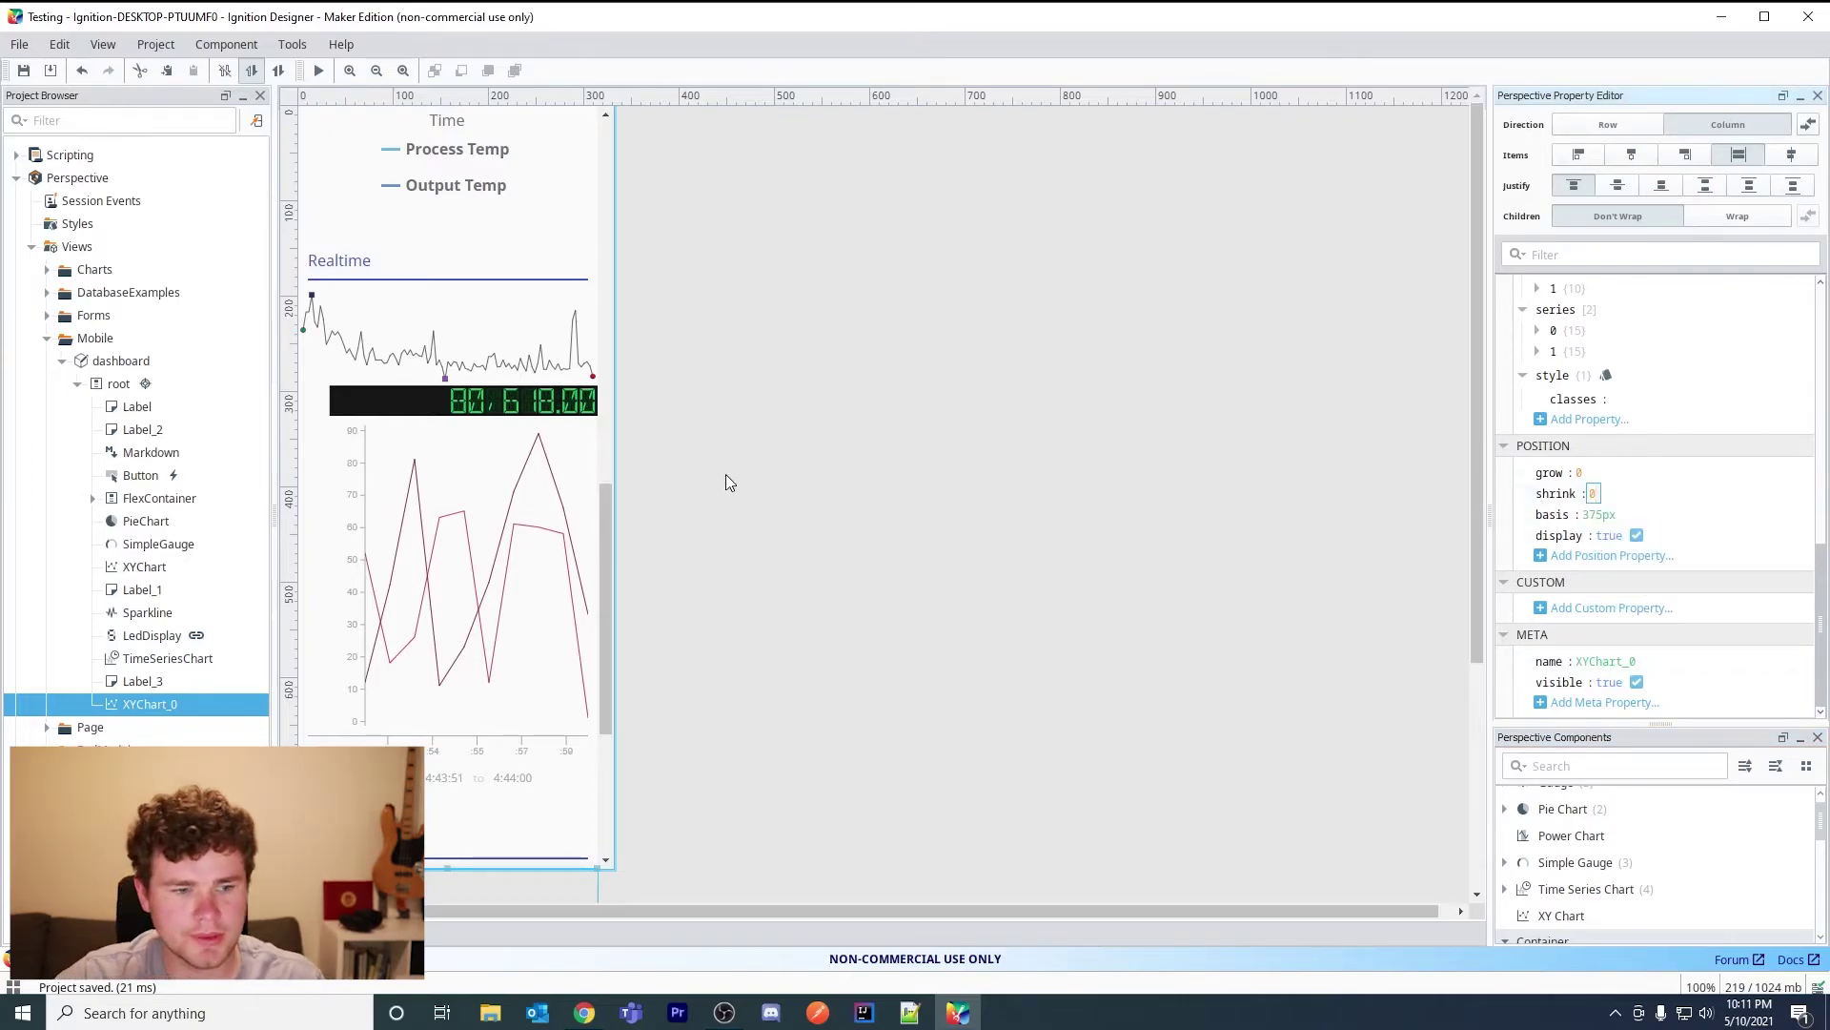
scroll(486, 552, down, 4)
scroll(499, 672, up, 10)
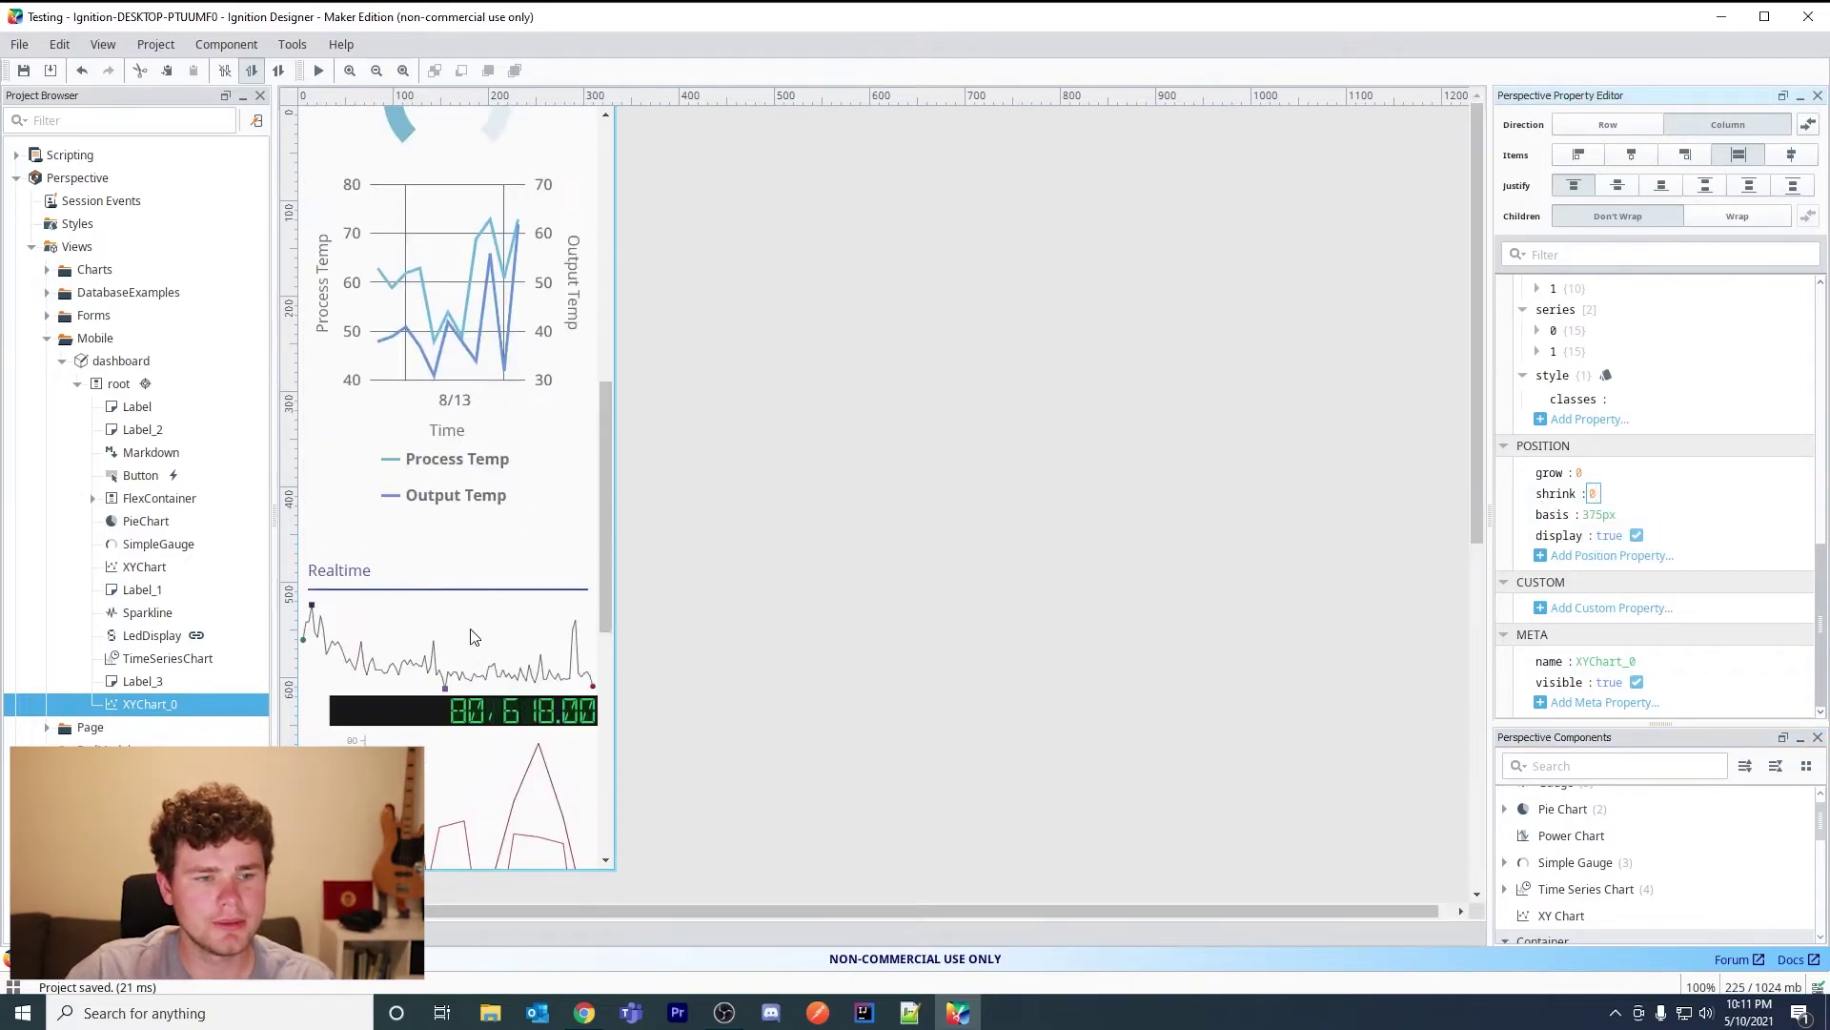
Reload the Chrome session and test the Go to Realtime button, scrolling through the page.
click(583, 1012)
click(81, 55)
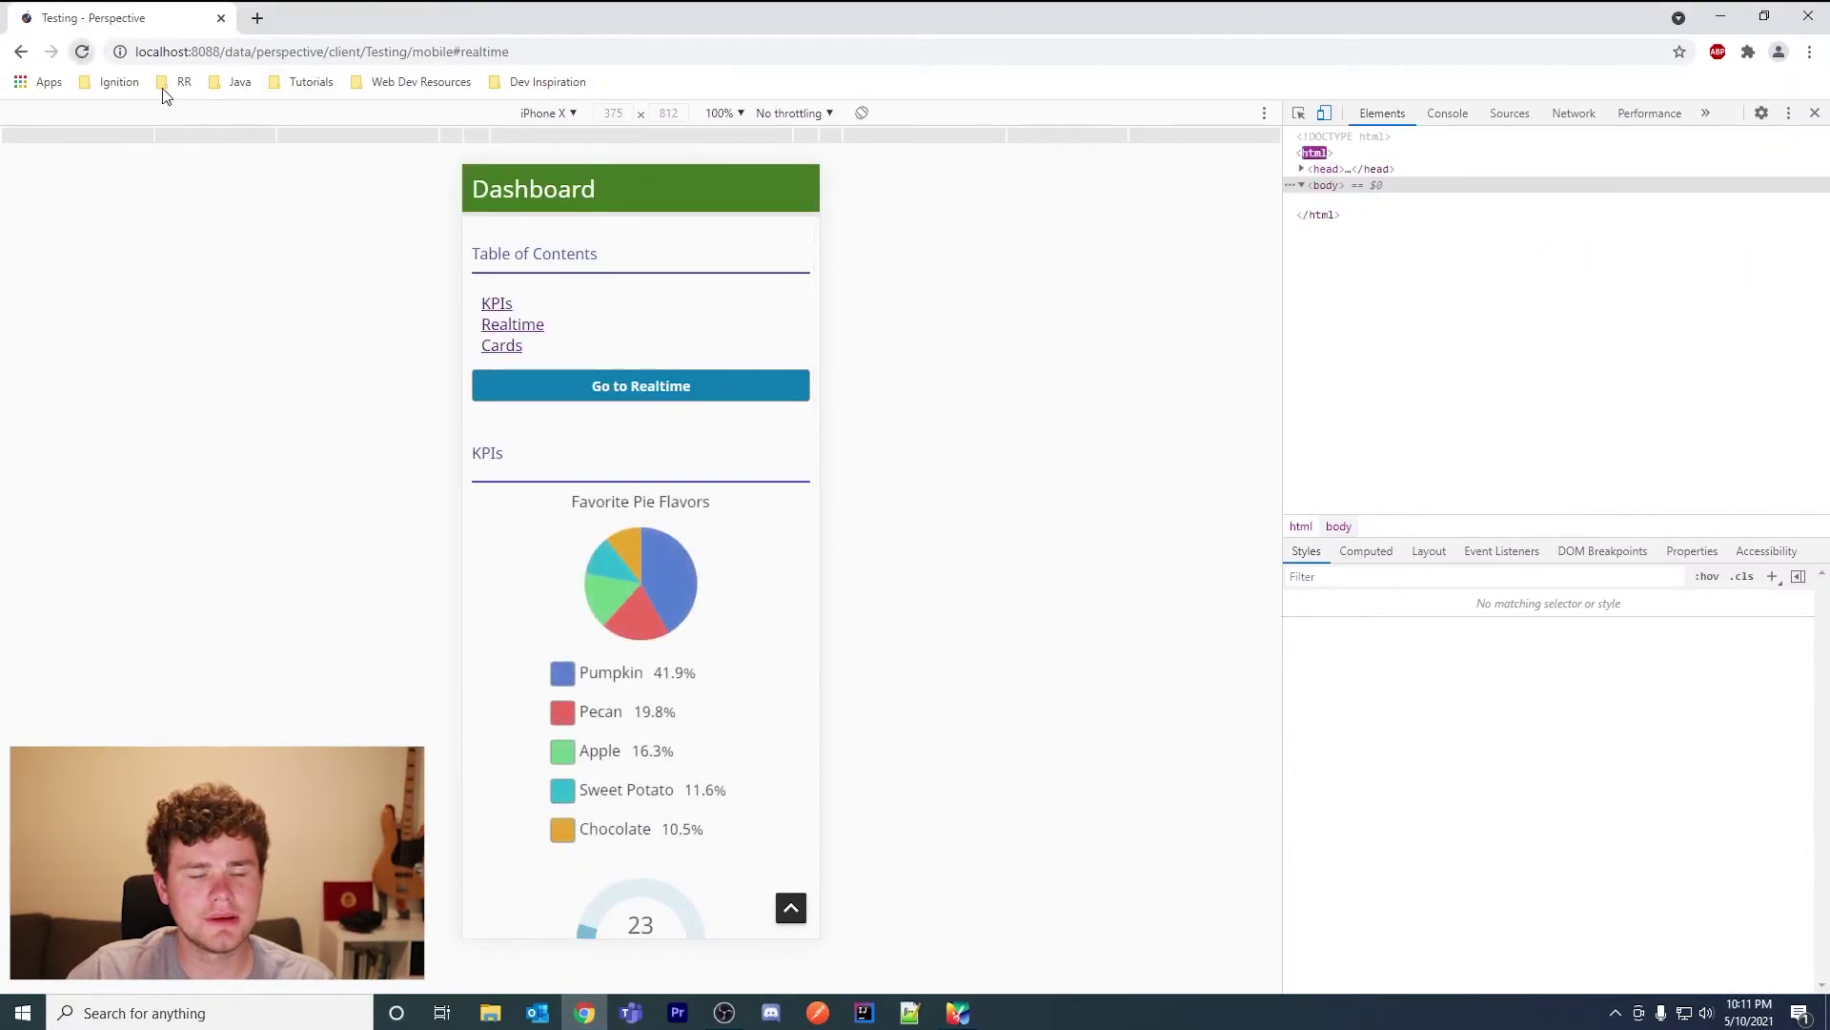
click(679, 386)
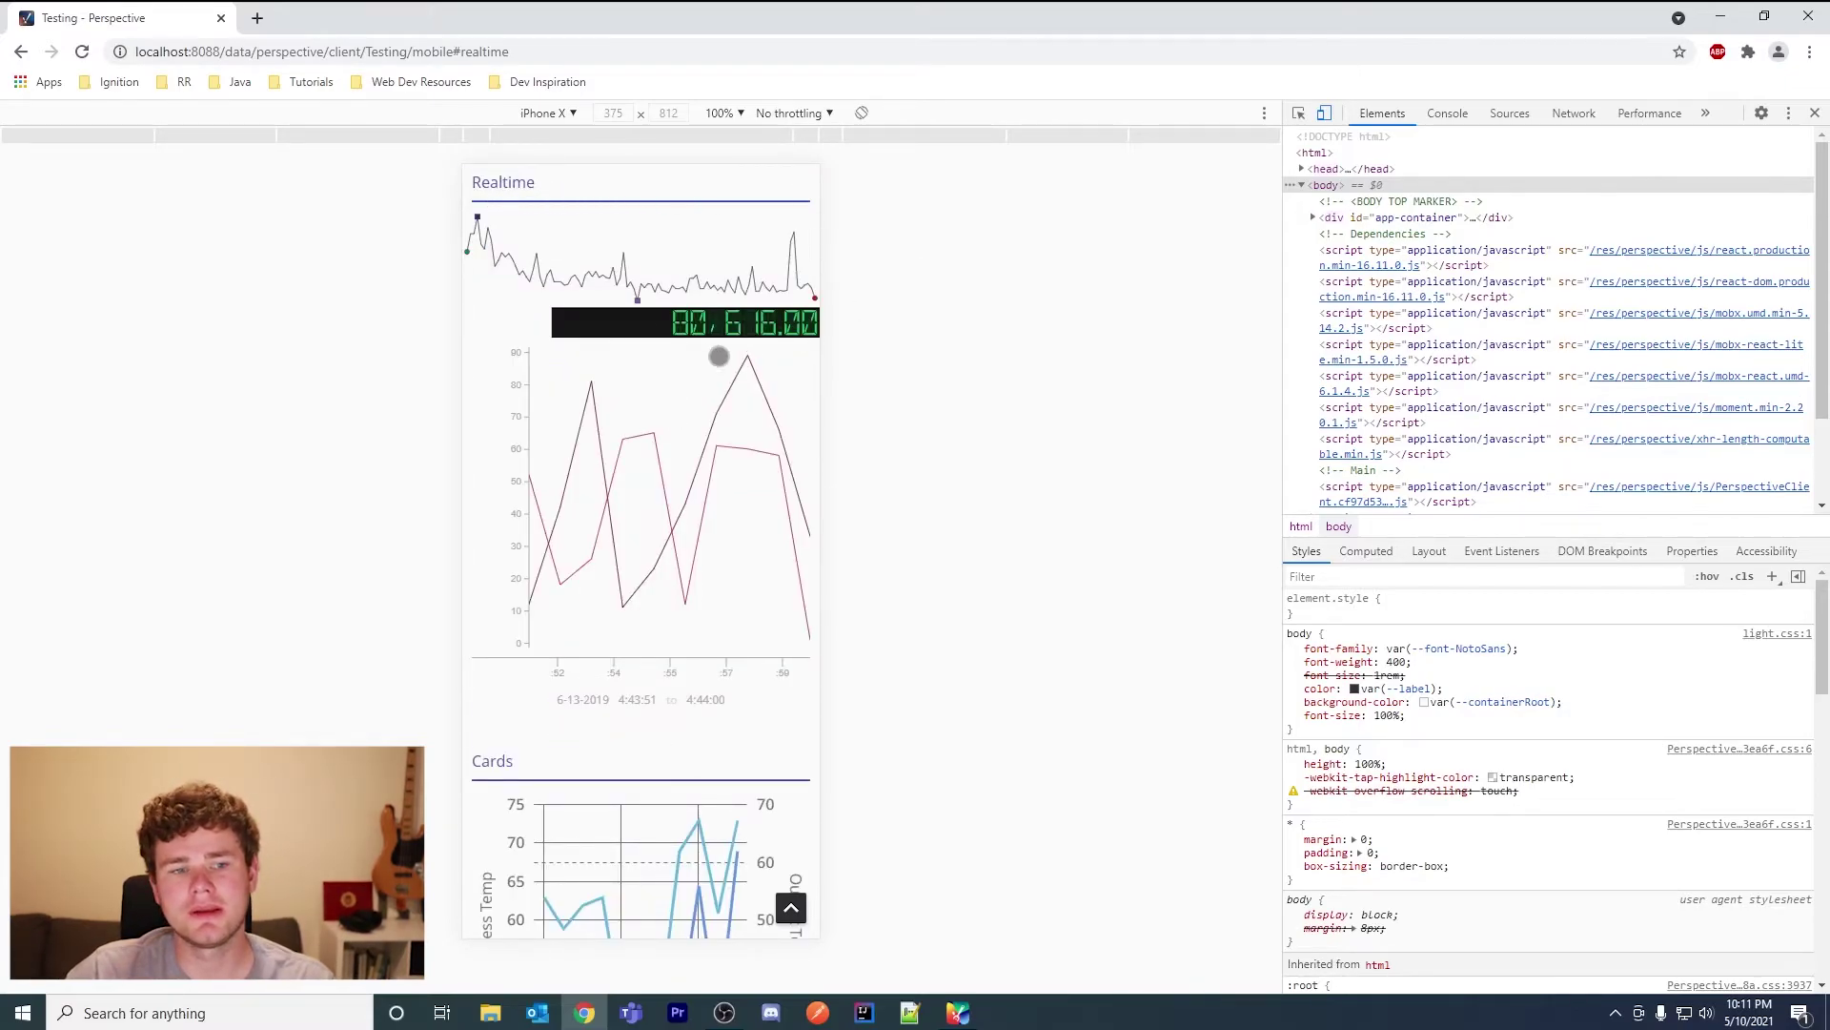
scroll(698, 345, up, 10)
scroll(714, 364, up, 1)
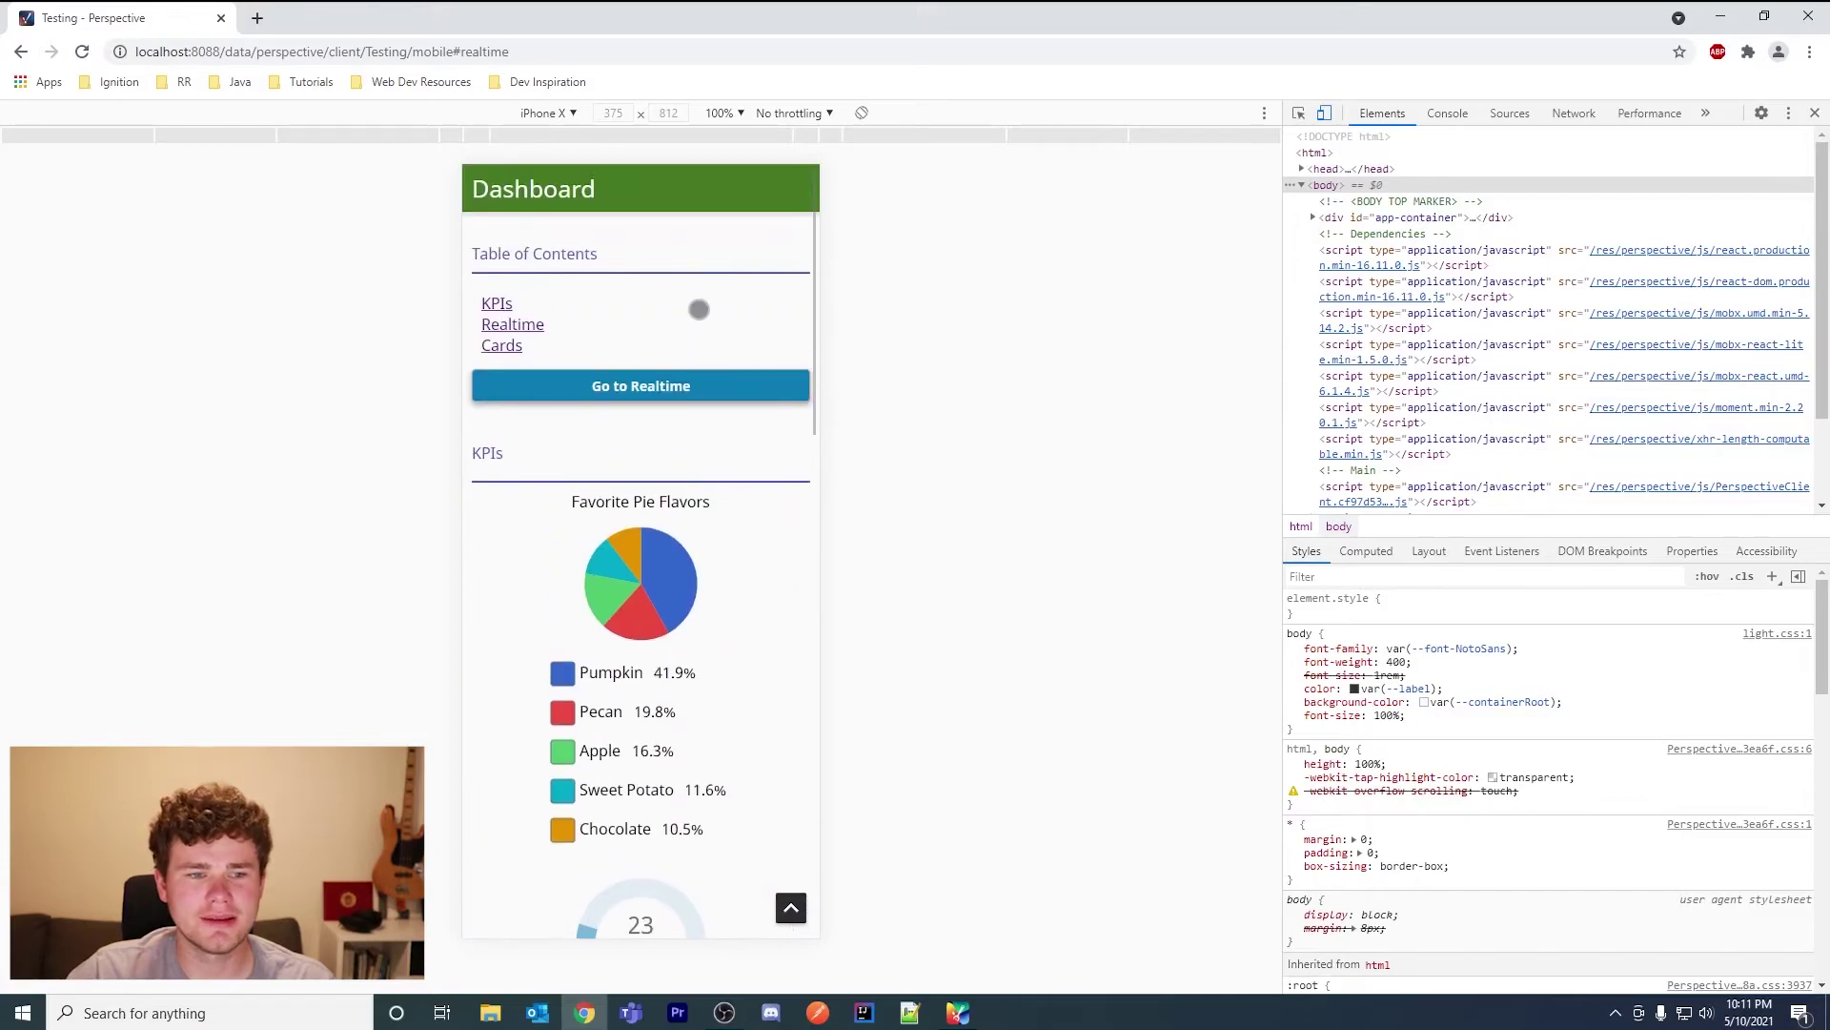
scroll(735, 331, down, 12)
scroll(743, 403, down, 1)
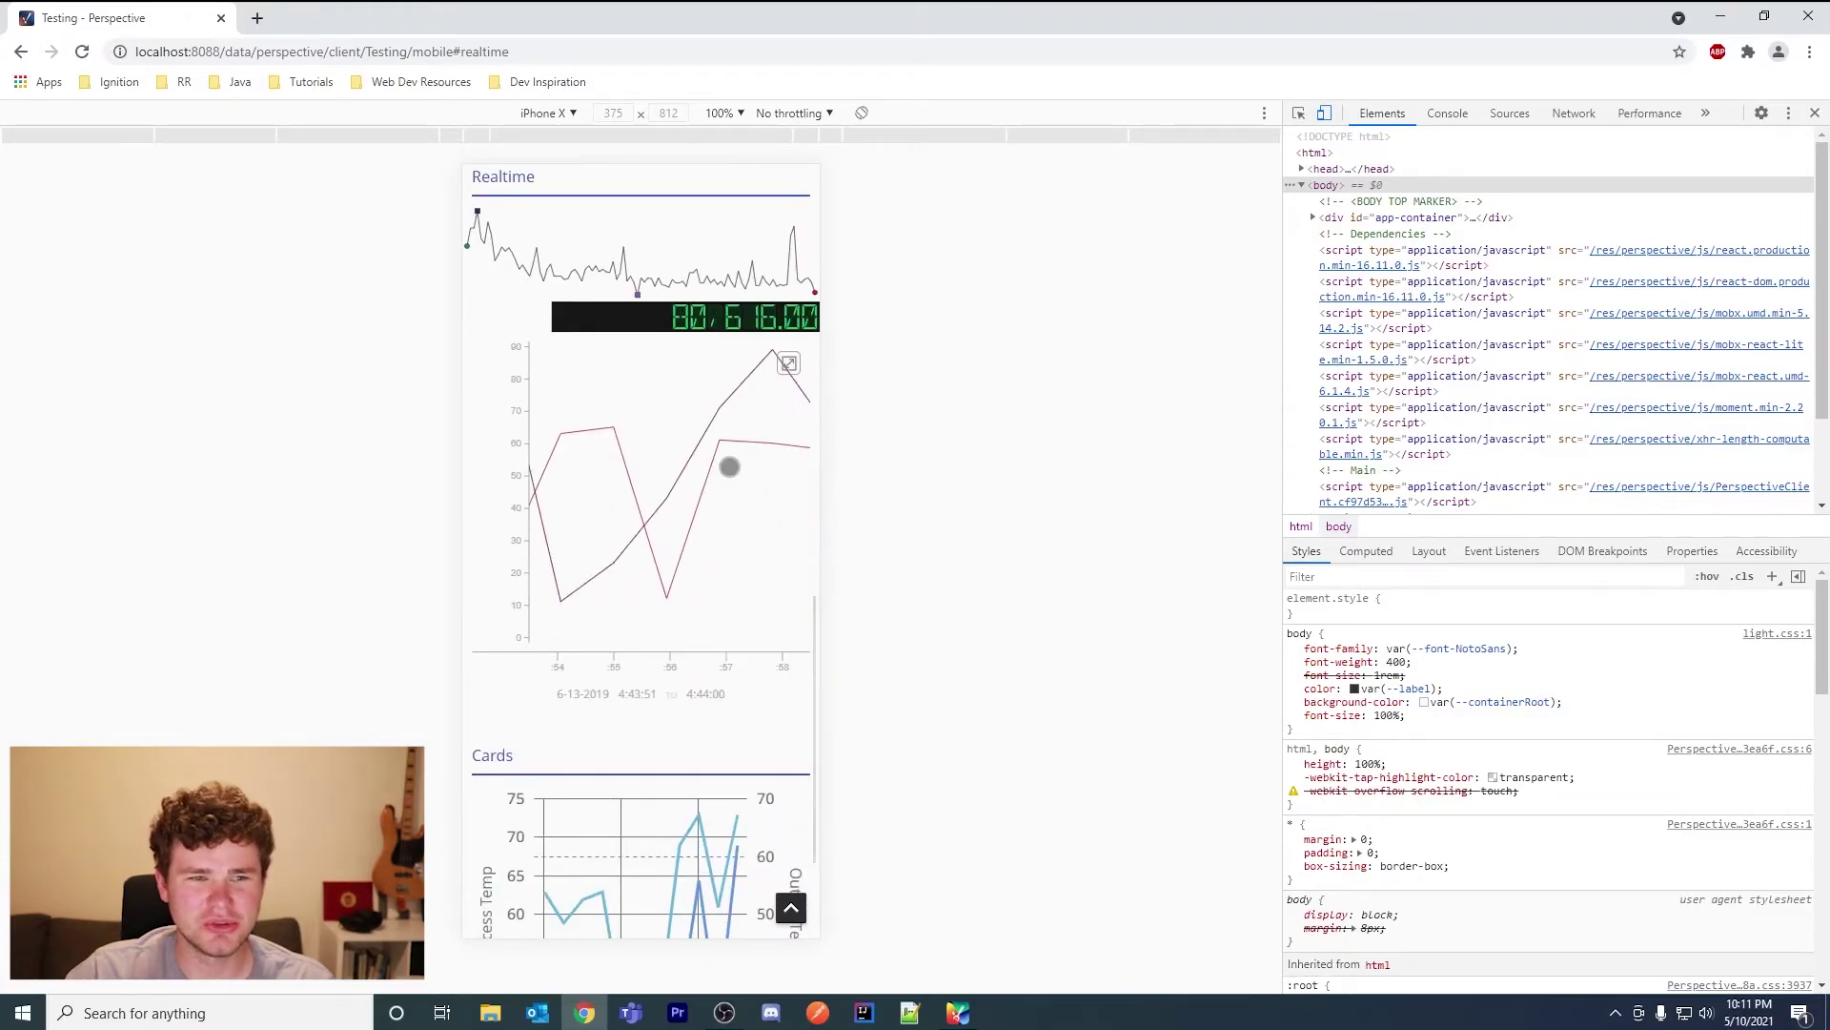
scroll(734, 386, up, 3)
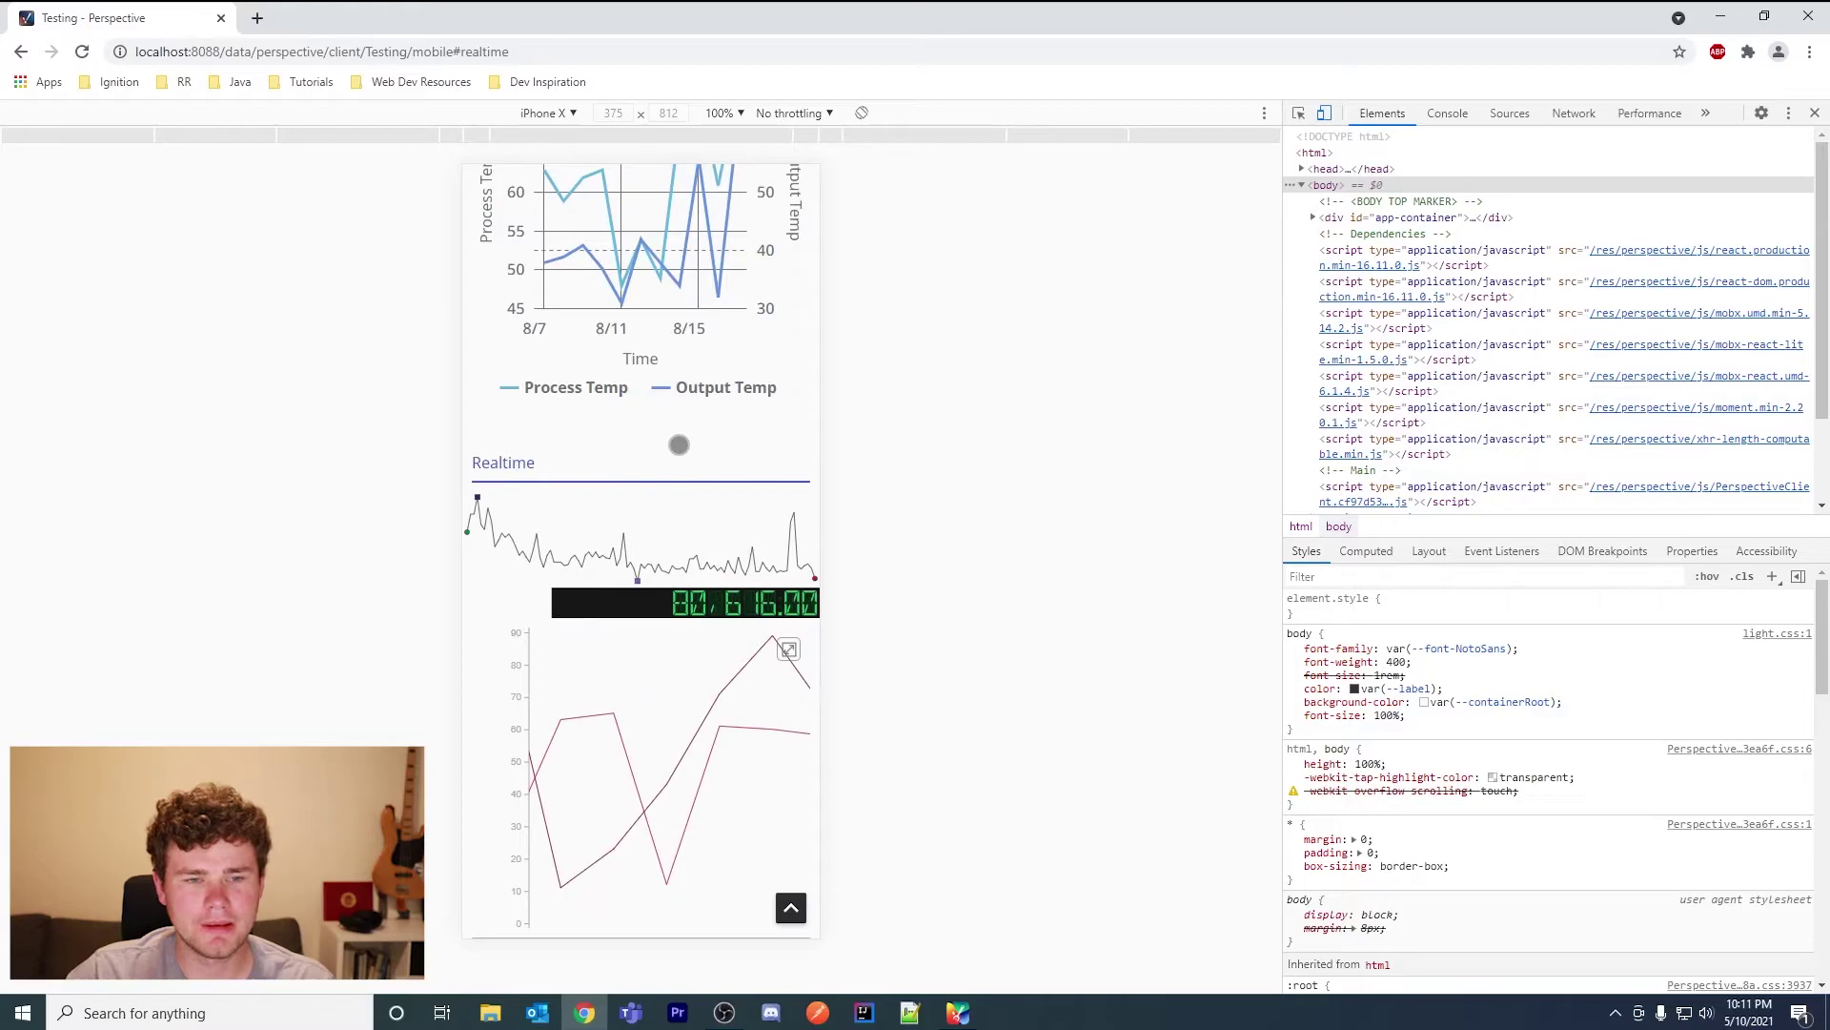
scroll(685, 575, down, 3)
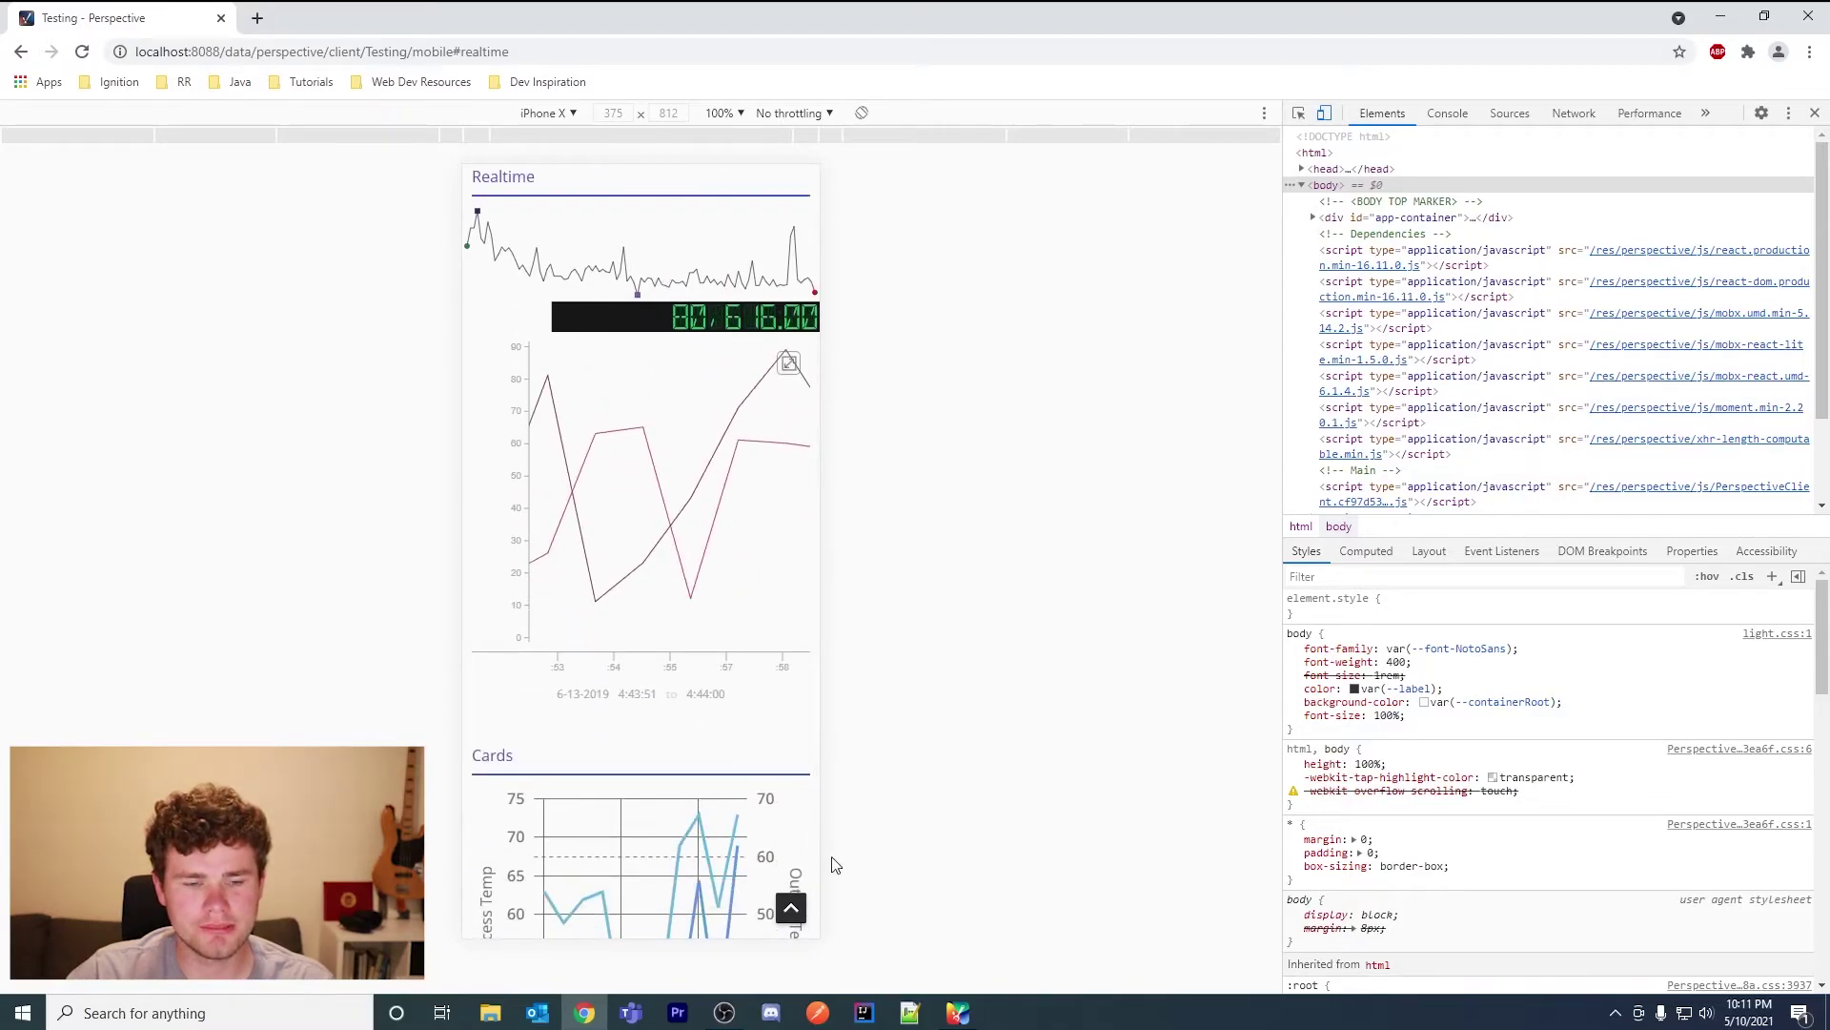
scroll(700, 744, down, 8)
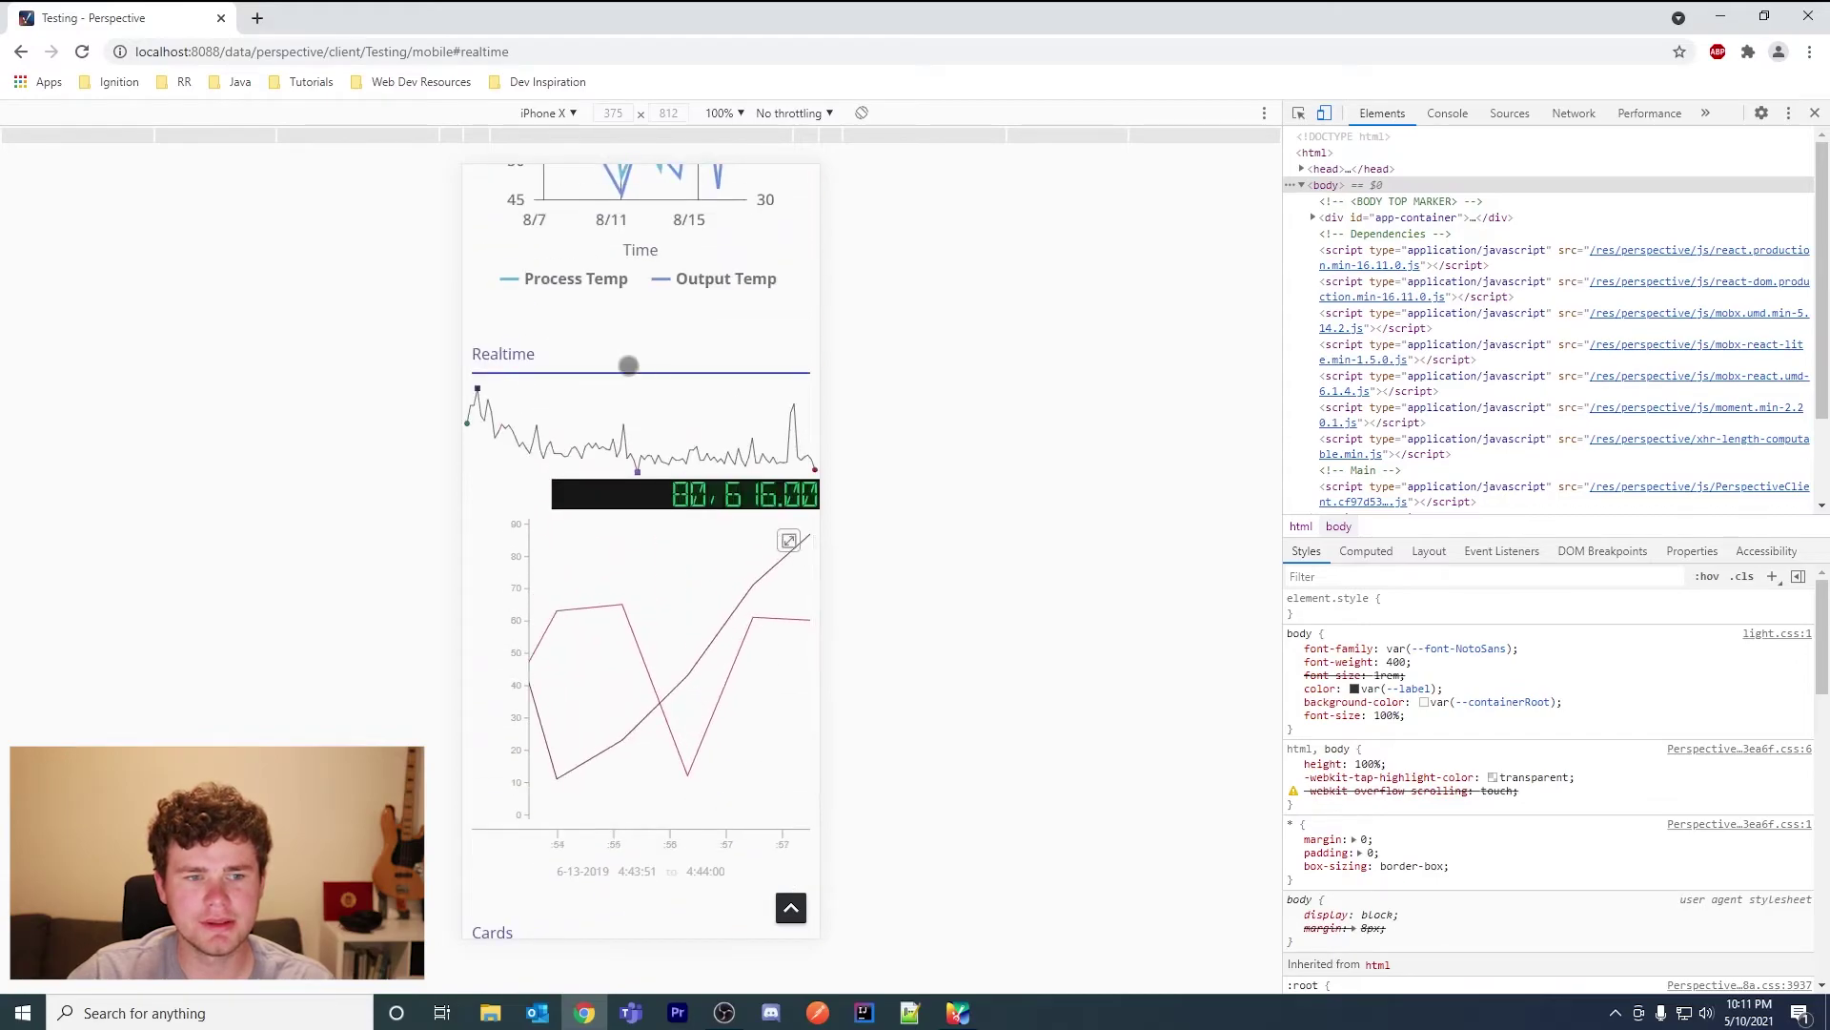
scroll(628, 362, down, 4)
scroll(658, 476, up, 2)
scroll(684, 217, up, 10)
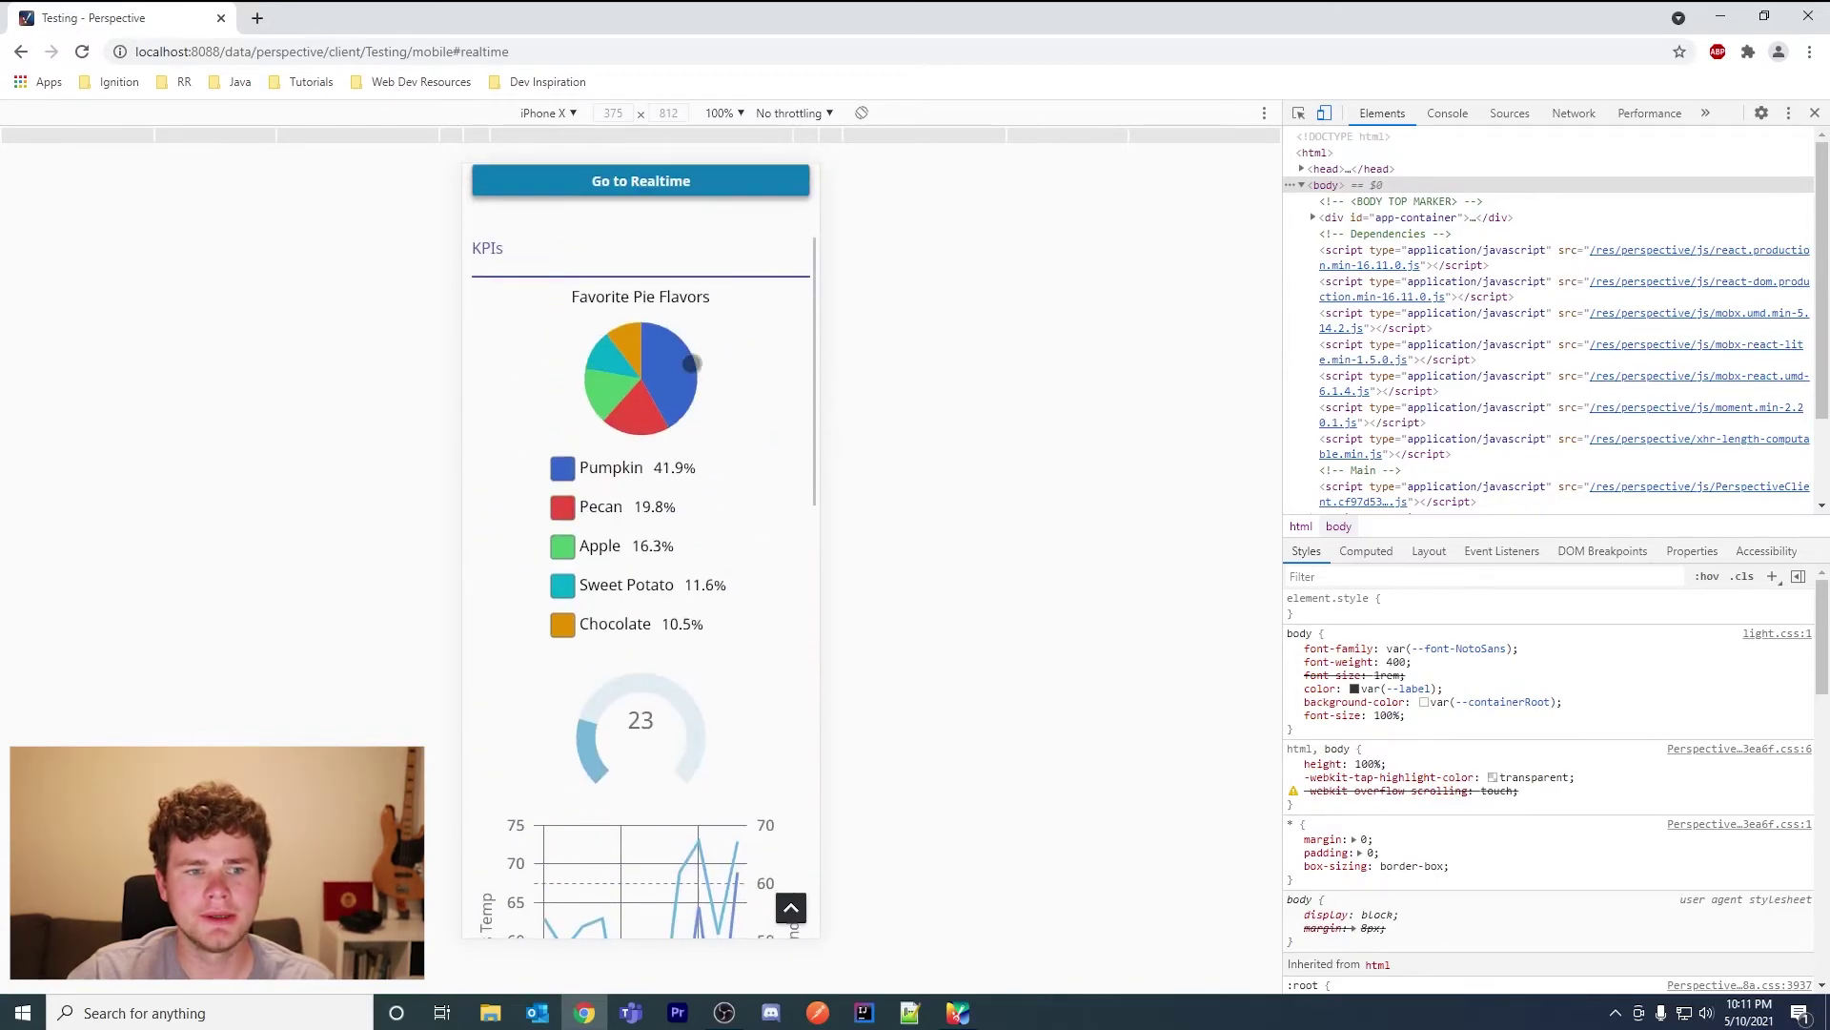
scroll(669, 521, down, 1)
scroll(669, 521, down, 7)
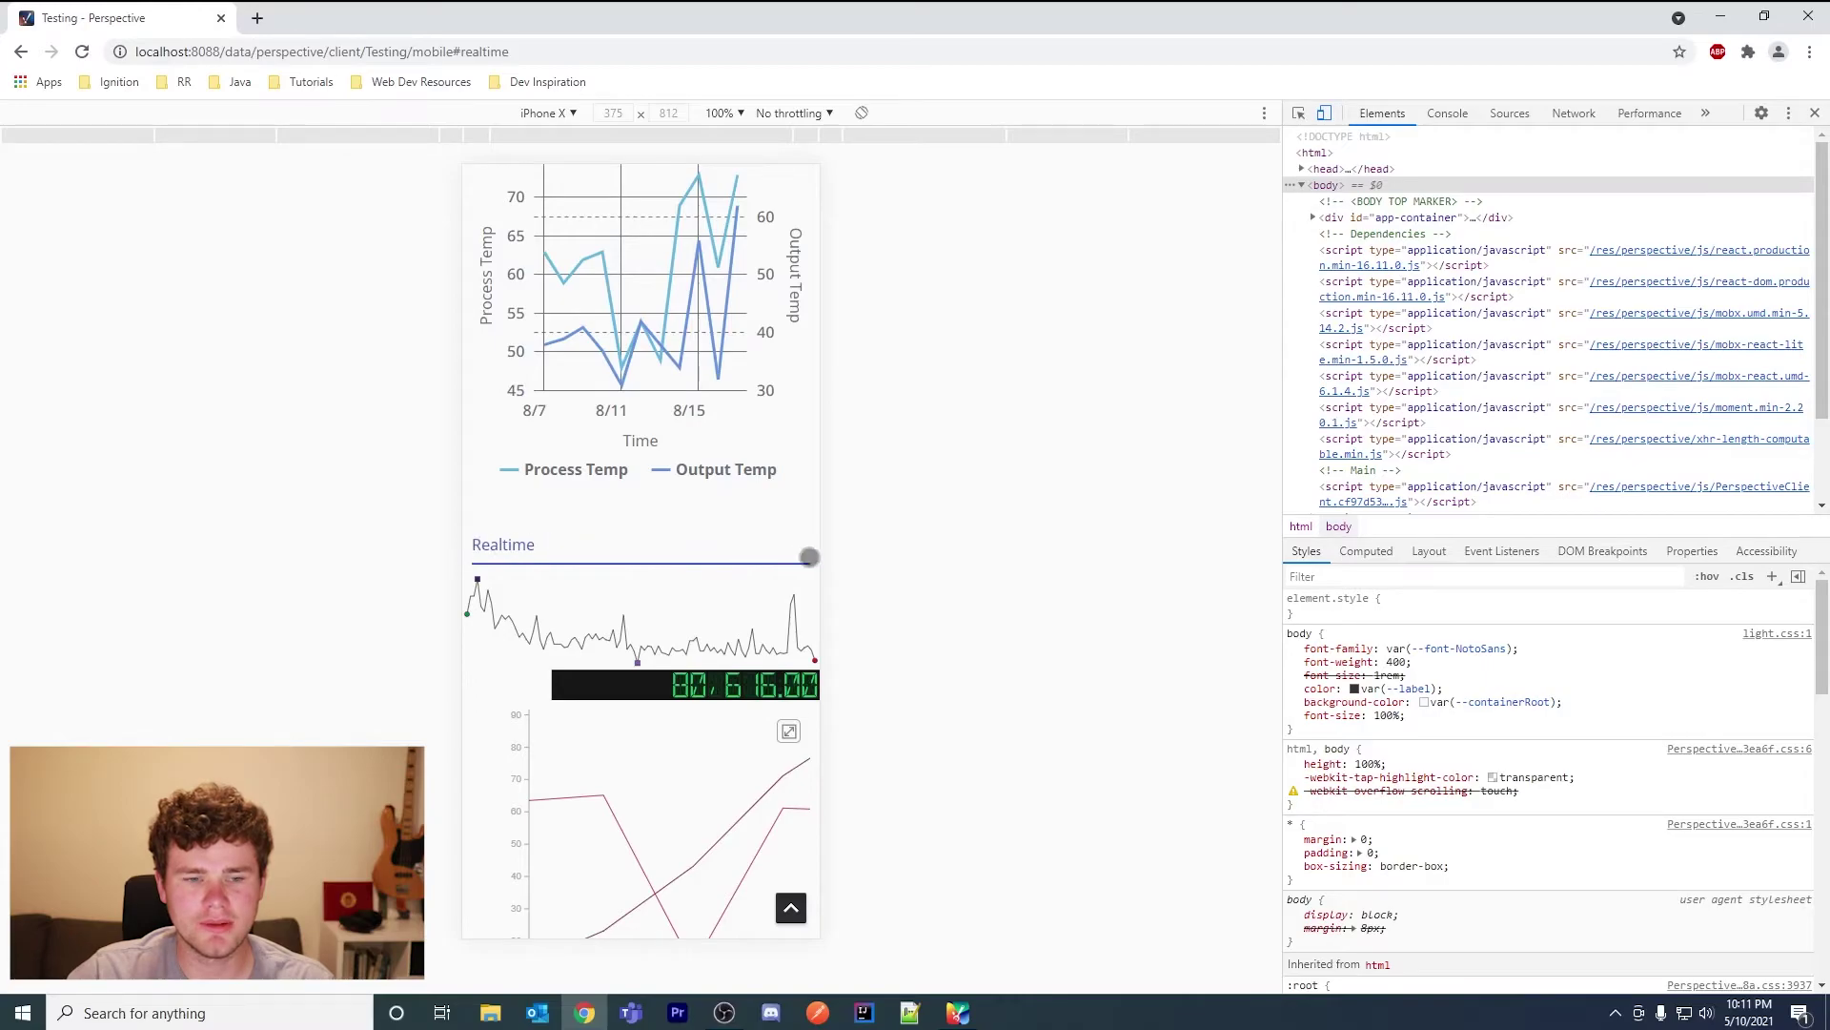
scroll(798, 577, up, 2)
scroll(798, 577, up, 5)
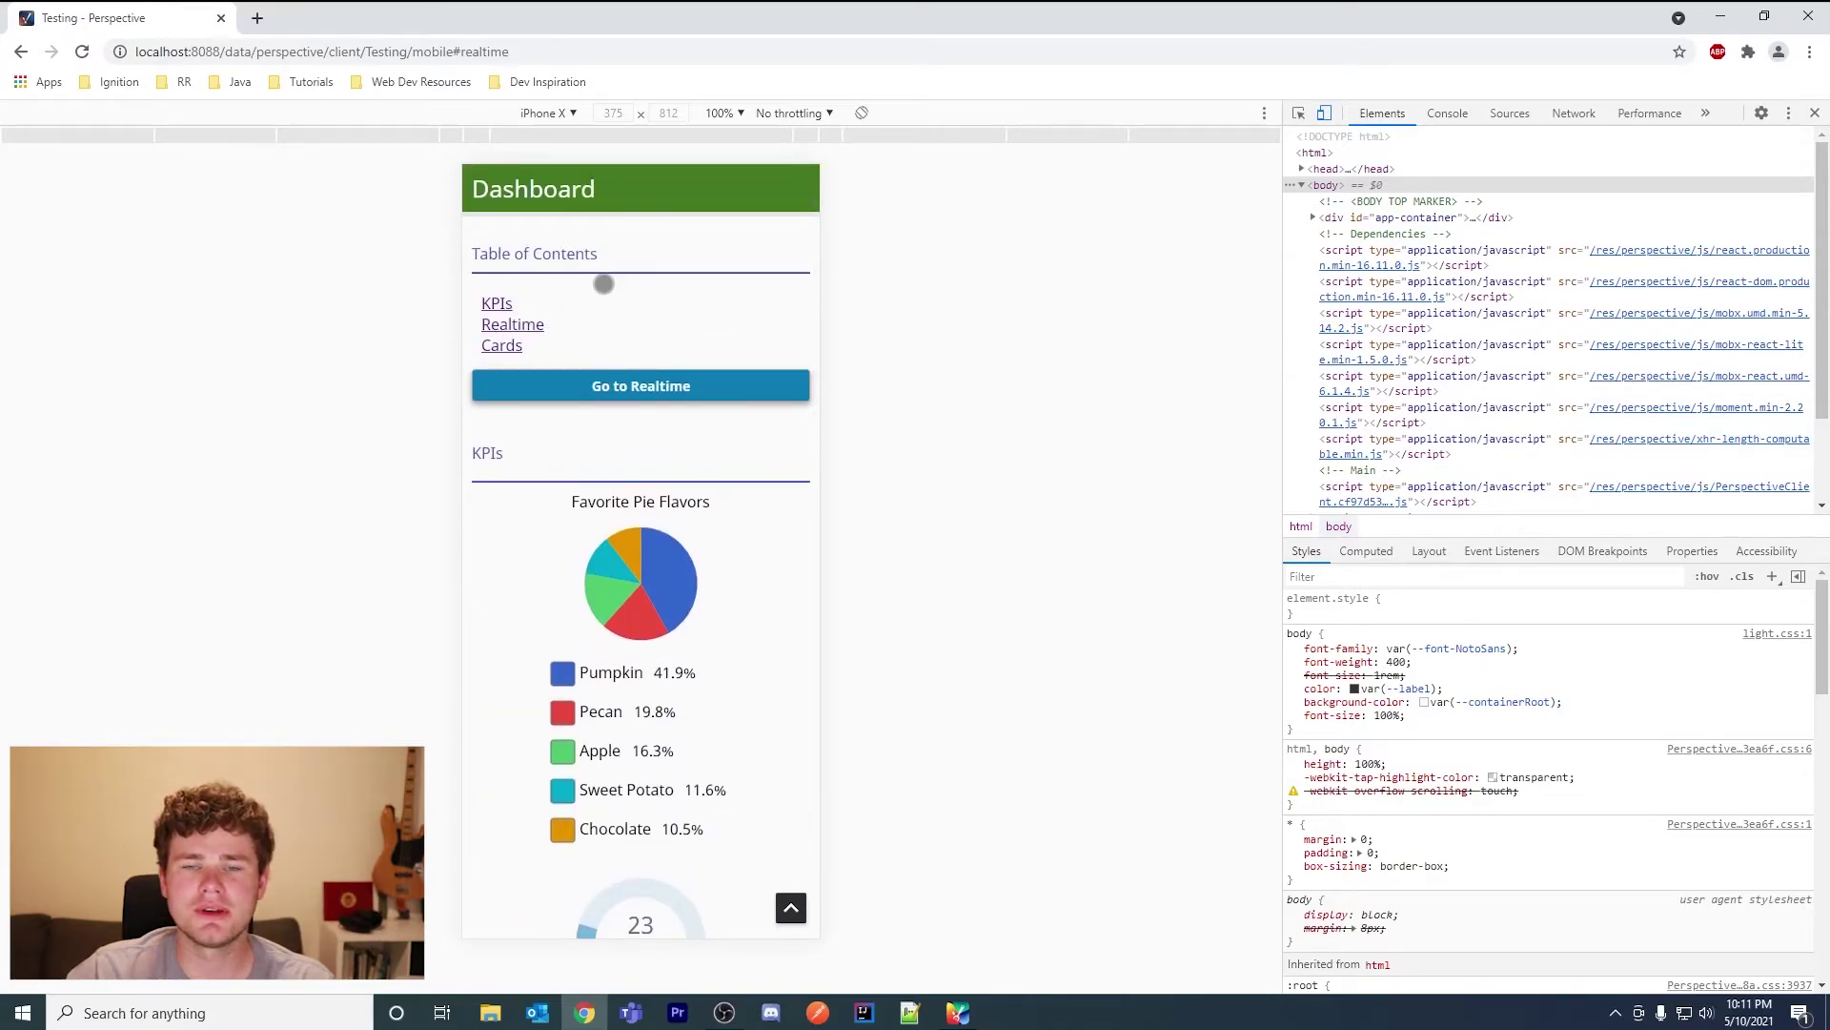
Follow the KPIs and Realtime contents links, then return to the Designer.
click(497, 303)
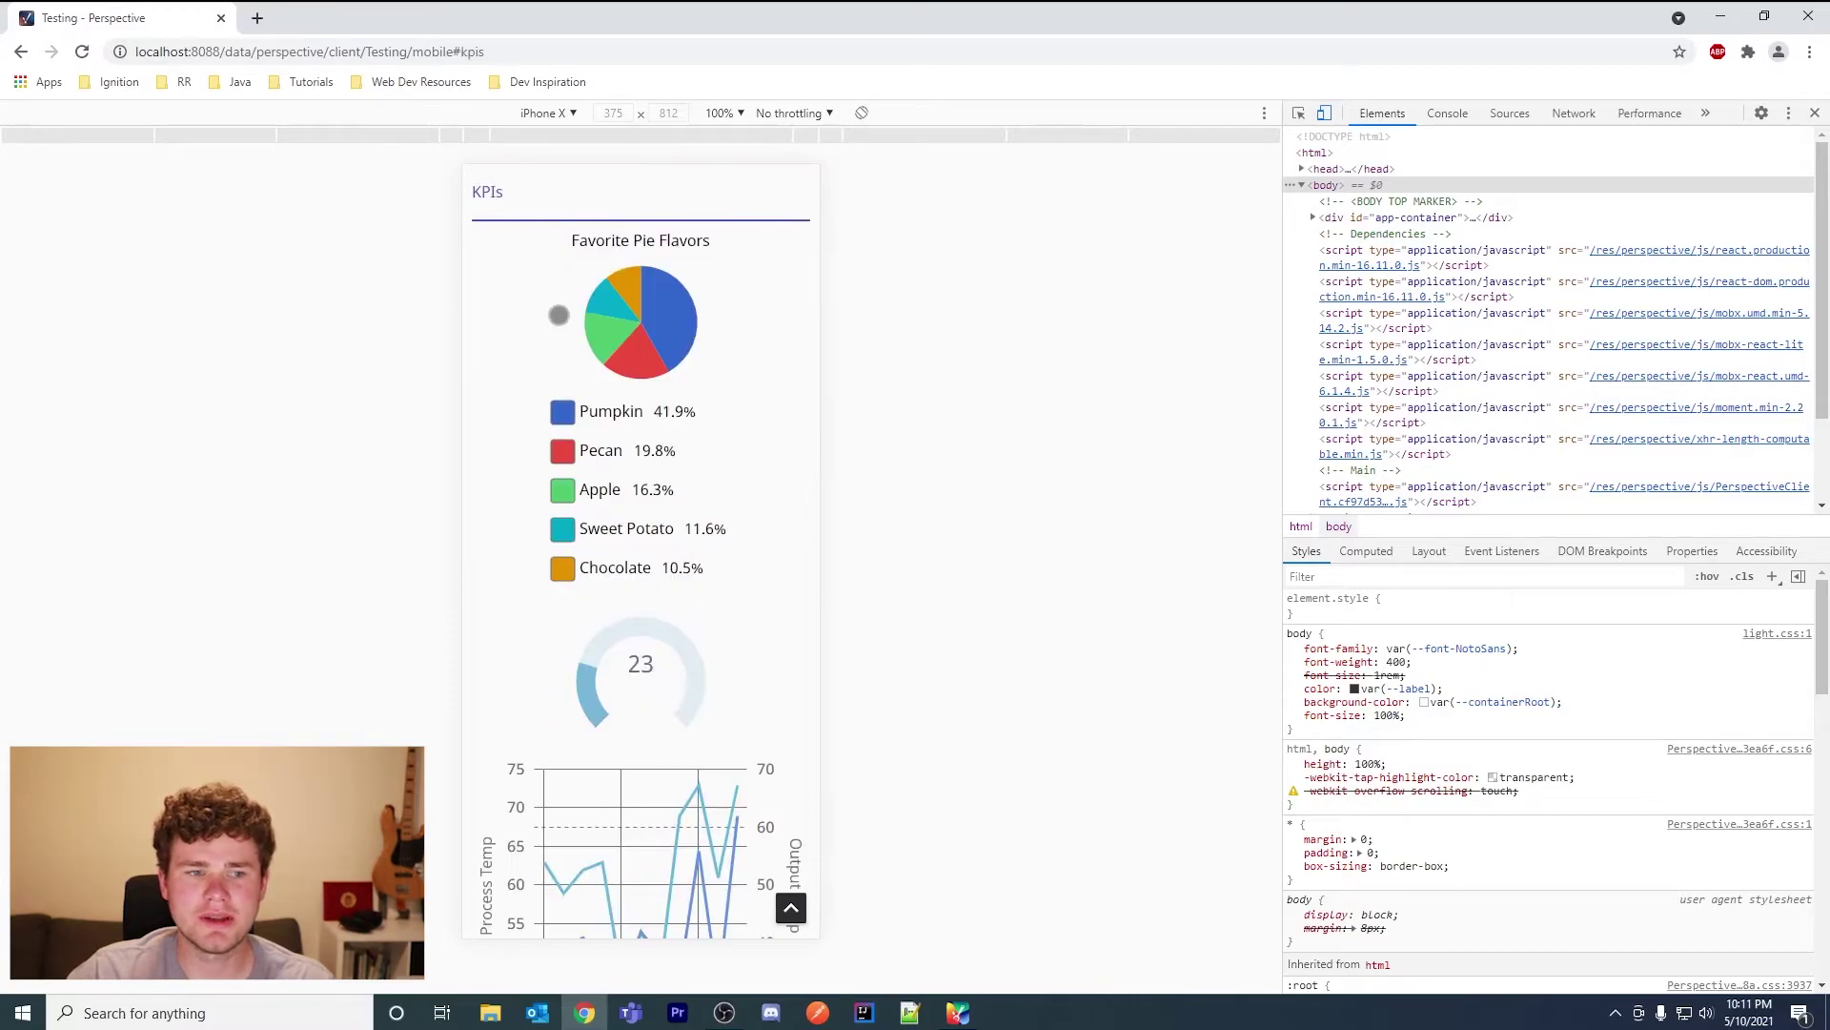
scroll(572, 240, up, 3)
click(516, 325)
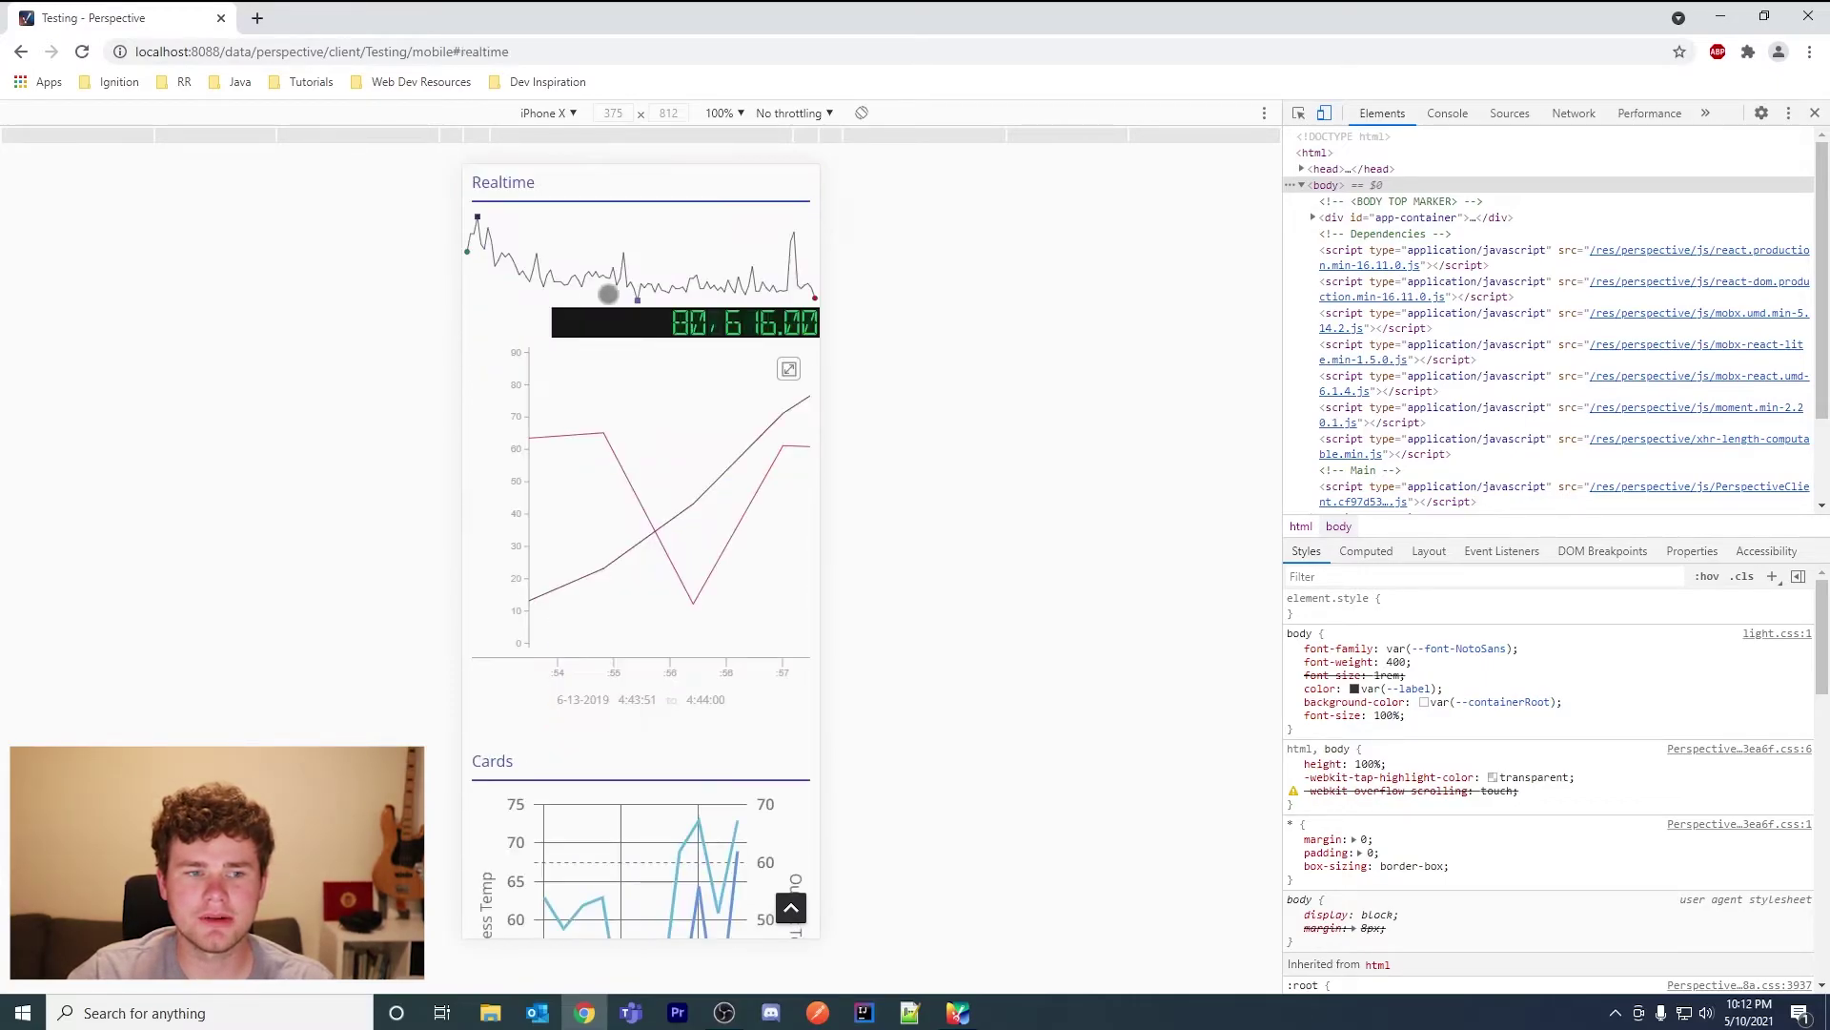
scroll(668, 286, up, 5)
scroll(700, 307, down, 9)
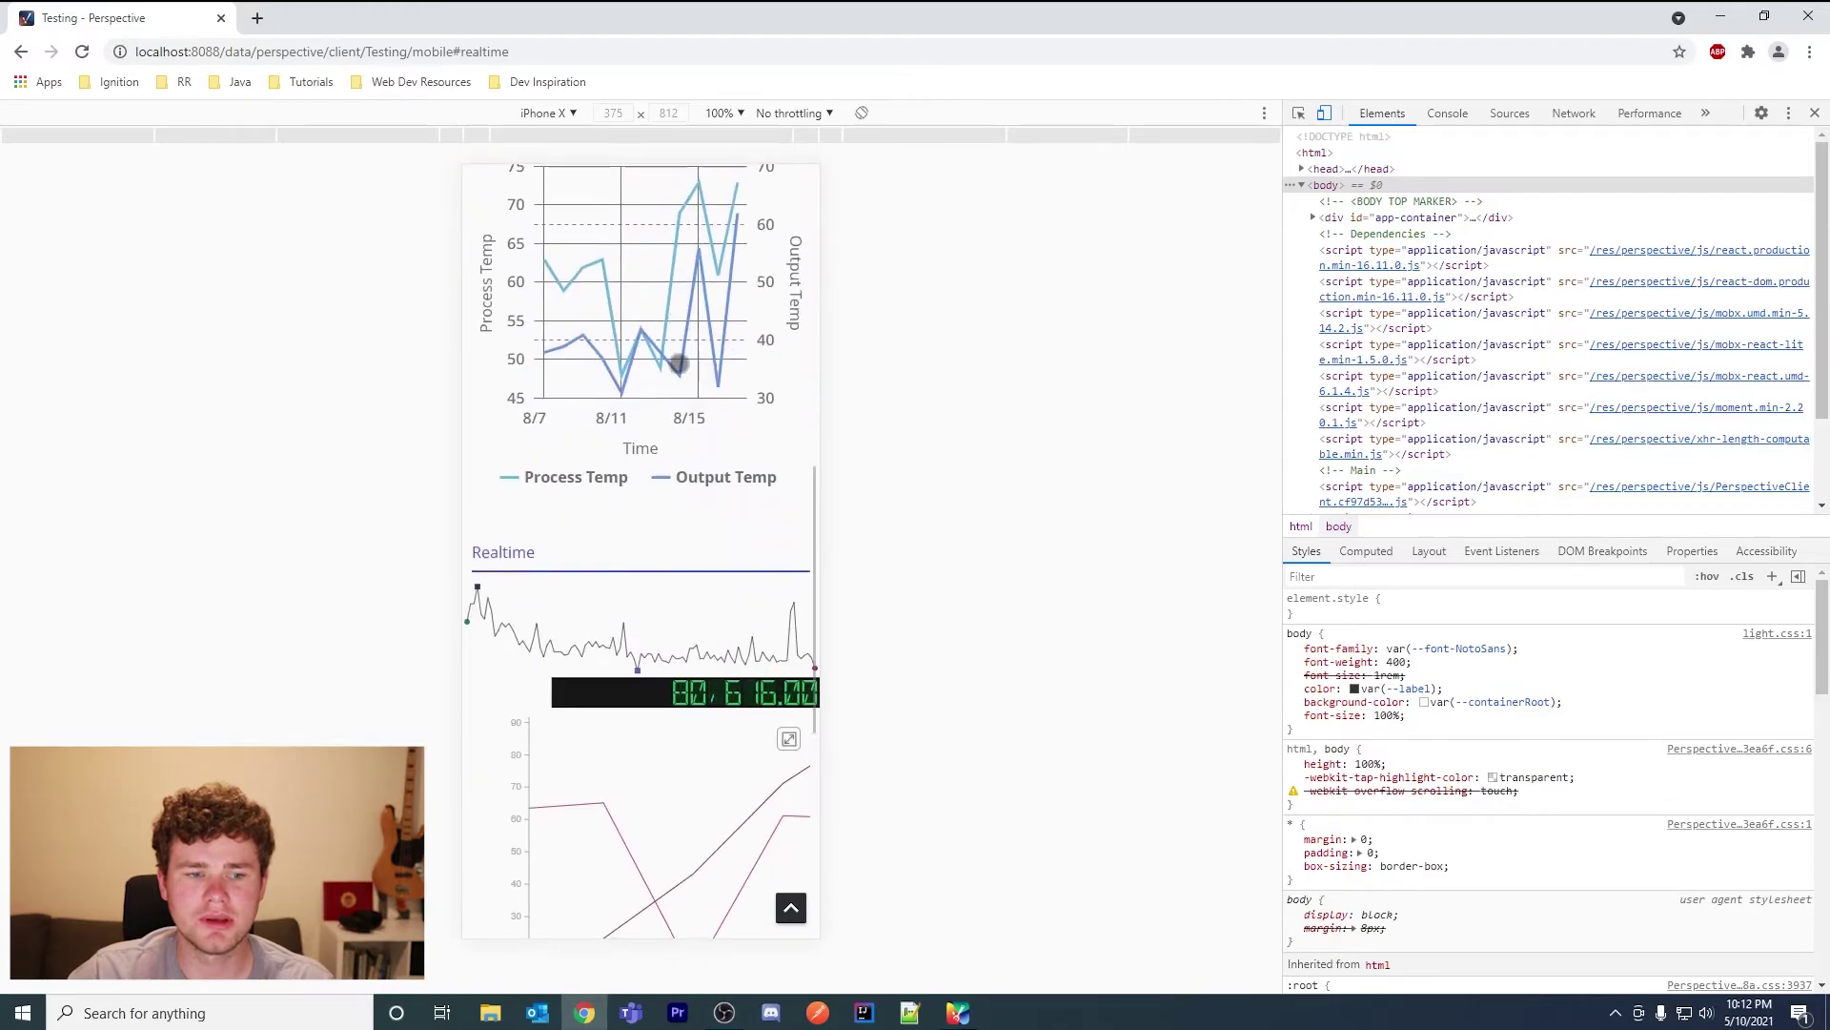
scroll(620, 531, up, 7)
scroll(715, 524, down, 7)
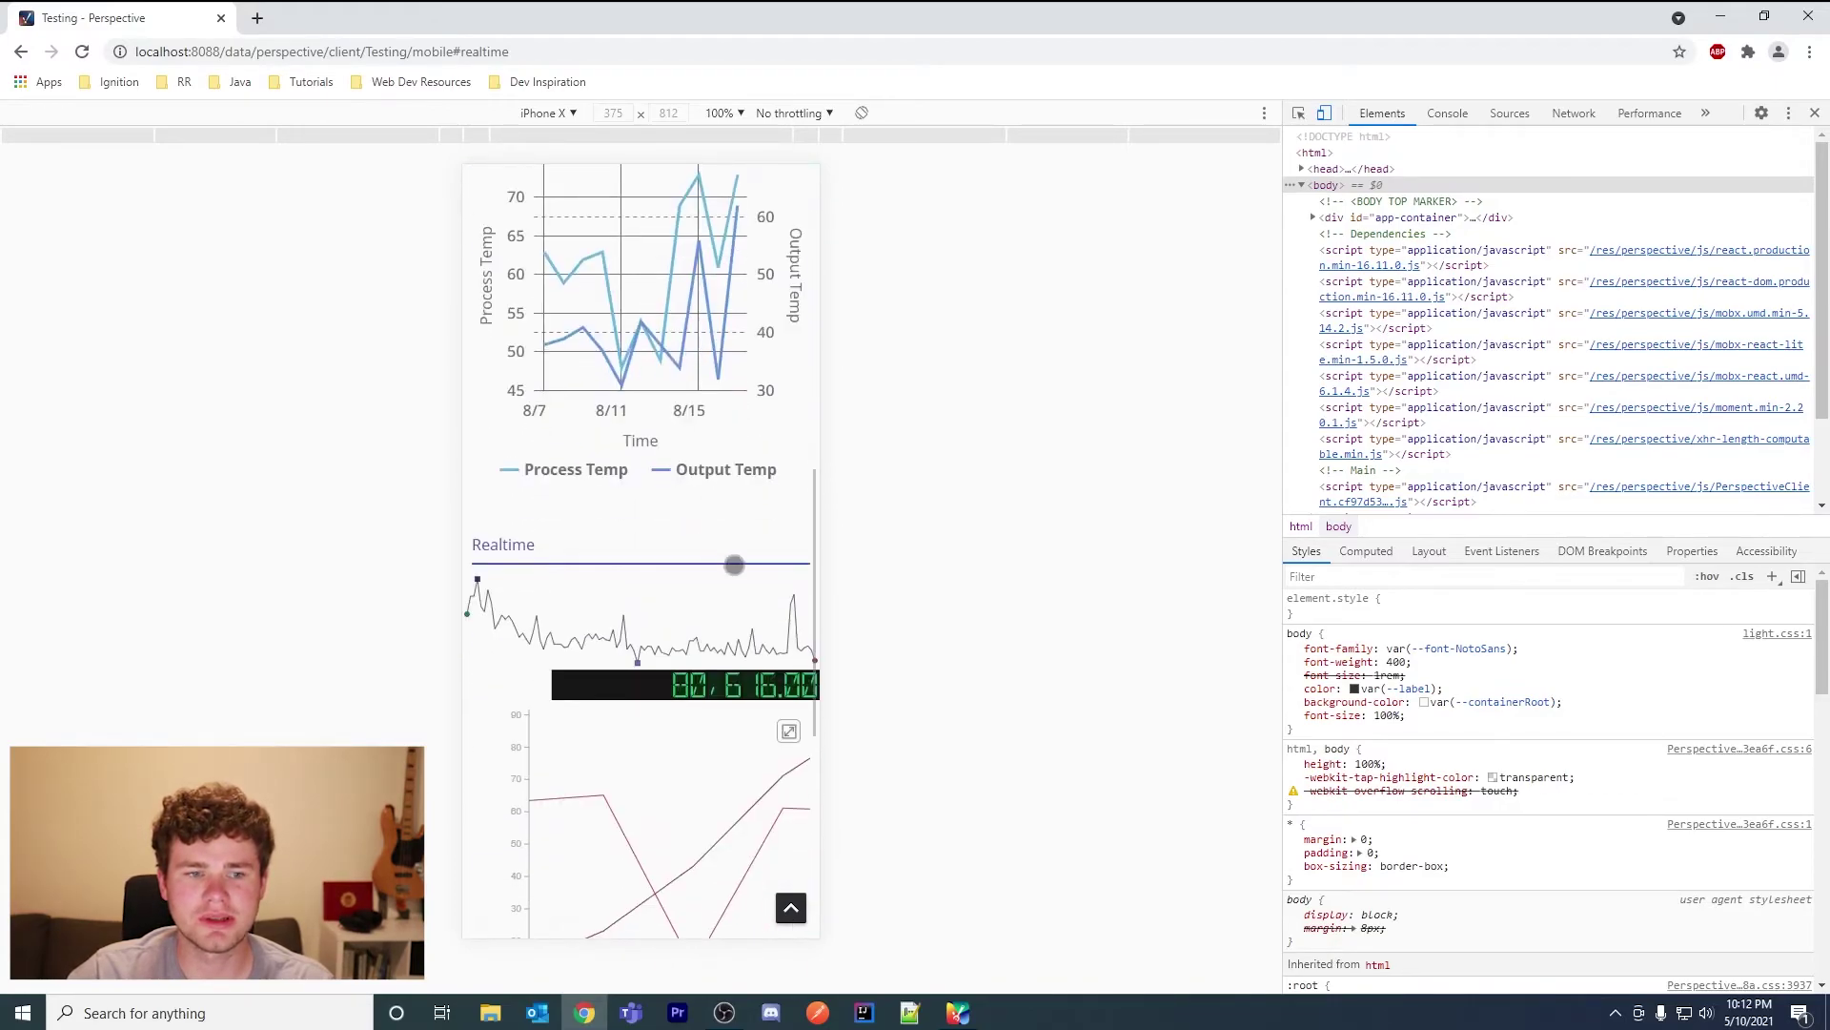
scroll(780, 556, up, 1)
scroll(780, 556, up, 10)
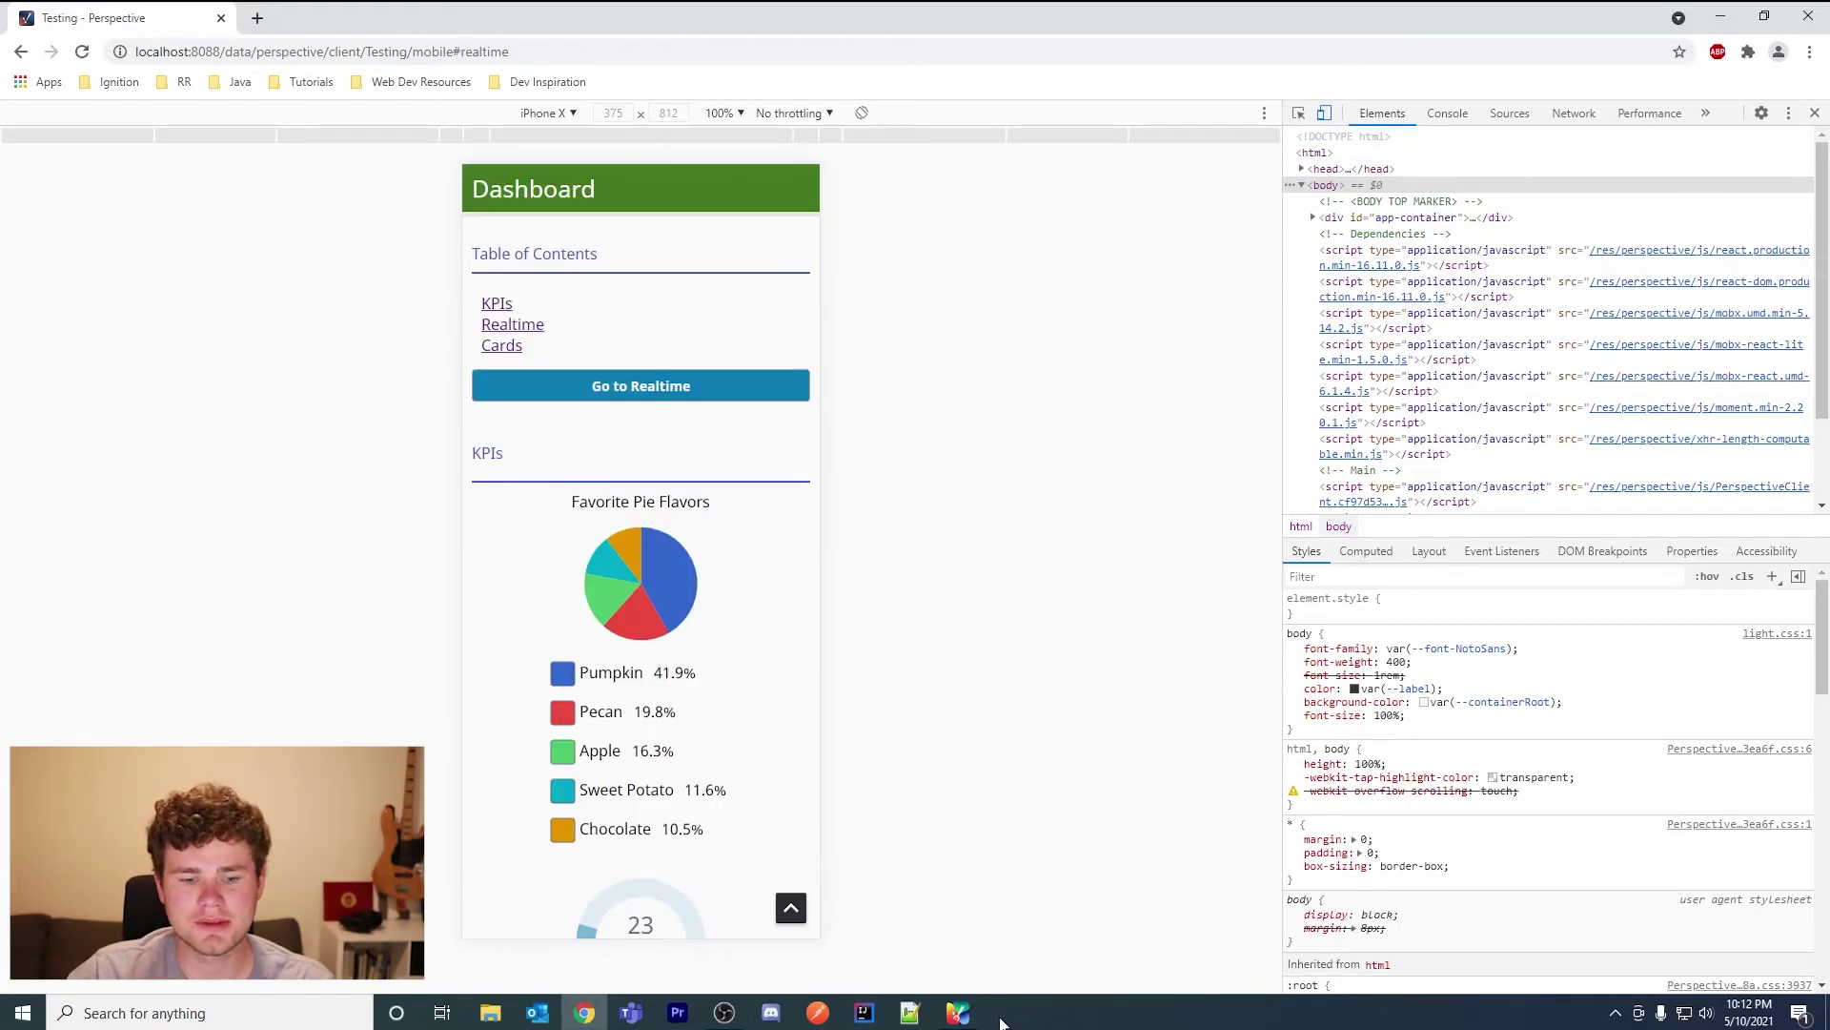
click(957, 1013)
Confirm the Dashboard header label's domId is 'top', then select the KPIs label.
click(426, 132)
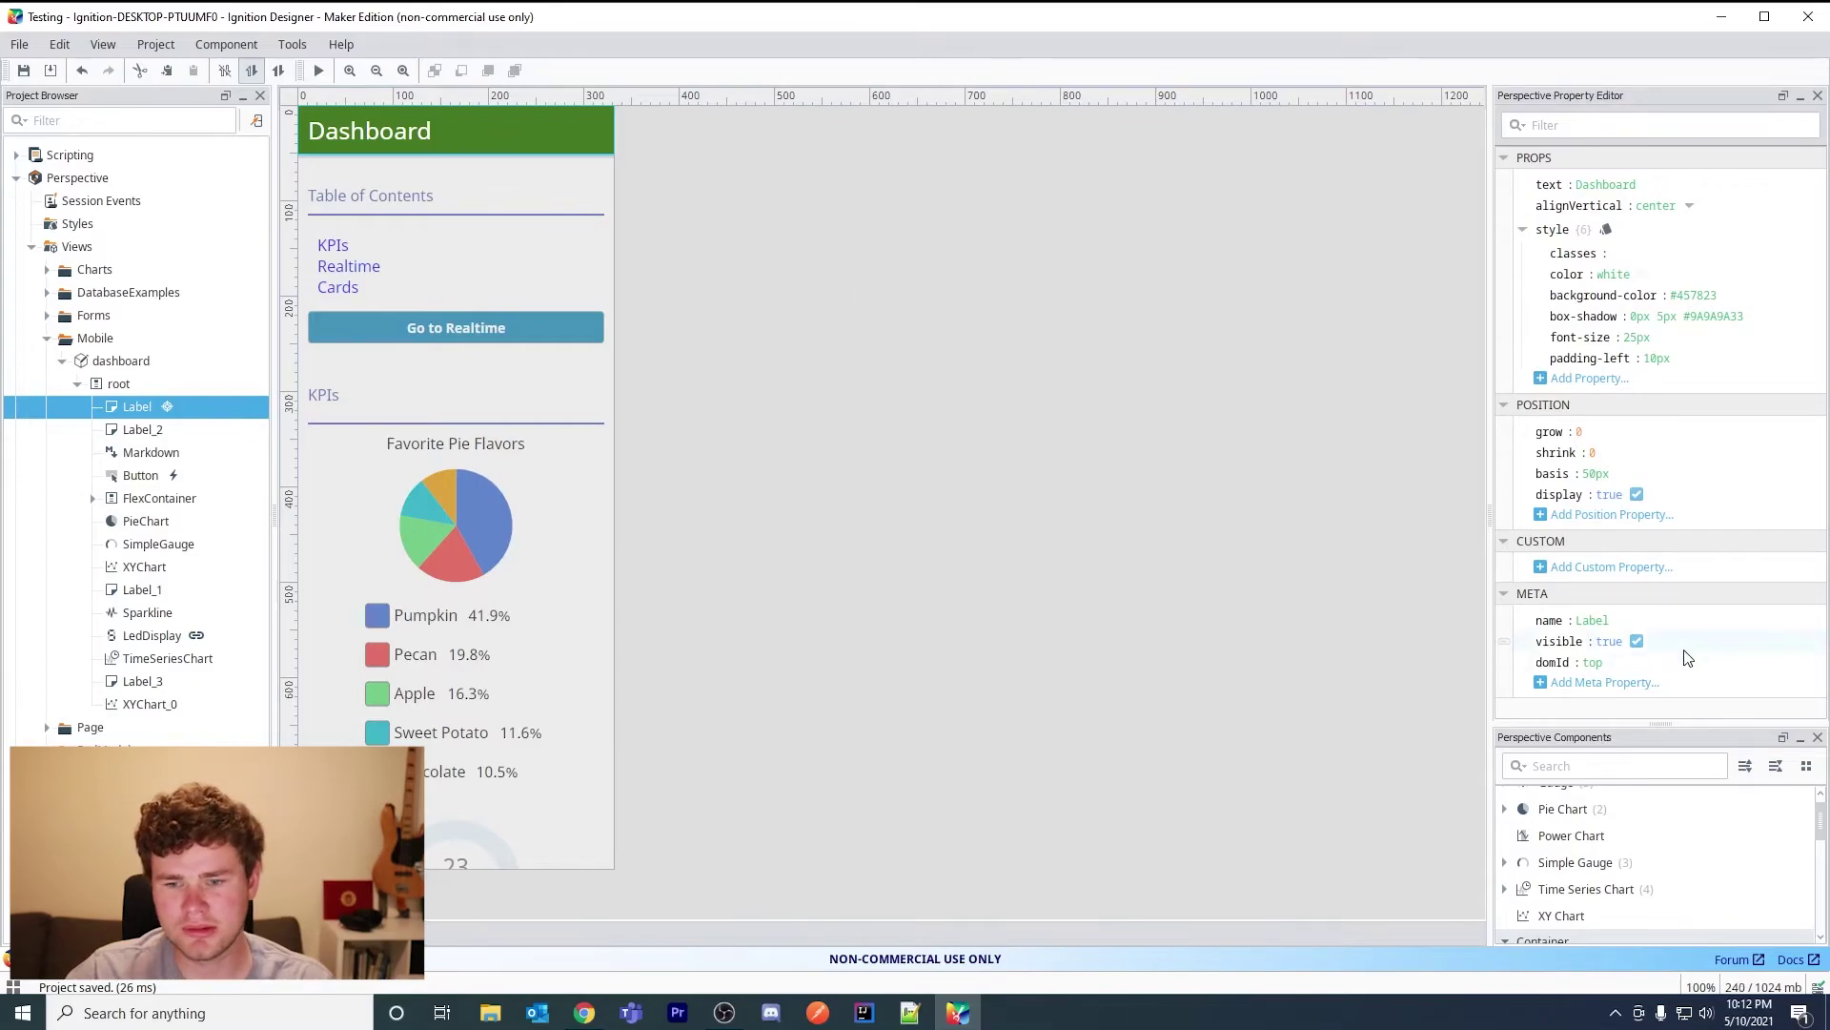
click(1623, 664)
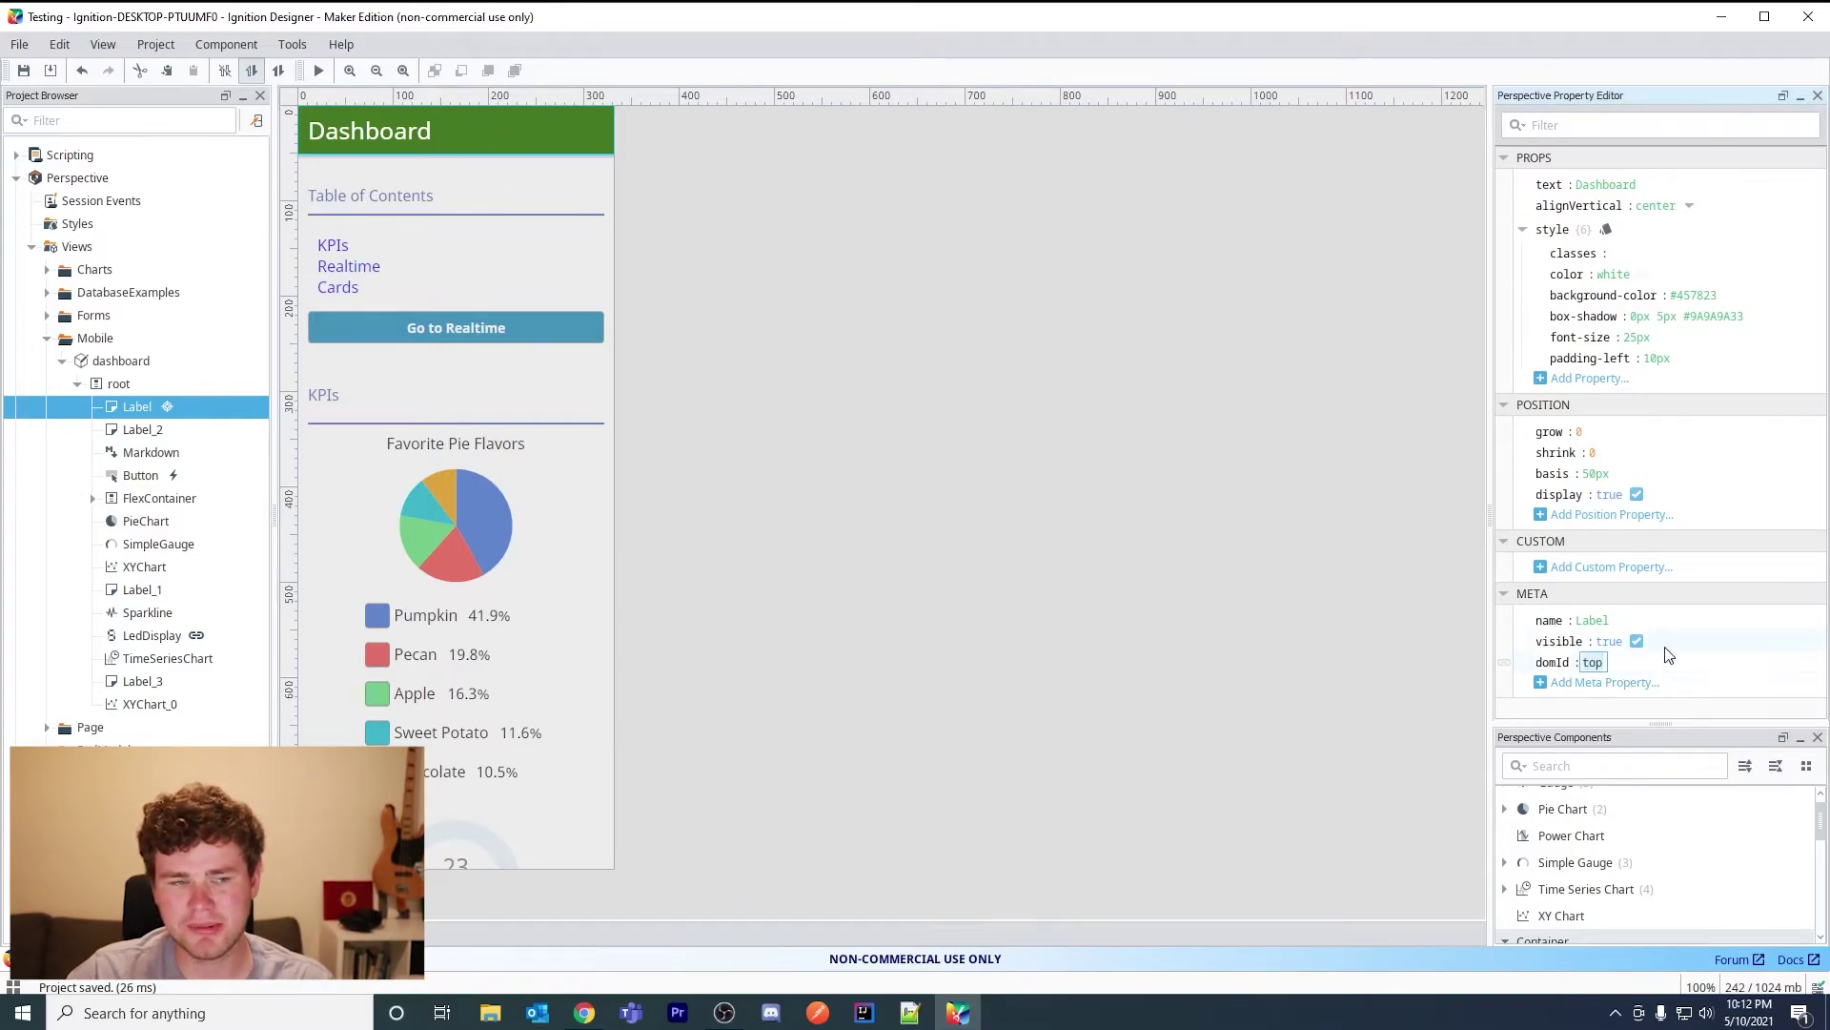
click(476, 141)
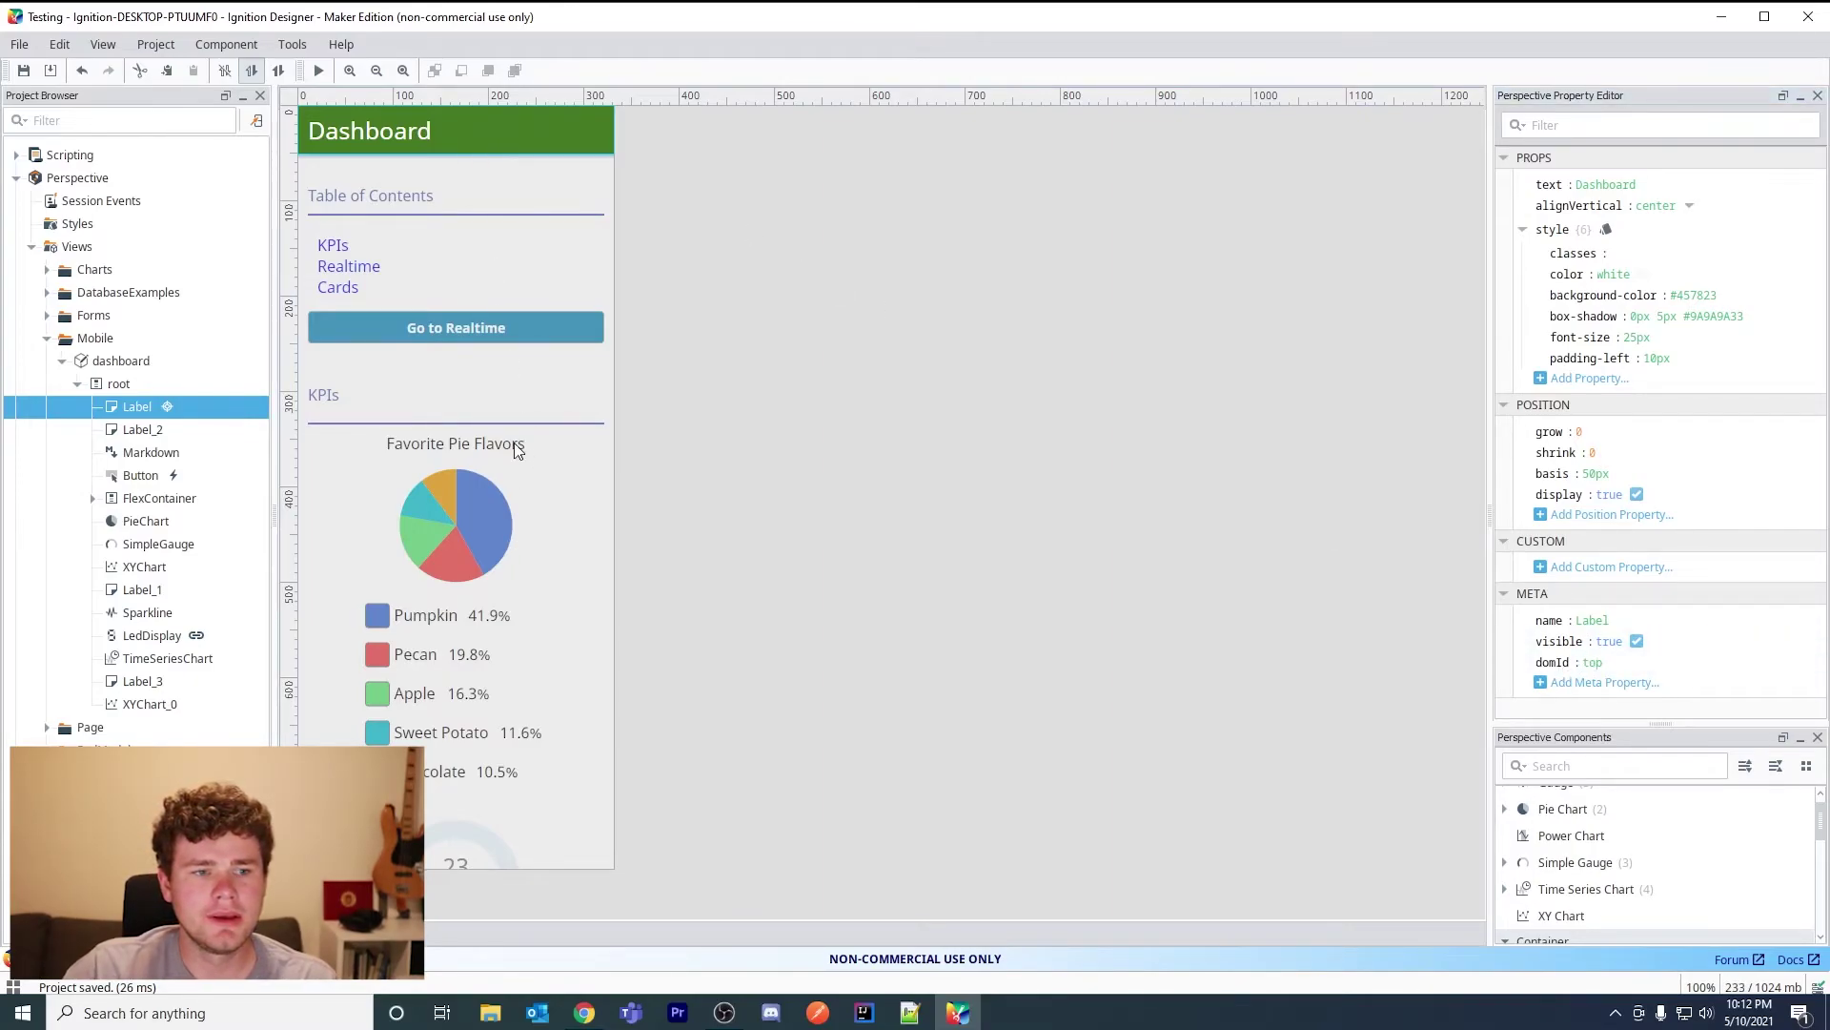
click(535, 402)
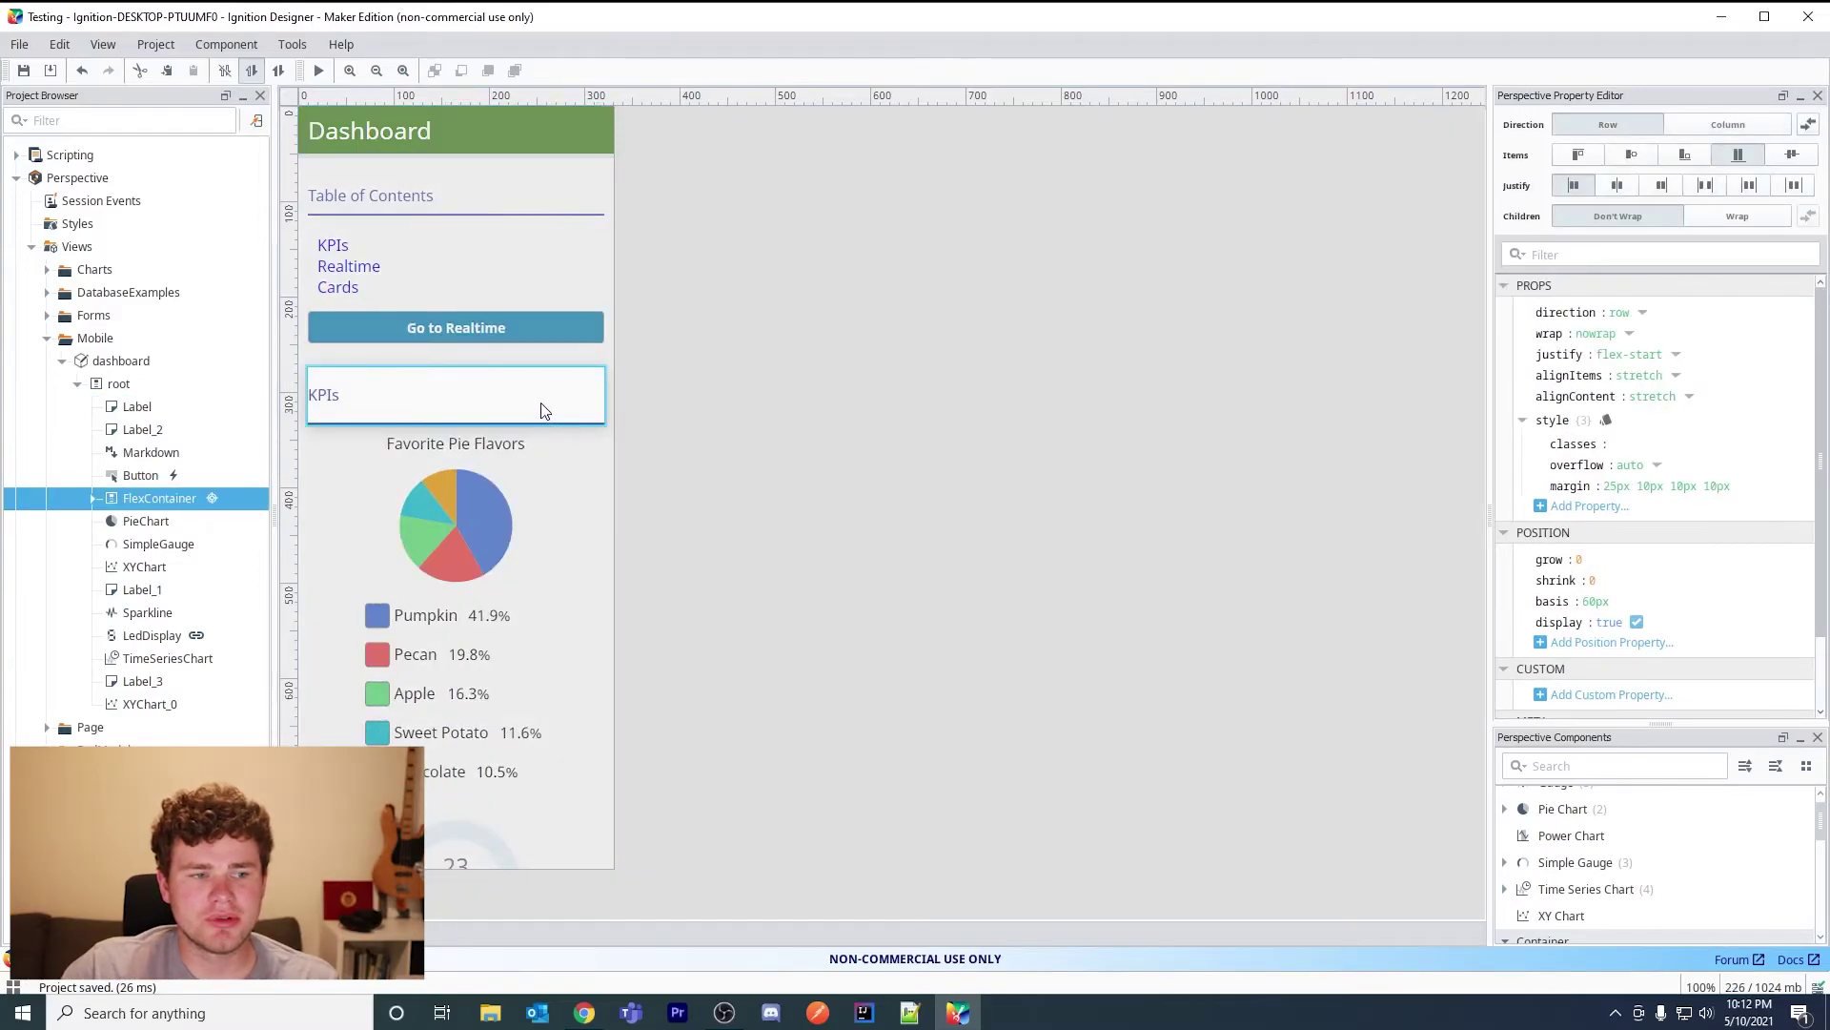
double_click(542, 403)
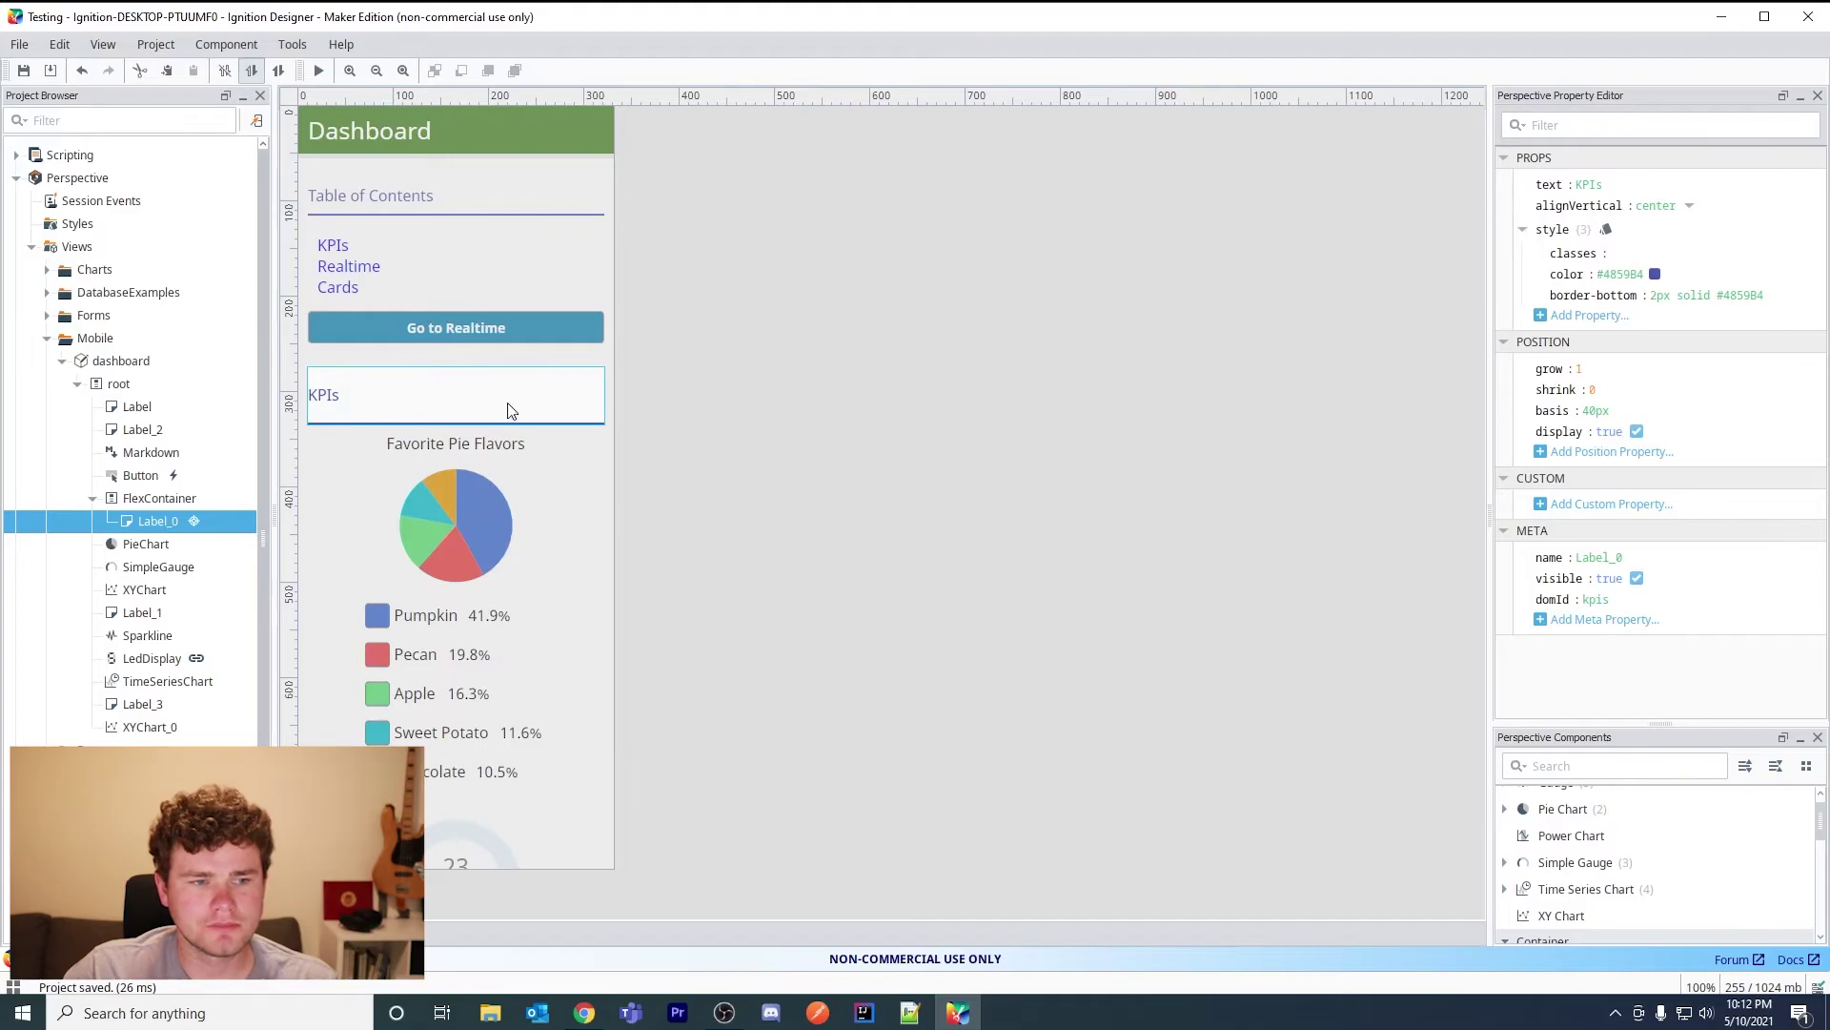
click(175, 498)
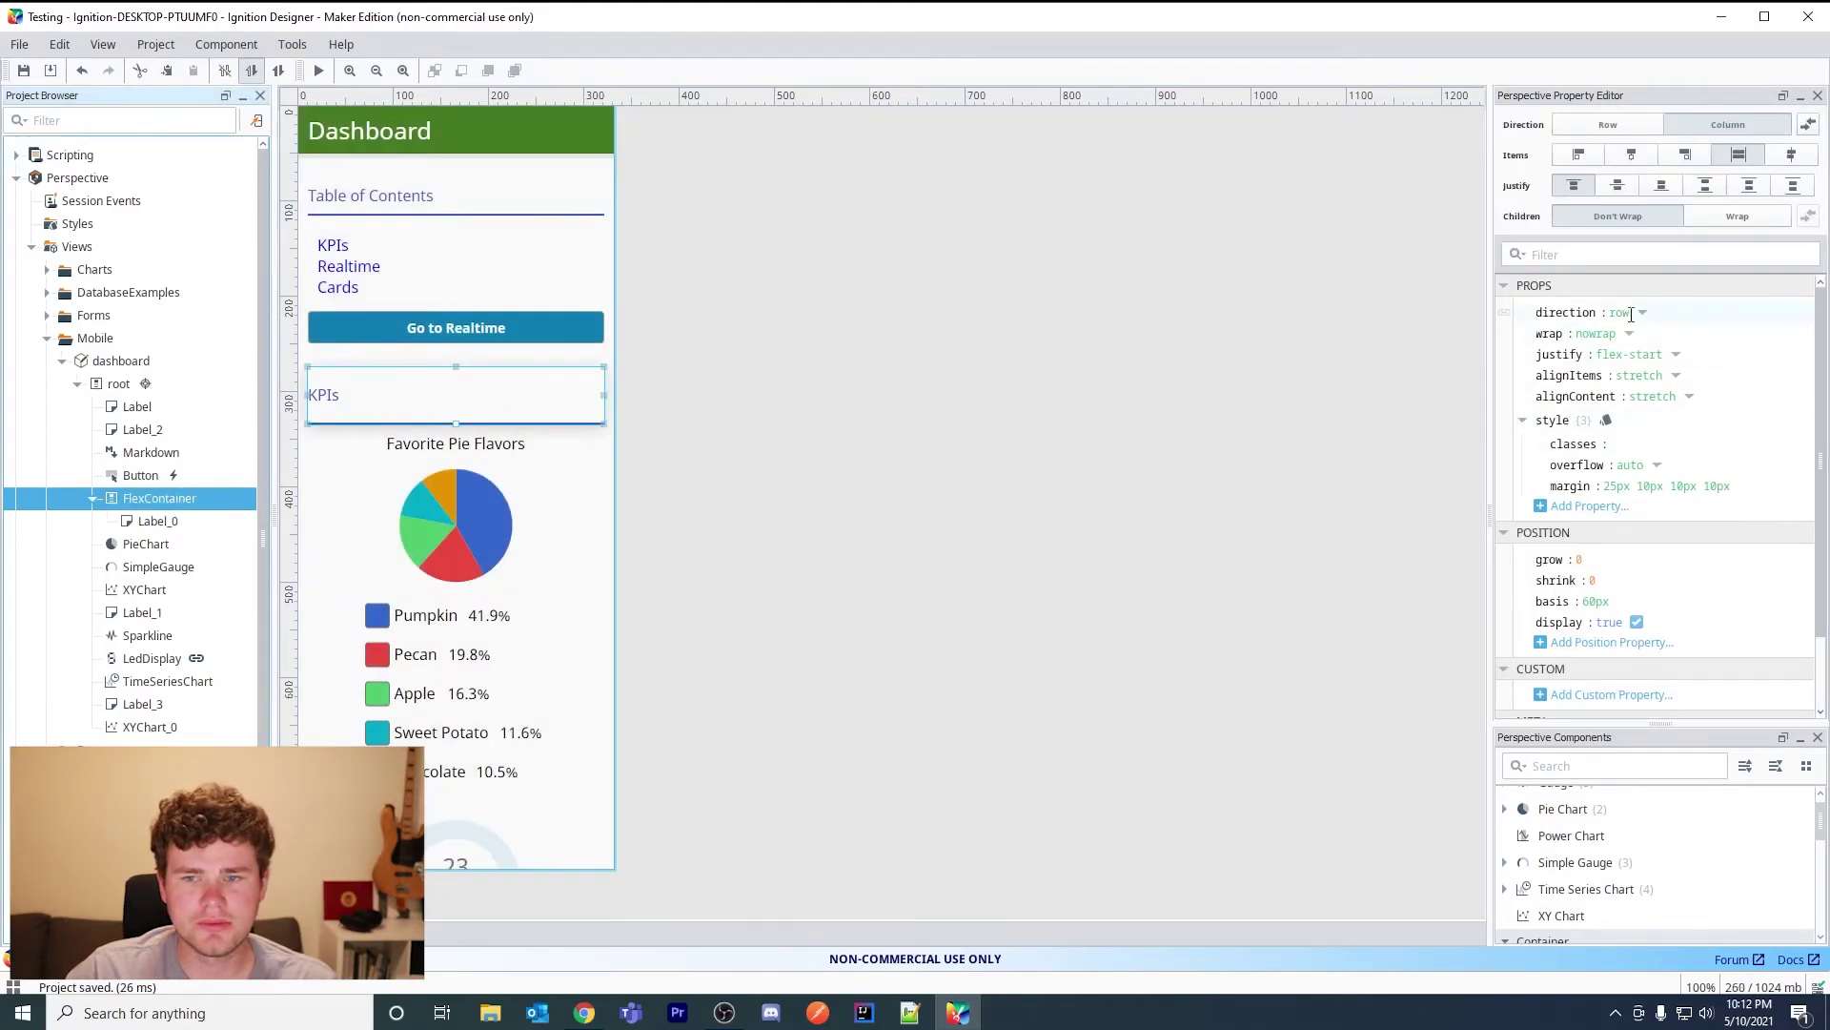
click(157, 522)
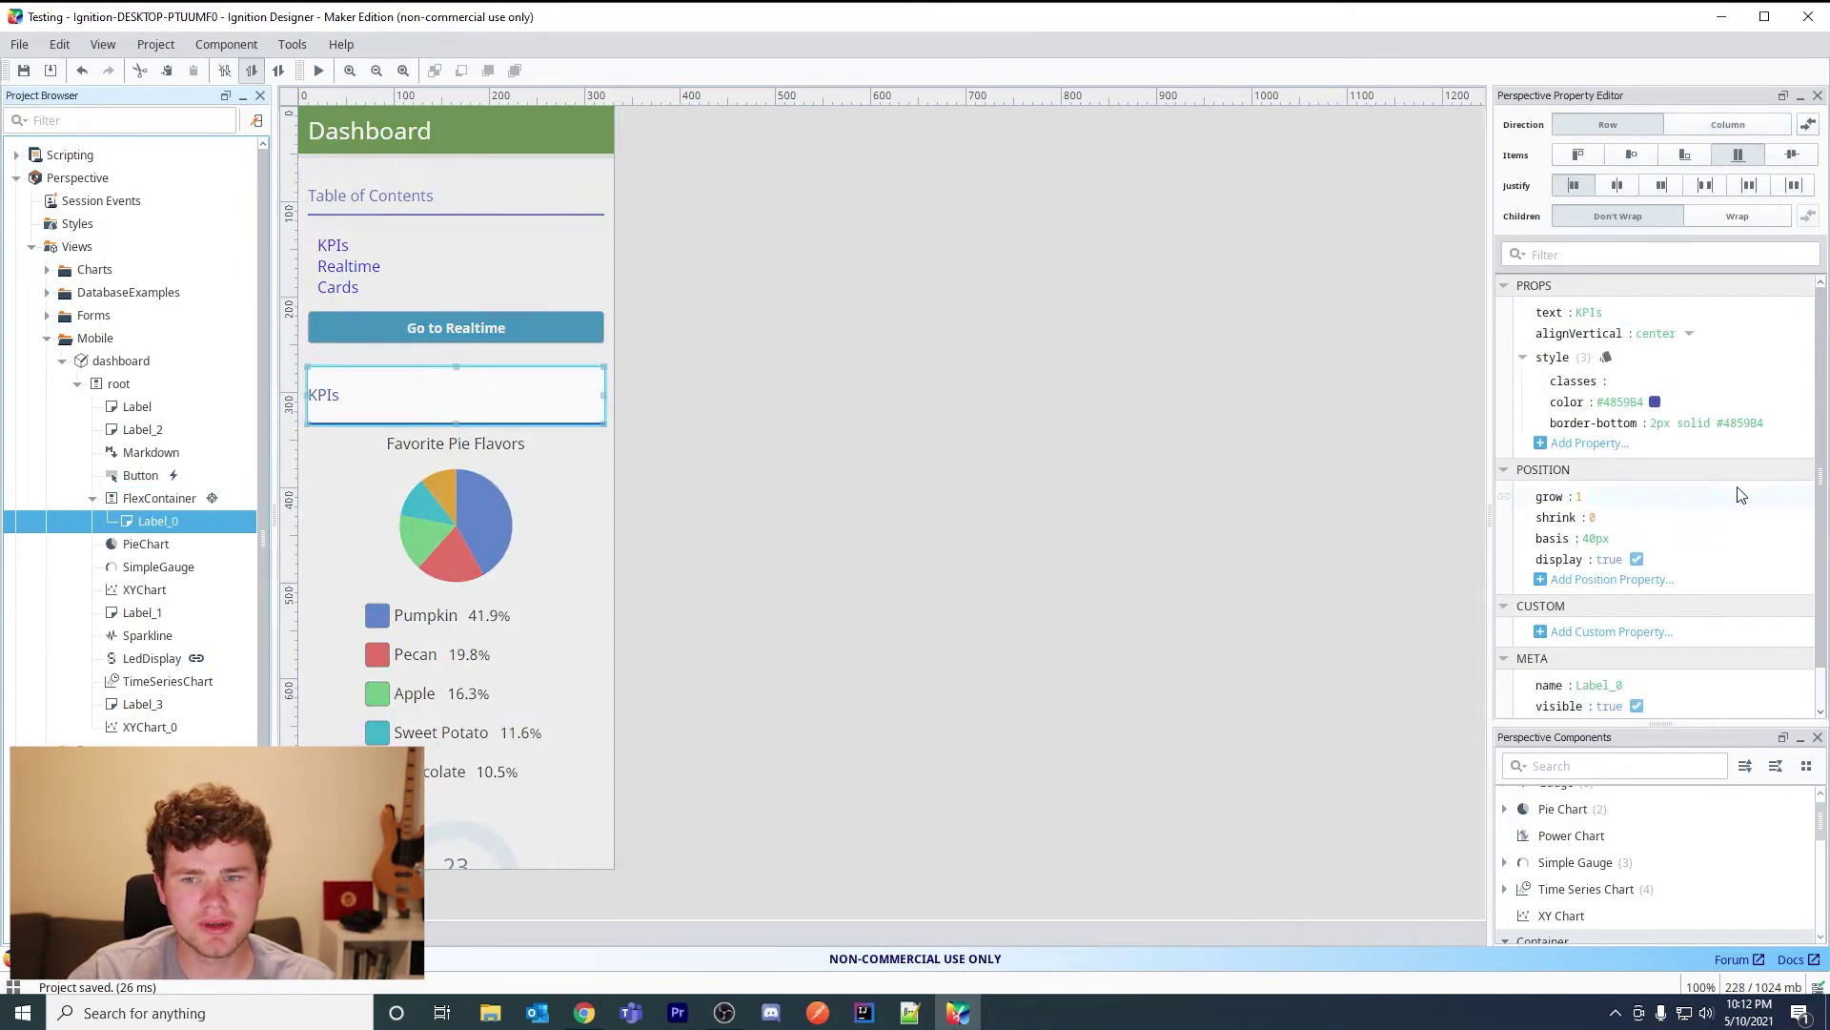
Browse the Perspective Components palette, then select the pie chart and the KPIs label.
click(1604, 768)
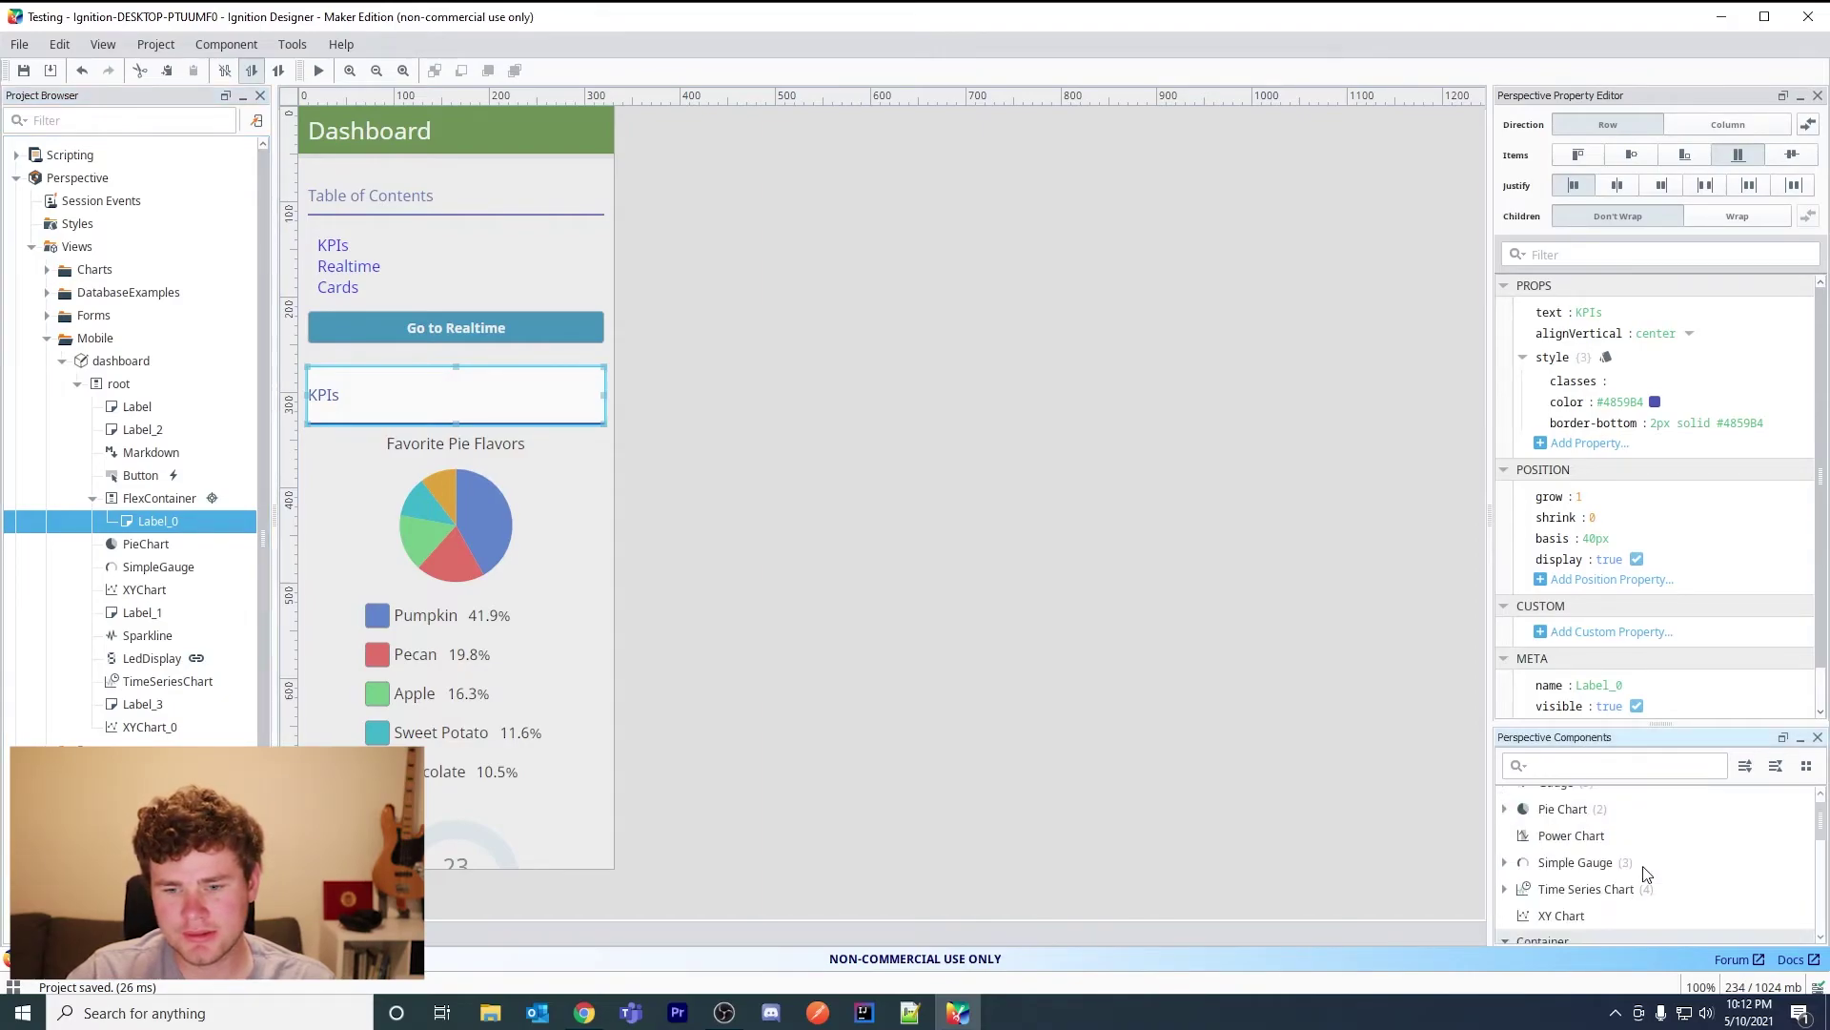
scroll(1646, 873, up, 1)
mouse_move(1647, 873)
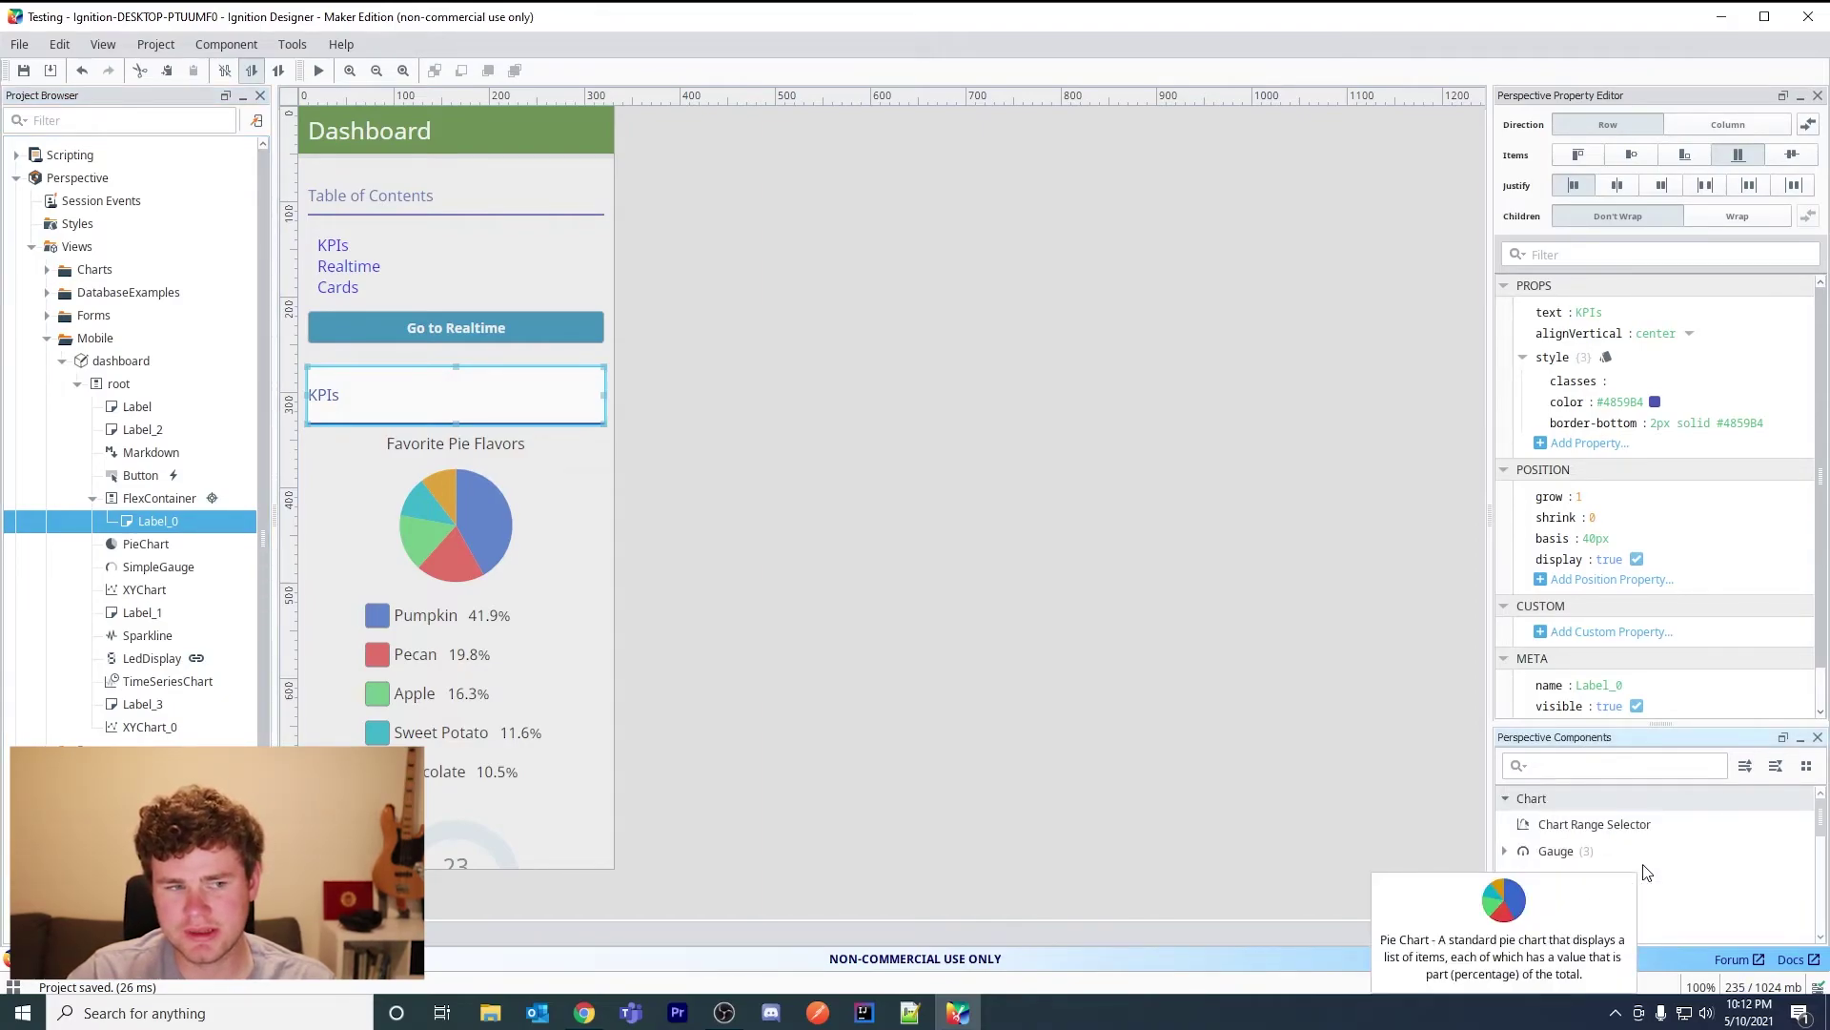
mouse_move(1732, 852)
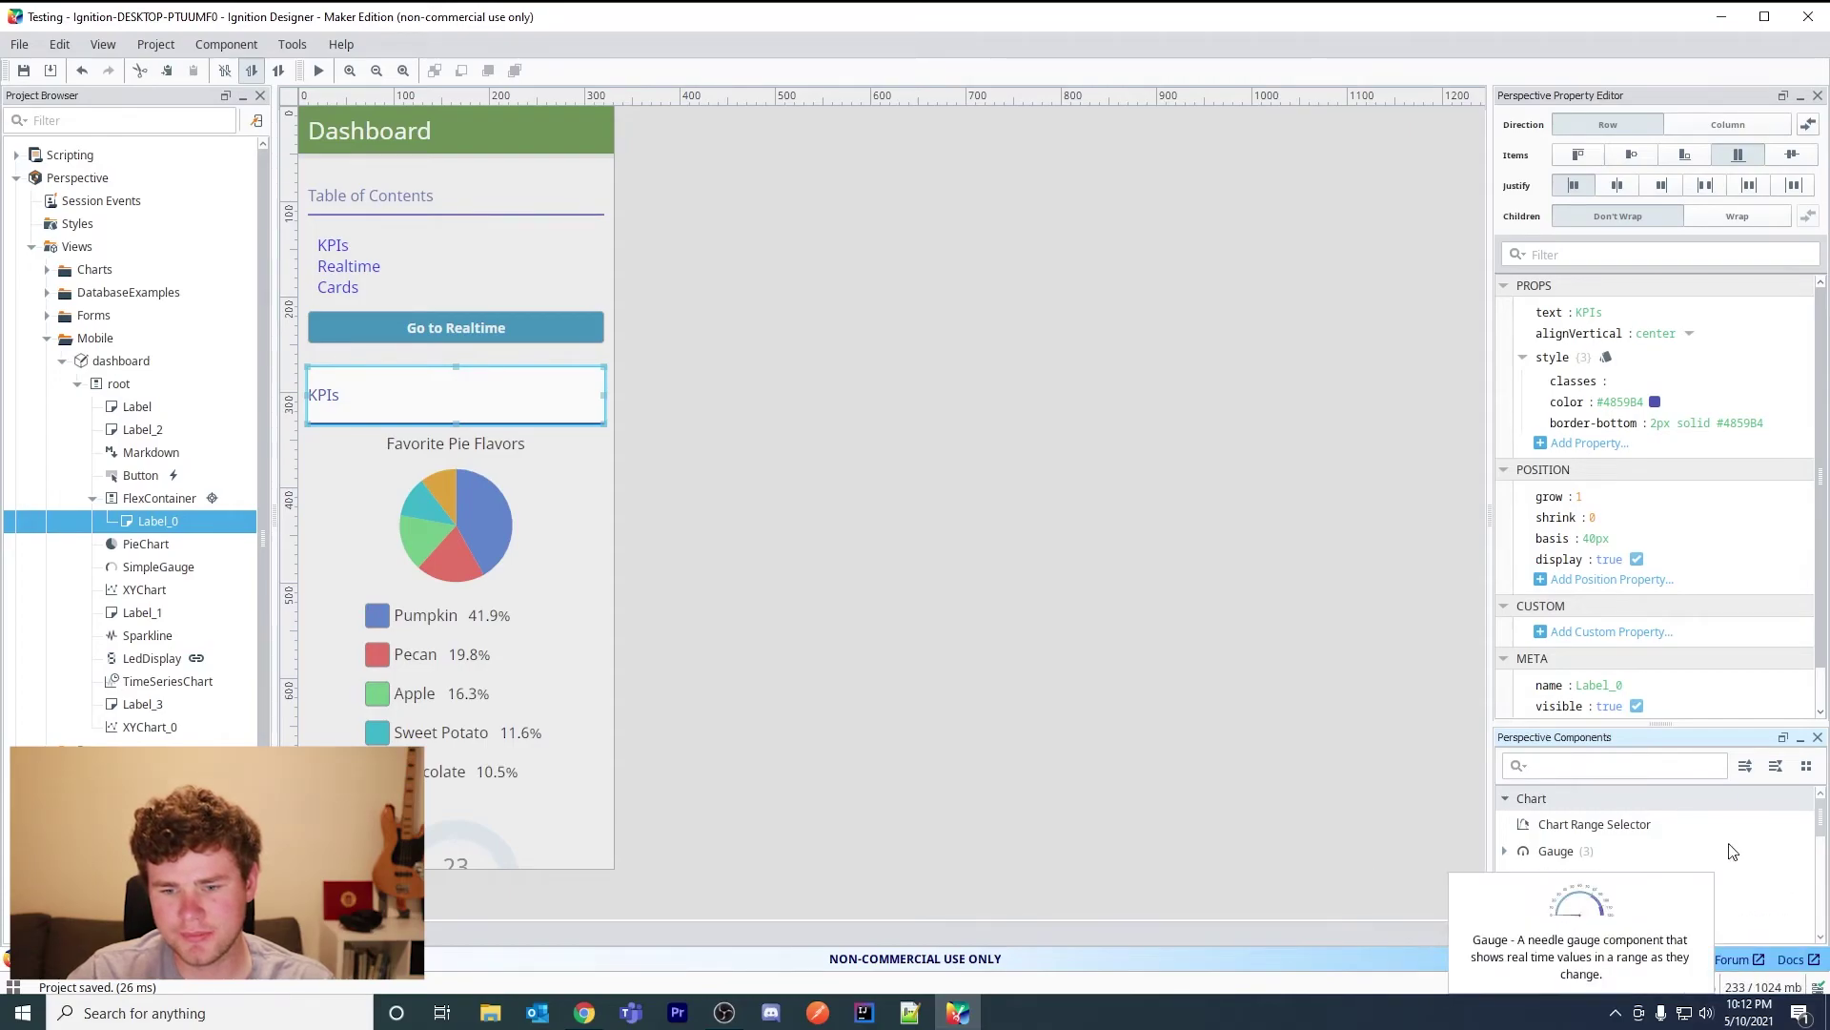
scroll(1732, 851, down, 2)
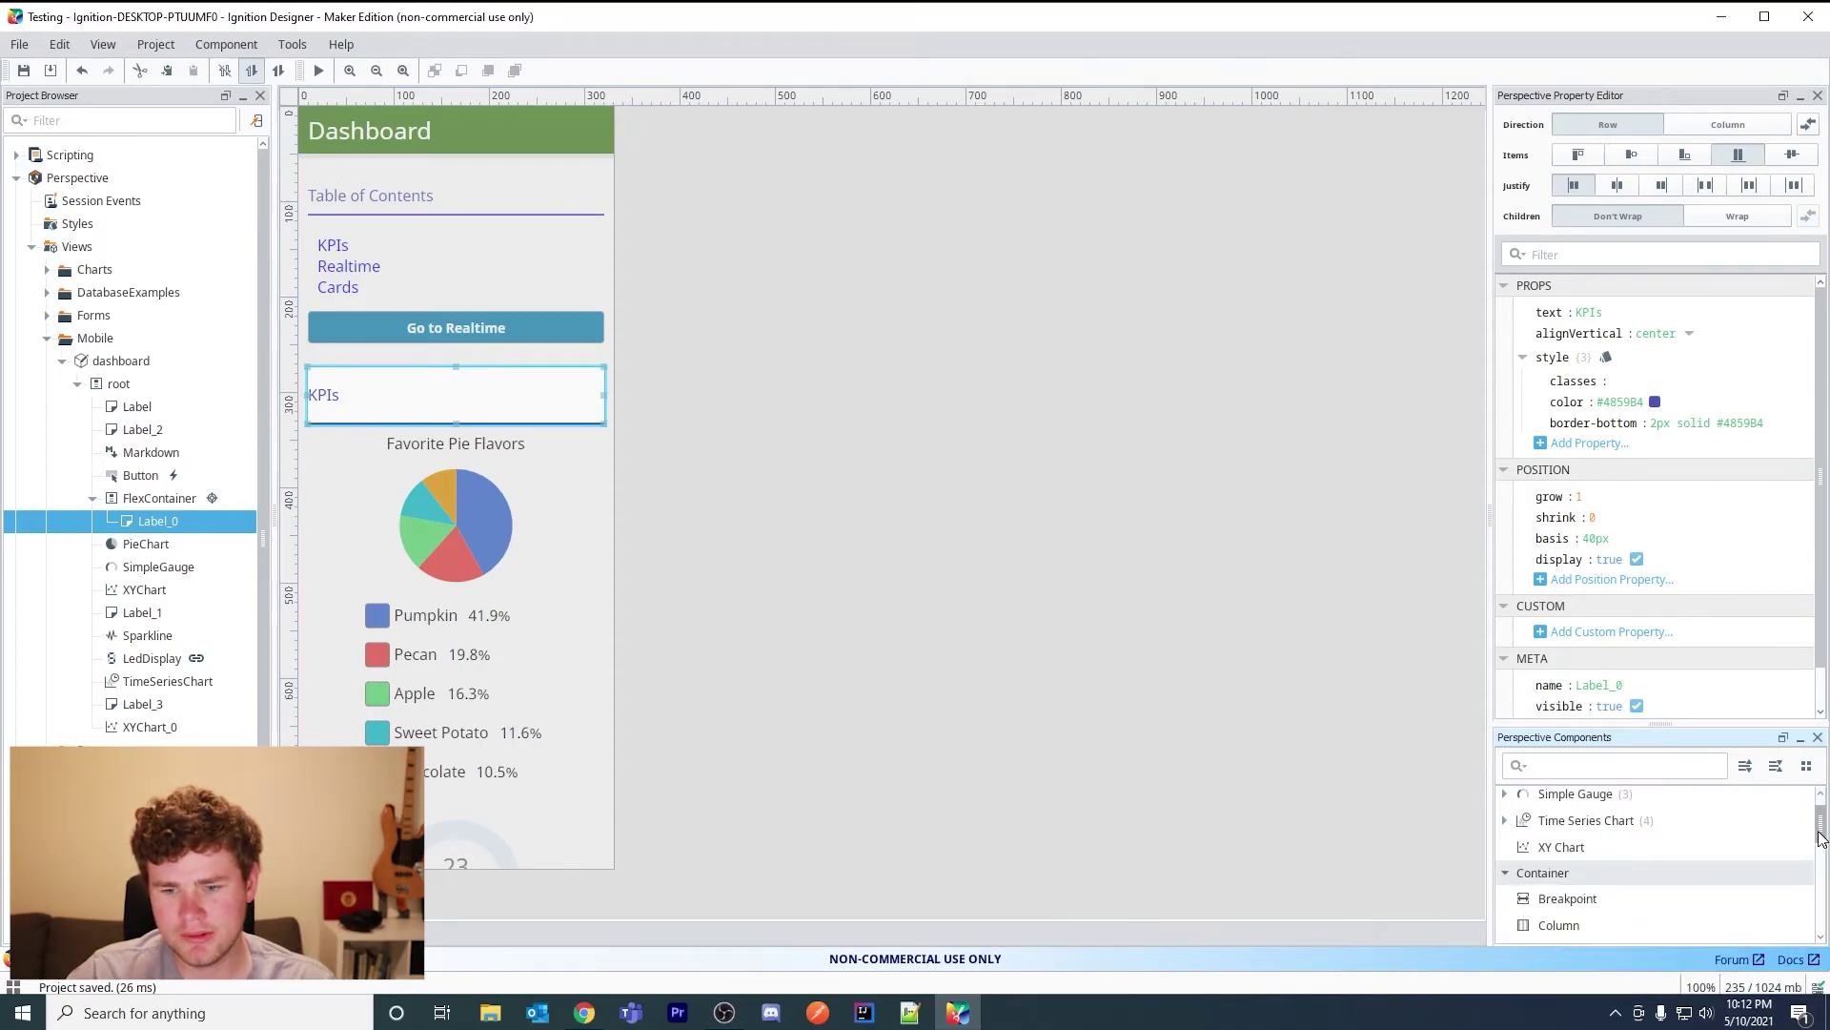
scroll(1721, 847, down, 1)
mouse_move(1808, 852)
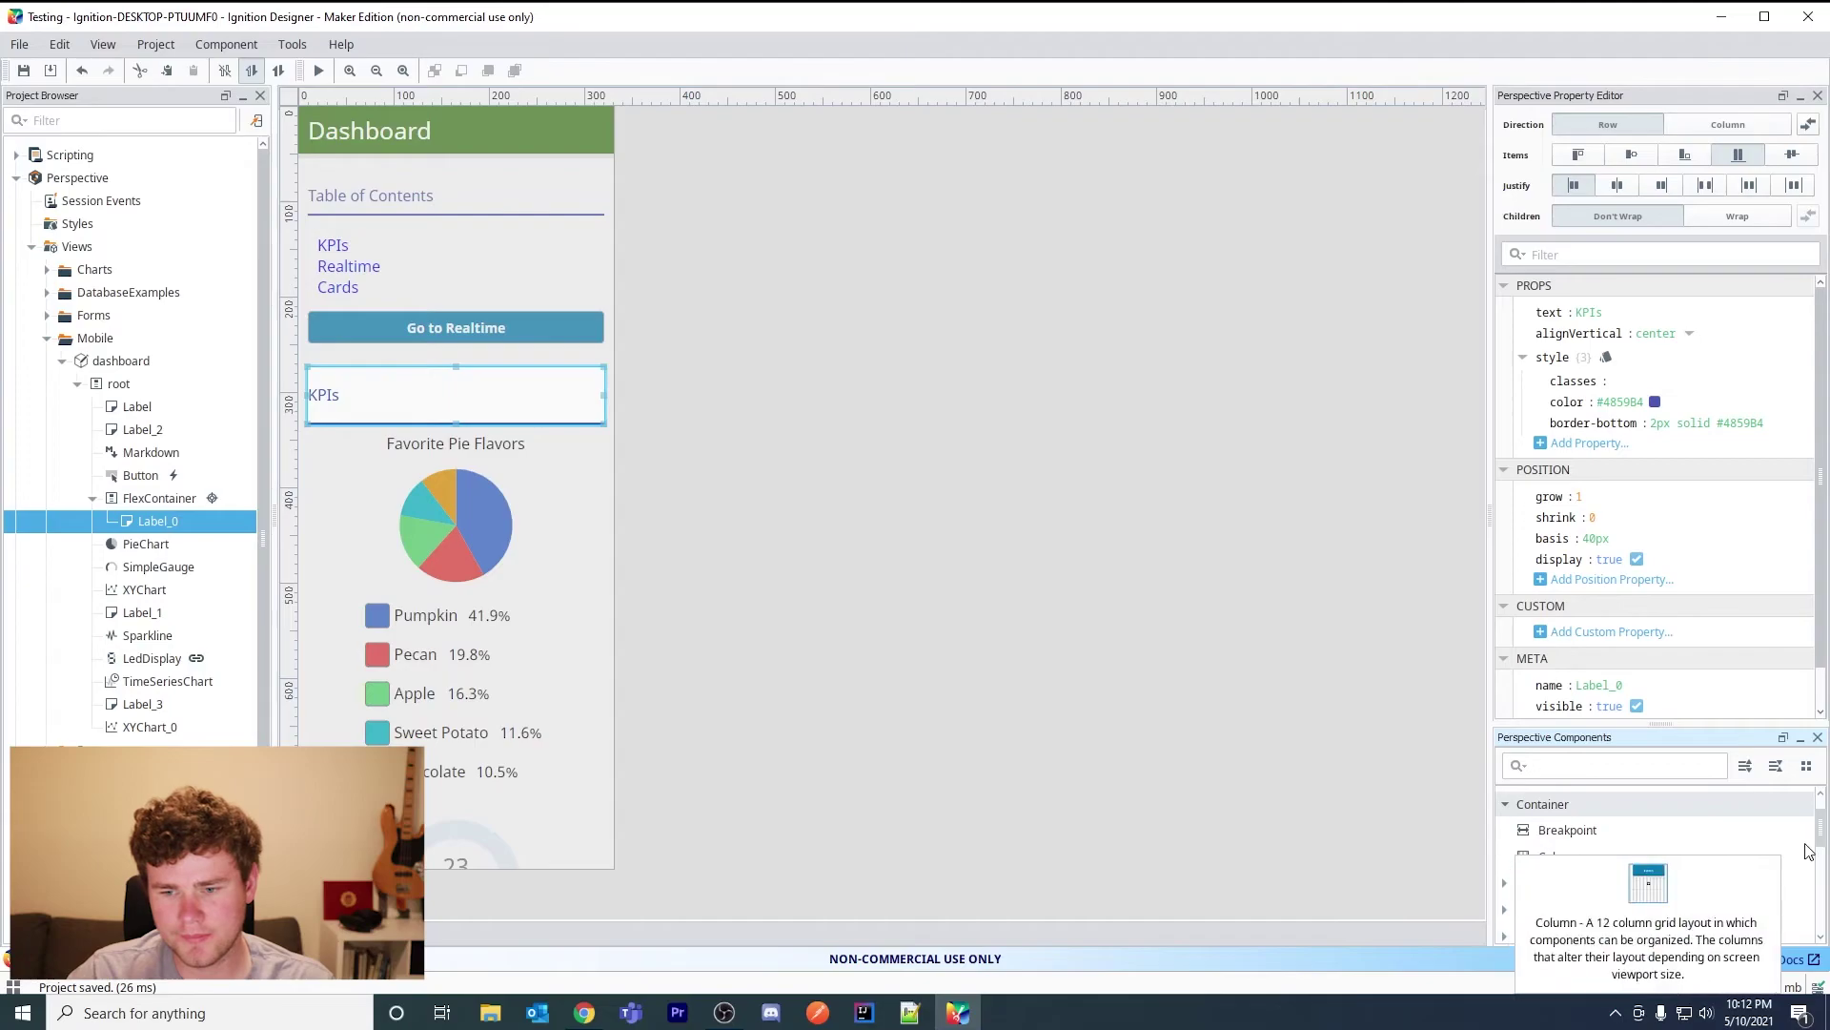
drag(1821, 837, 1762, 760)
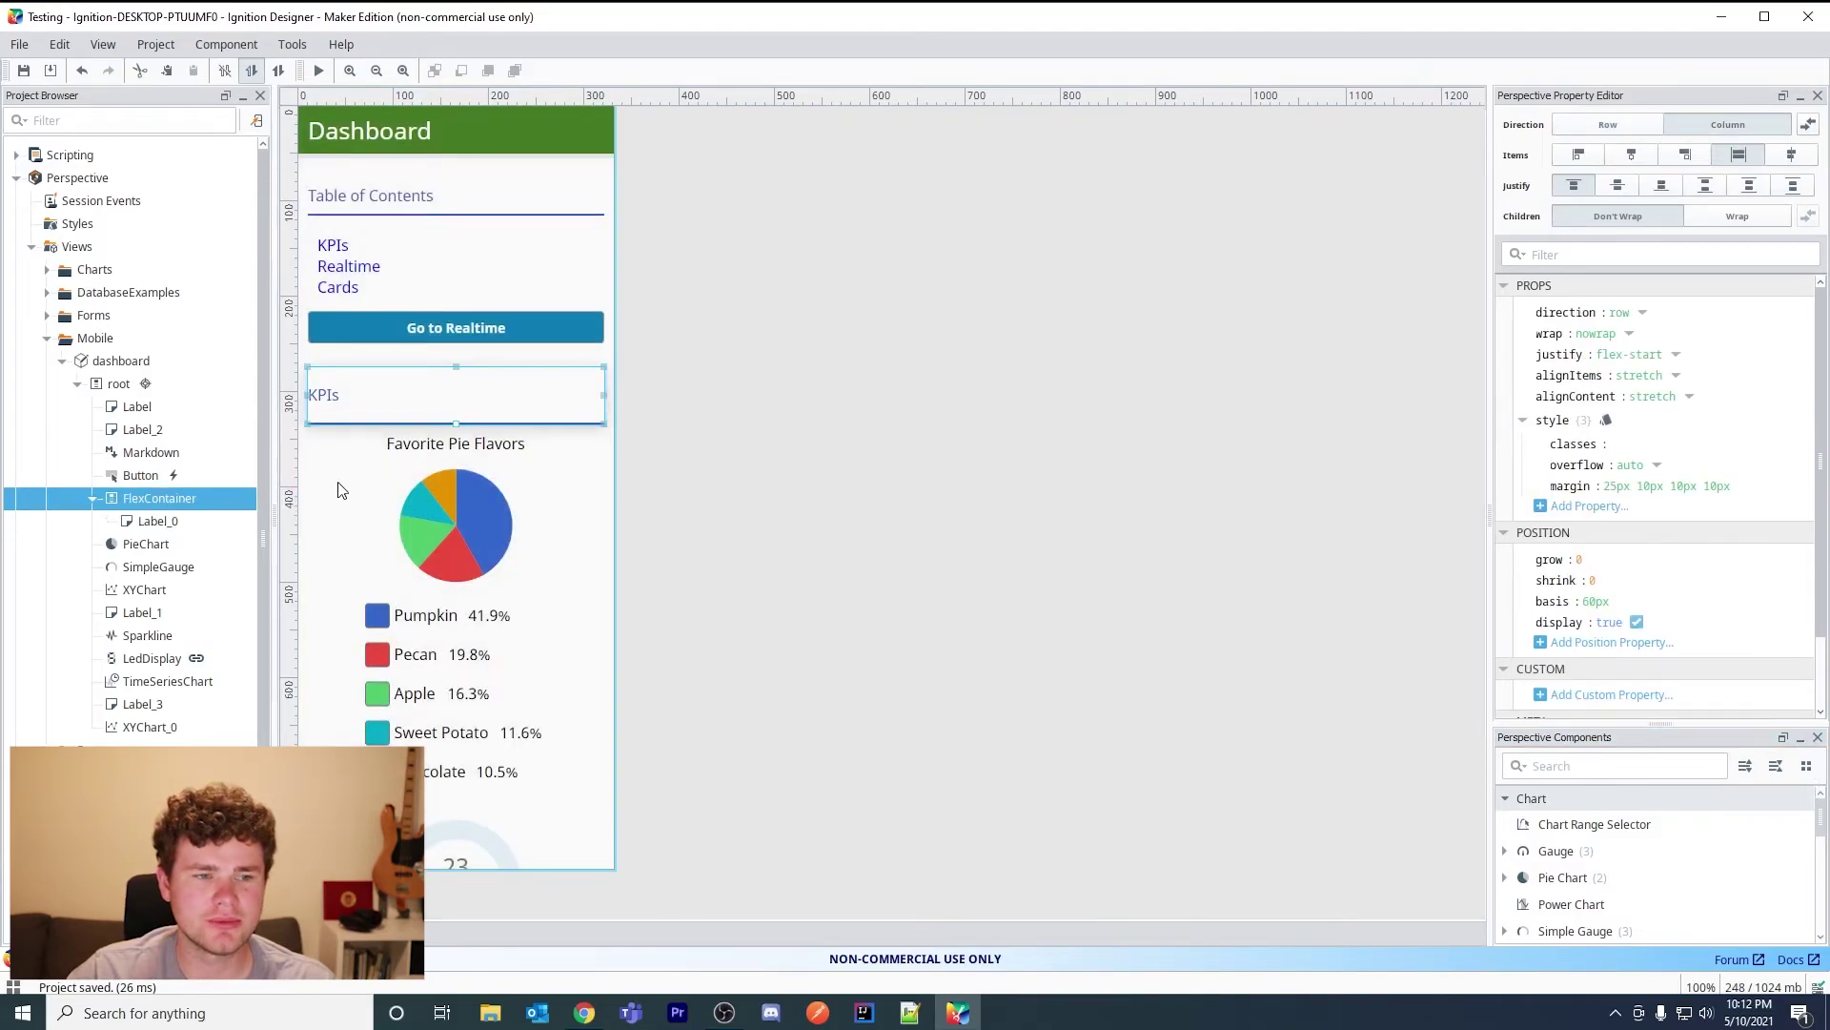
click(328, 460)
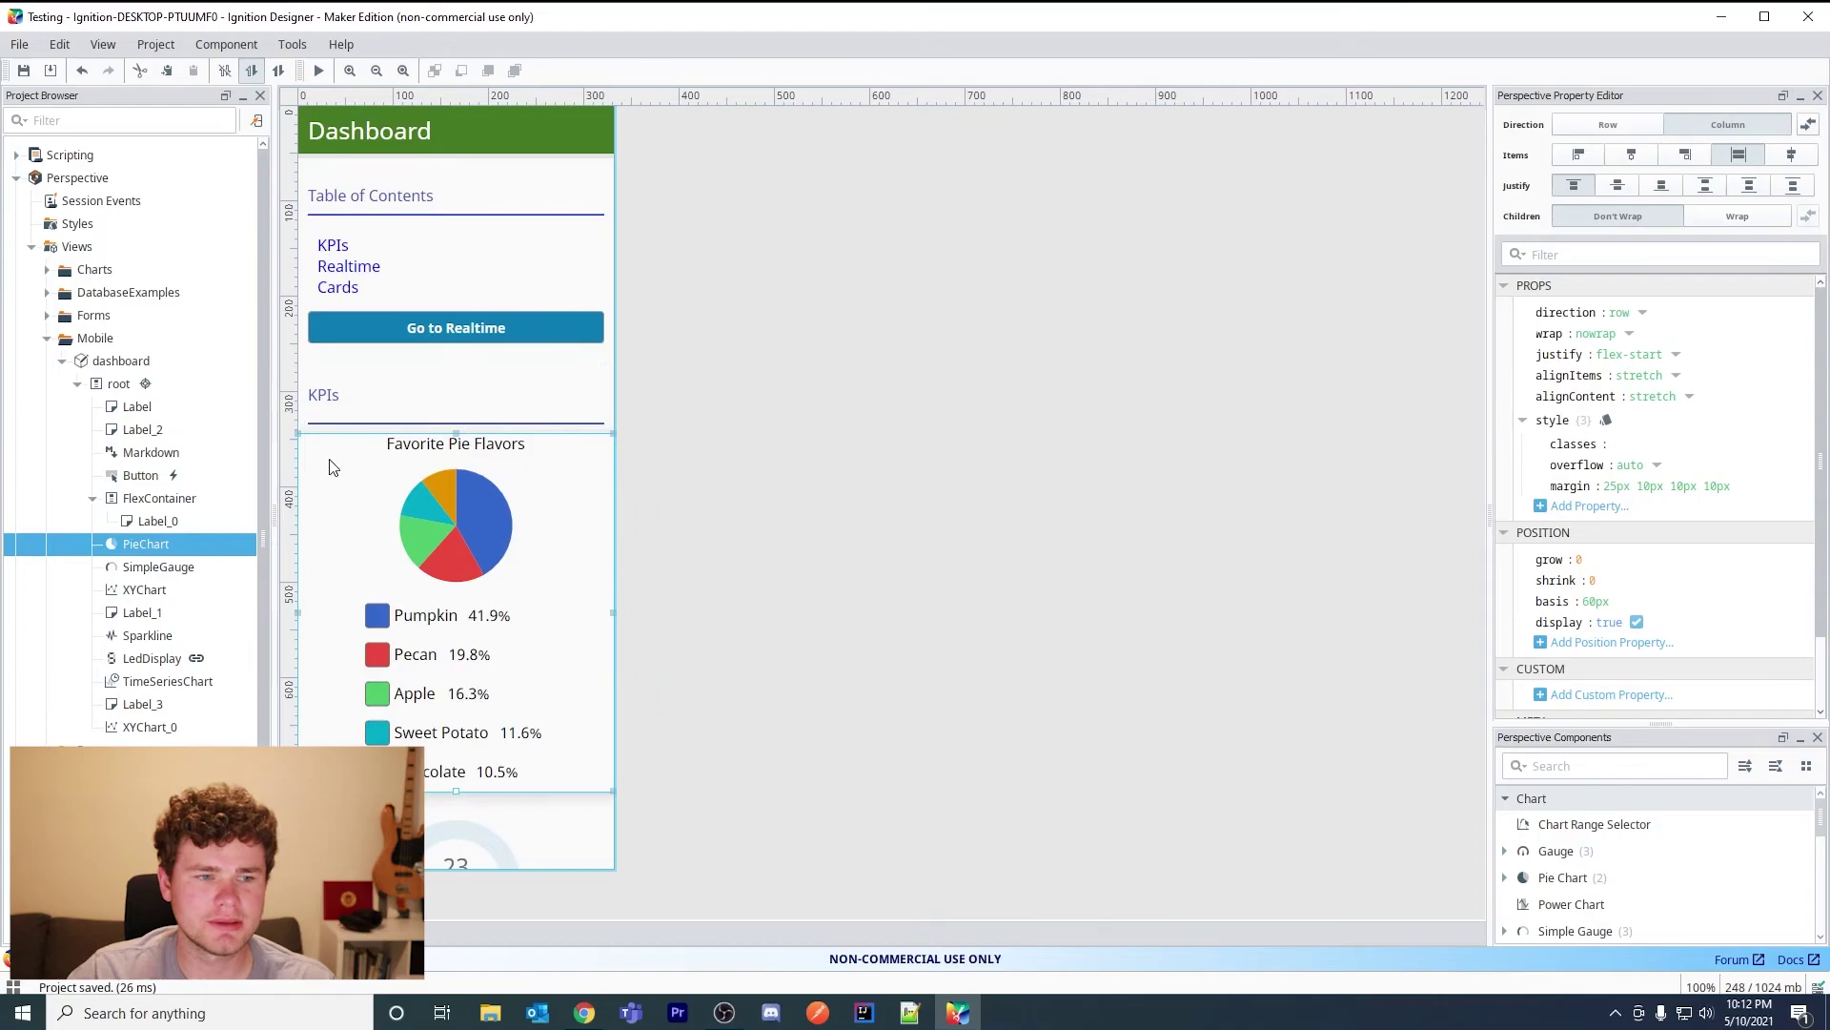
click(348, 408)
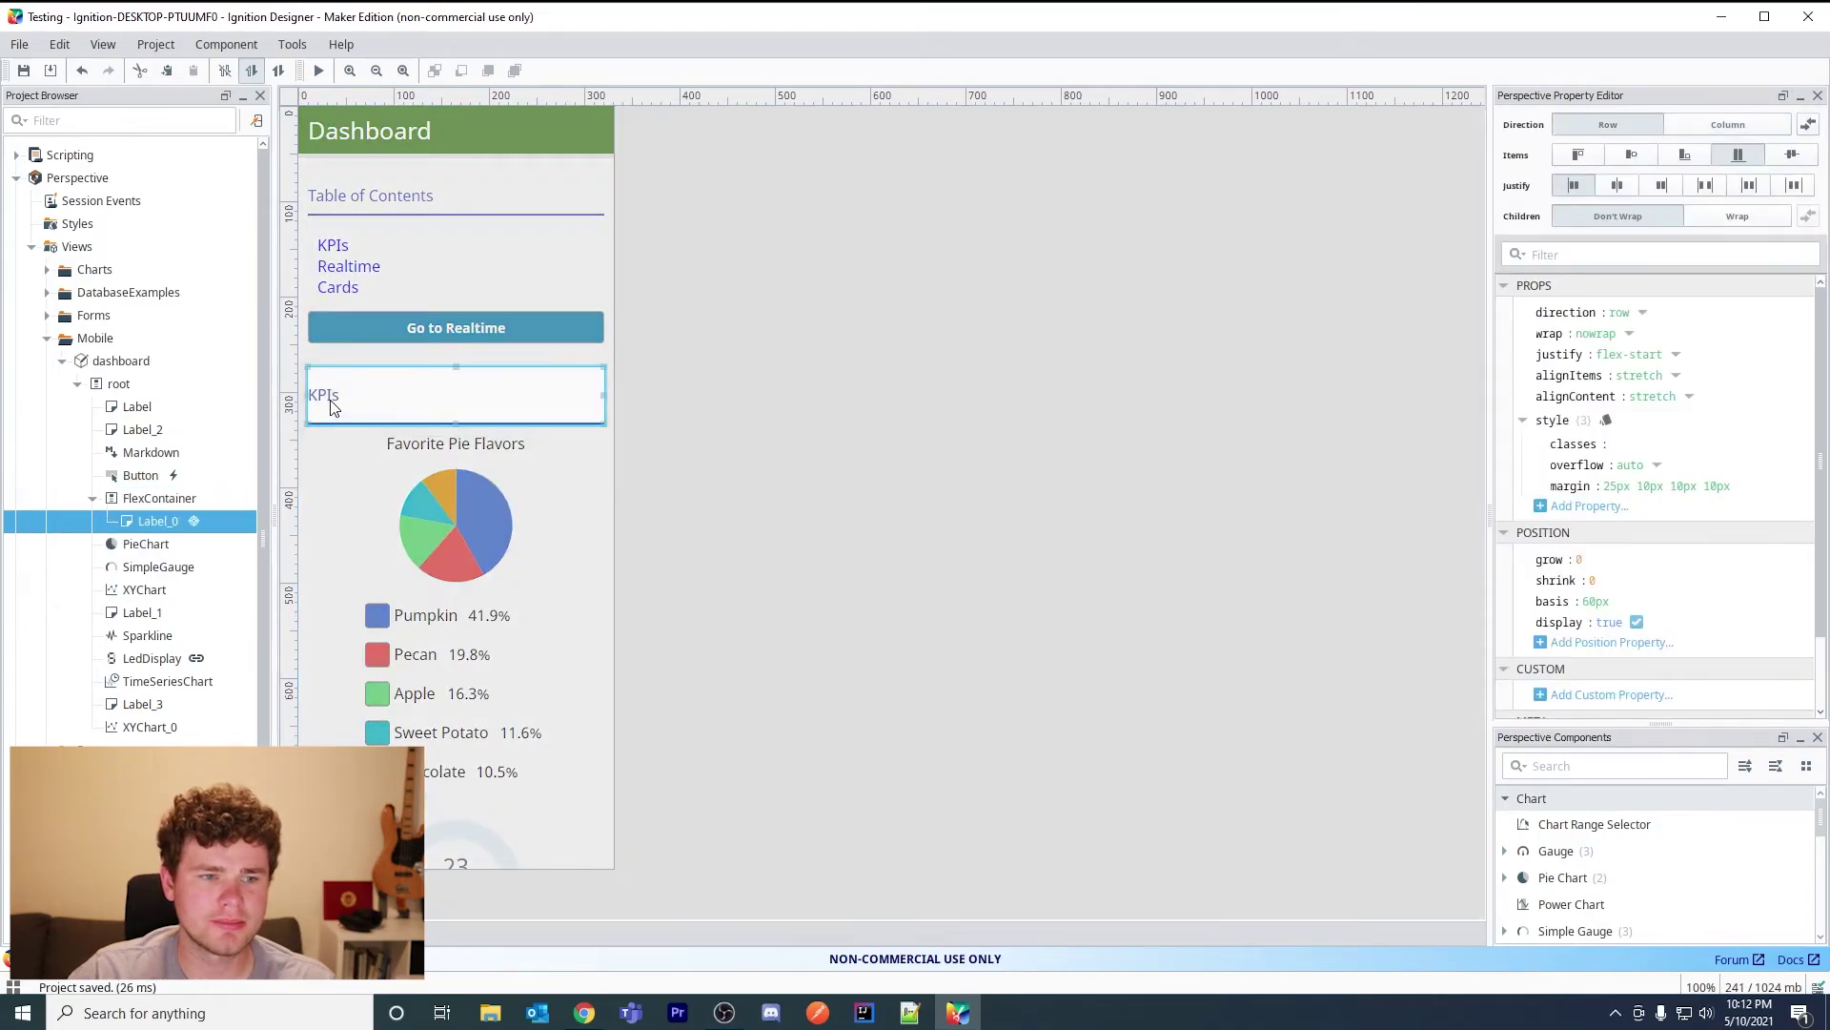
Give the KPIs label an onClick script calling system.perspective.navigate(url="#top").
right_click(339, 396)
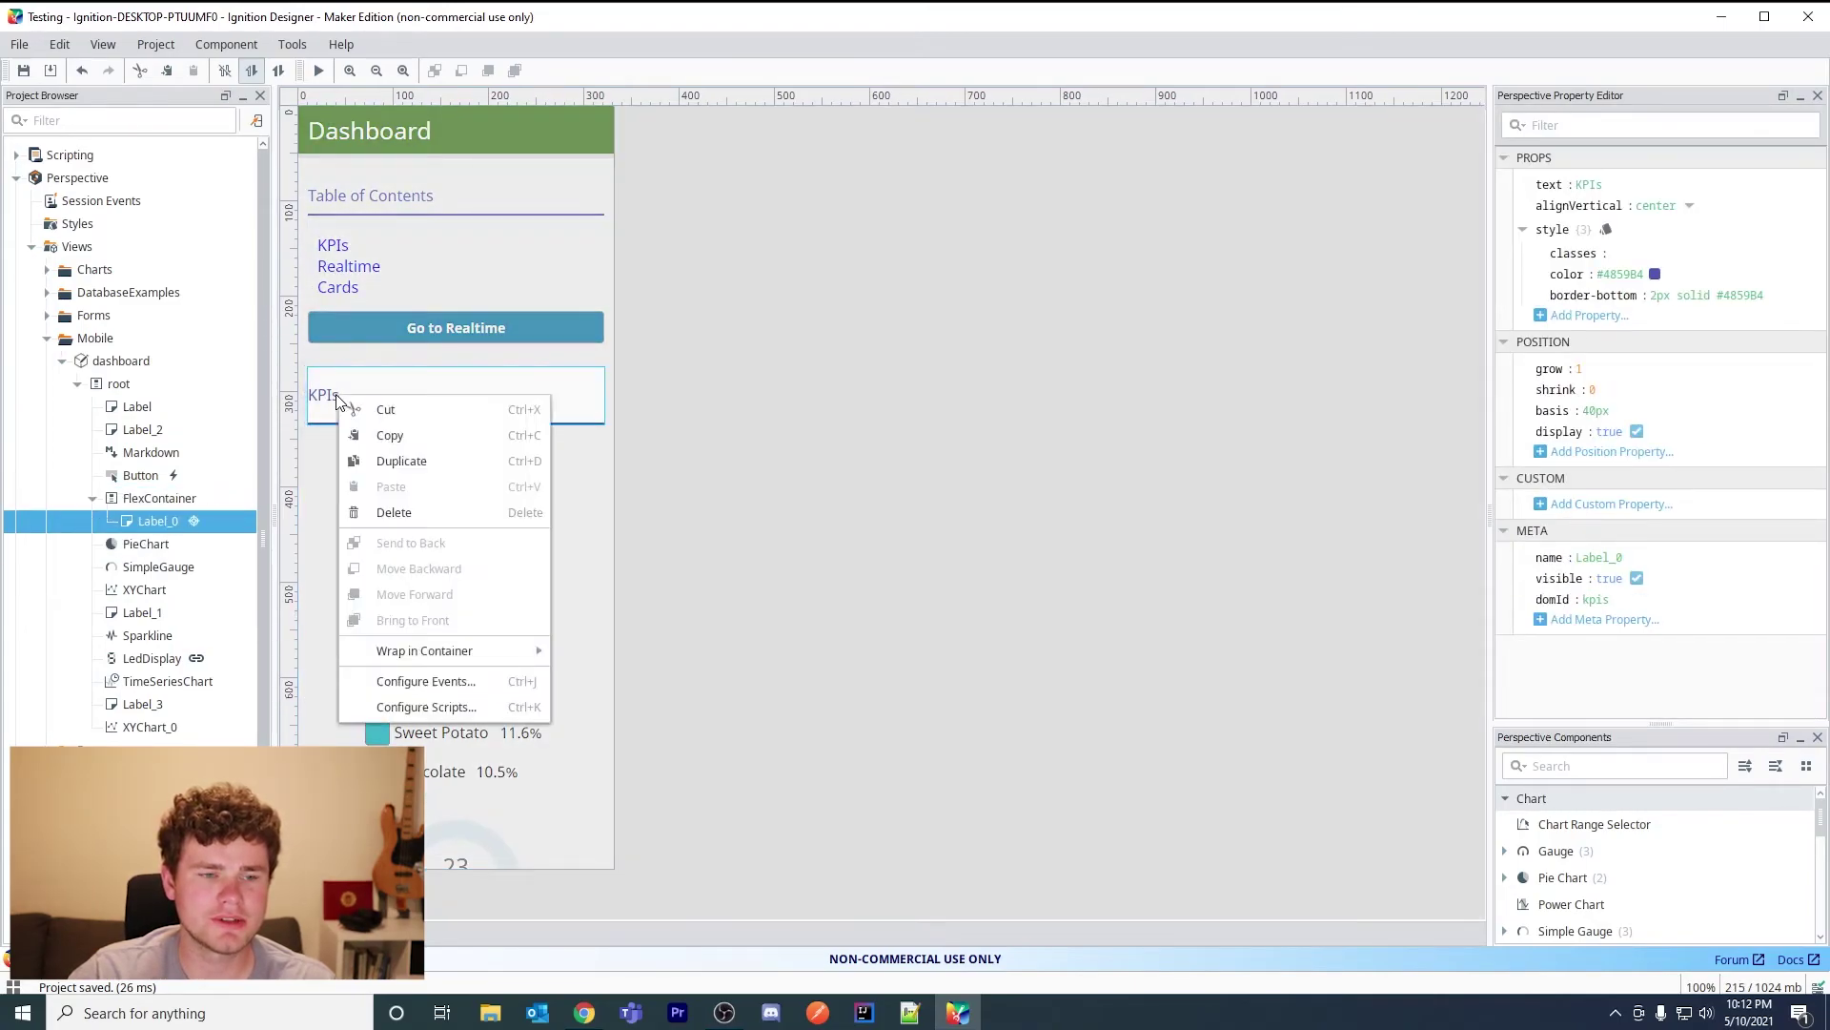
click(480, 682)
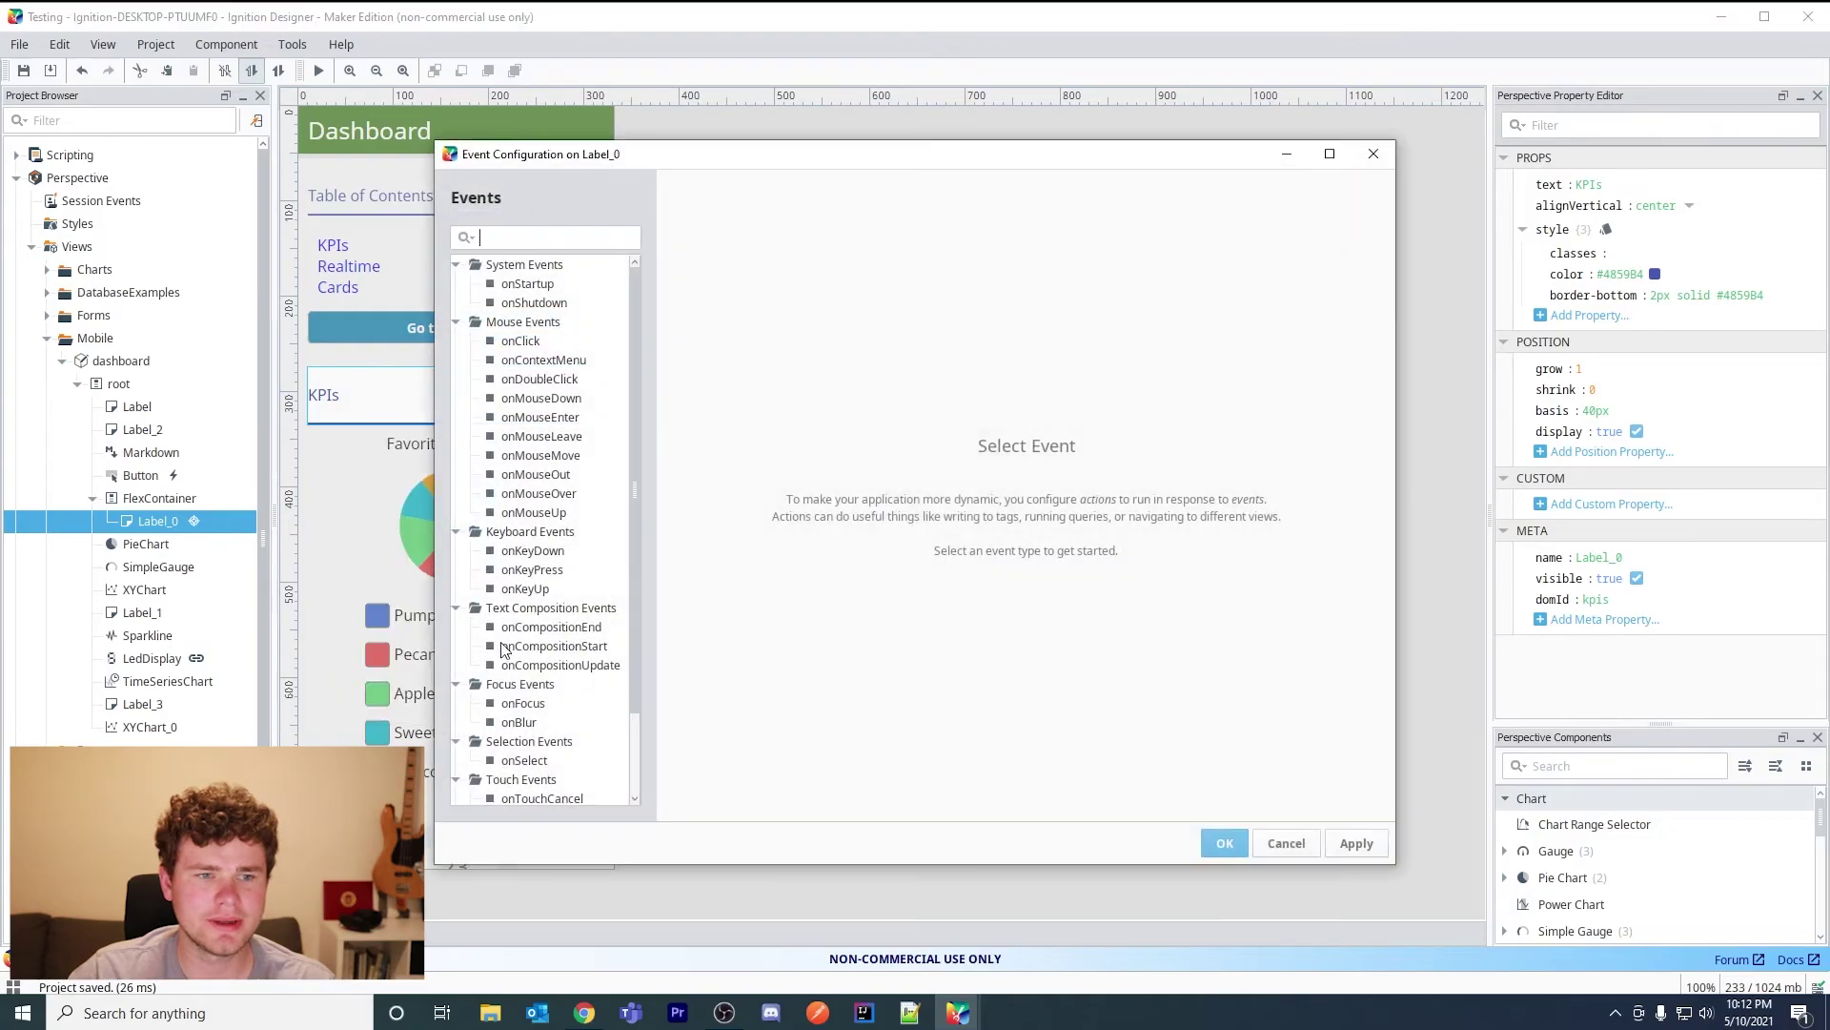
click(523, 343)
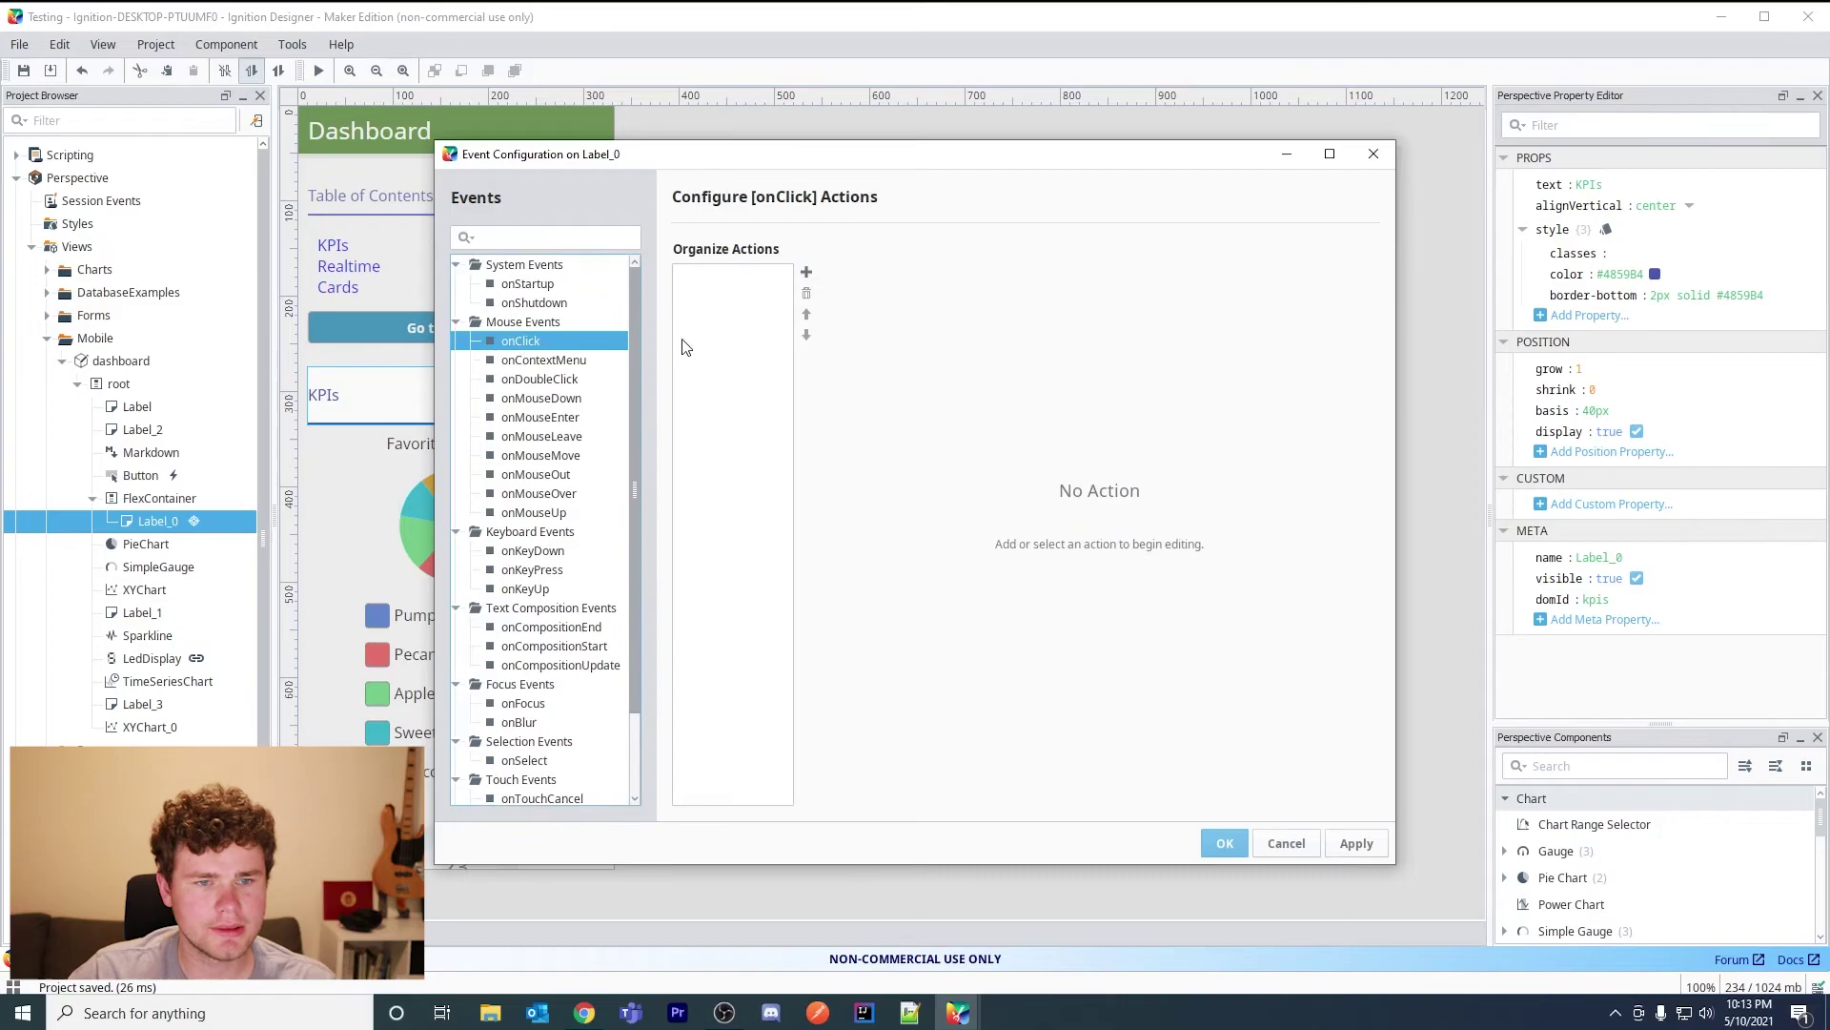
click(807, 273)
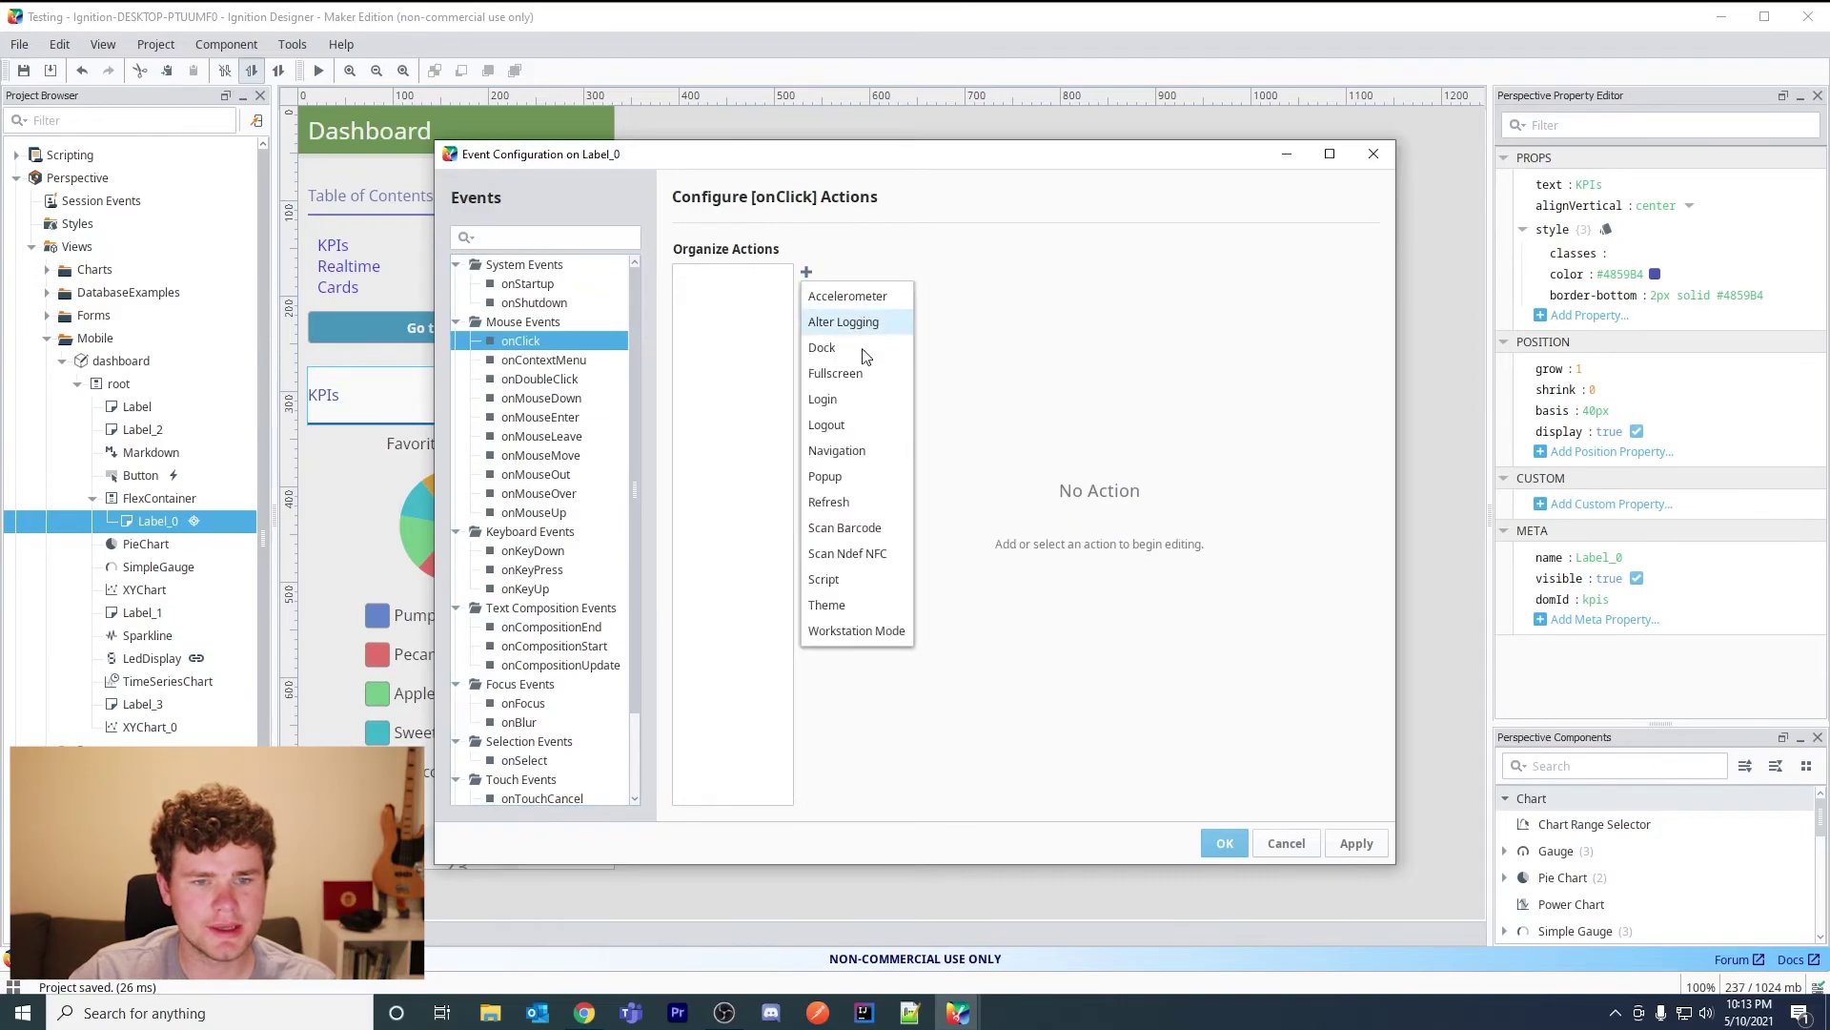
click(848, 579)
click(977, 647)
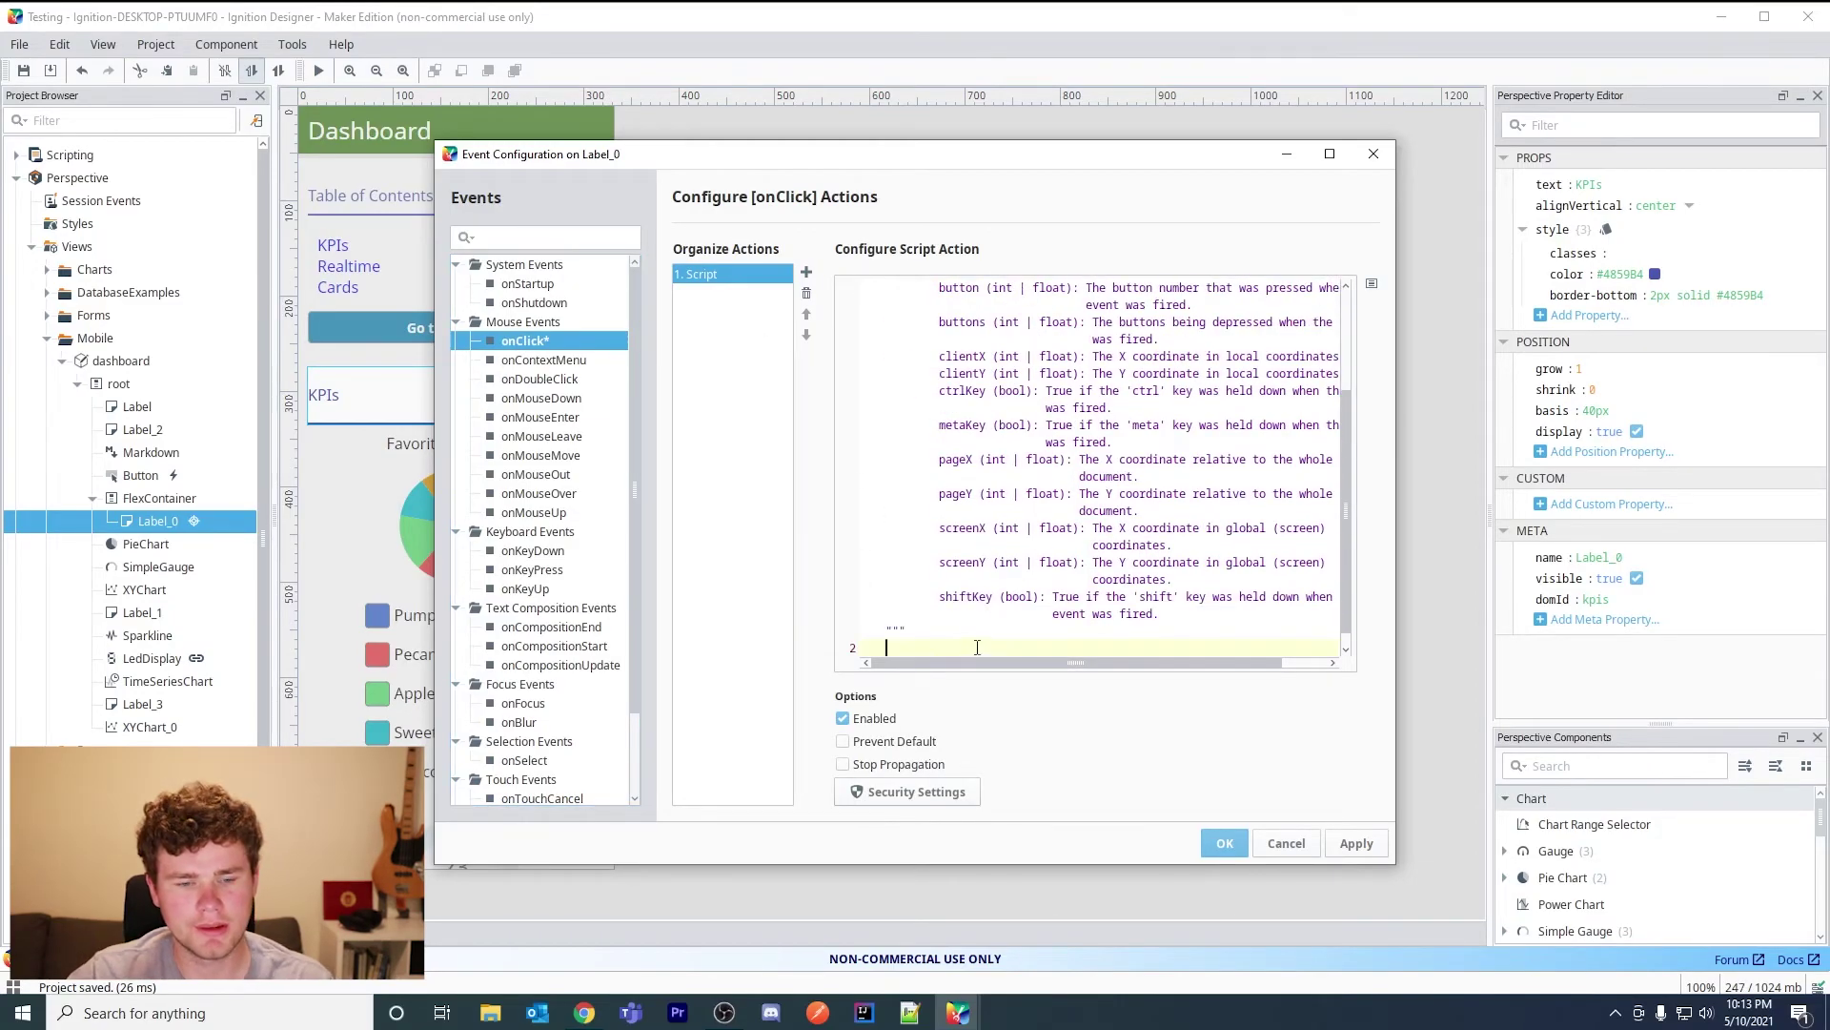
text(syst)
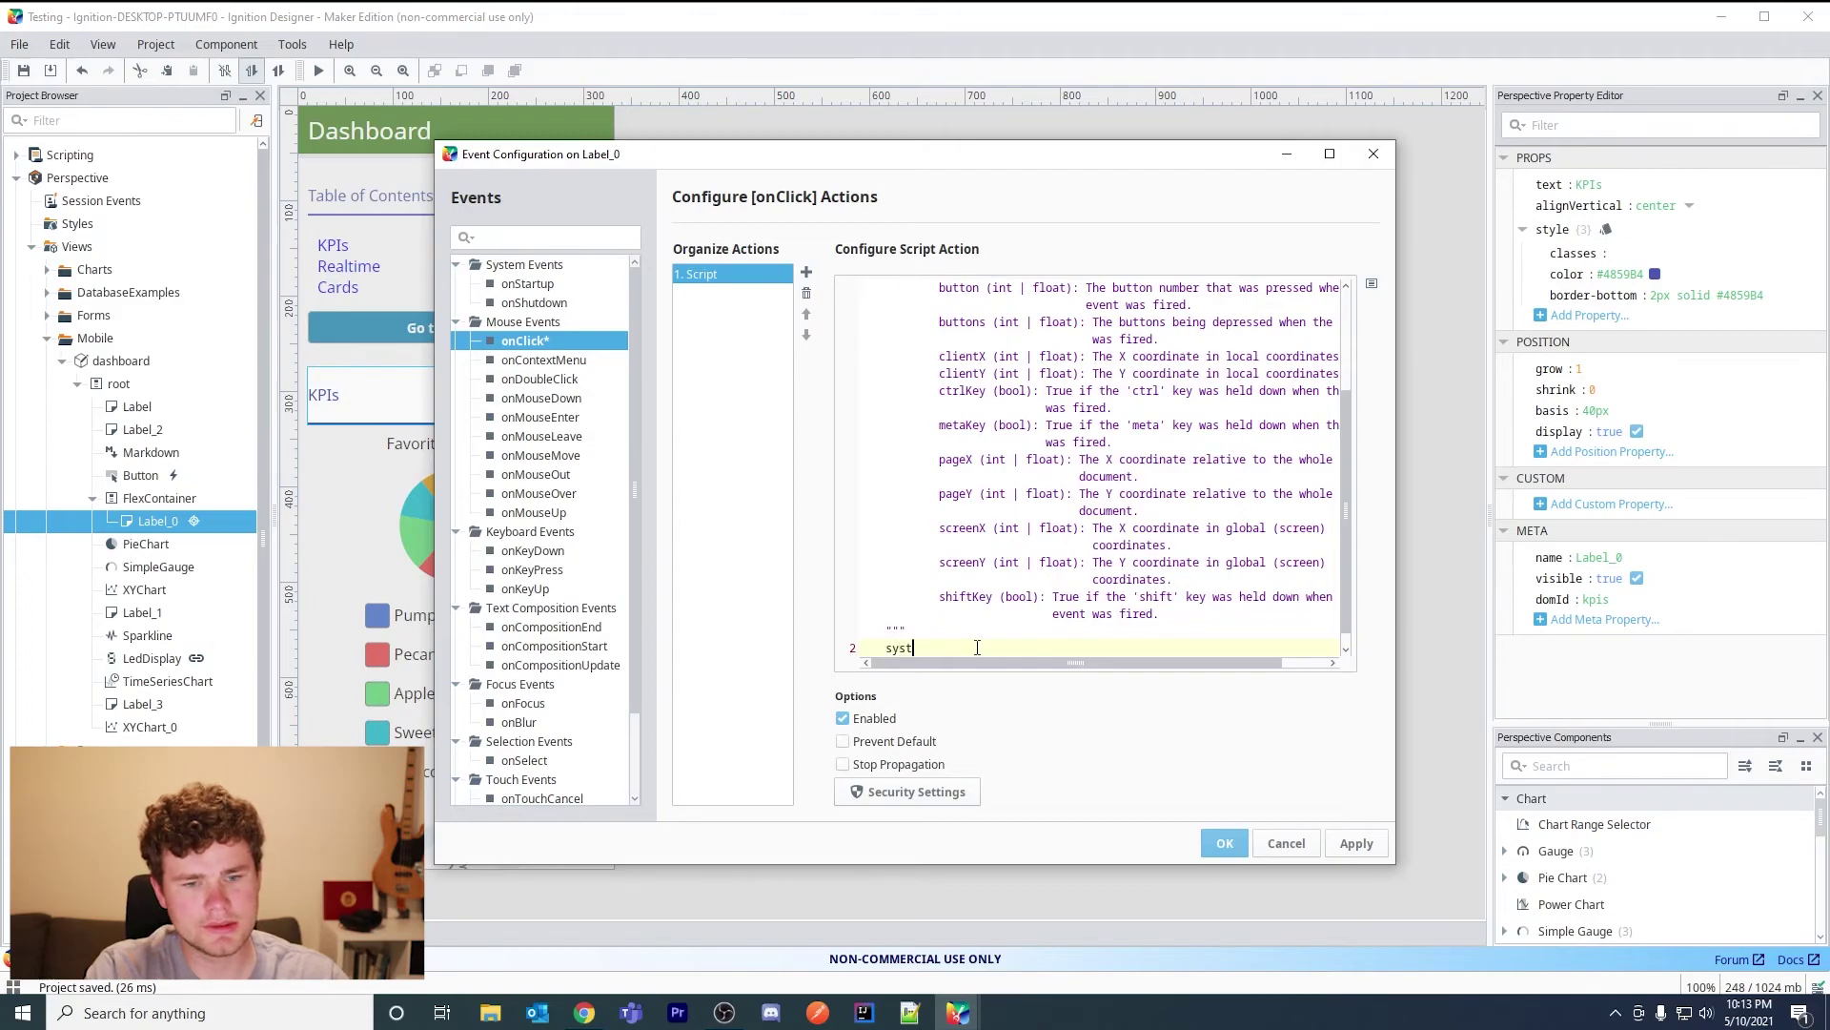
text(em.perspective.nabiga)
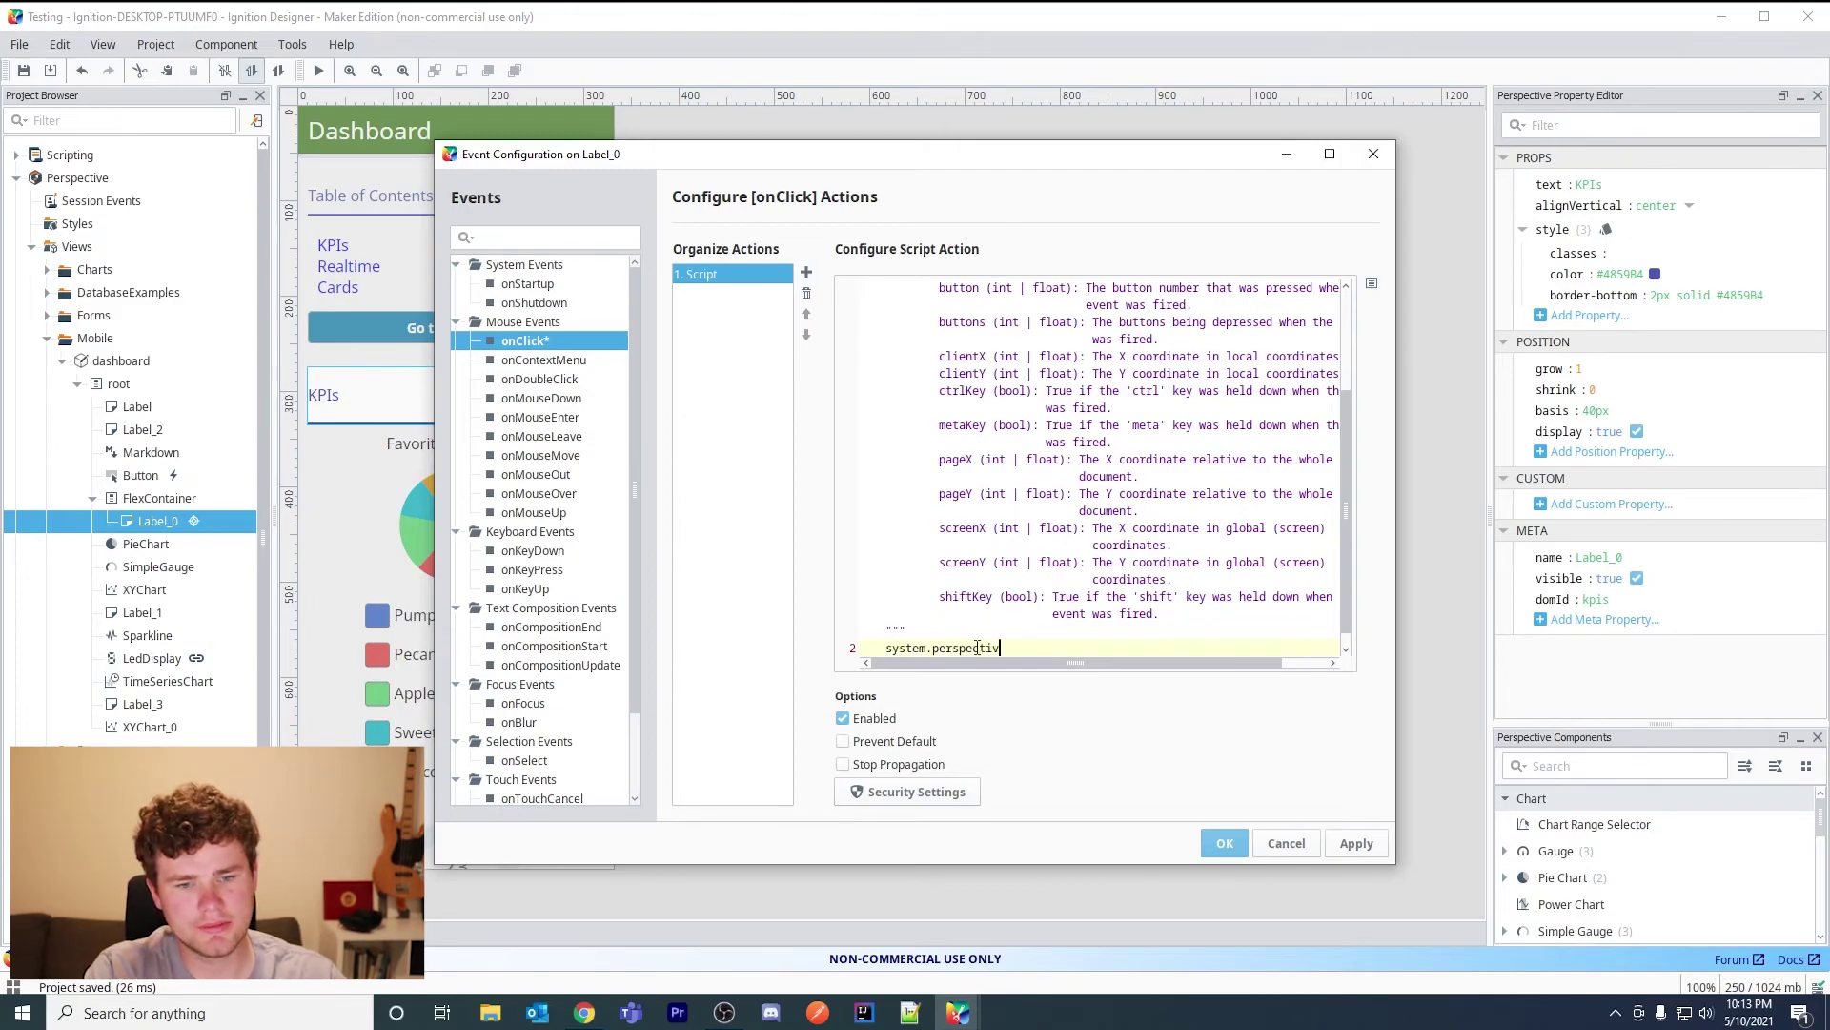
key(BackSpace)
key(BackSpace)
key(BackSpace)
key(BackSpace)
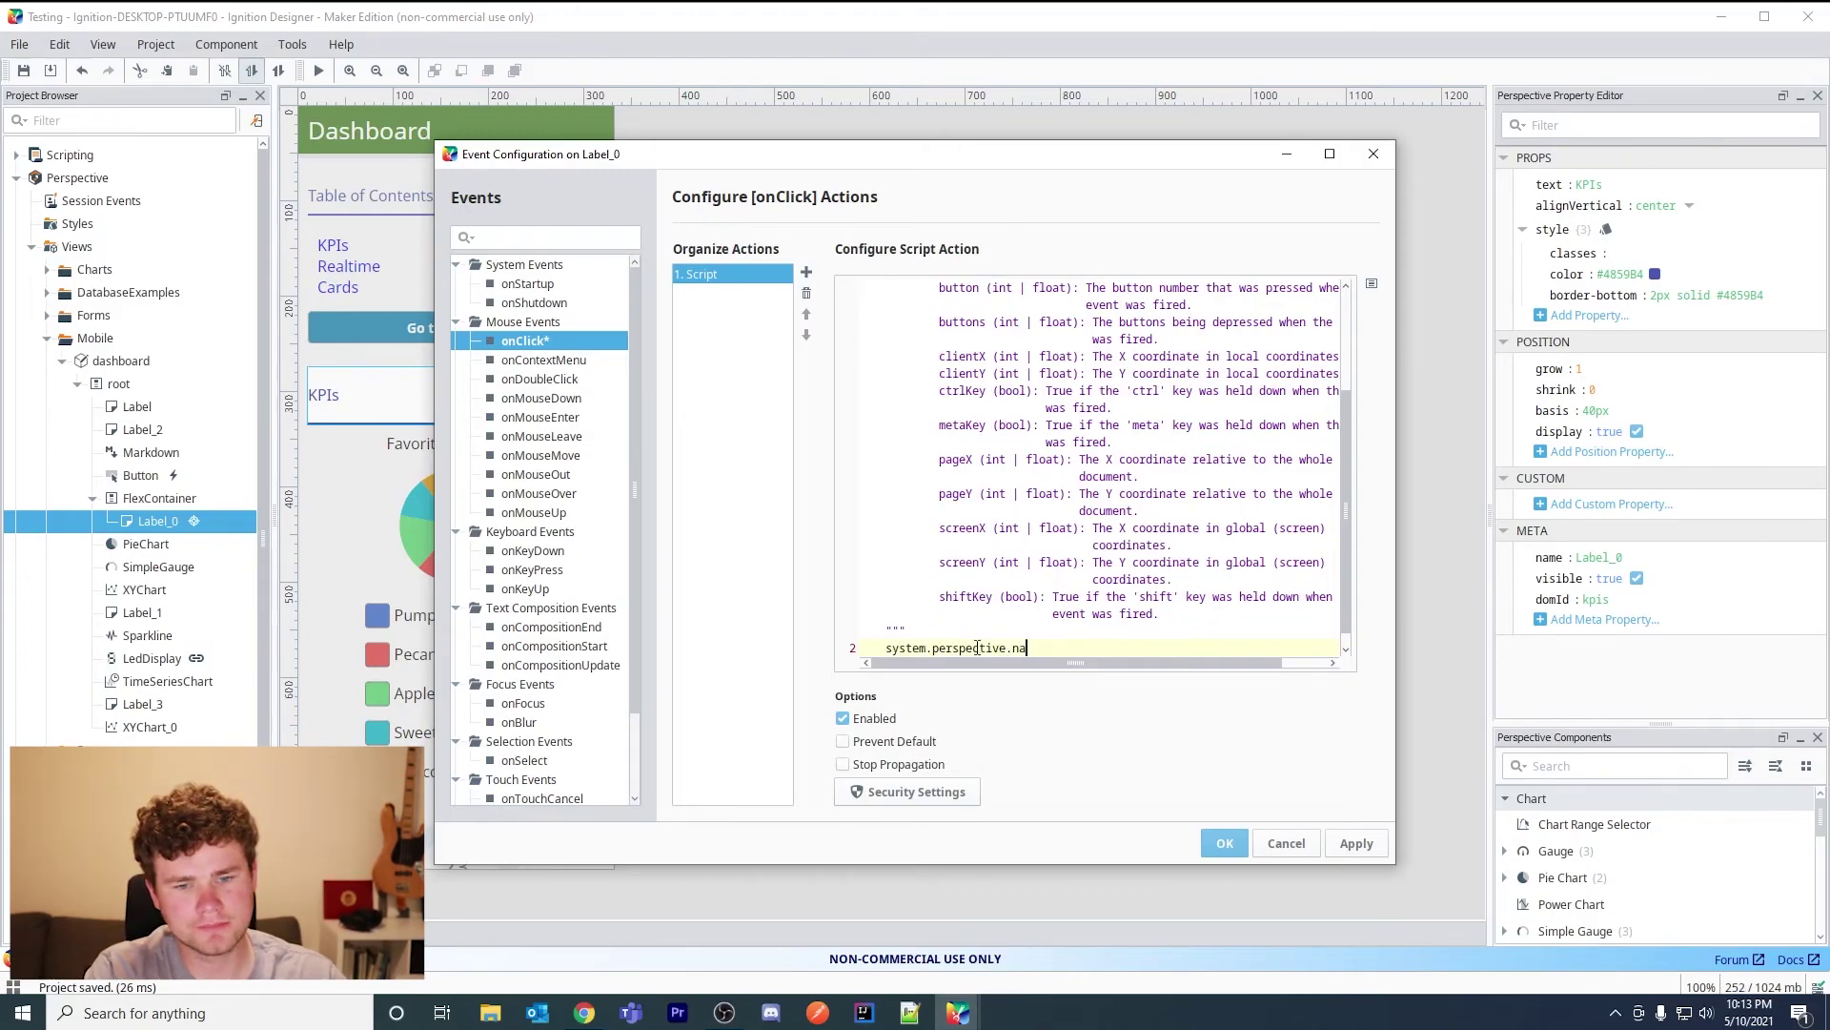
text(vigate()
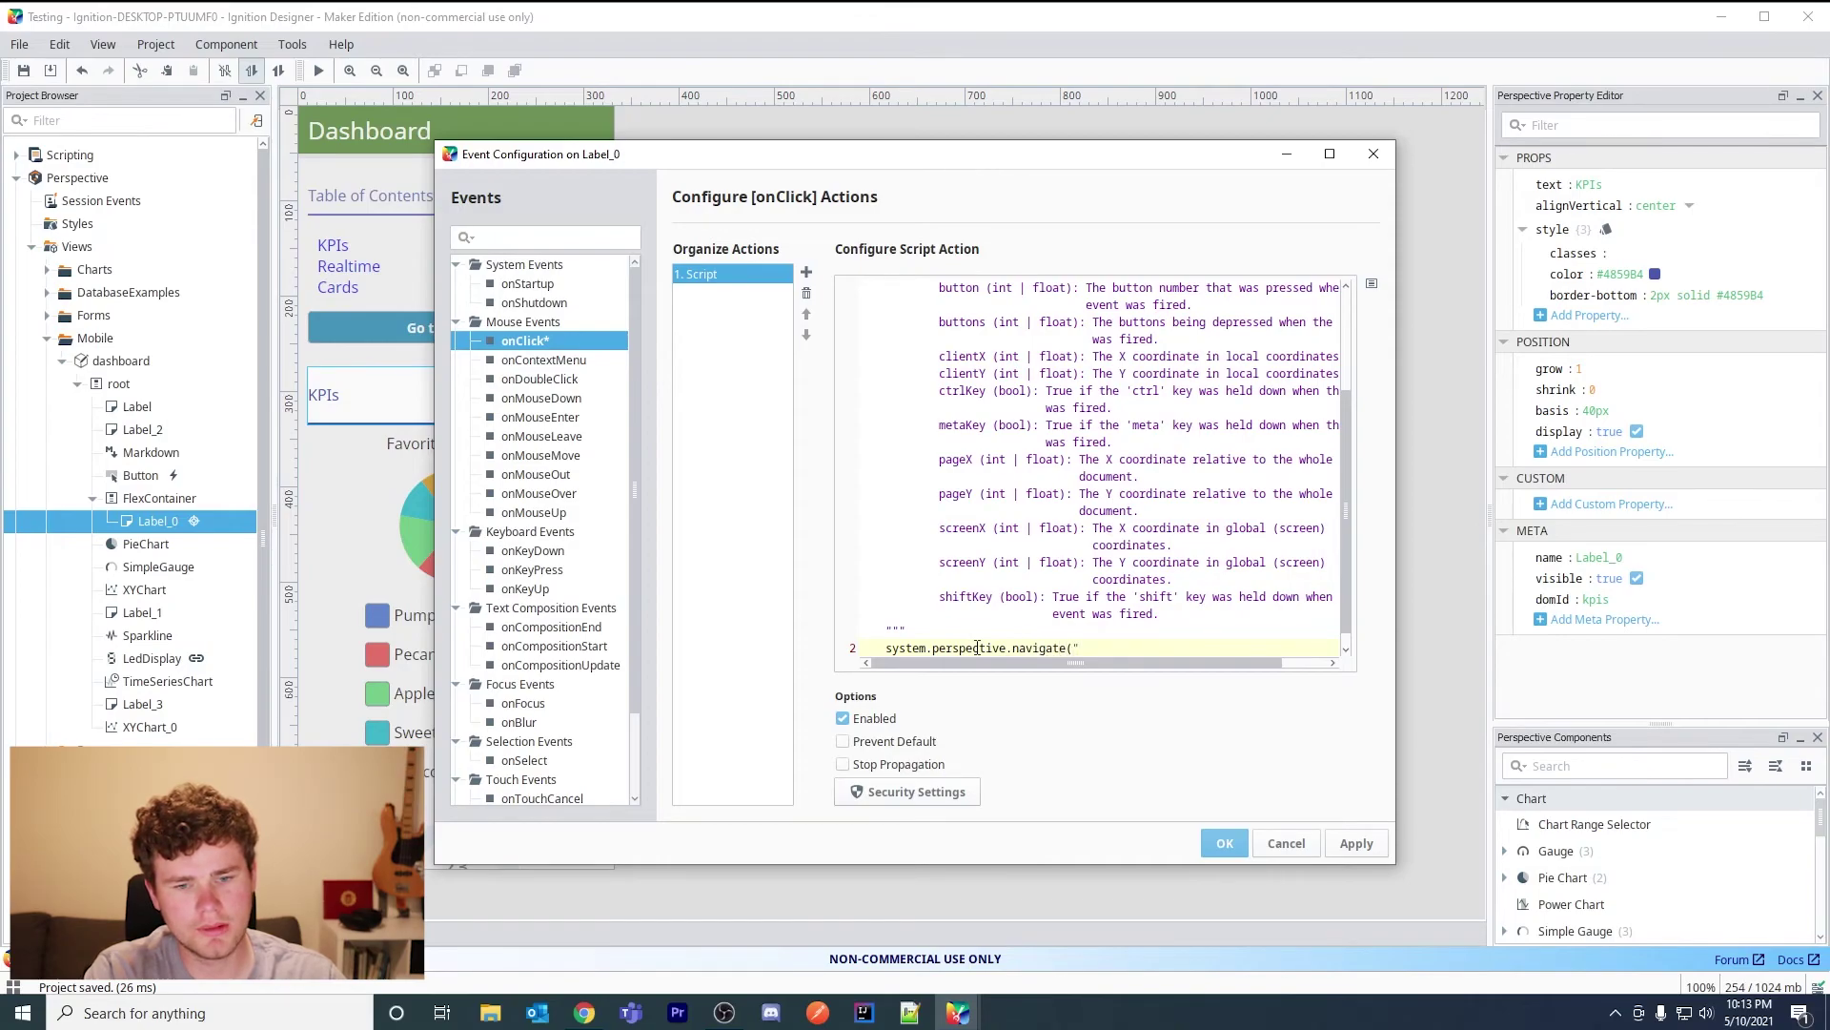
key(BackSpace)
text(url=)
text("#)
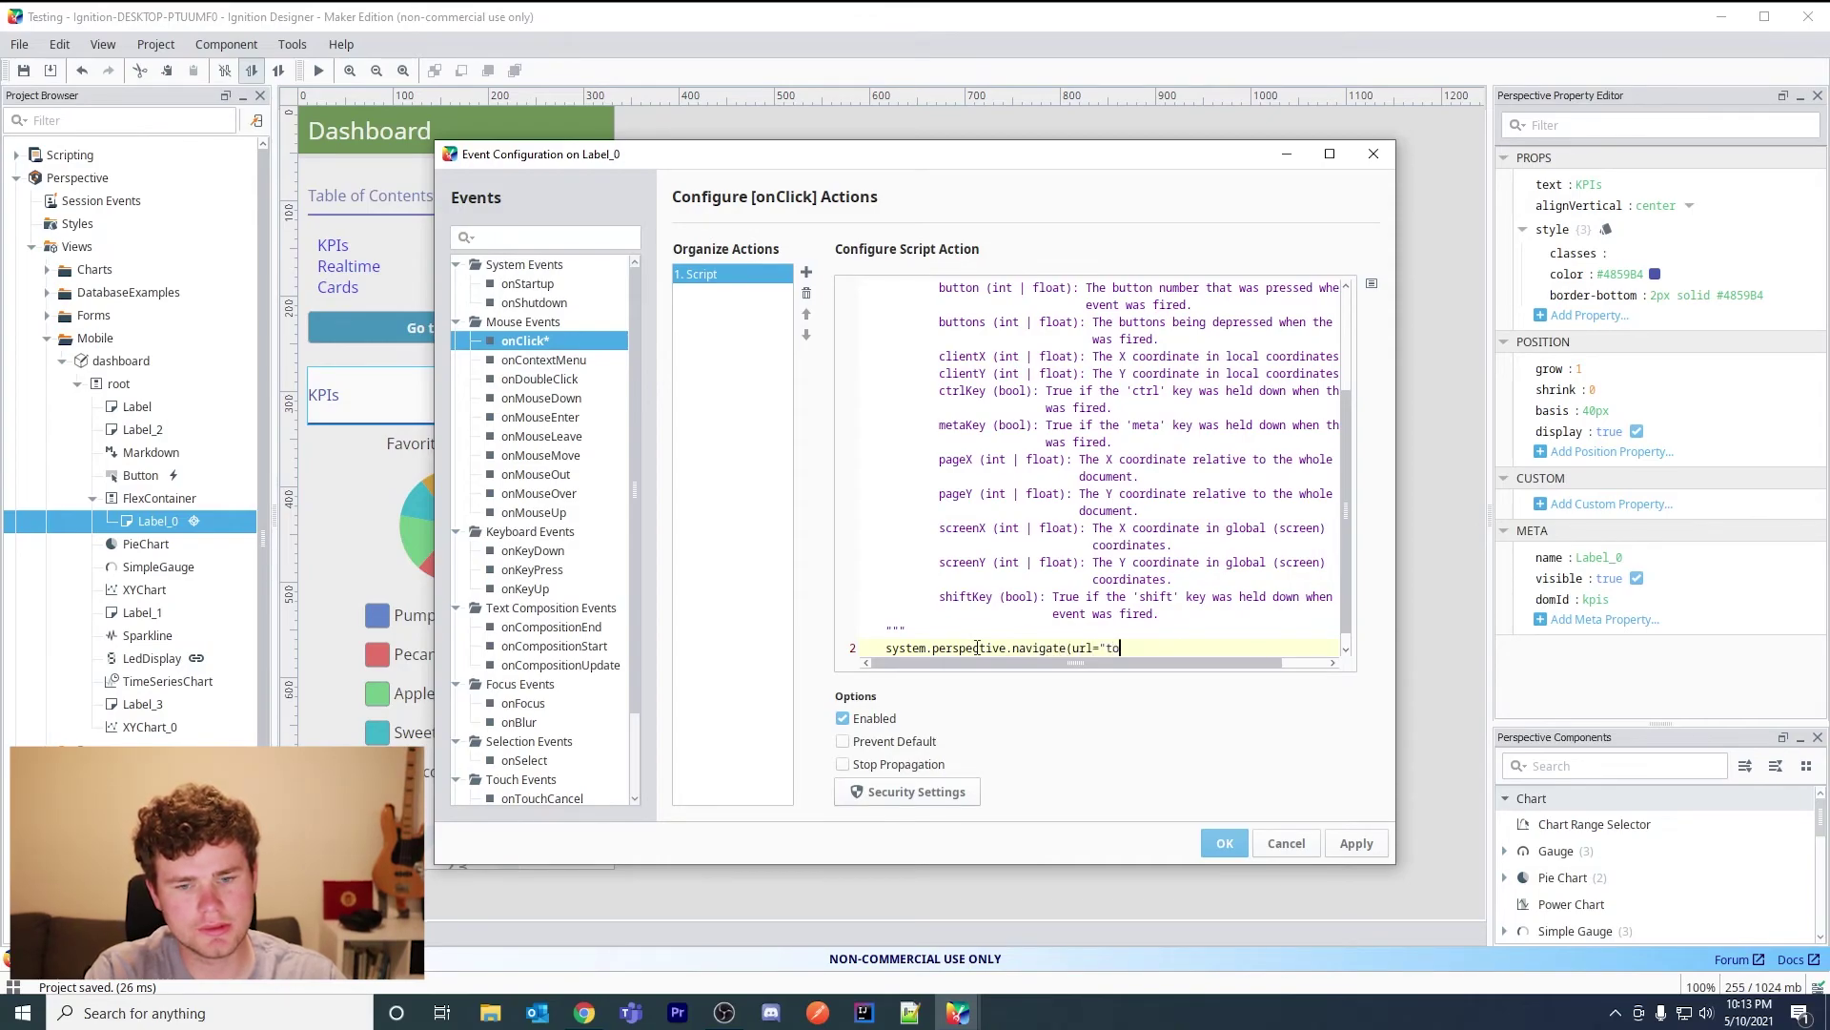
text(top)
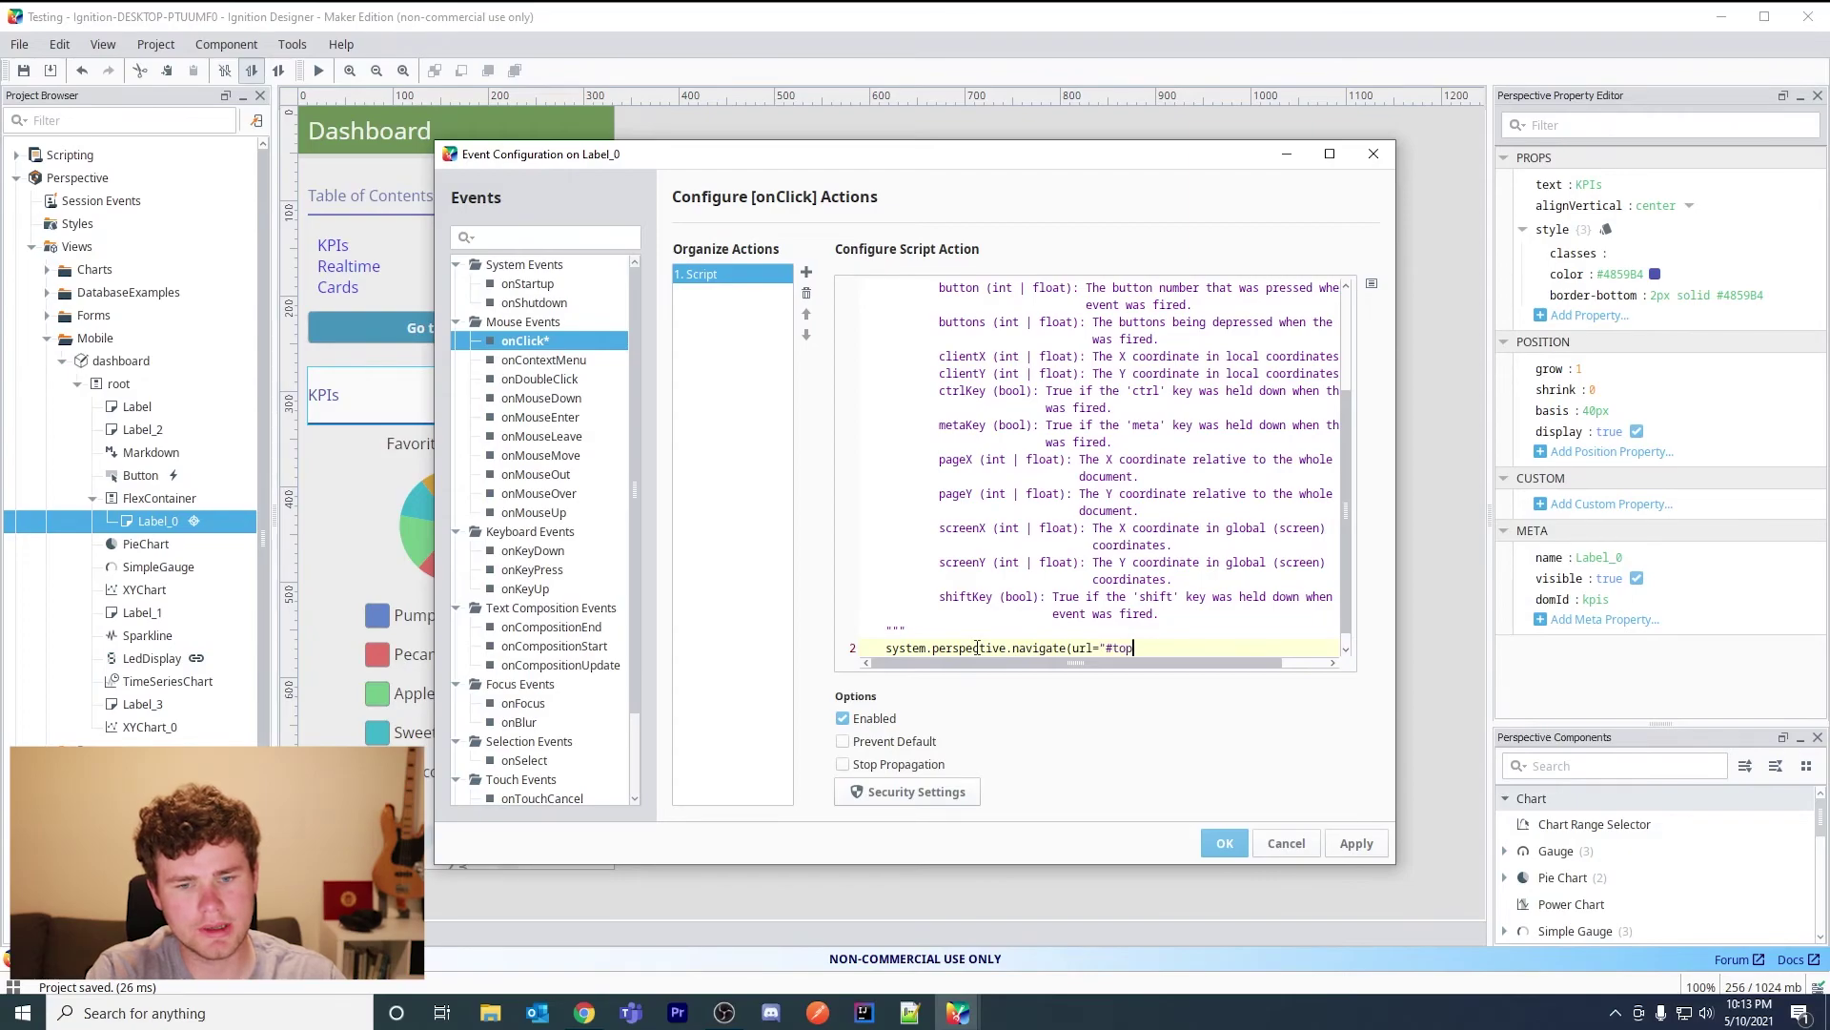
text("))
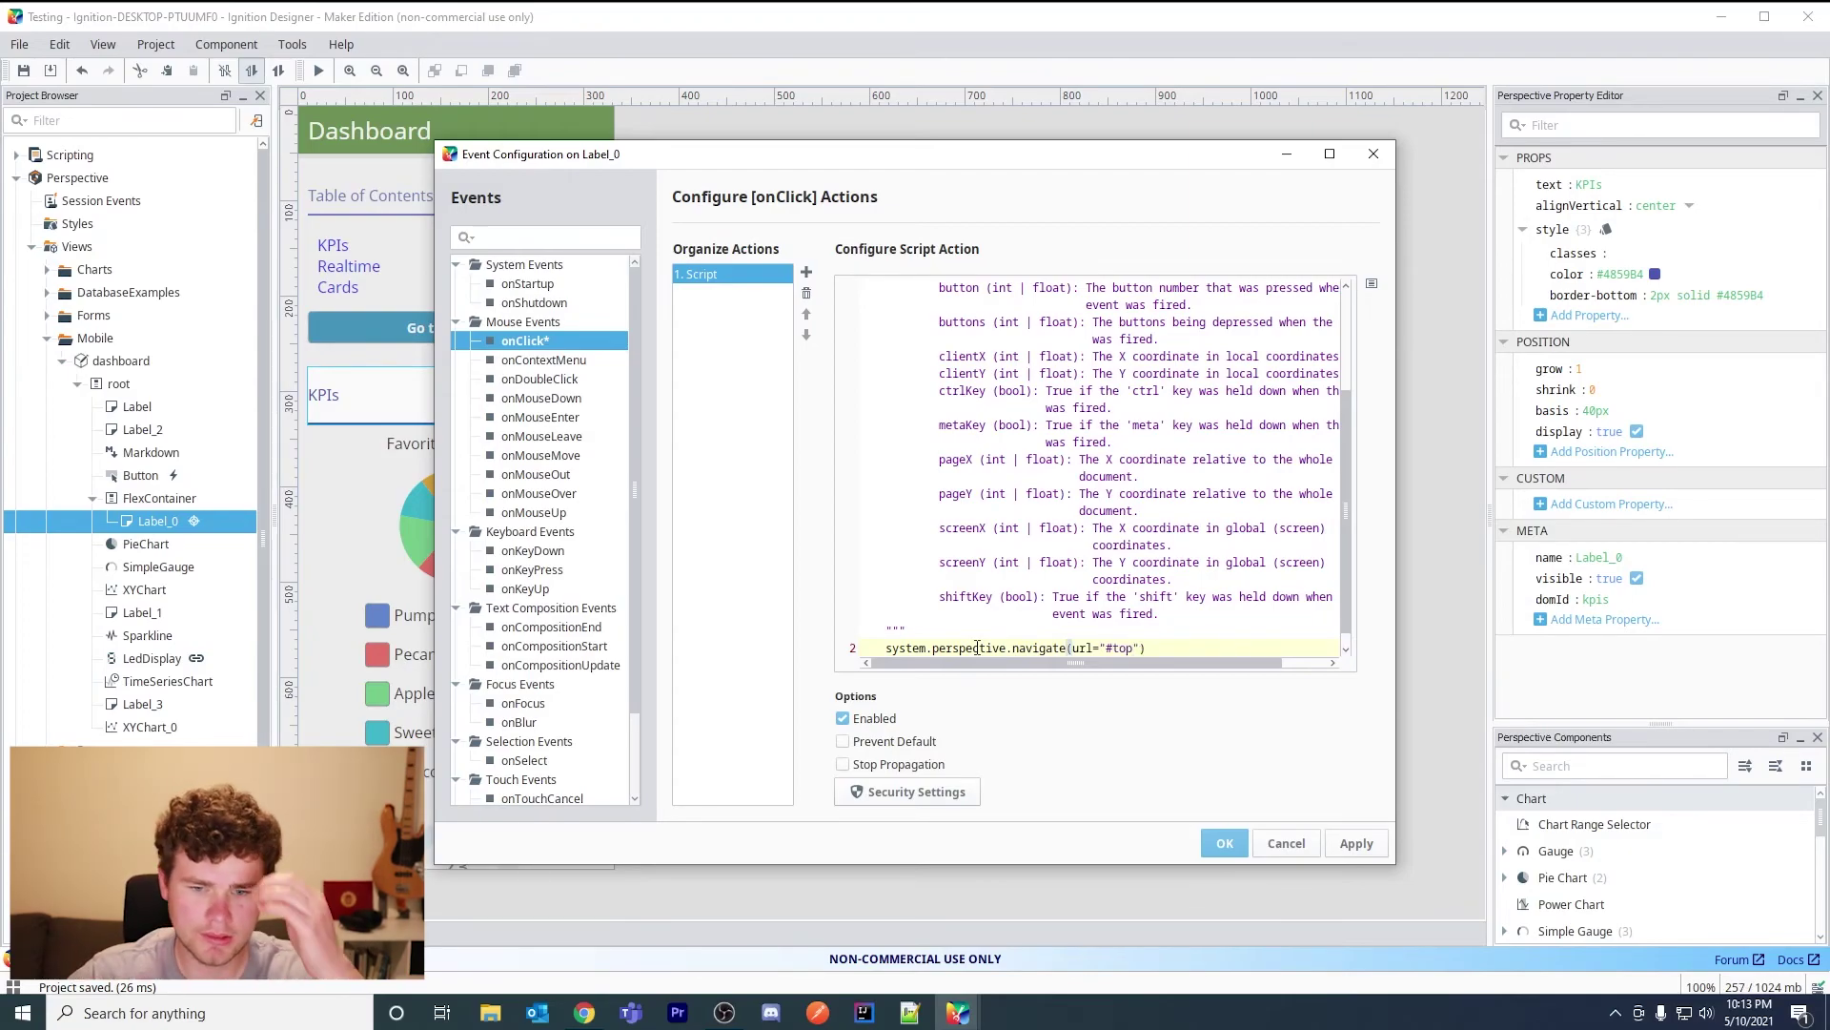
click(1225, 842)
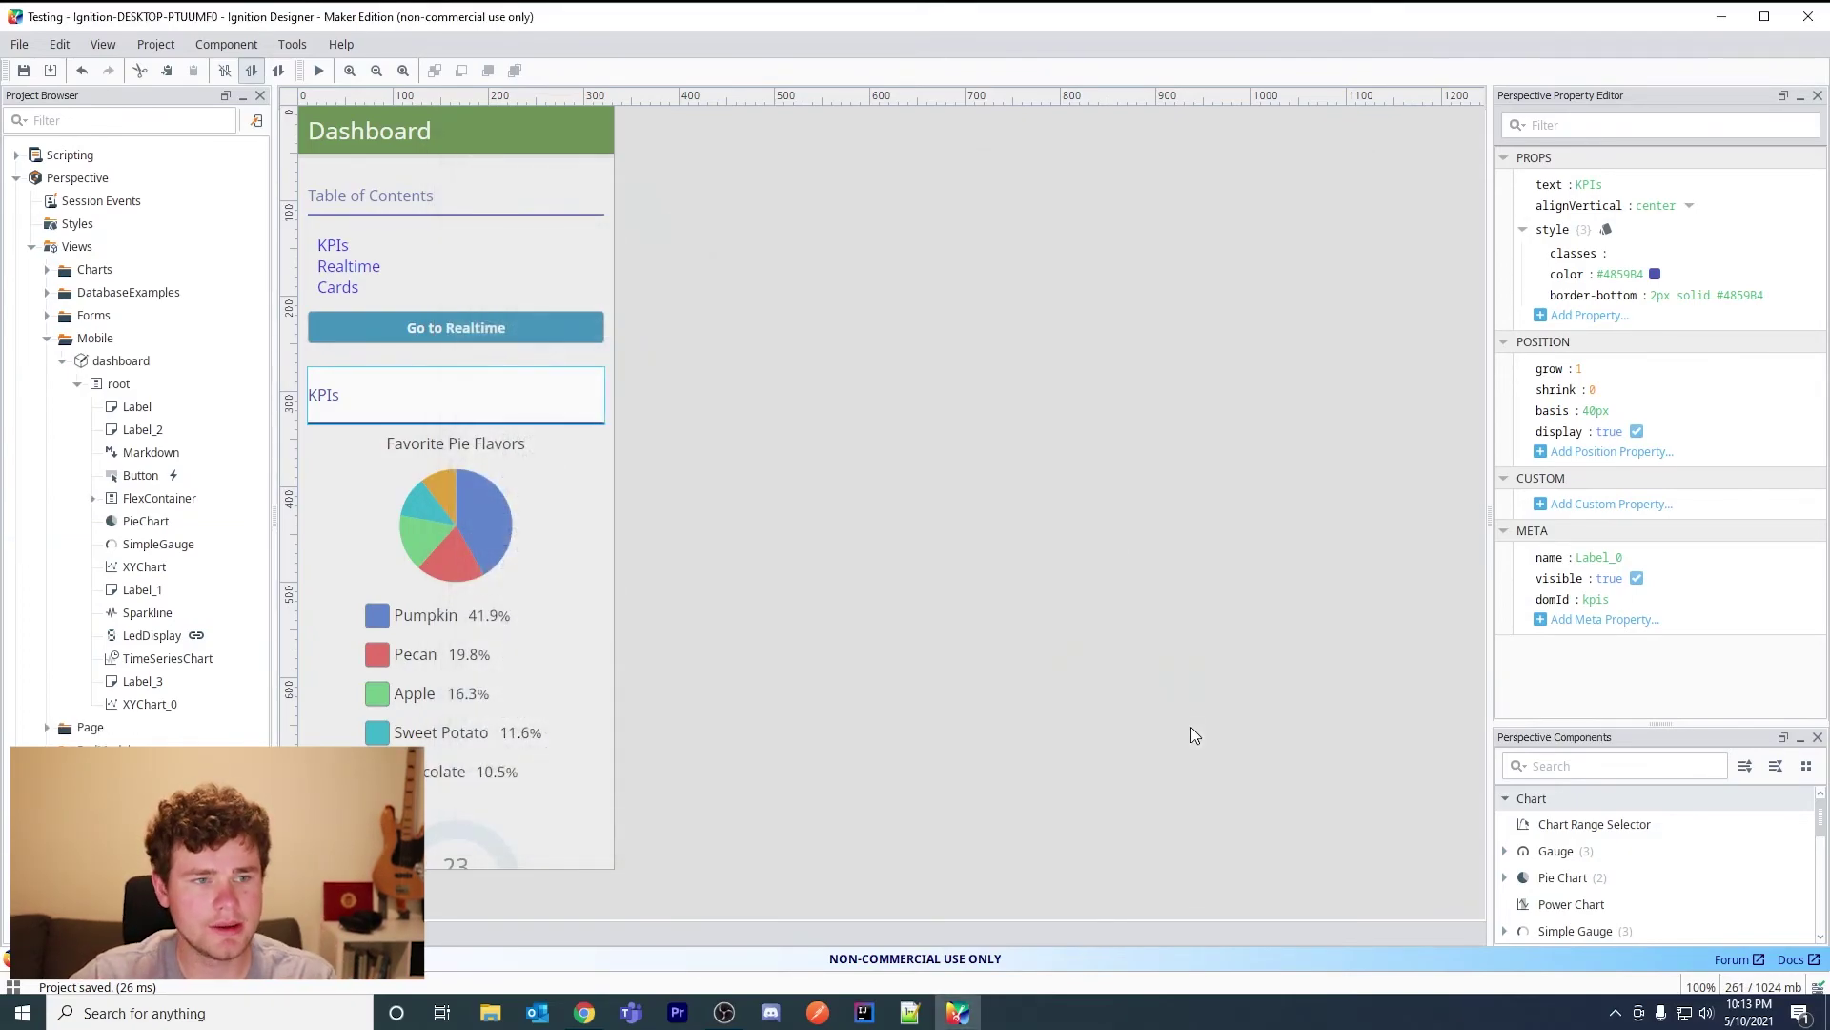
Save the project and test the KPIs link, KPIs label and Realtime link in Chrome.
click(24, 69)
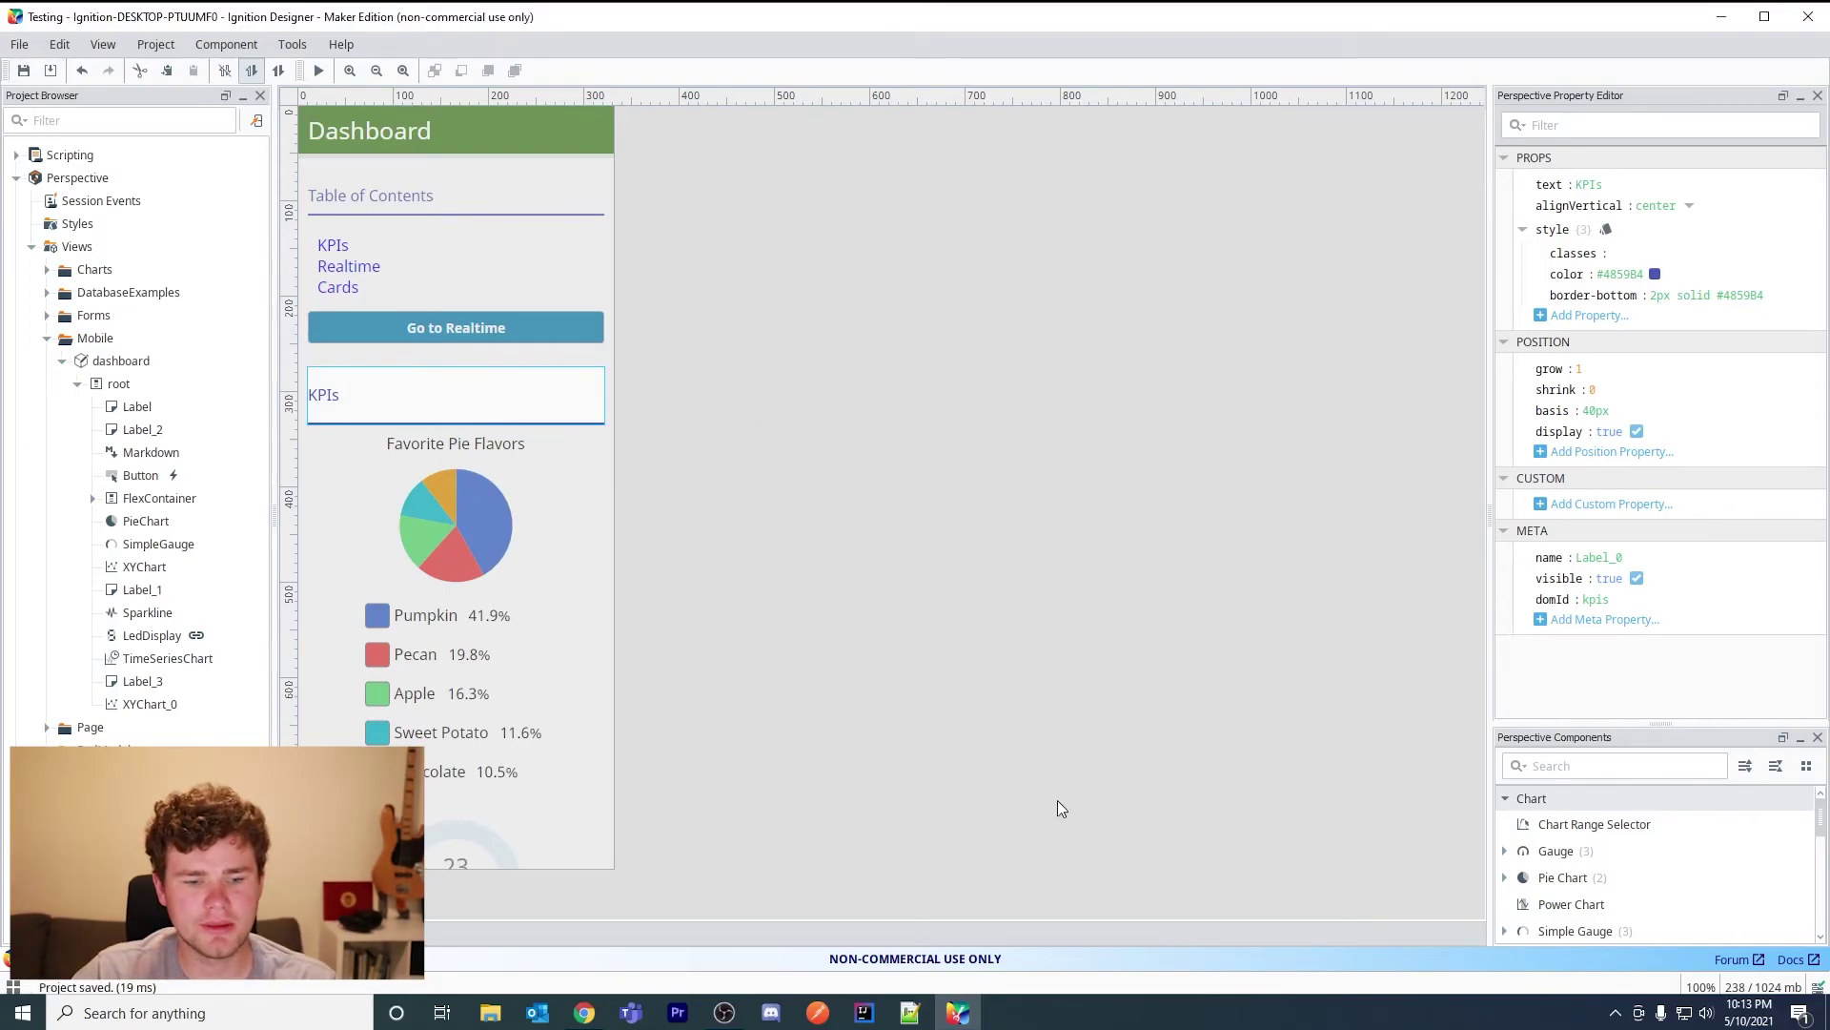
click(585, 1013)
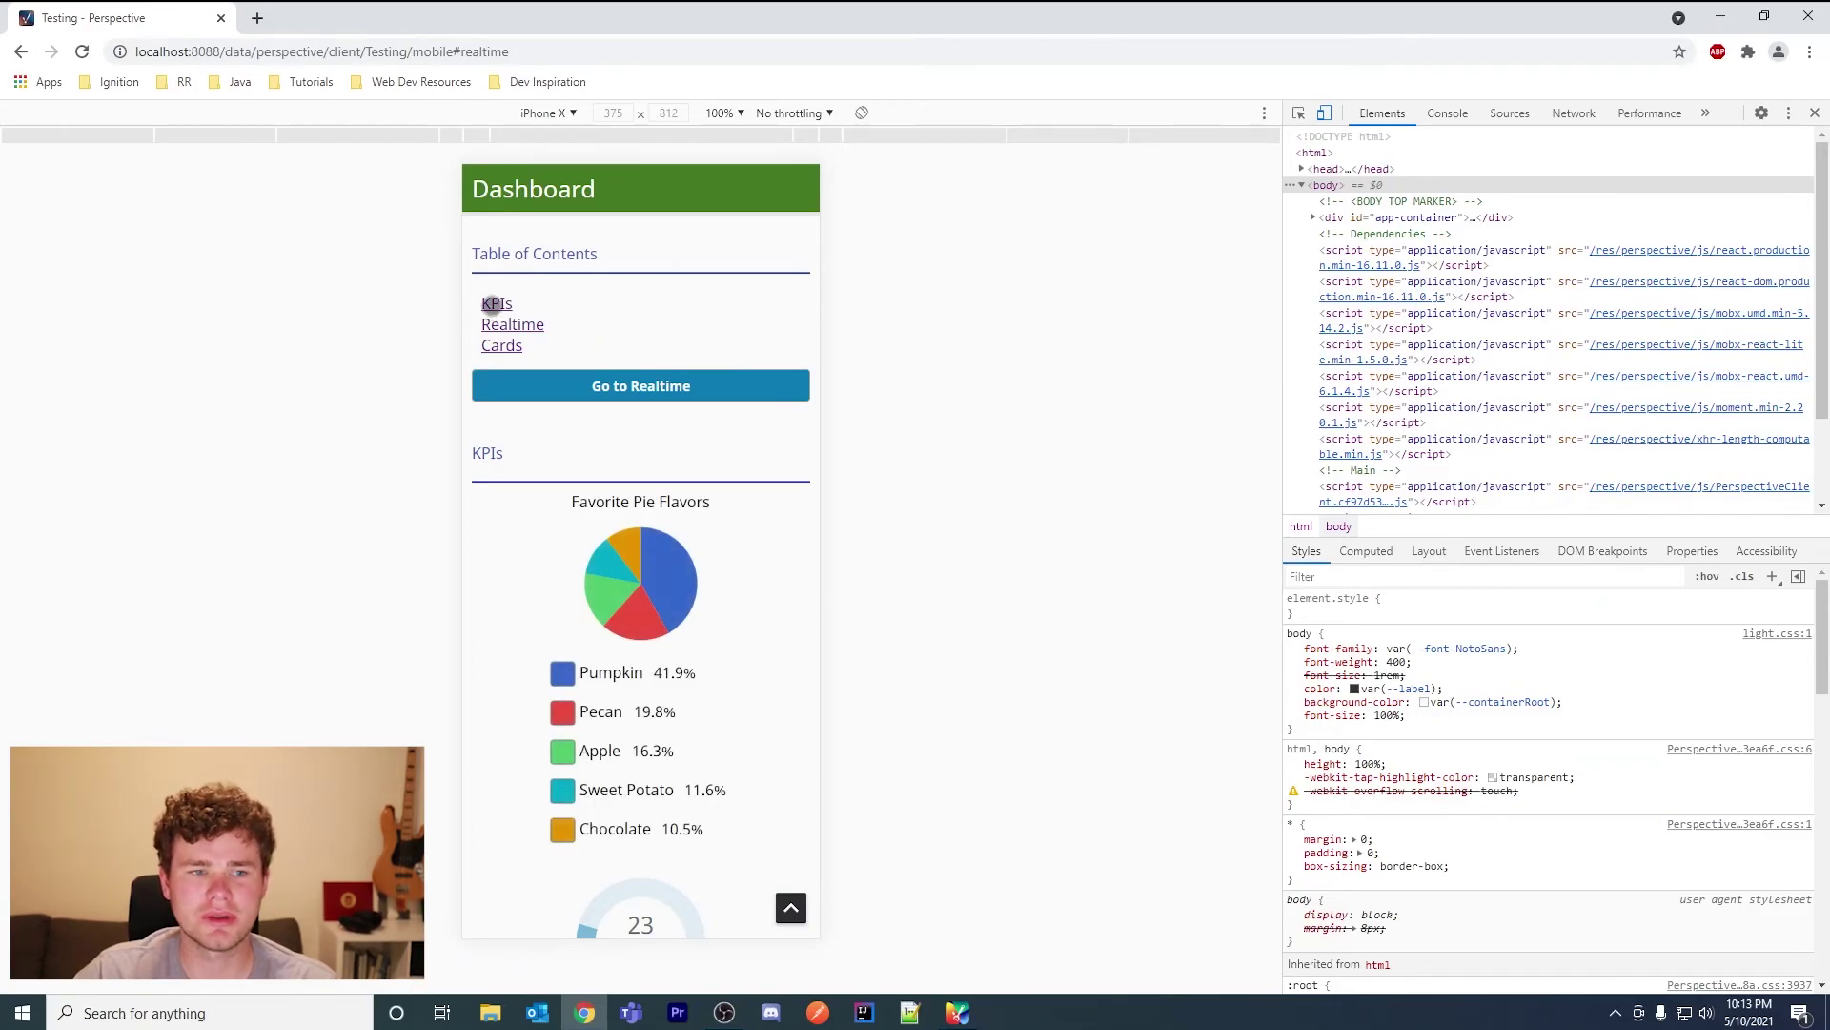
click(492, 303)
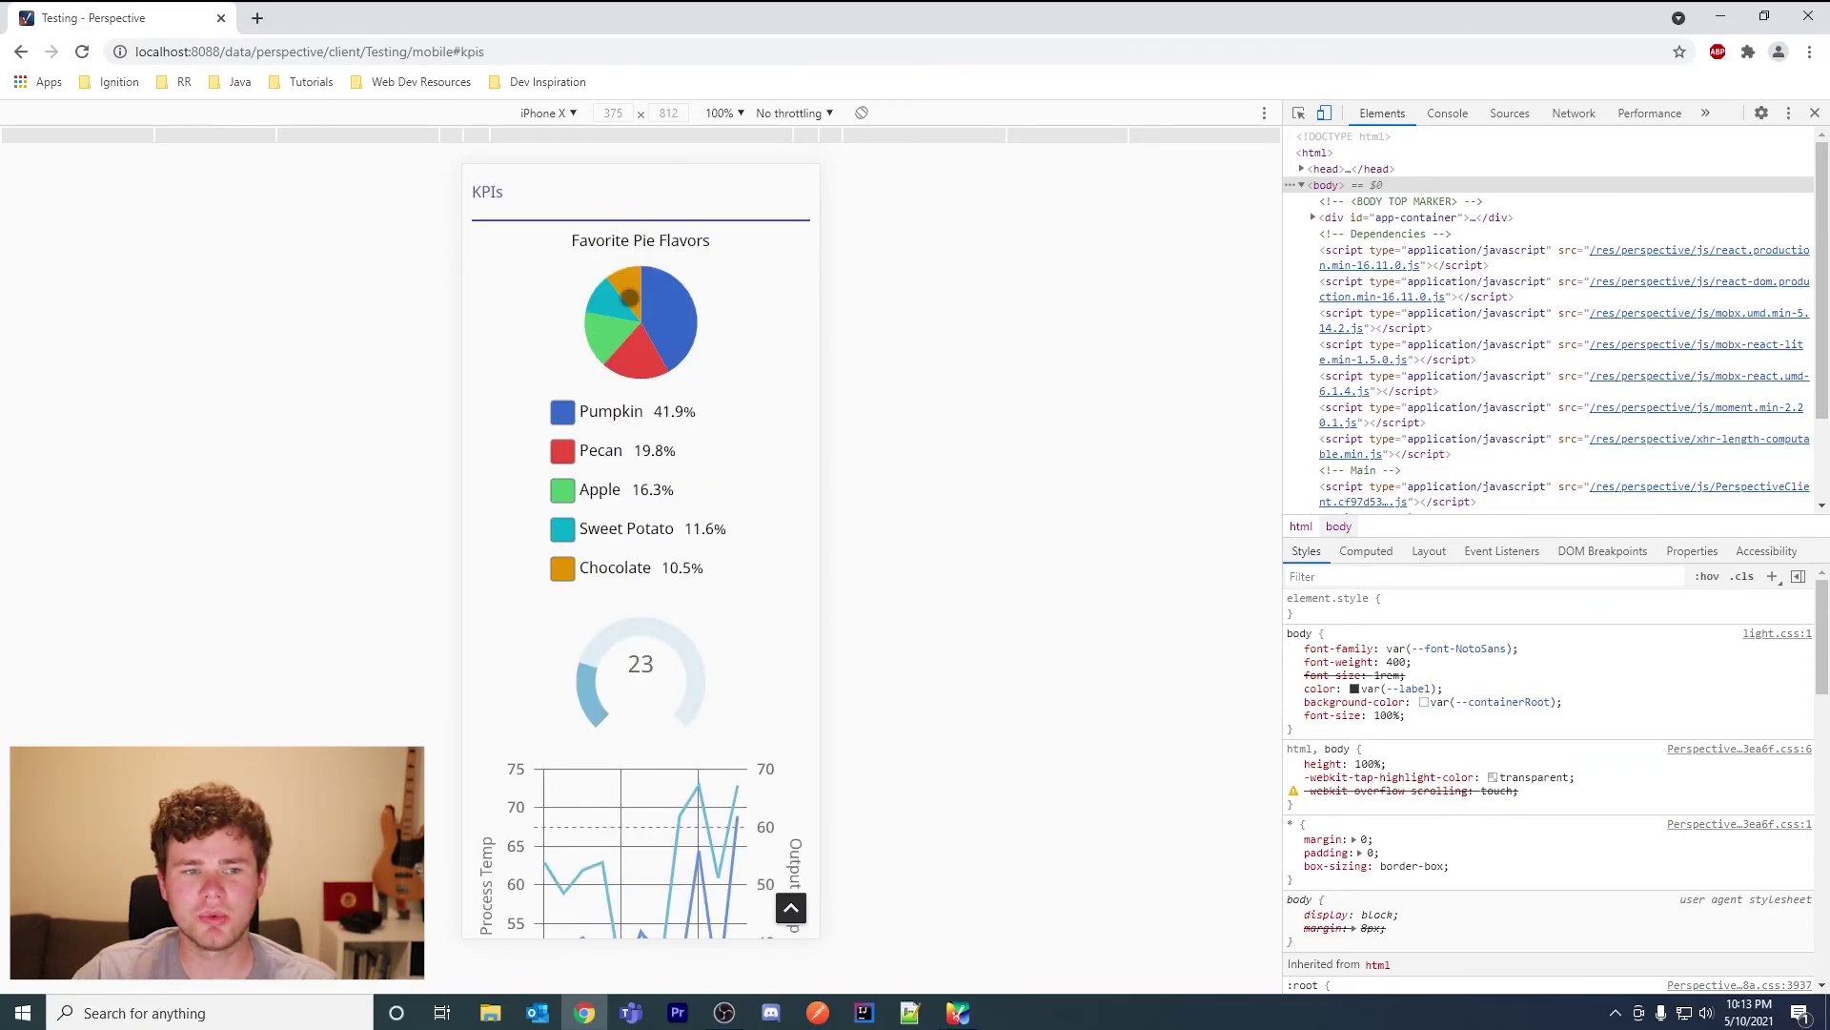
click(491, 194)
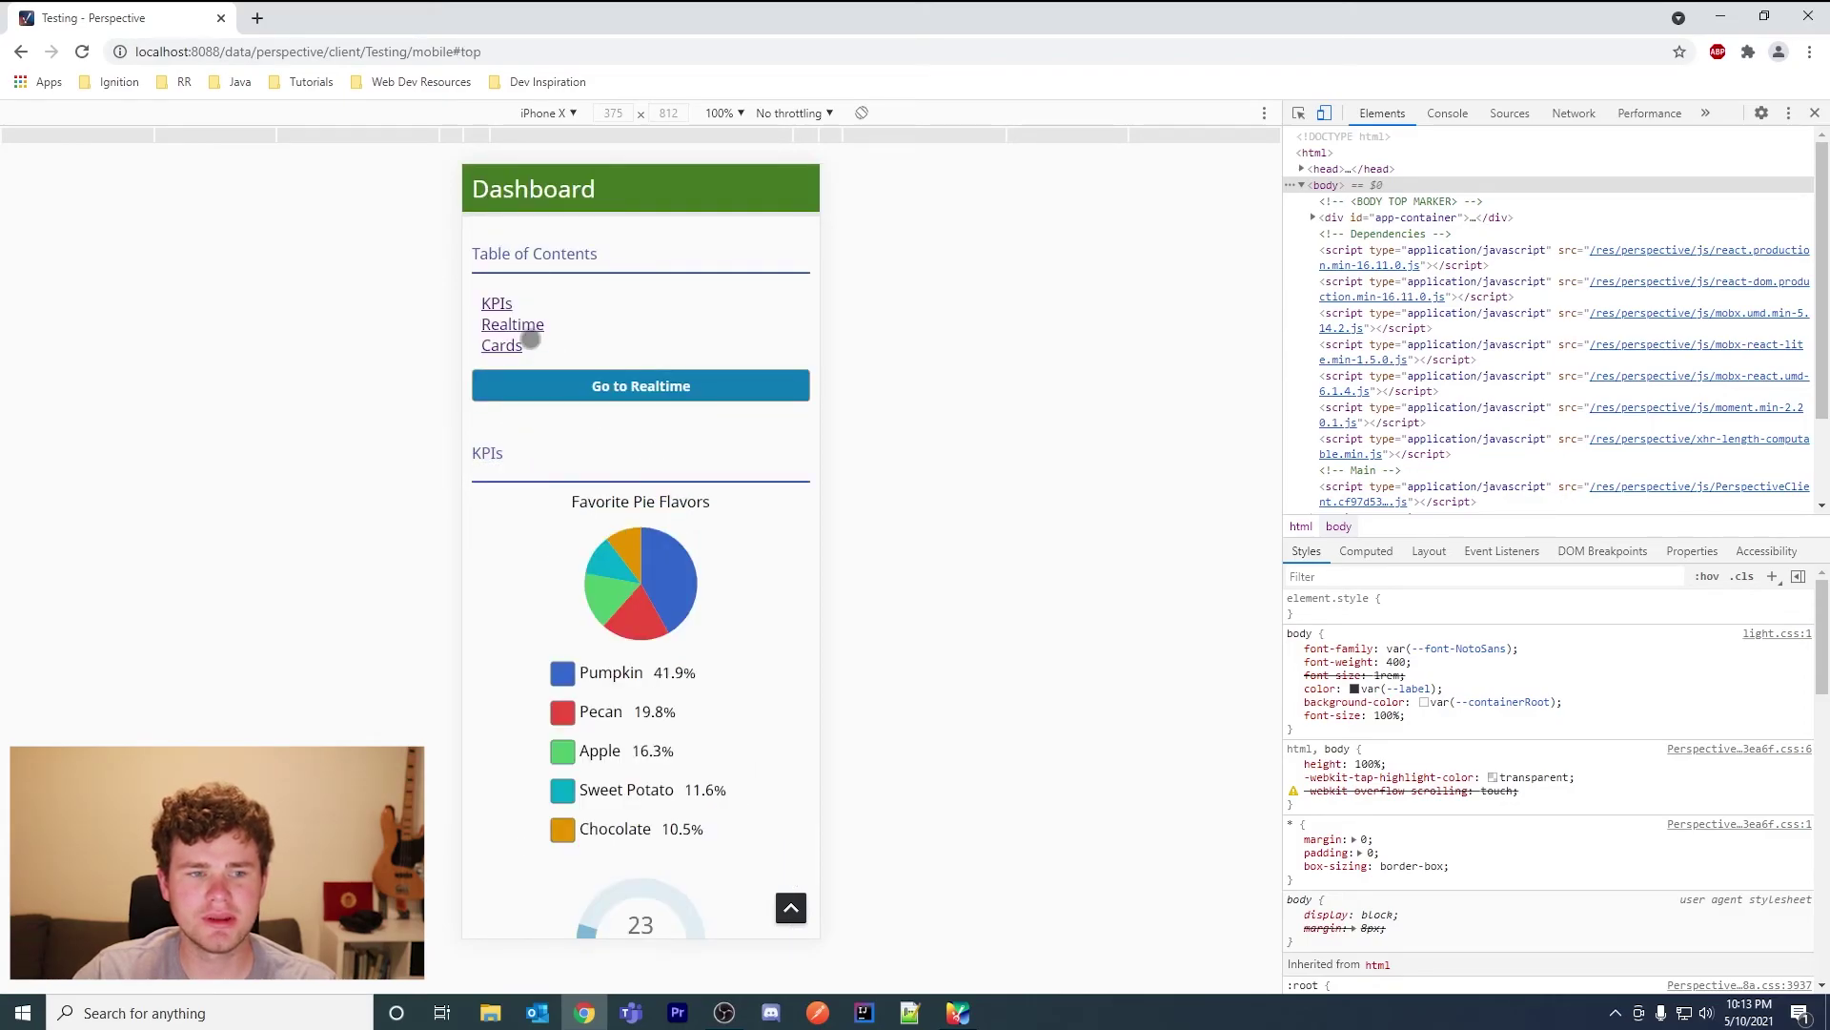
click(505, 325)
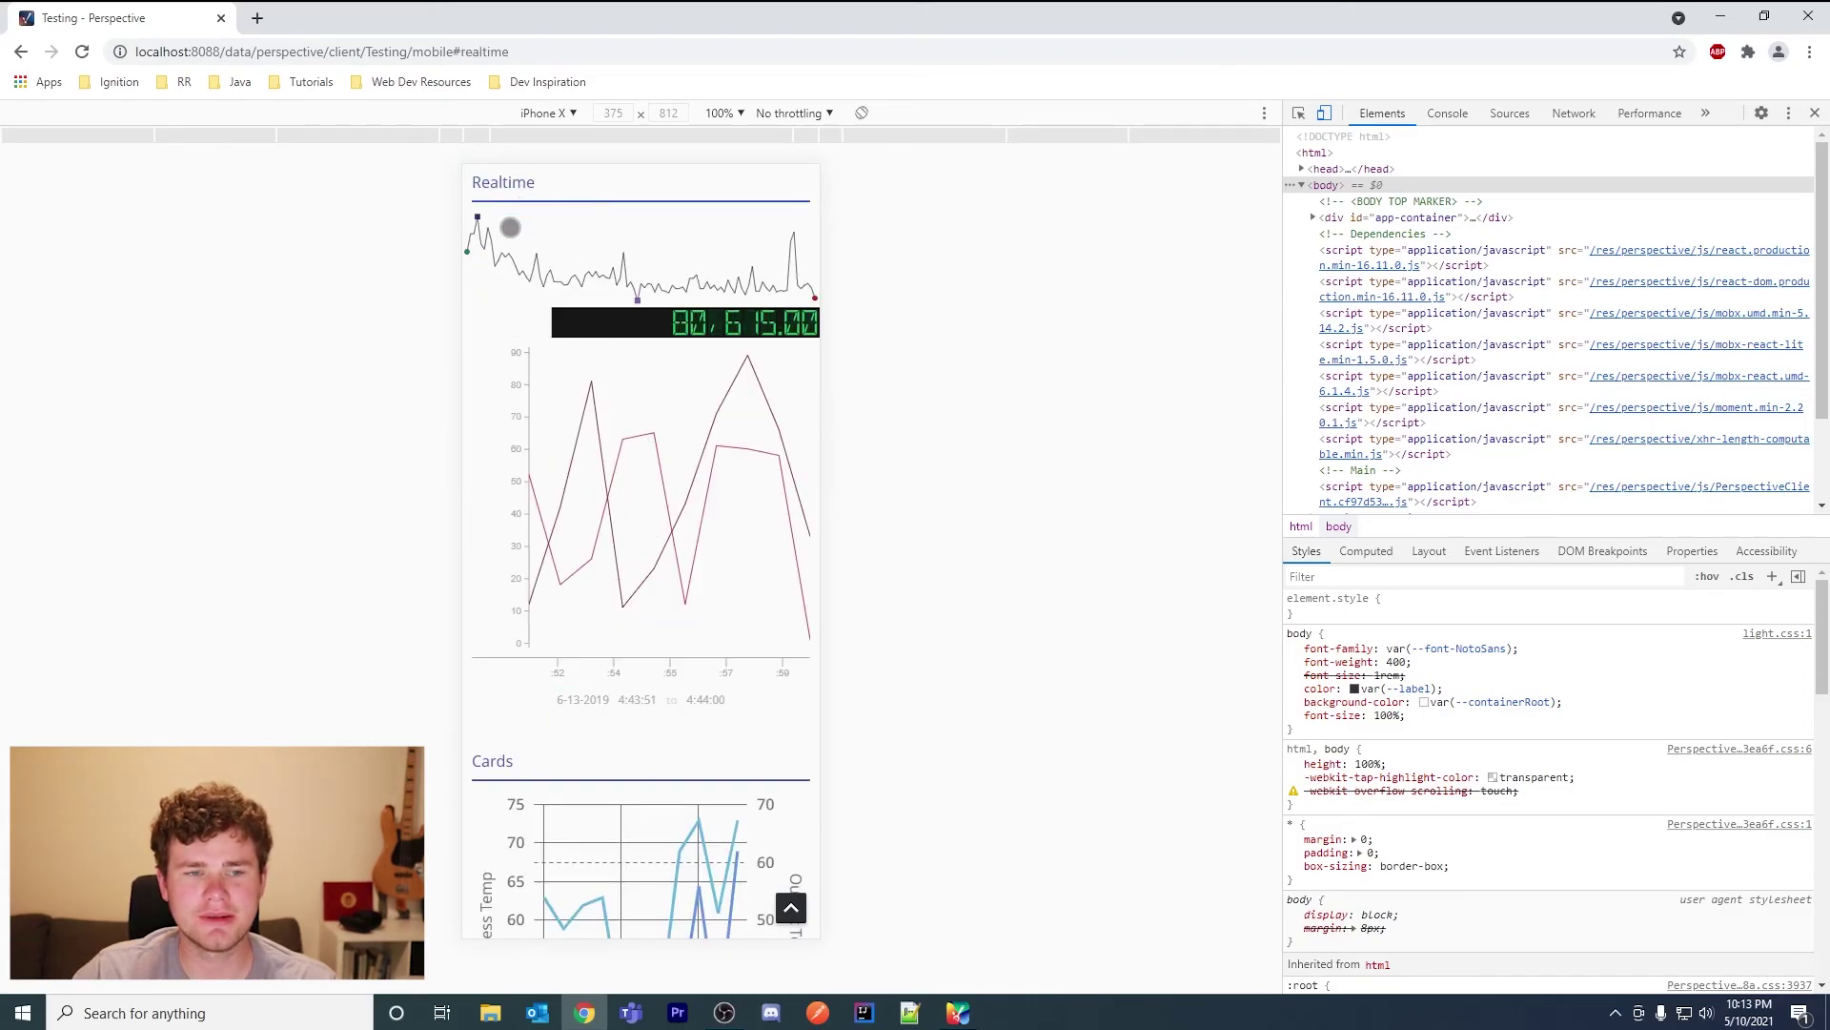
scroll(510, 227, up, 10)
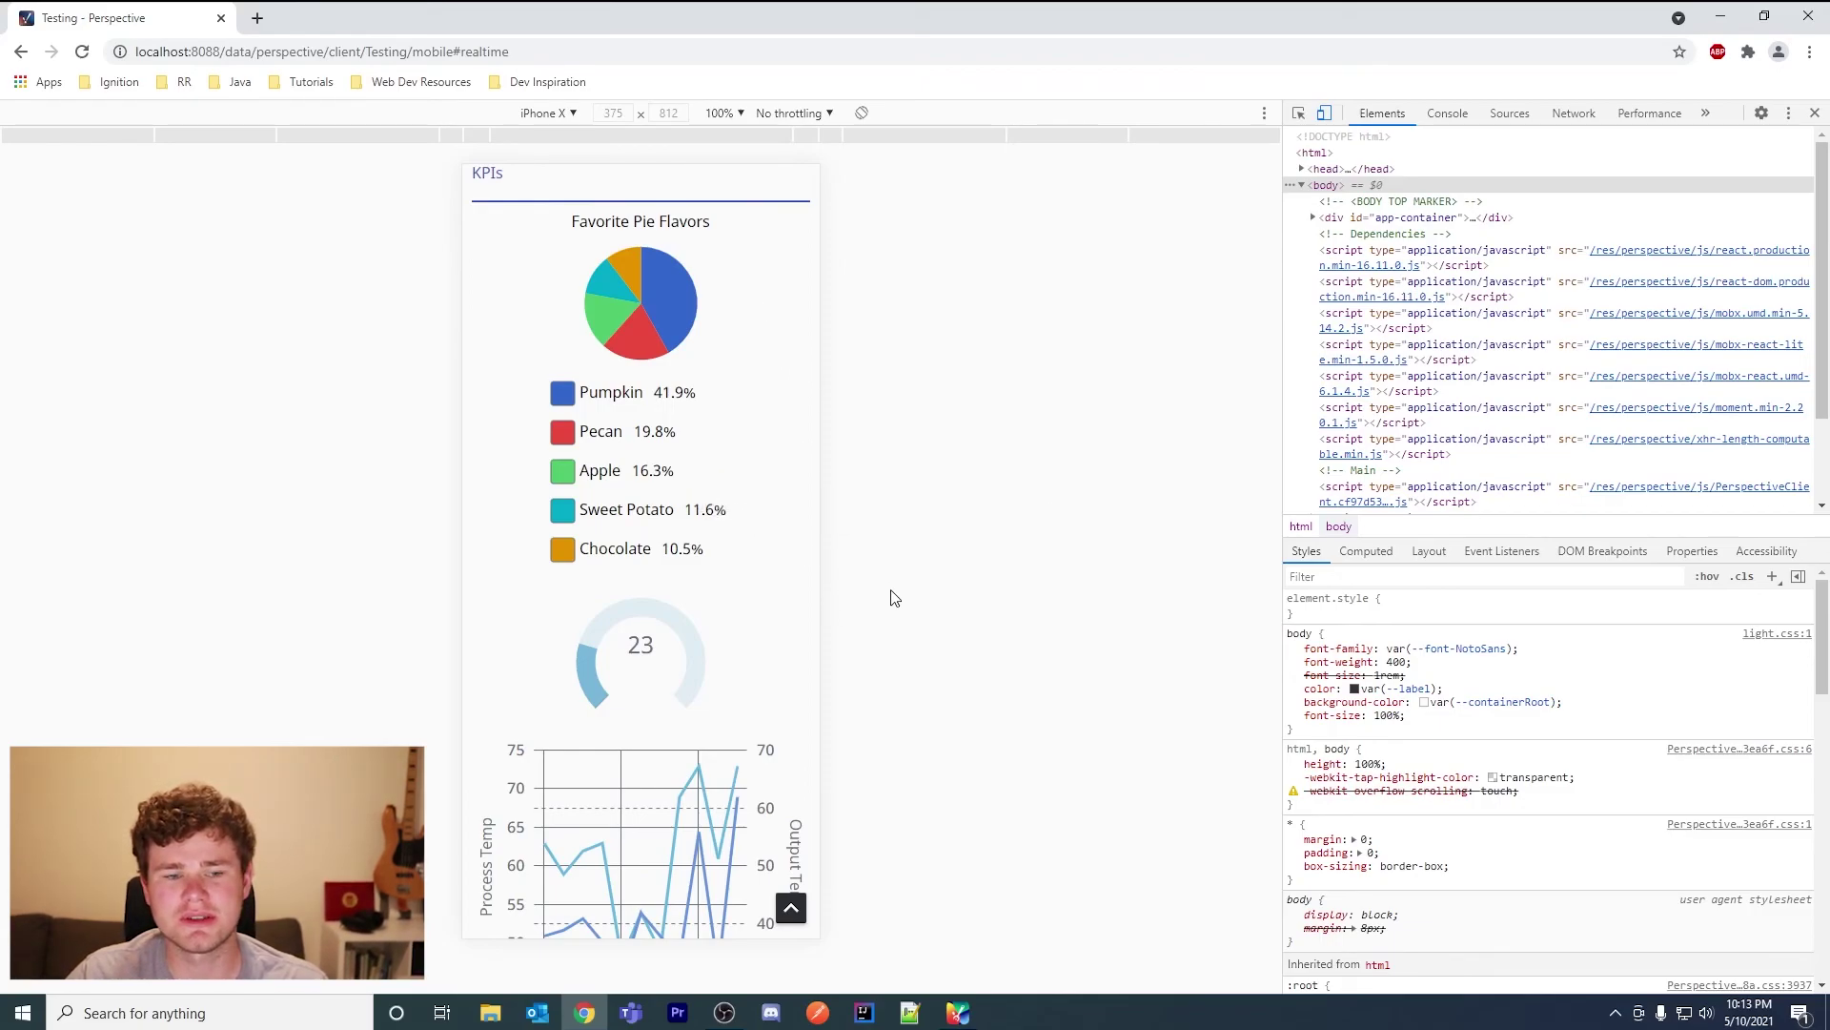
scroll(788, 496, up, 3)
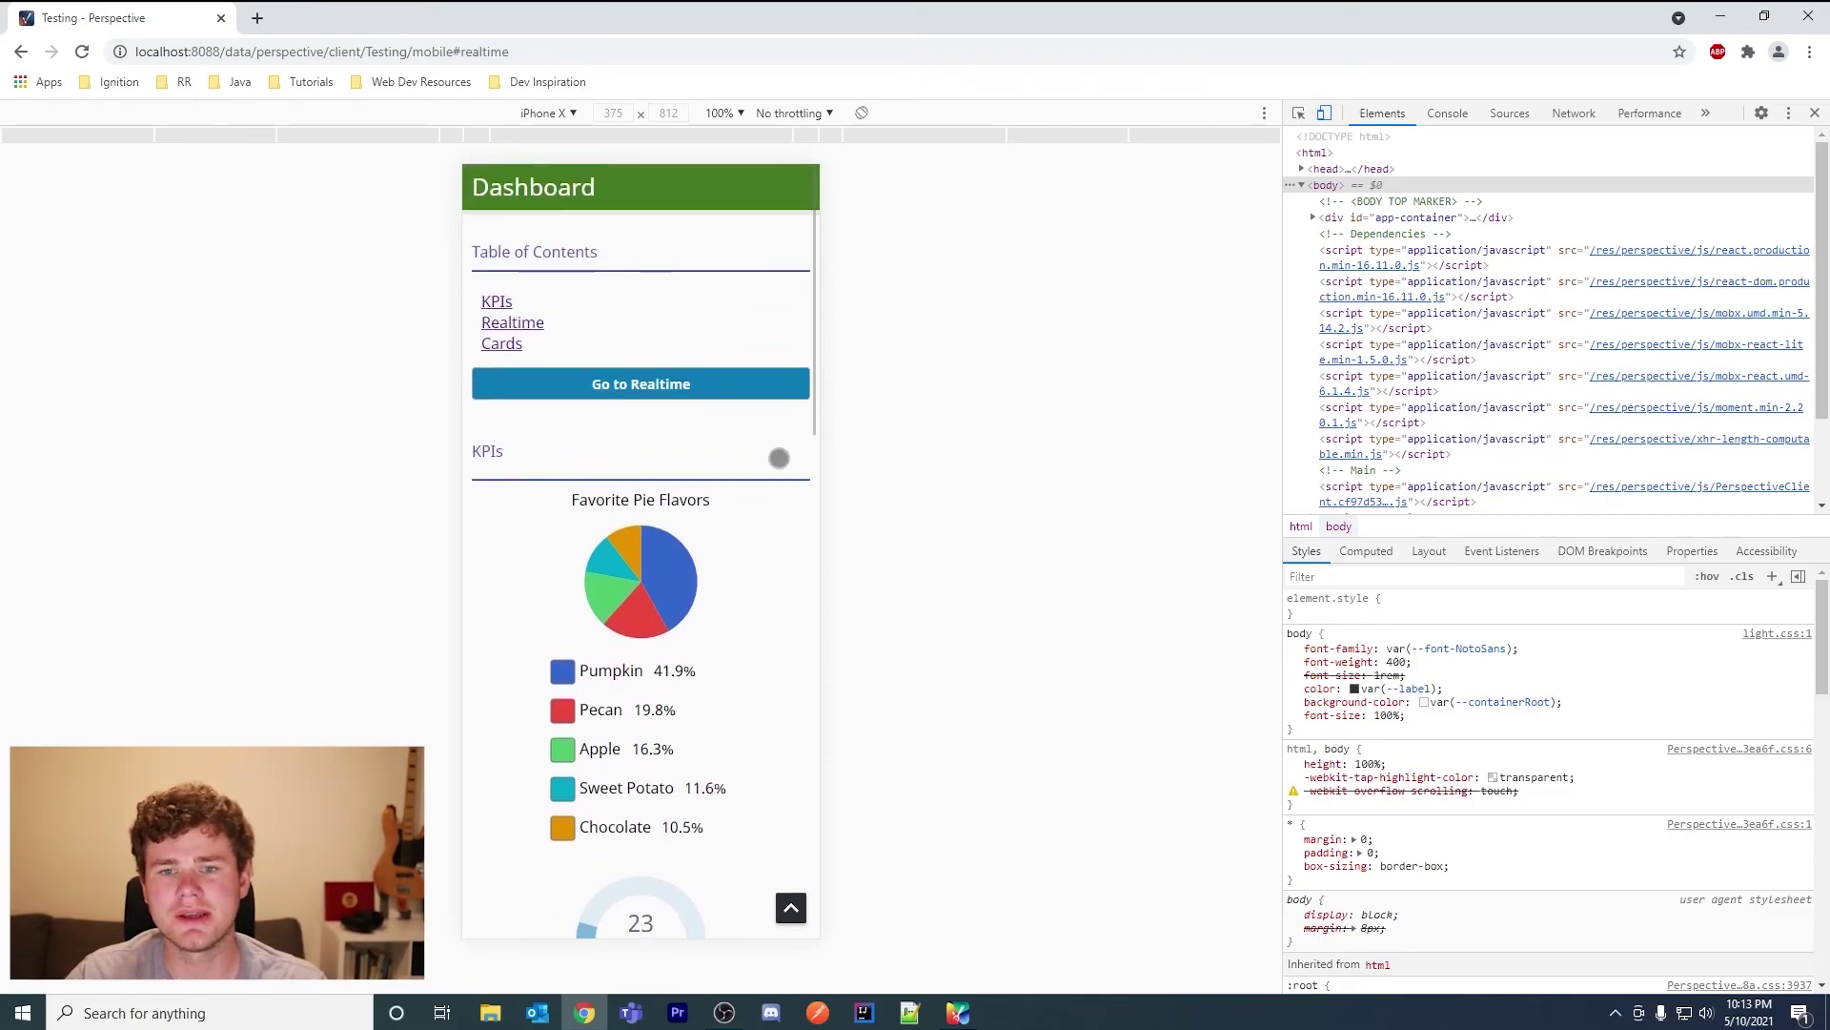